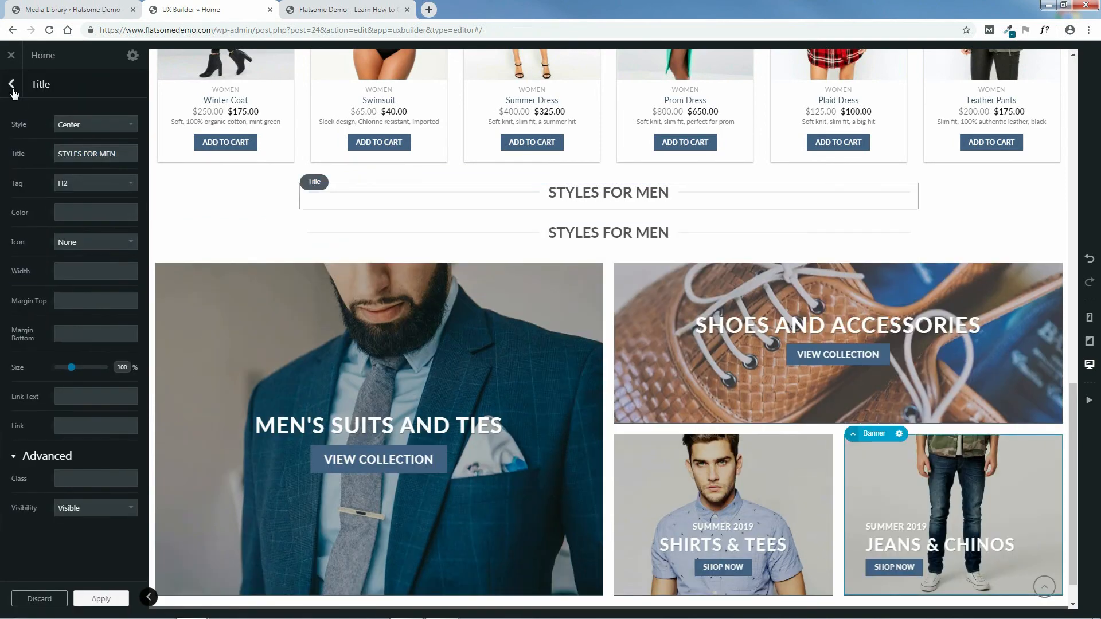
Step: Move the duplicate STYLES FOR MEN title below the grid and collapse the last grid item in the element list
click(11, 83)
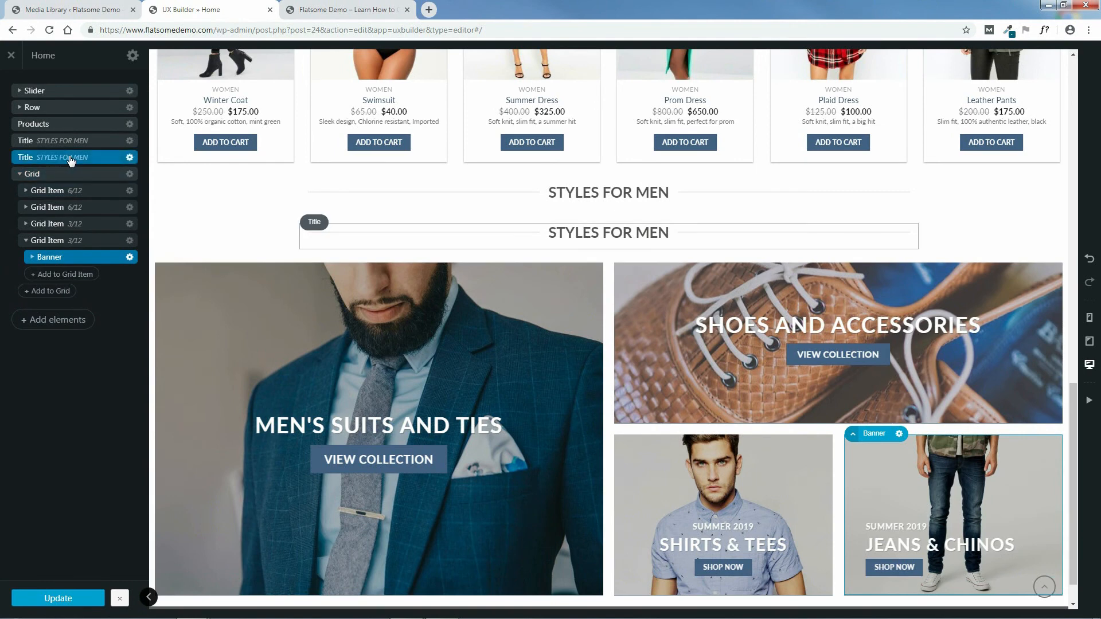
drag(71, 160, 68, 299)
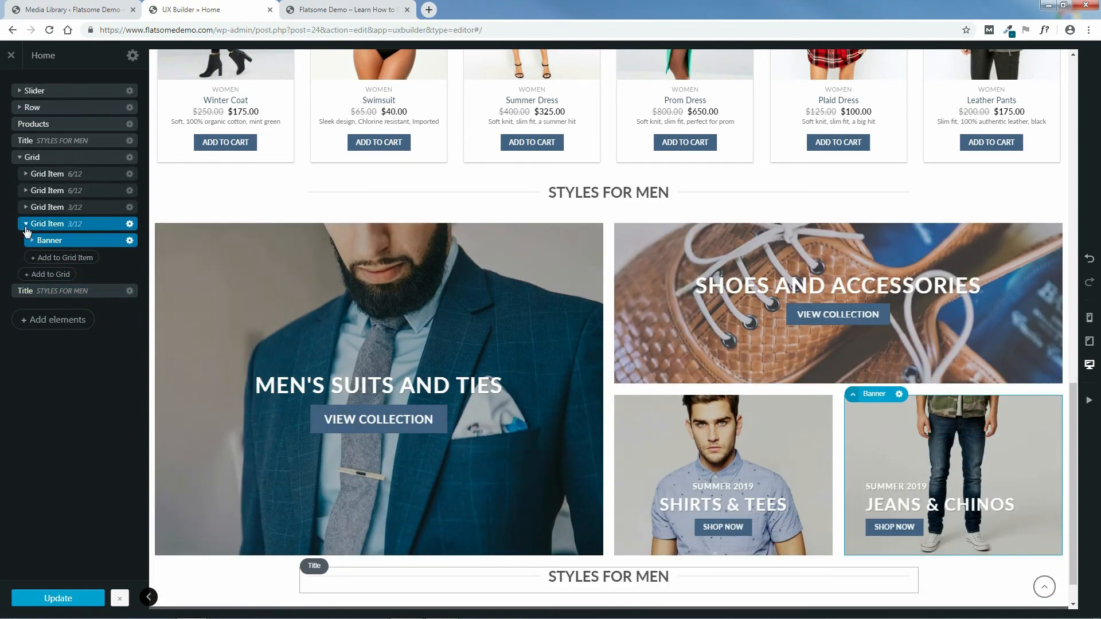
click(26, 227)
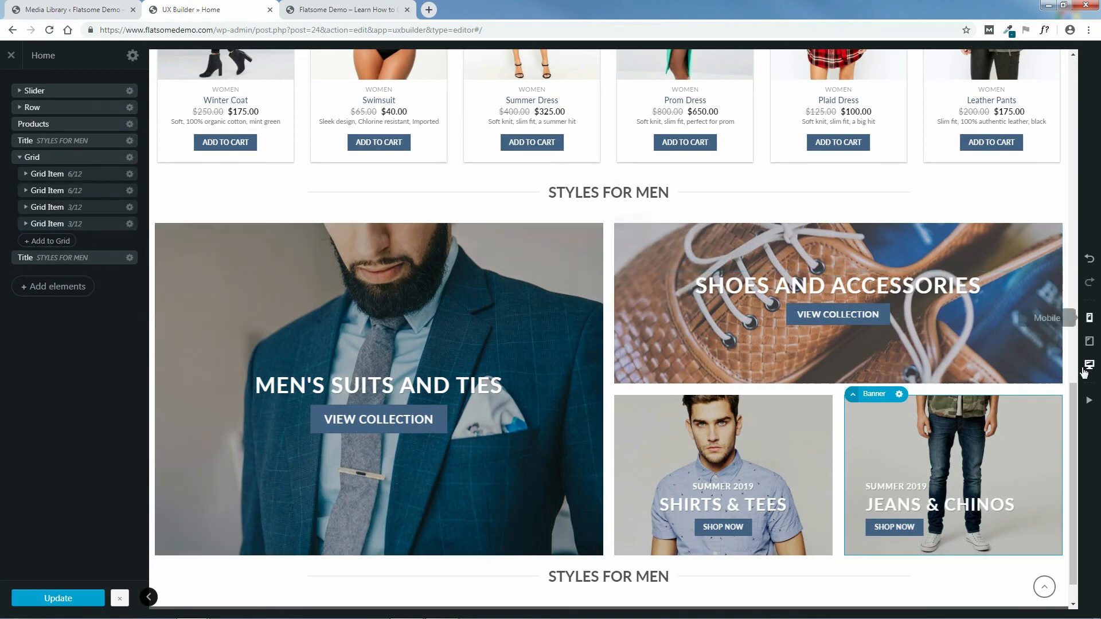
Step: Duplicate the STYLES FOR WOMEN products element and move the copy below the last title
scroll(1074, 374, up, 2)
drag(1074, 374, 1067, 297)
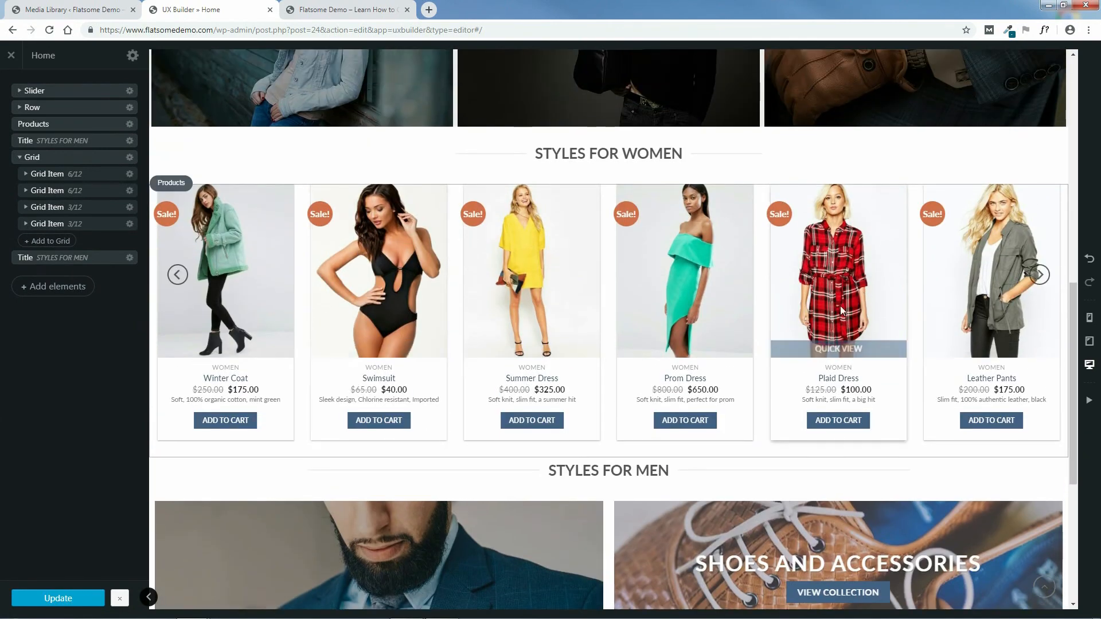
click(22, 159)
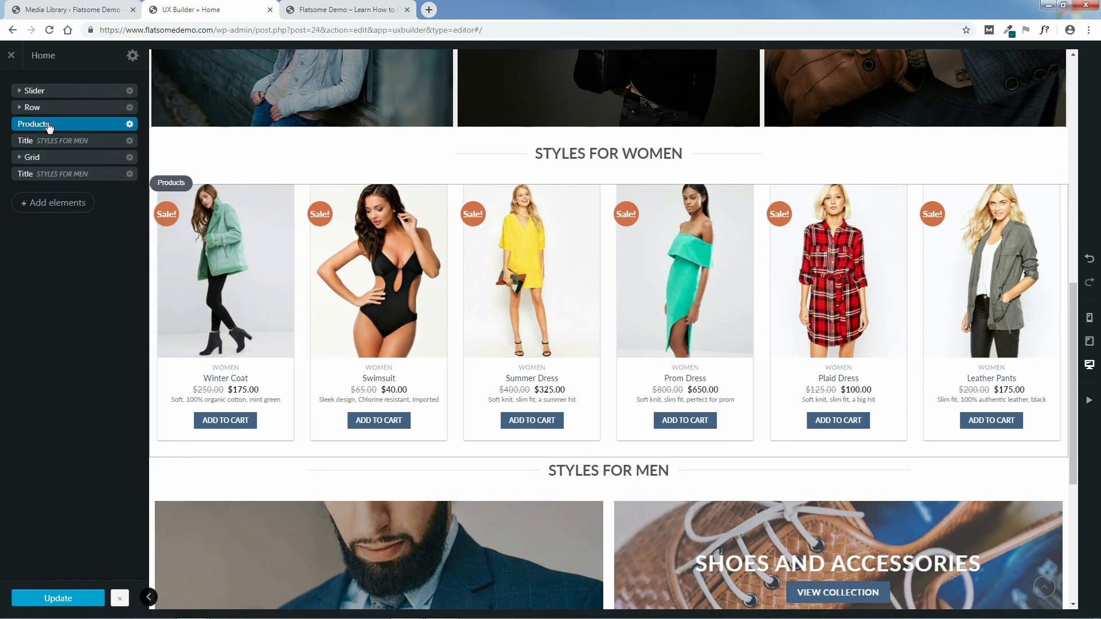
click(129, 123)
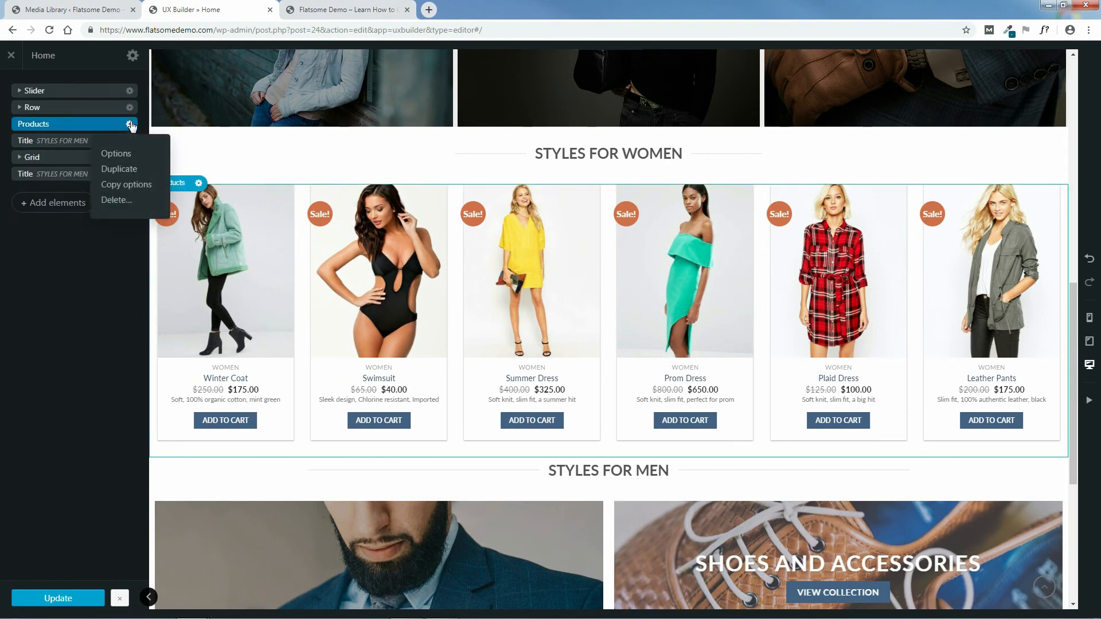
click(119, 170)
click(11, 85)
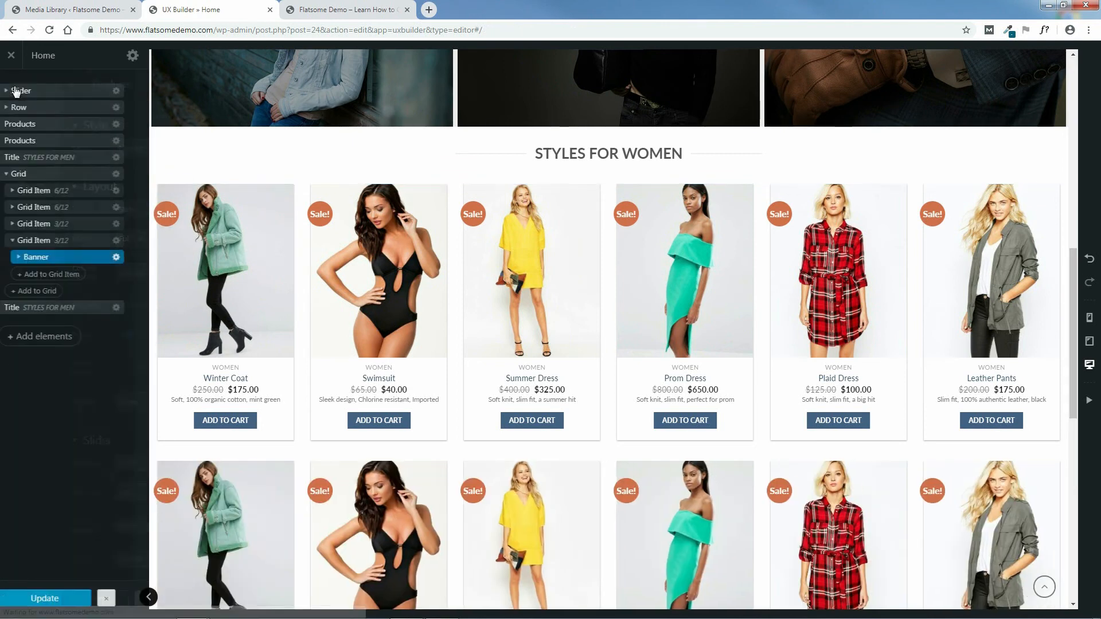
click(20, 175)
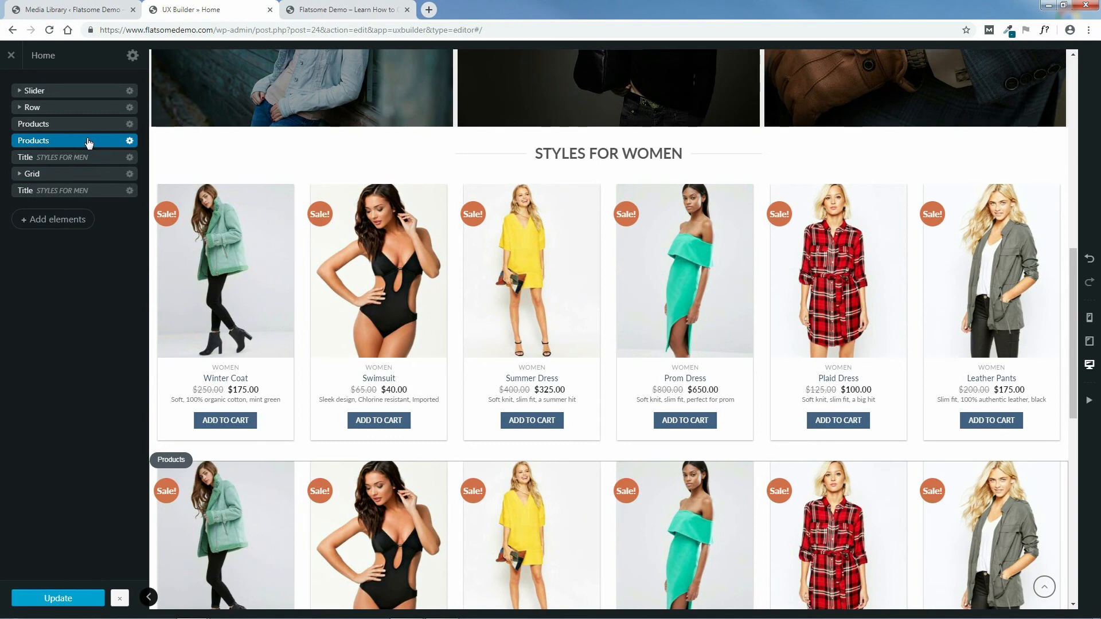
drag(89, 143, 89, 202)
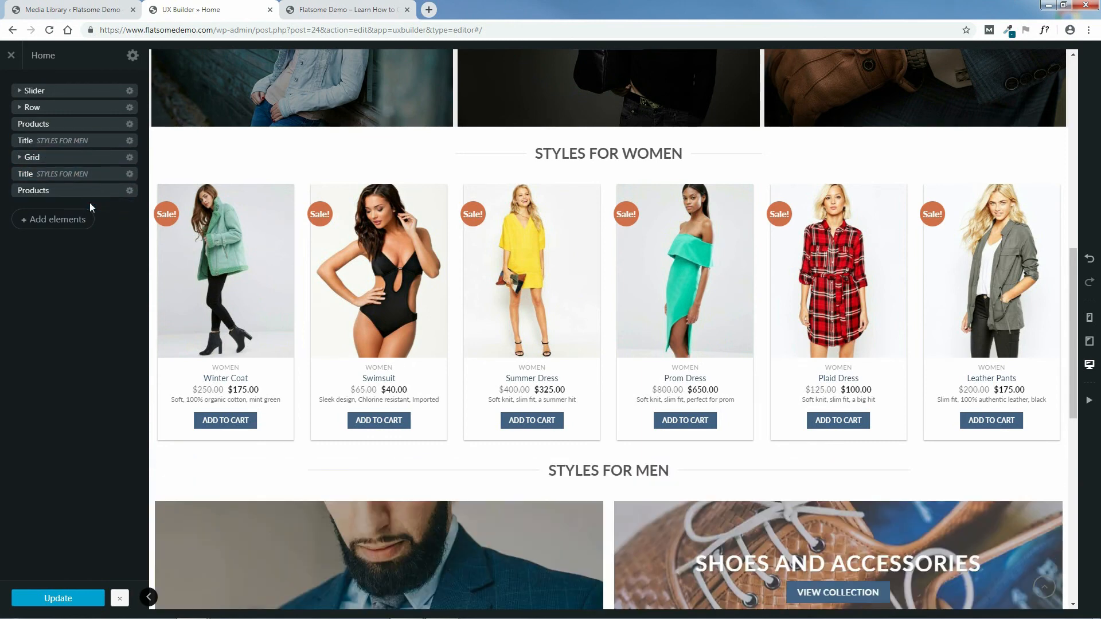
Step: Change the last title's text to "top accessories", apply it and update the page
click(100, 176)
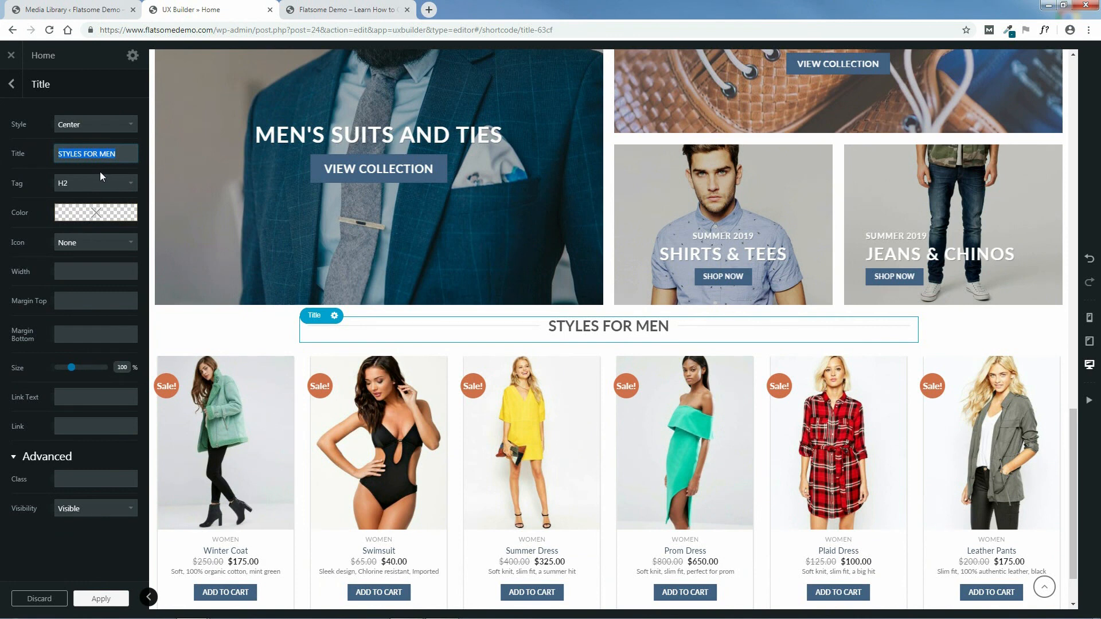
text(top)
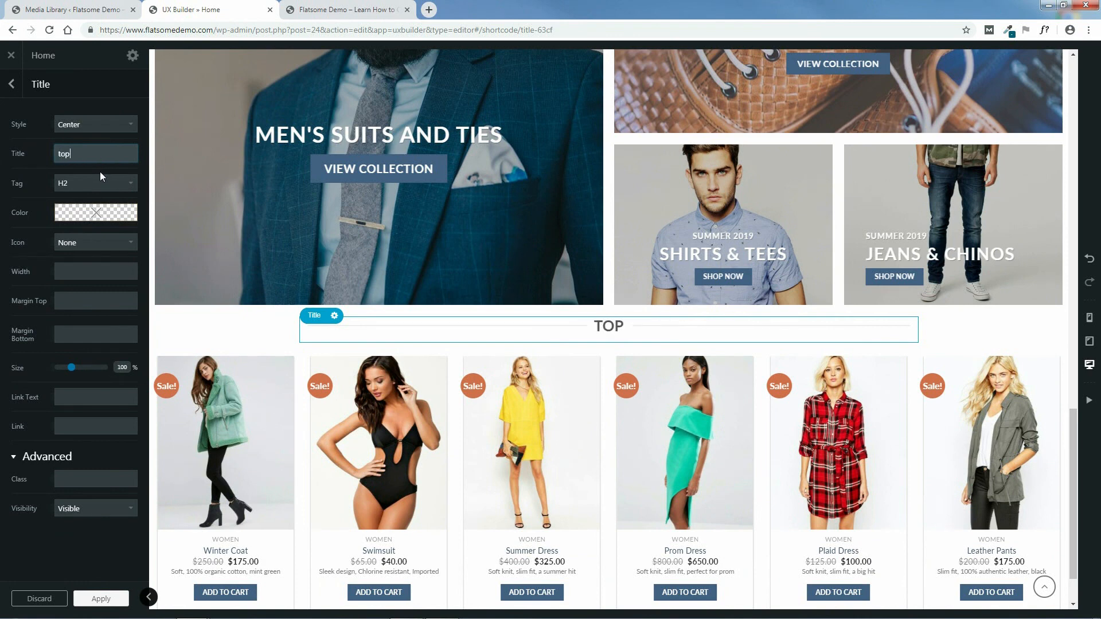
text( acces)
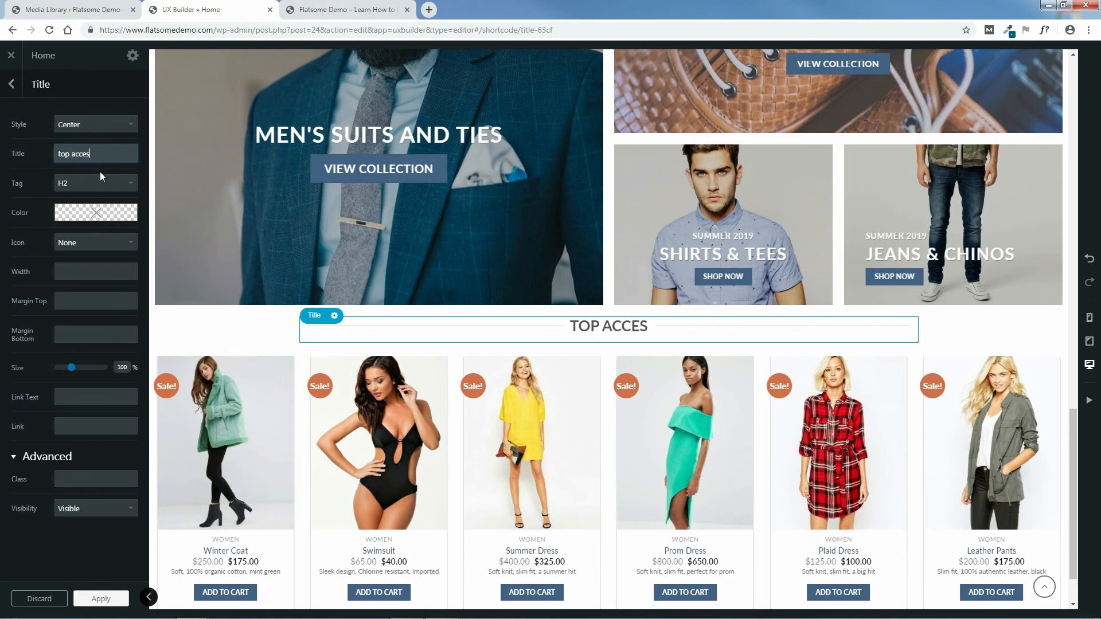
text(sories)
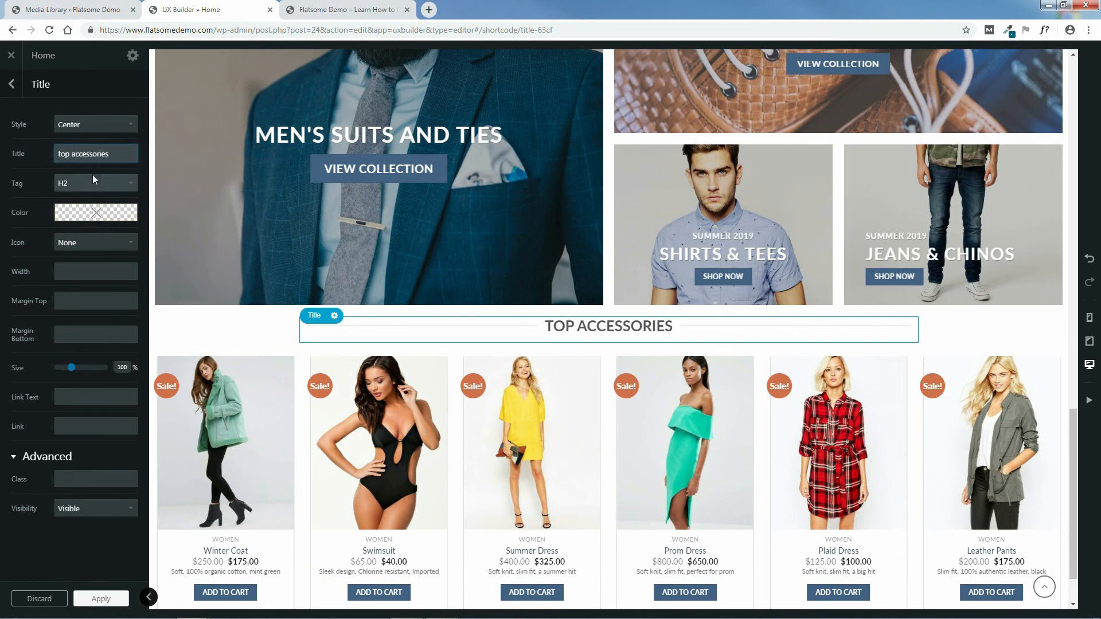
click(104, 596)
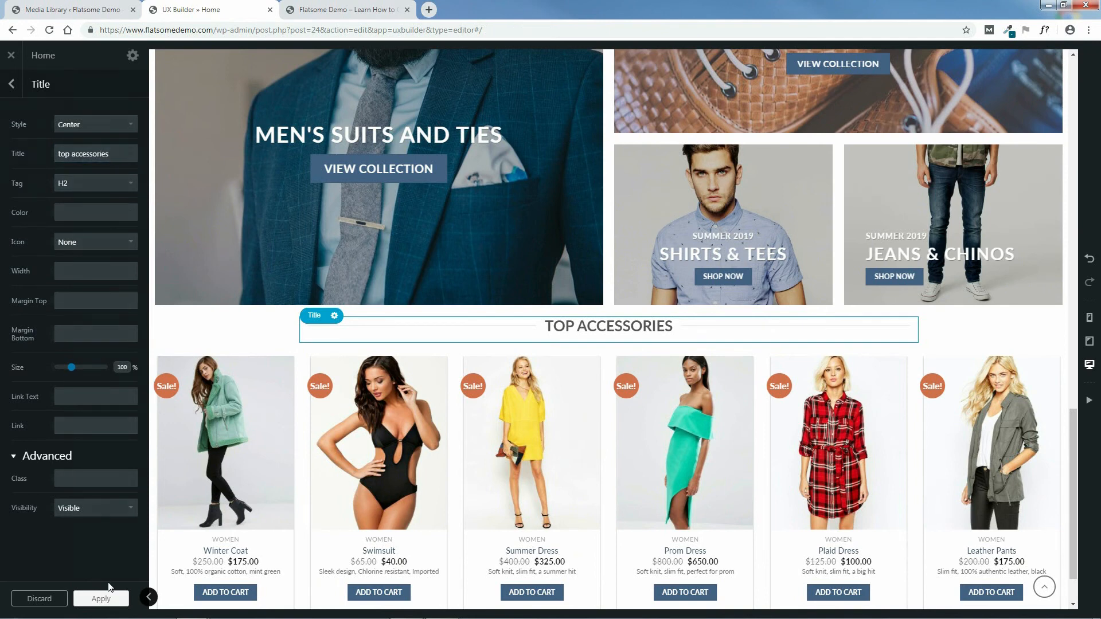
click(86, 596)
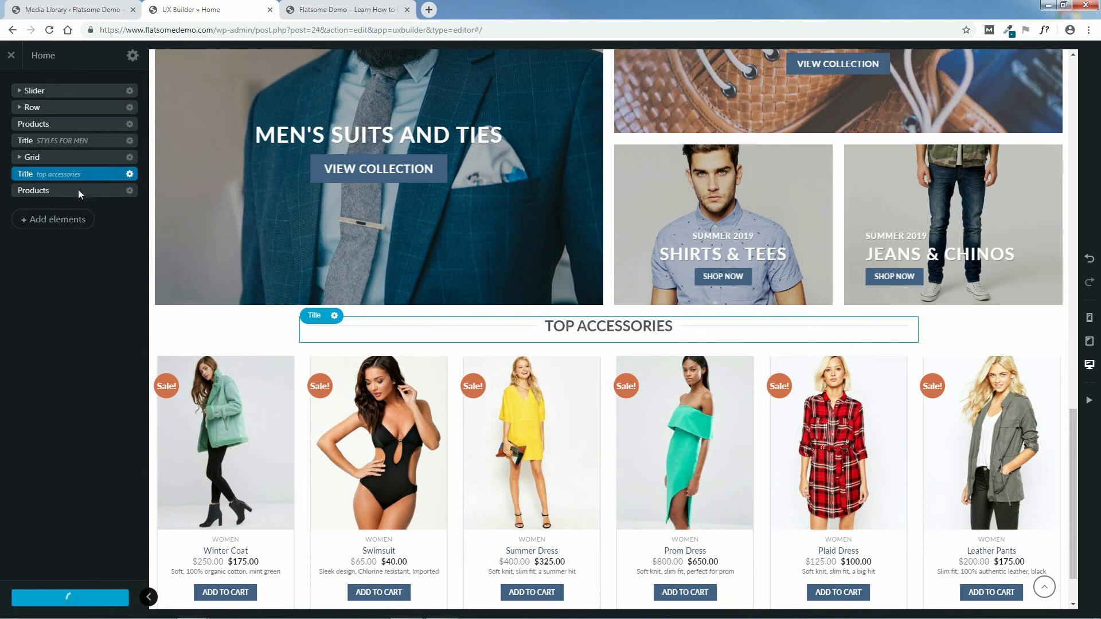
Step: Set the products element under the TOP ACCESSORIES title to 4 columns and replace its Women category with Accessories
click(92, 194)
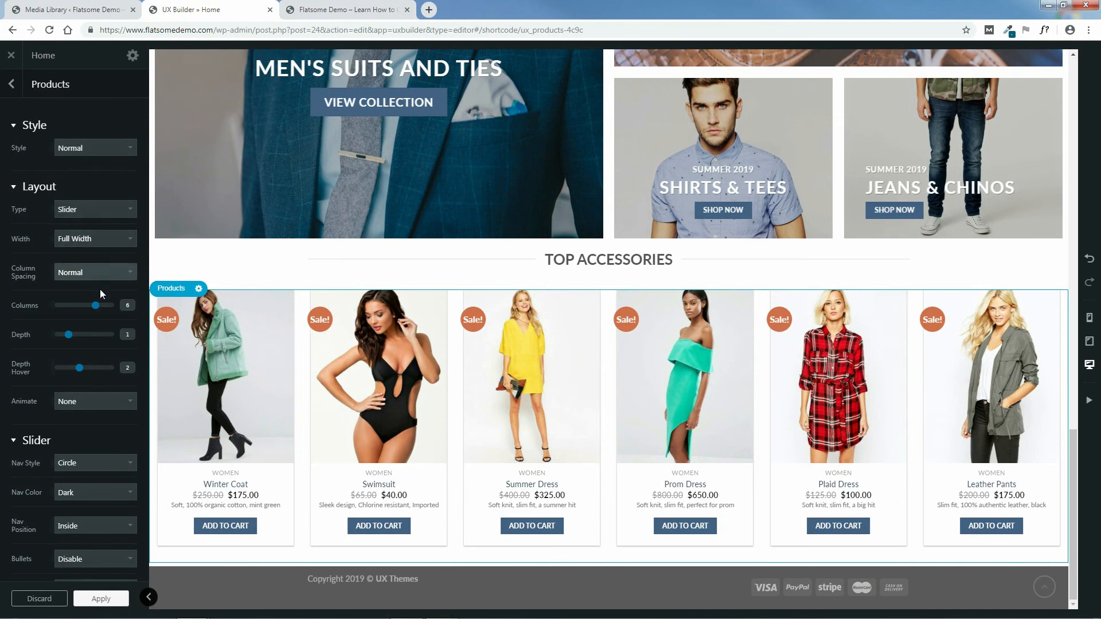
drag(97, 311, 85, 313)
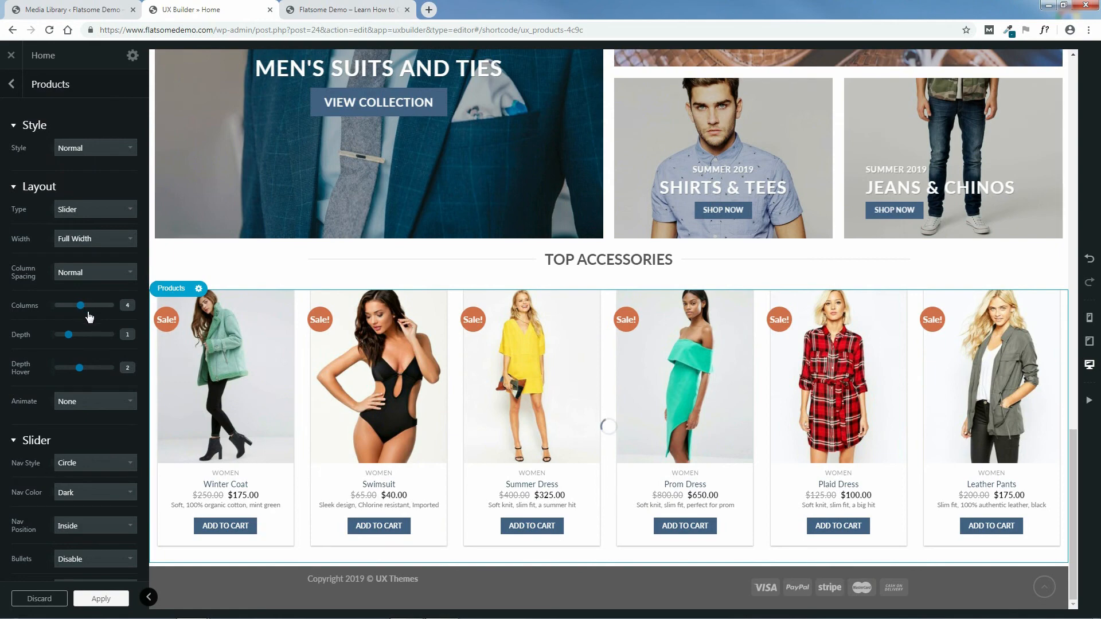
scroll(142, 365, down, 7)
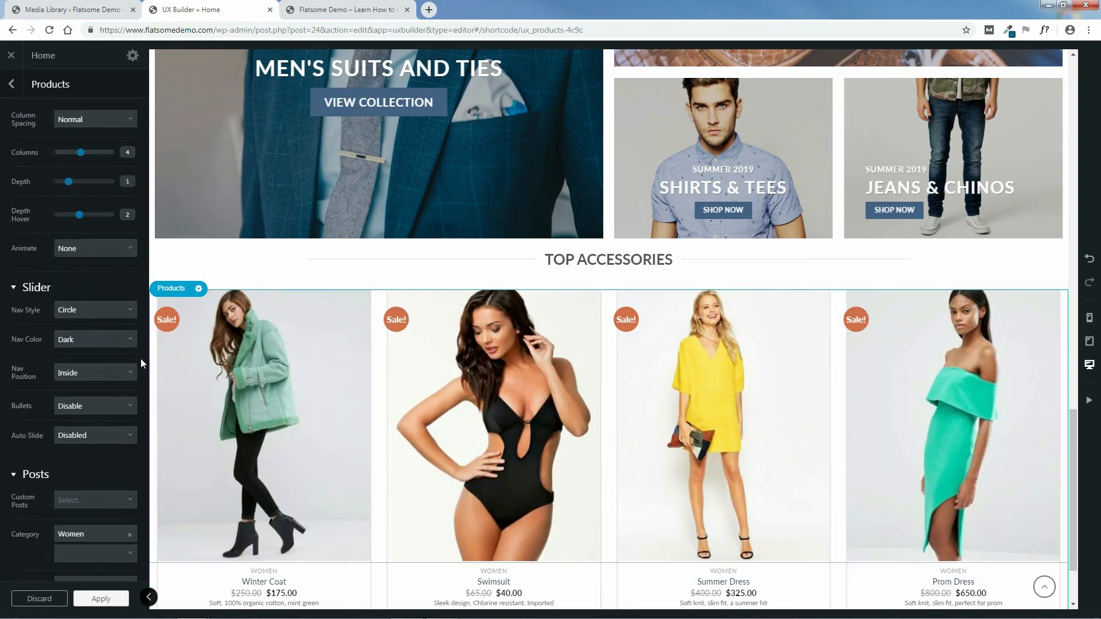
scroll(140, 359, down, 7)
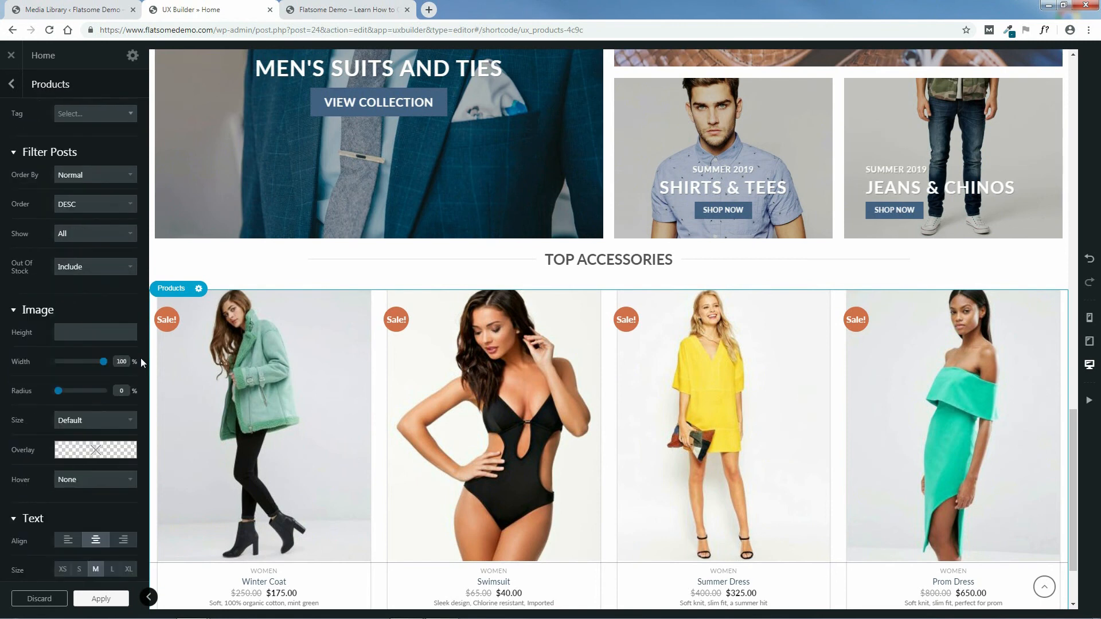
scroll(140, 356, down, 2)
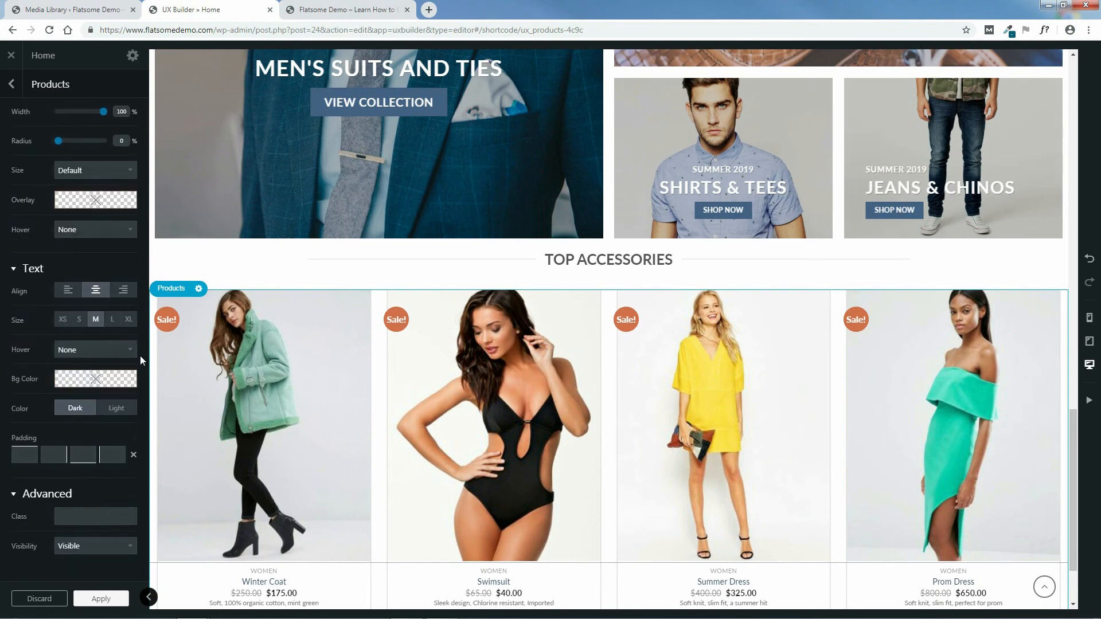
scroll(140, 356, up, 4)
scroll(139, 352, up, 2)
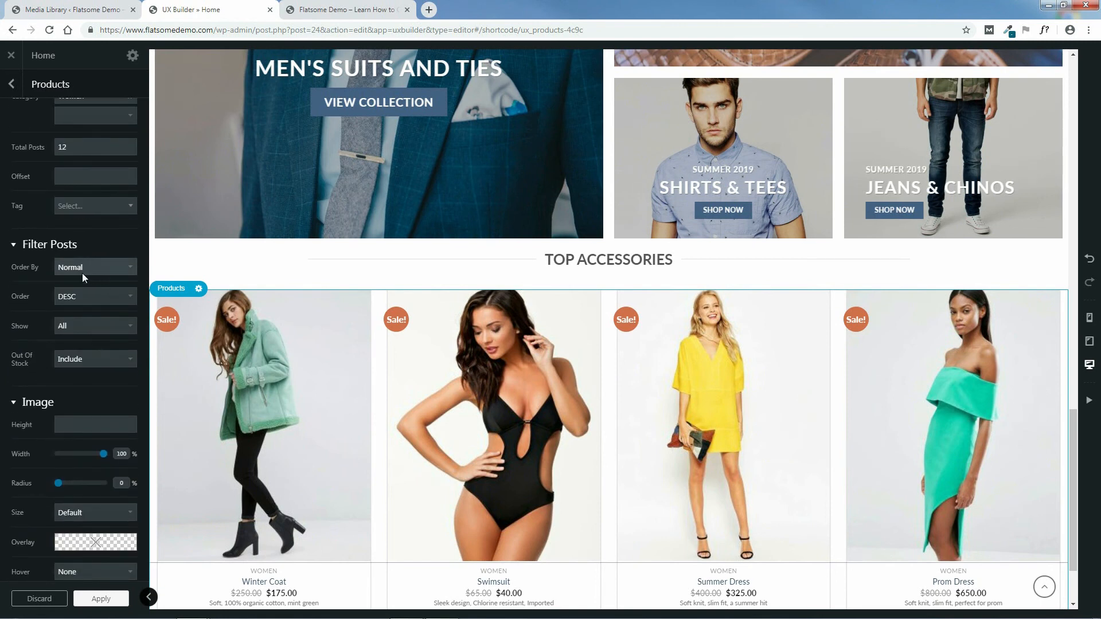
scroll(91, 293, up, 2)
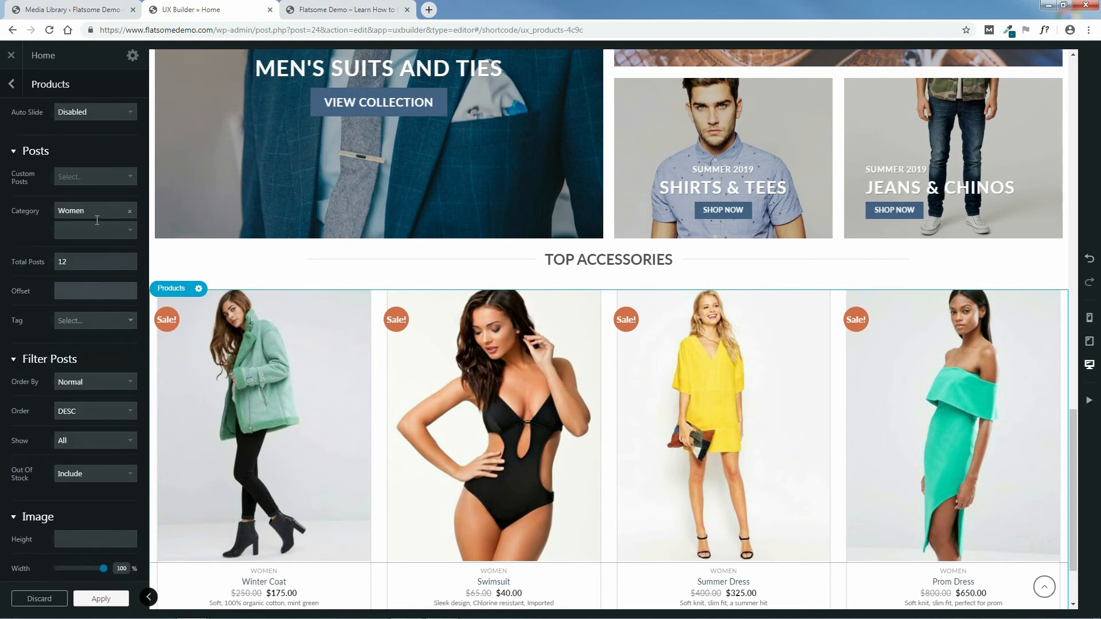
click(130, 215)
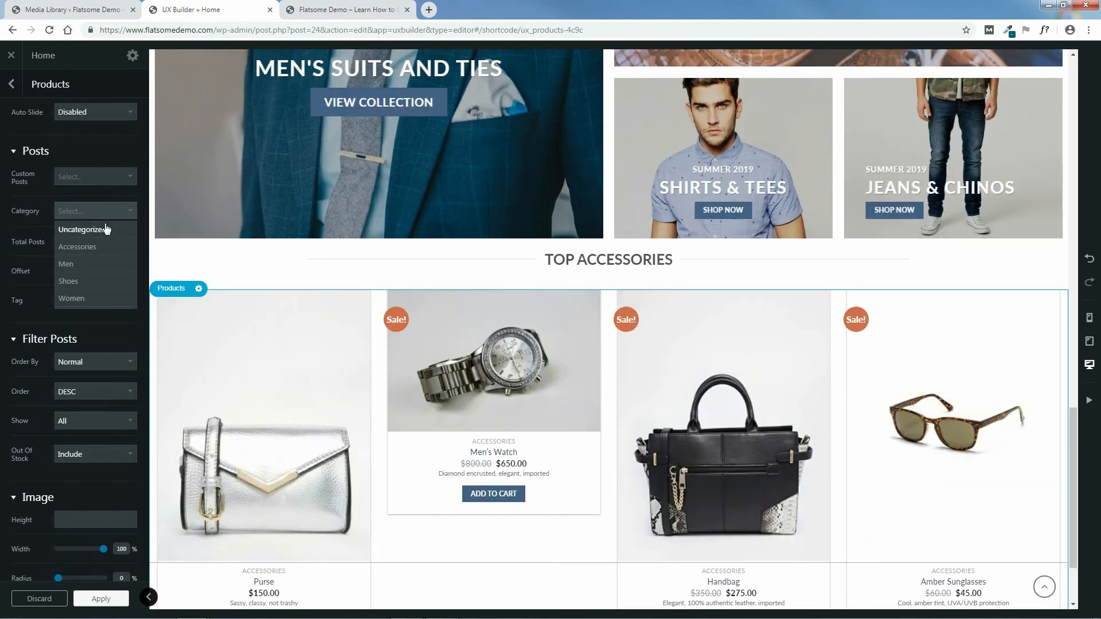
click(86, 248)
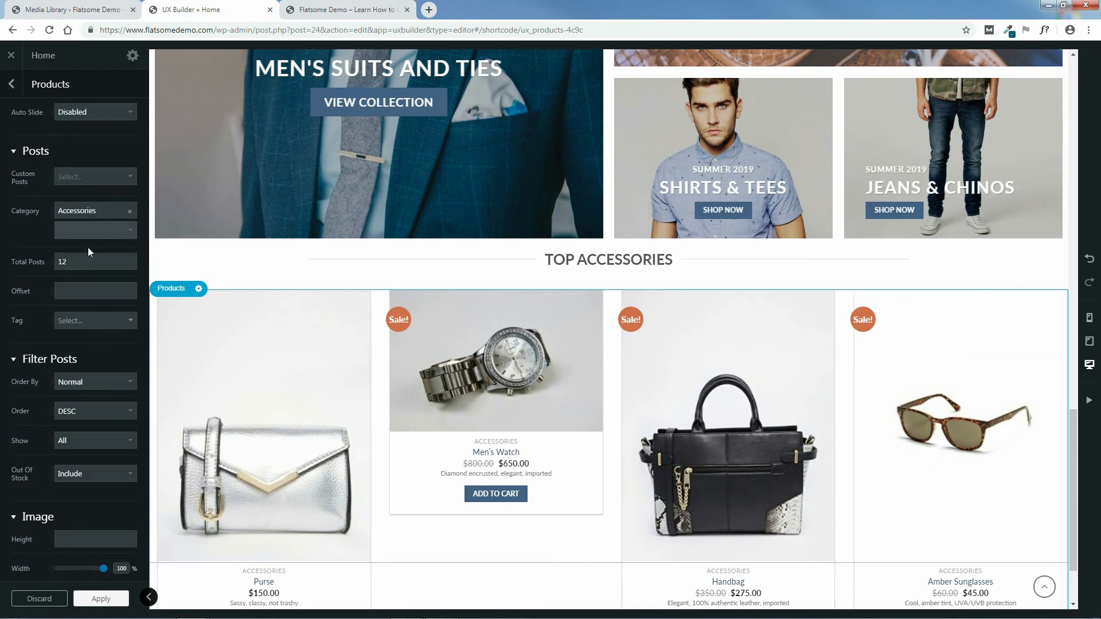
Step: Set the total posts of the accessories products element to 4
scroll(139, 242, up, 7)
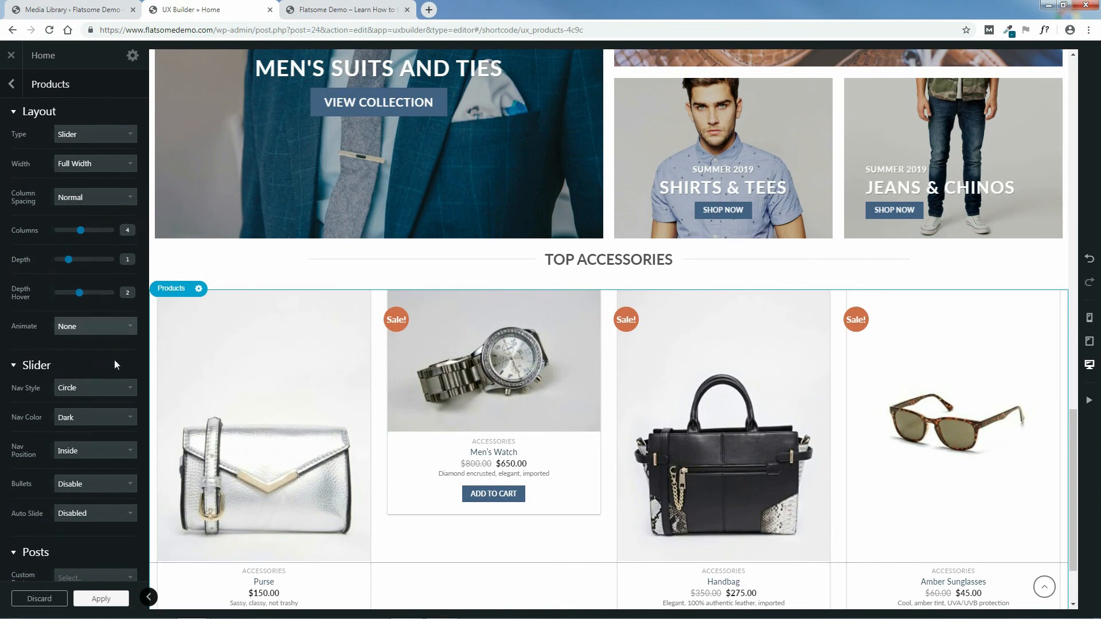
scroll(138, 346, down, 5)
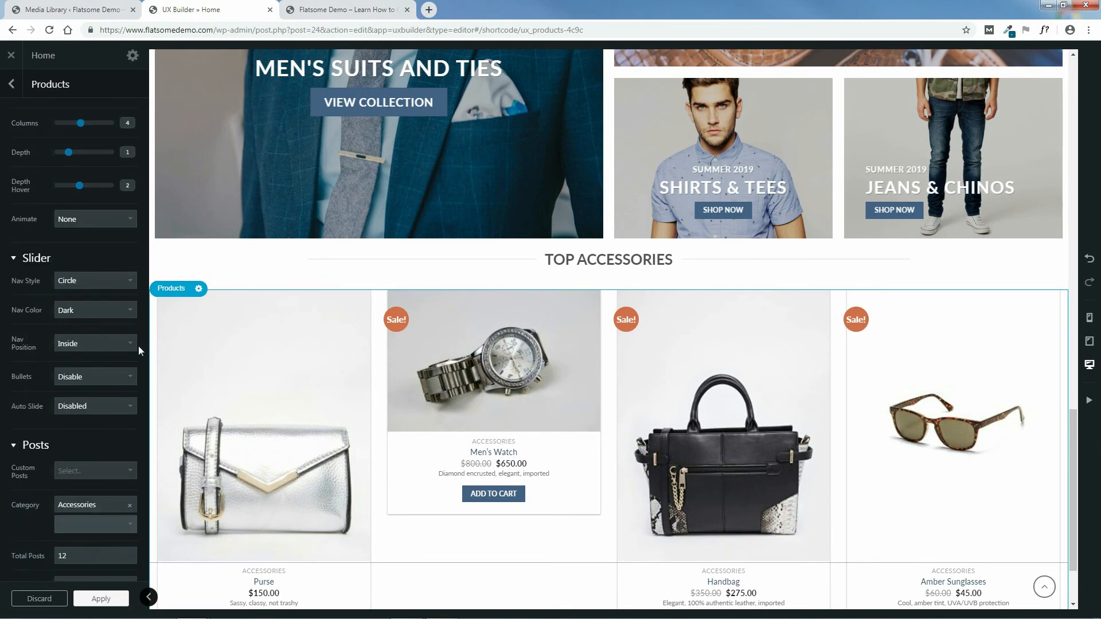
scroll(138, 346, down, 2)
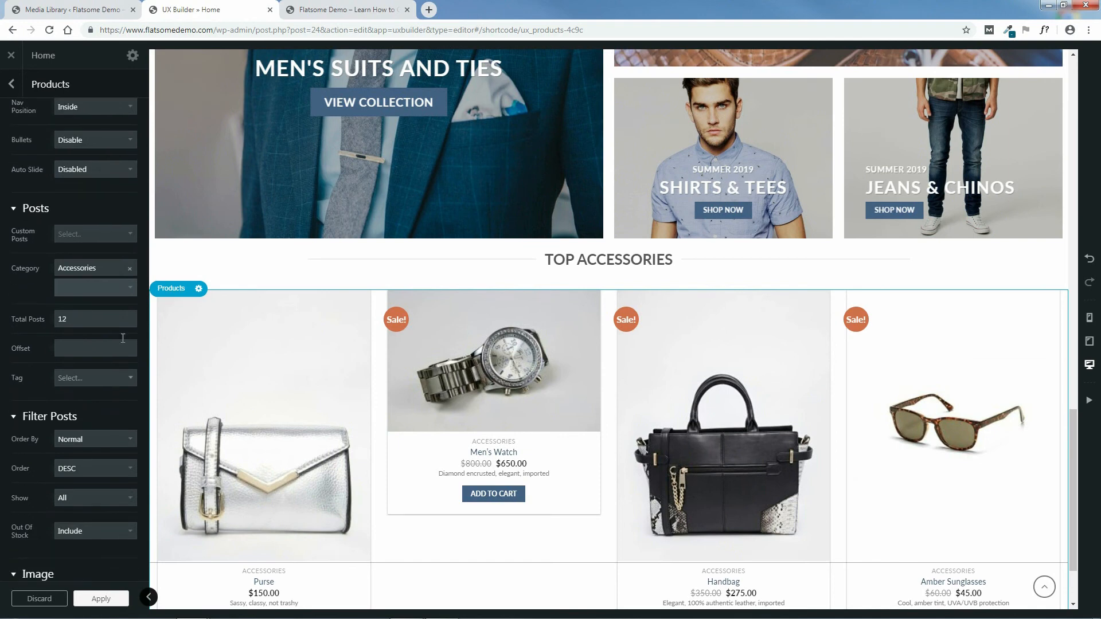
drag(58, 321, 72, 313)
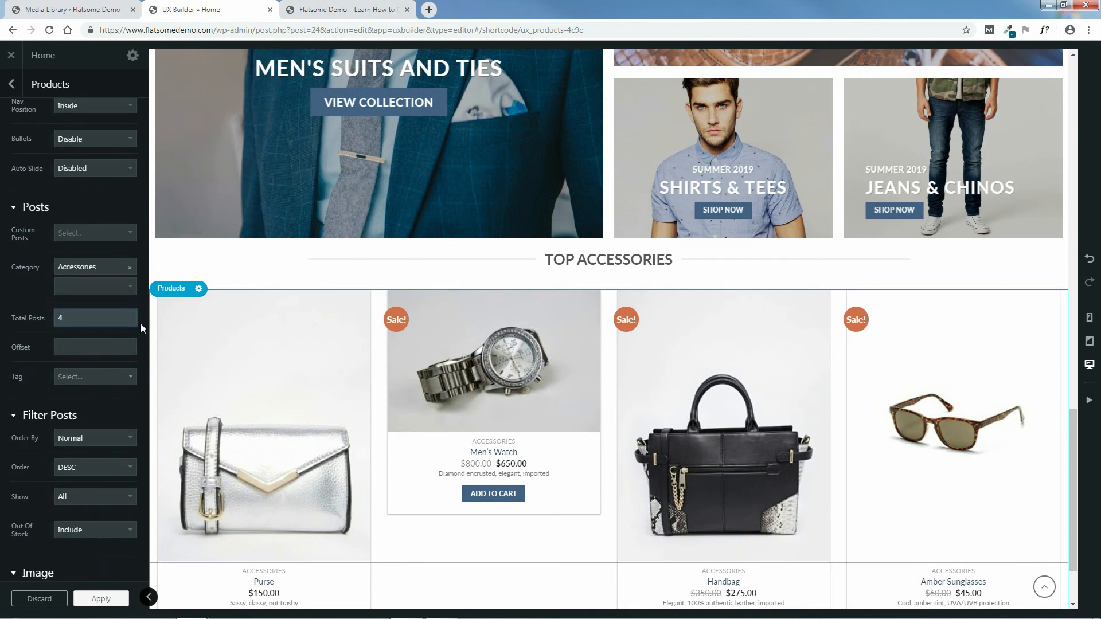
Step: Set the image height of the accessories products to 125%
scroll(140, 324, down, 3)
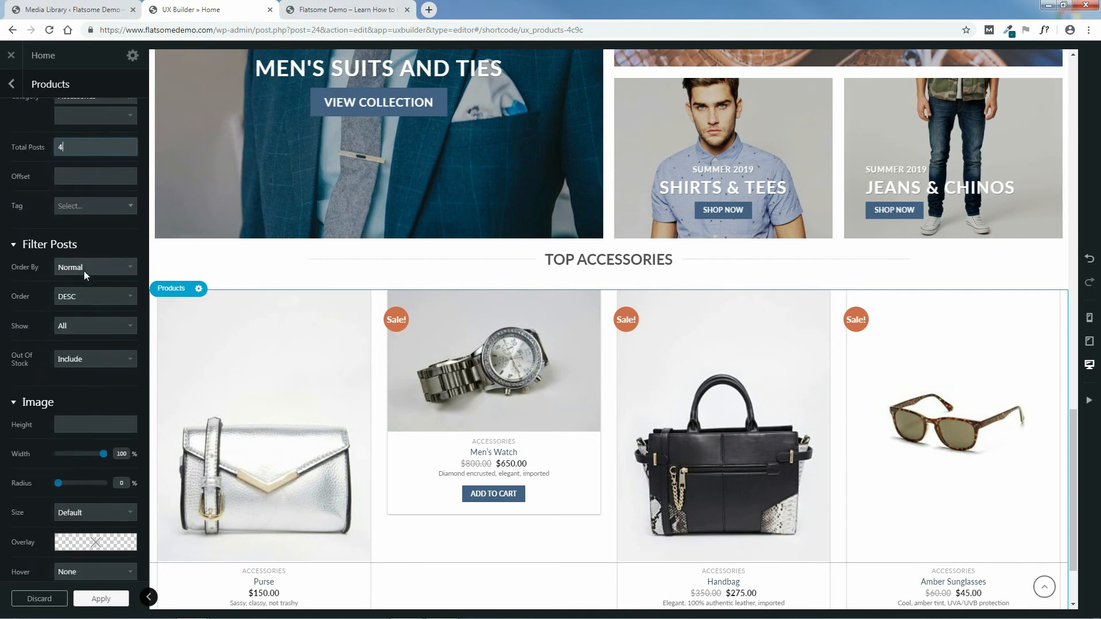
scroll(109, 367, down, 2)
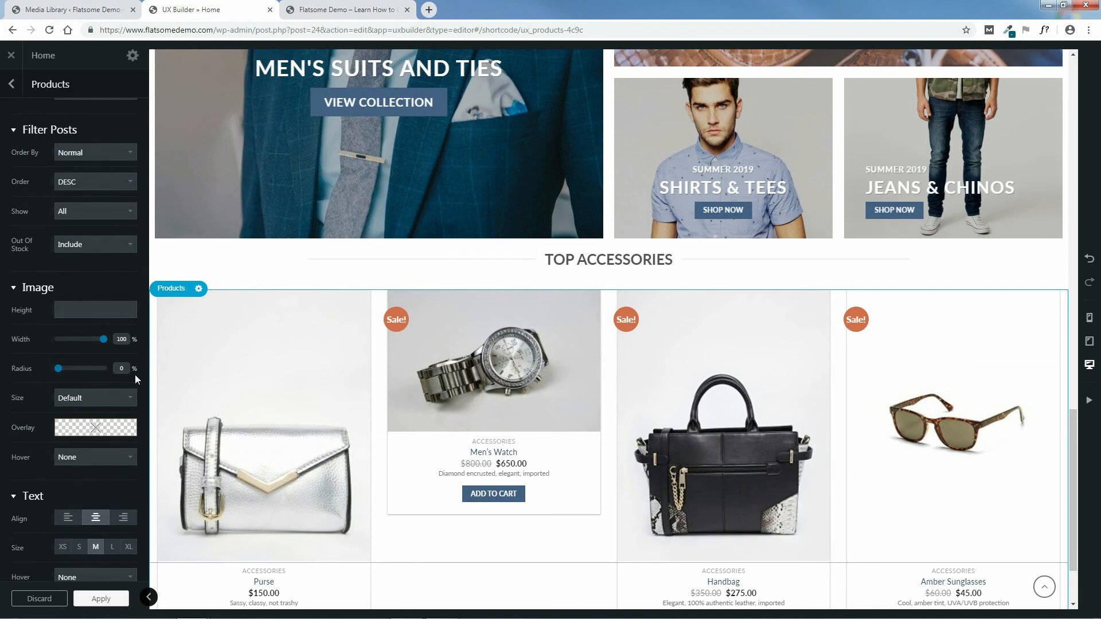
mouse_move(79, 308)
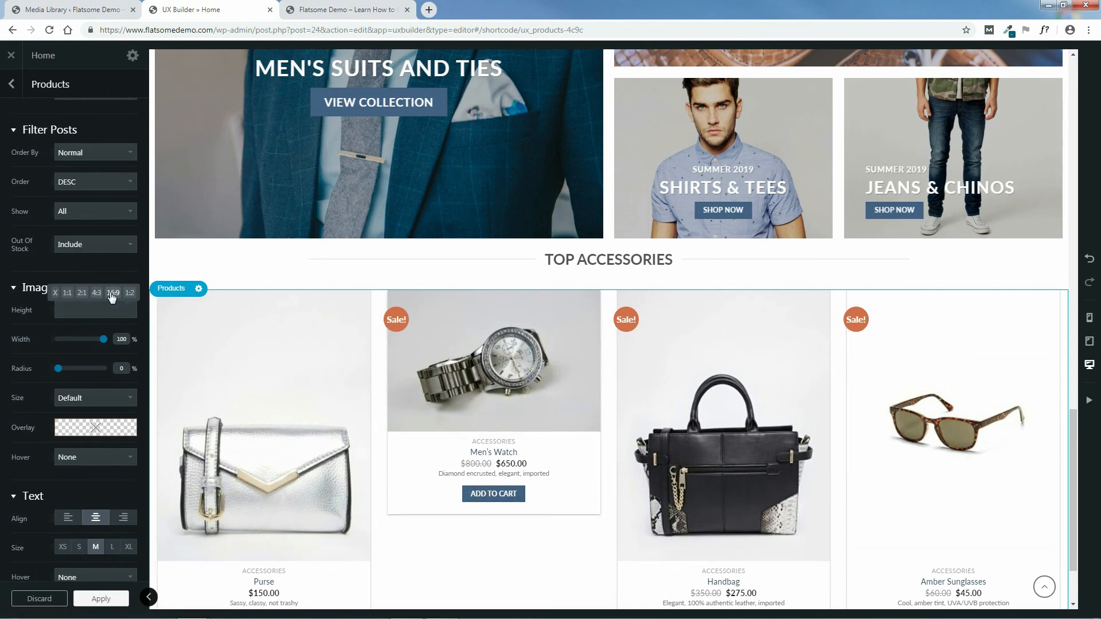
click(86, 310)
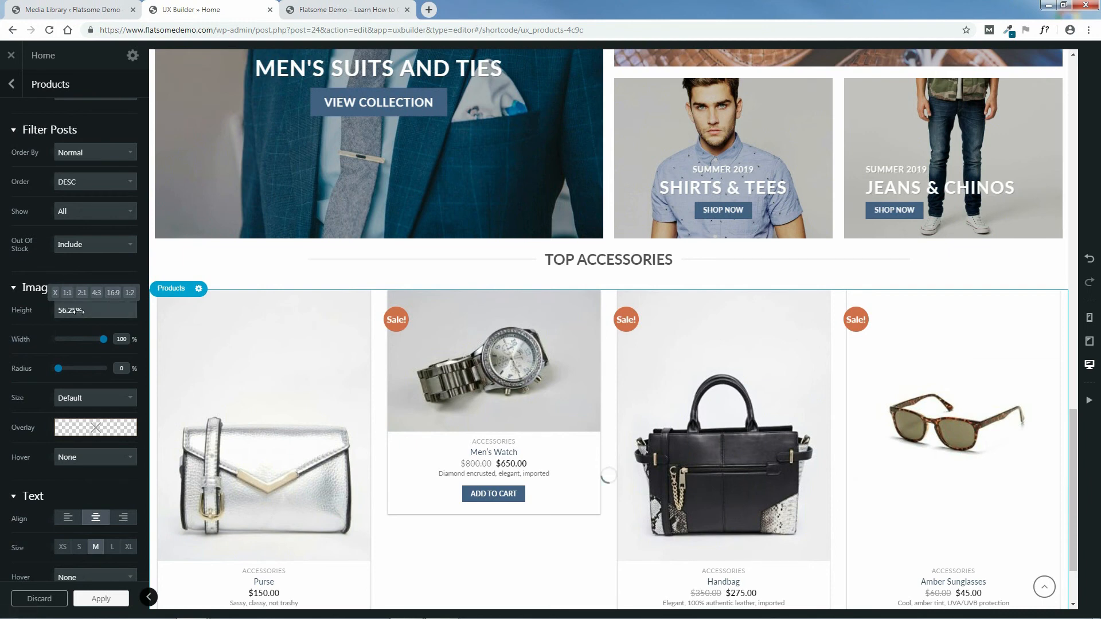
text(64%)
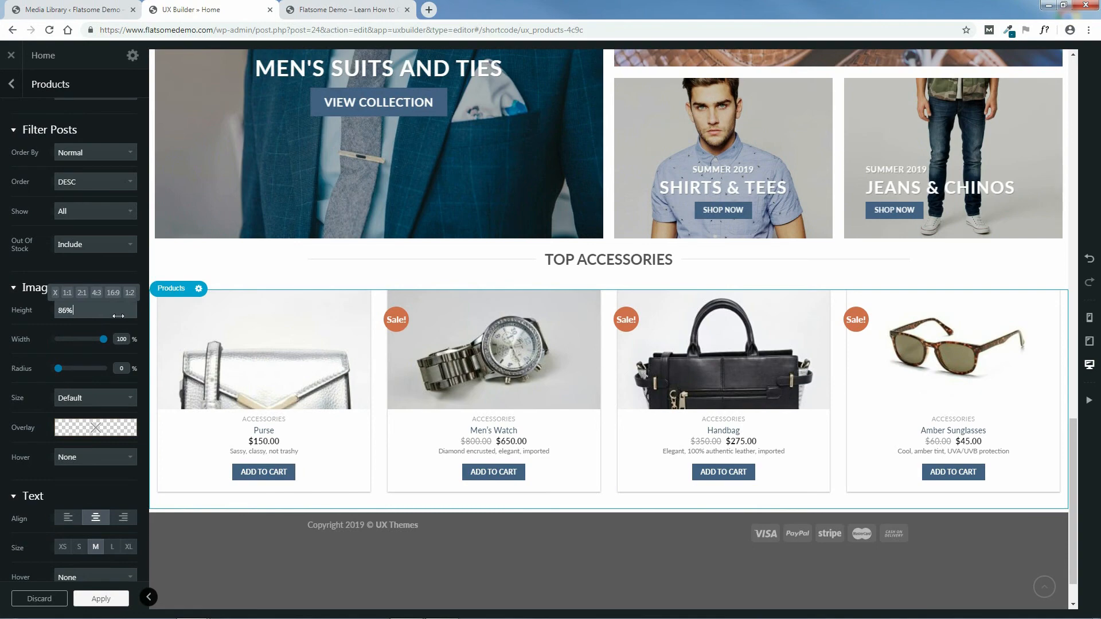
drag(134, 319, 139, 319)
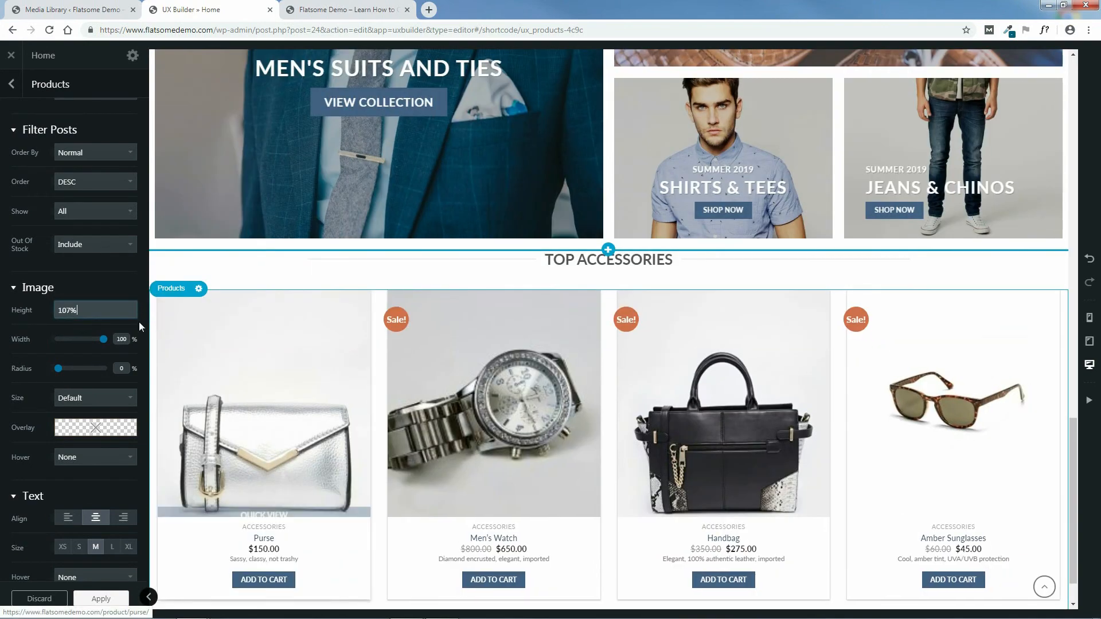
drag(108, 319, 118, 289)
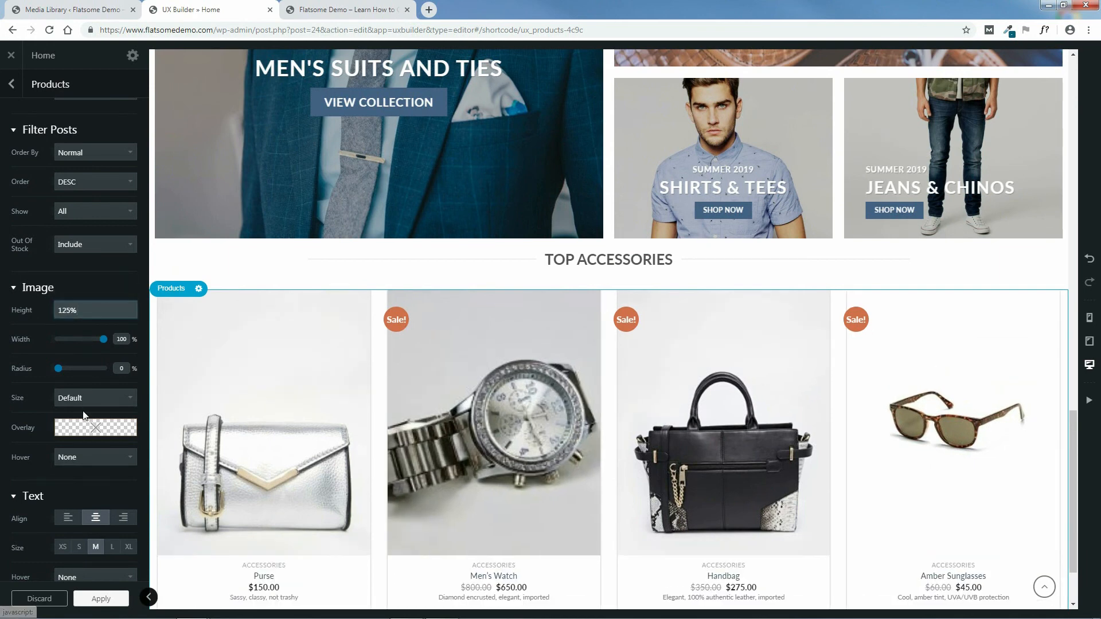
Step: Set the image size of the accessories products to Original and check the product images
click(81, 398)
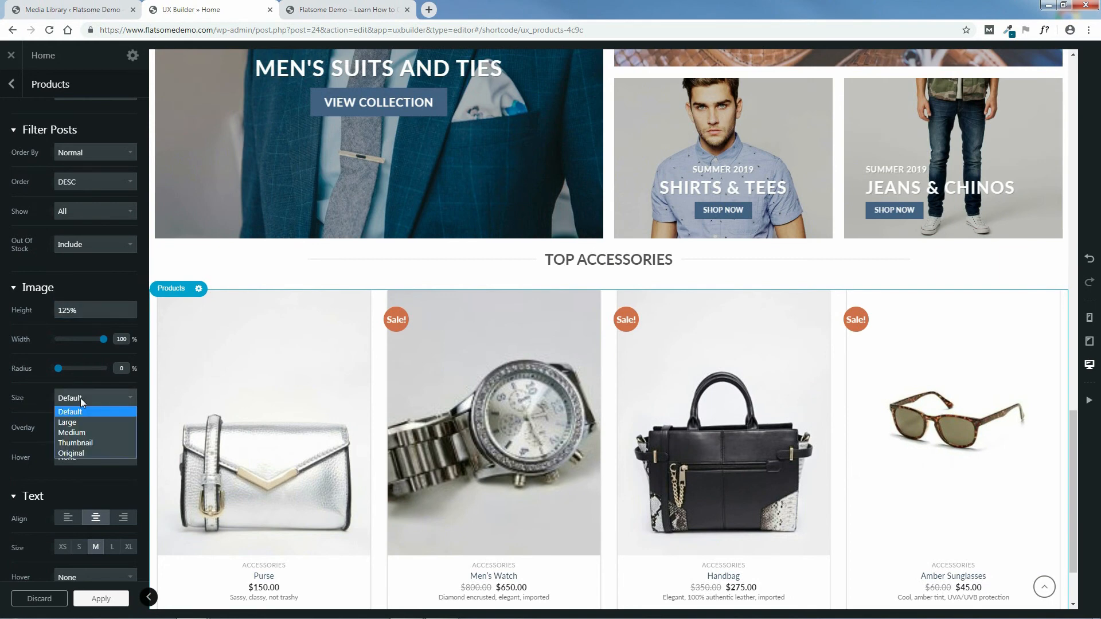
click(72, 453)
click(73, 452)
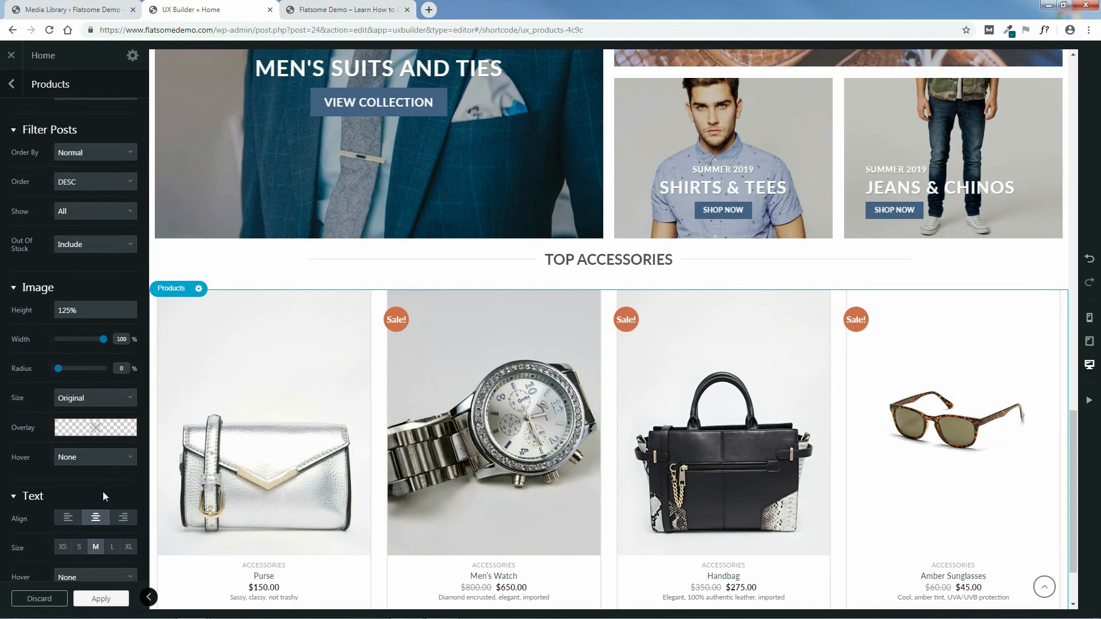
mouse_move(277, 450)
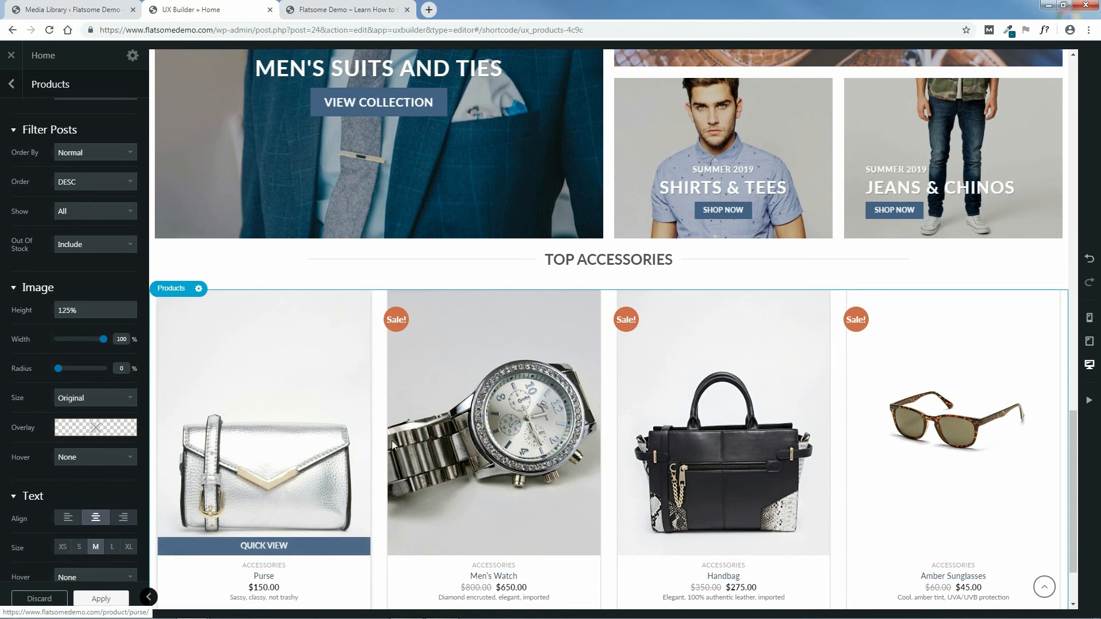
drag(1073, 433, 1077, 462)
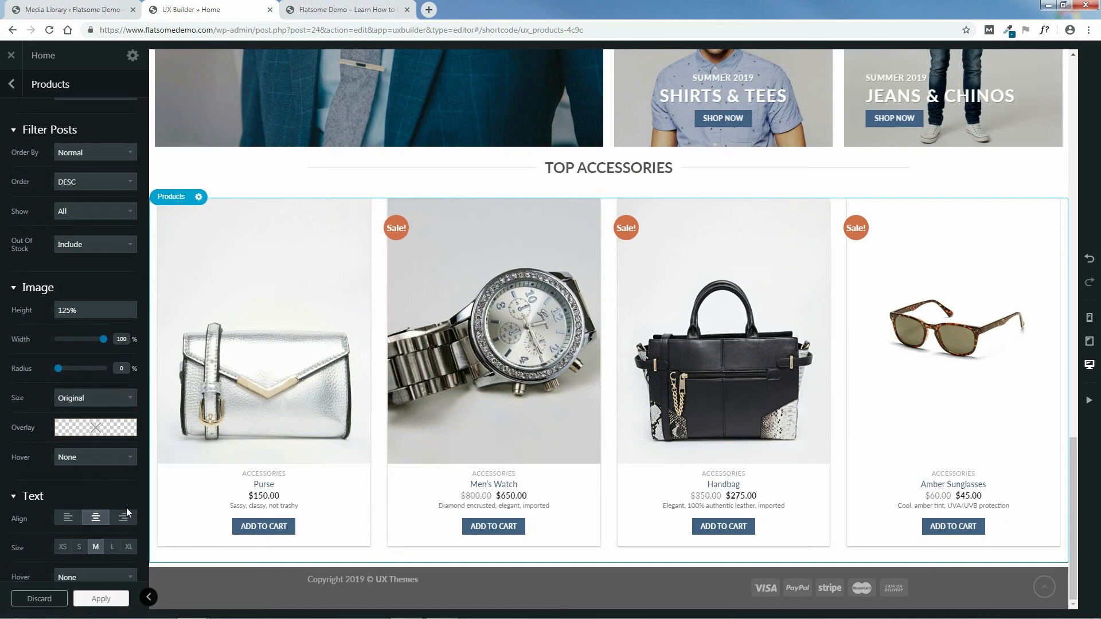
Step: Review the remaining settings of the accessories products element, apply the changes and update the page
scroll(142, 539, down, 1)
scroll(141, 537, down, 3)
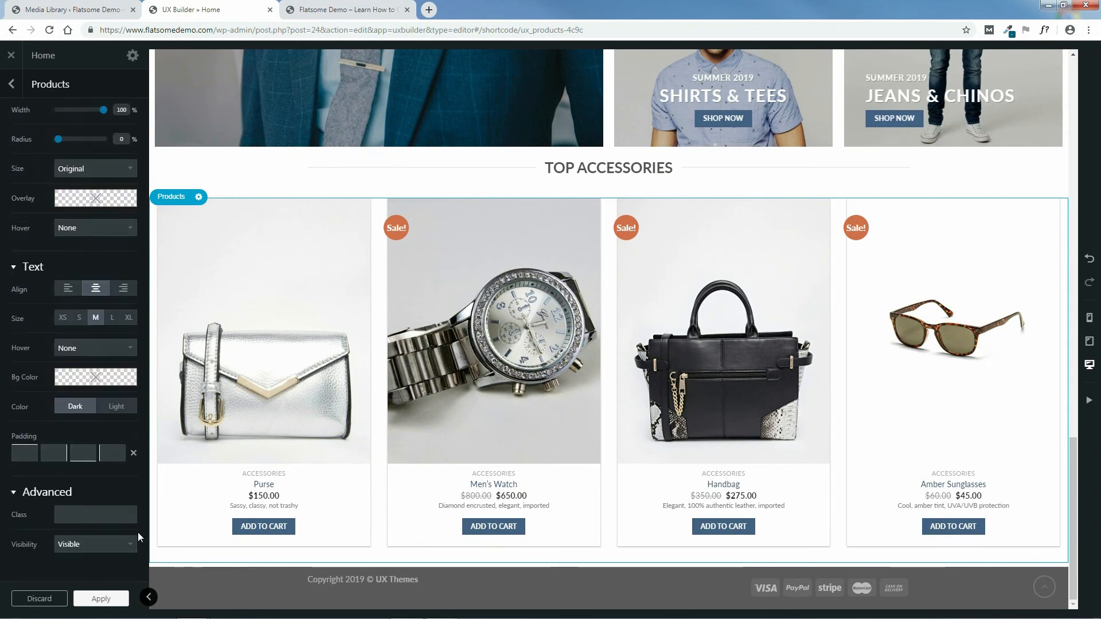
scroll(139, 503, up, 15)
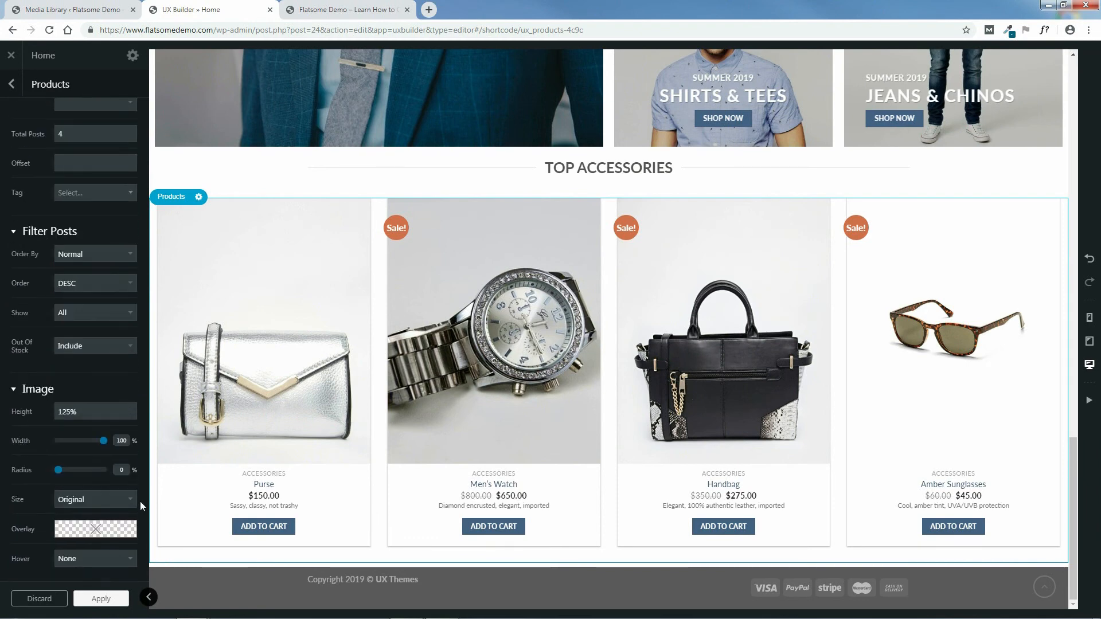
scroll(133, 491, up, 2)
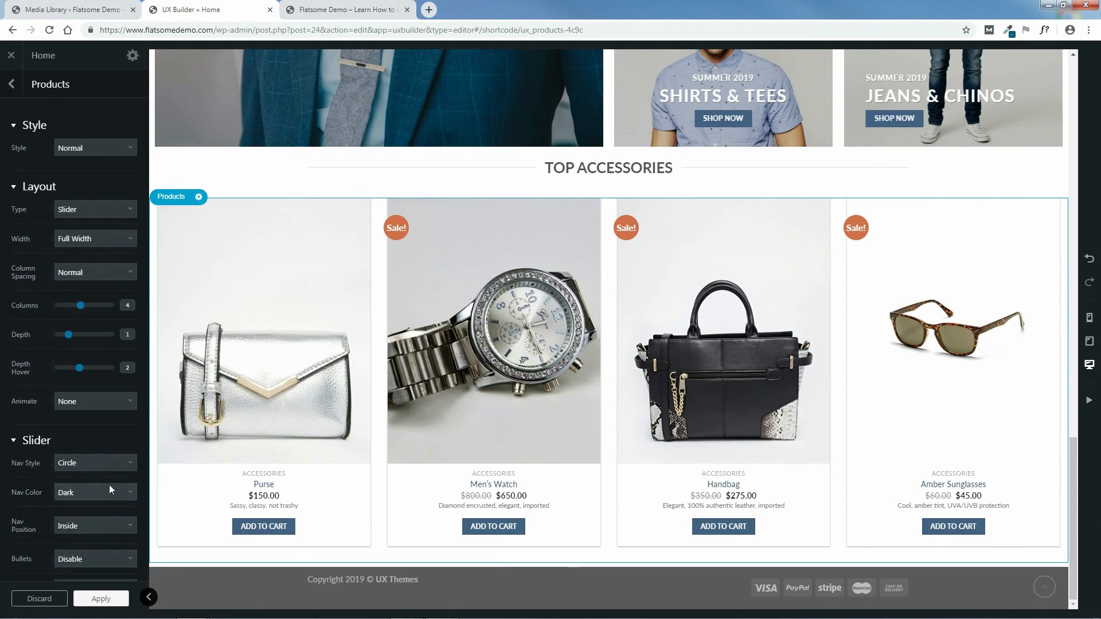
click(101, 600)
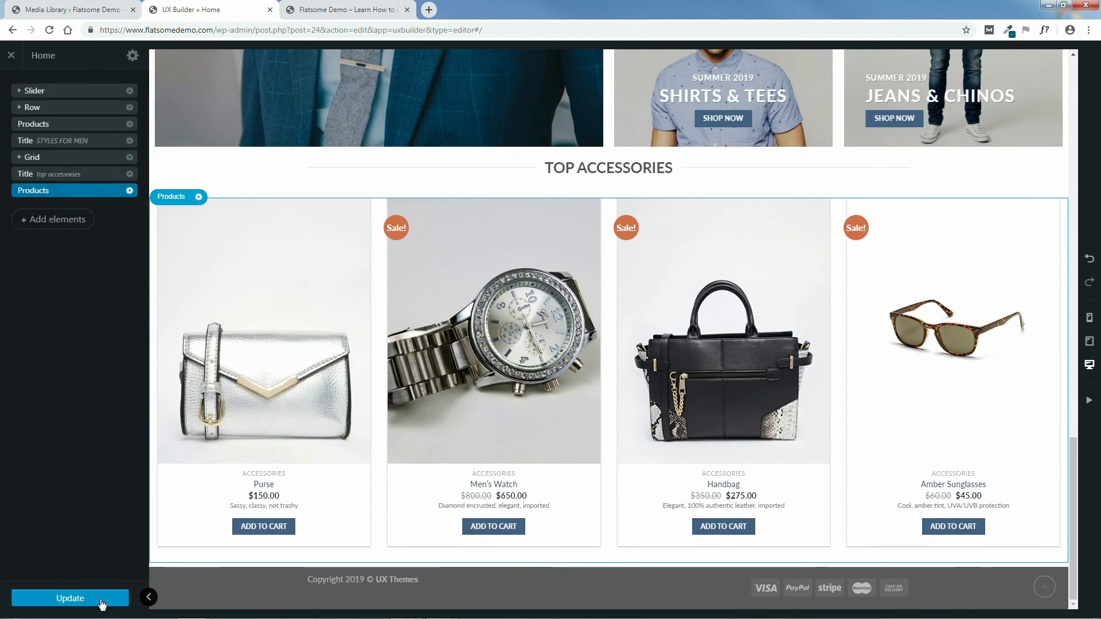
click(69, 600)
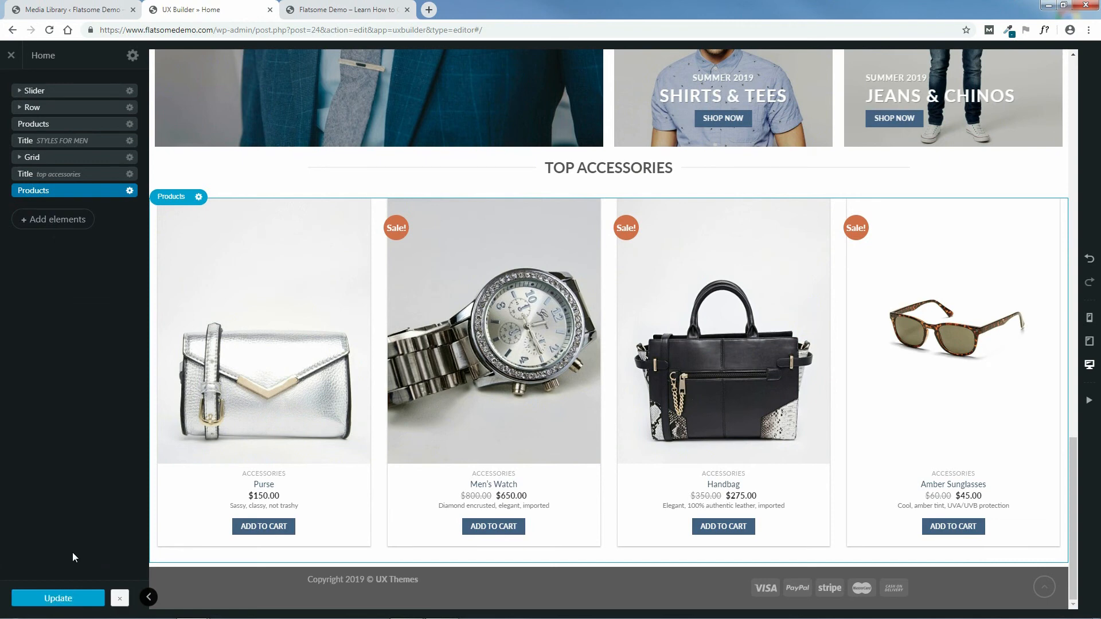
click(119, 600)
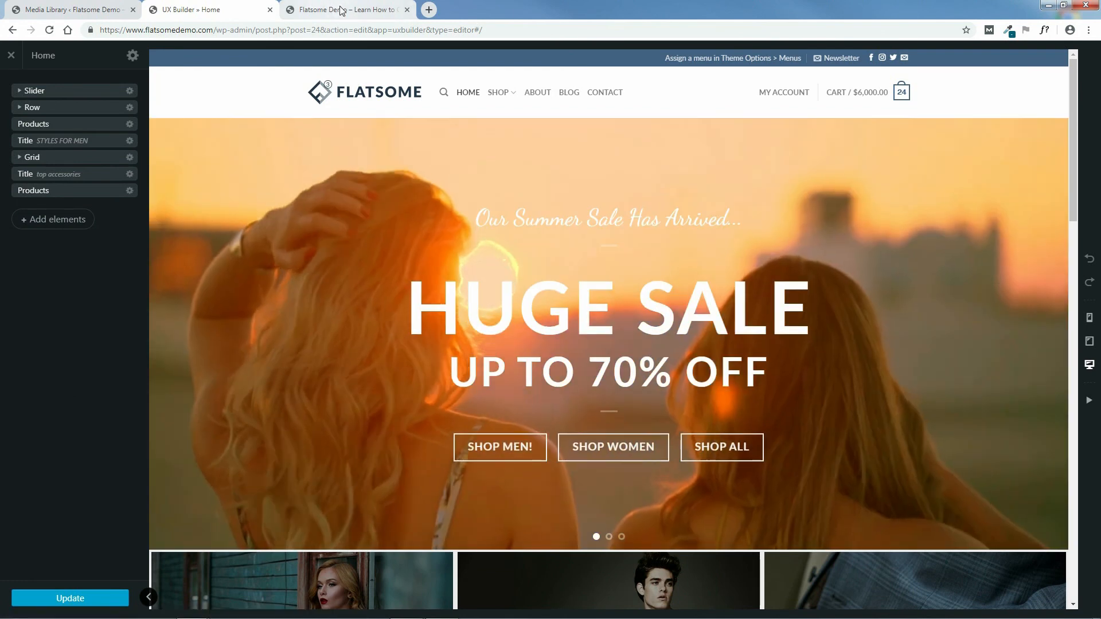
Step: Check the title spacing and product sections on the live home page, and return to the UX Builder
click(343, 11)
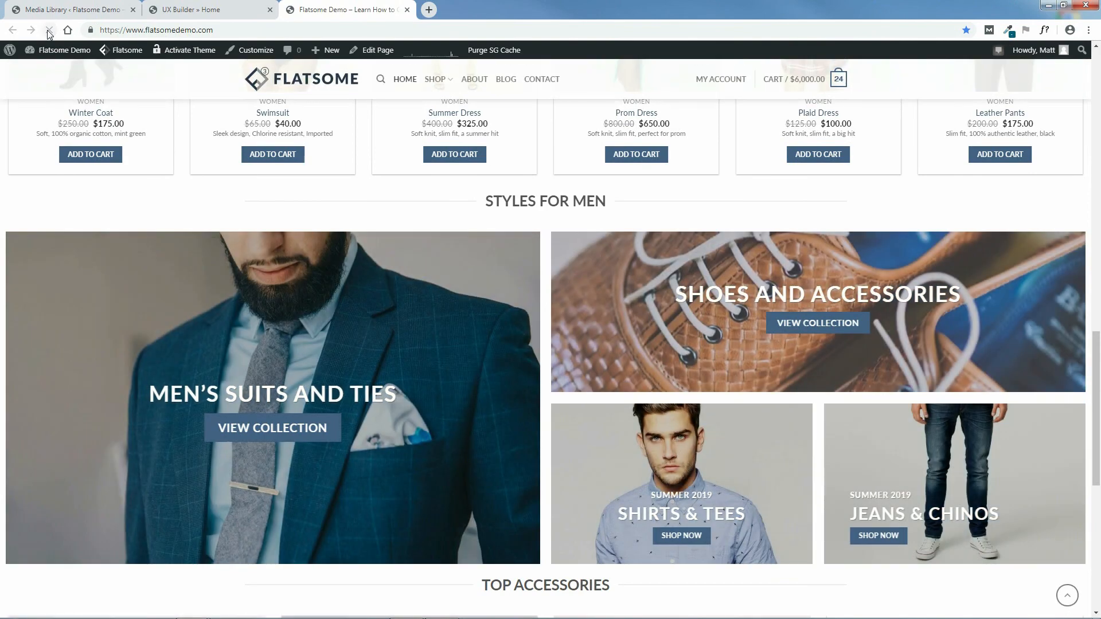
drag(1098, 382, 1099, 285)
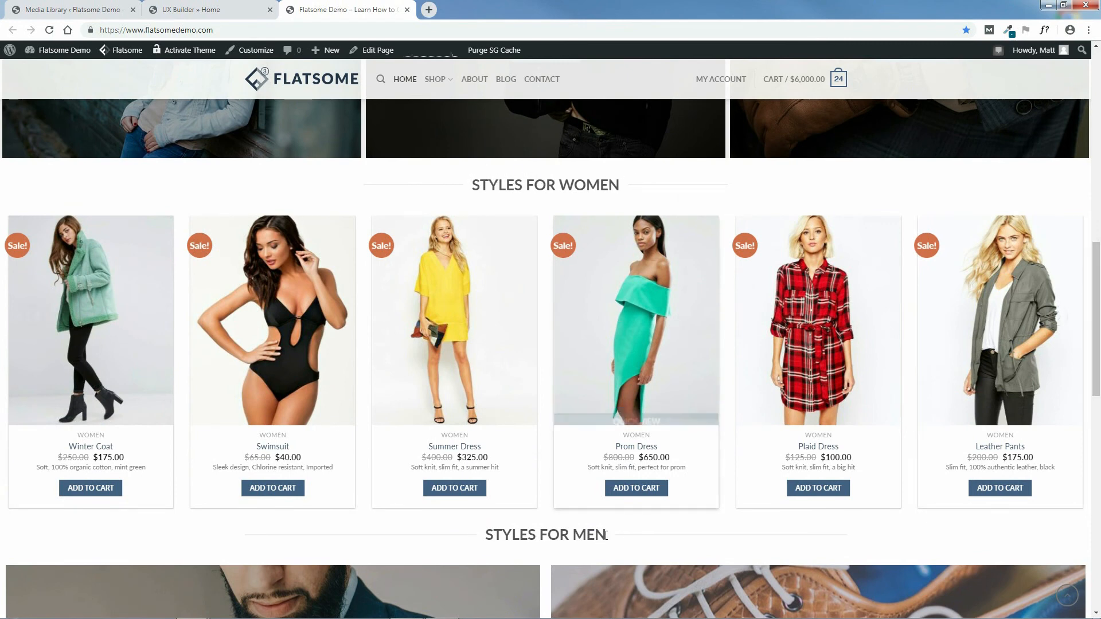
drag(1099, 368, 1100, 527)
click(197, 8)
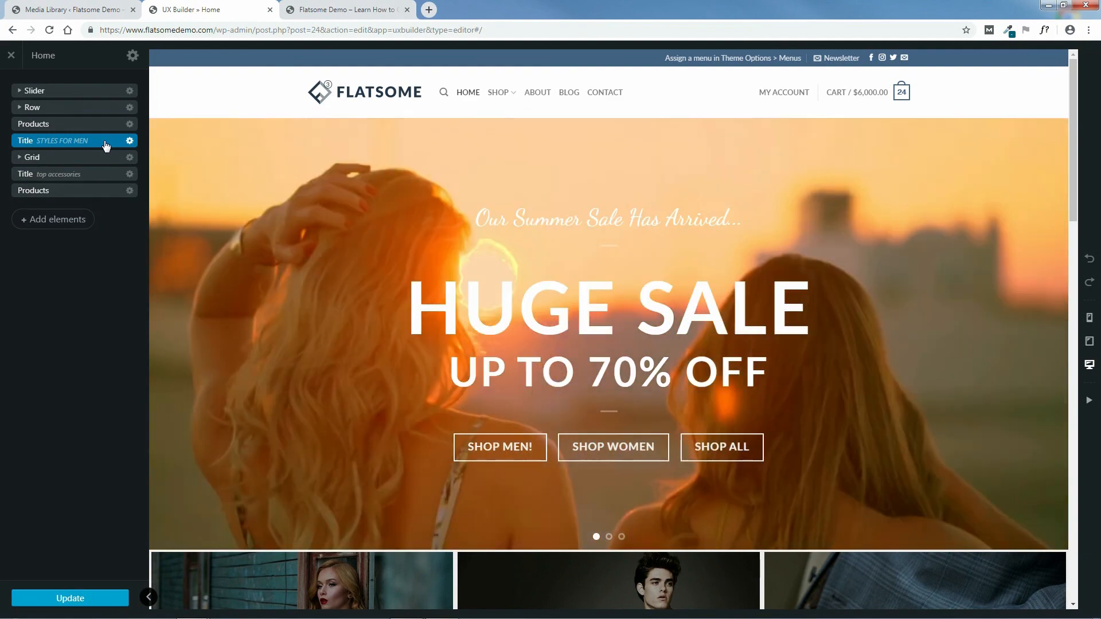
Step: Try top margins of 20px and -19px on the STYLES FOR MEN title, clear the margin and save the page
click(105, 143)
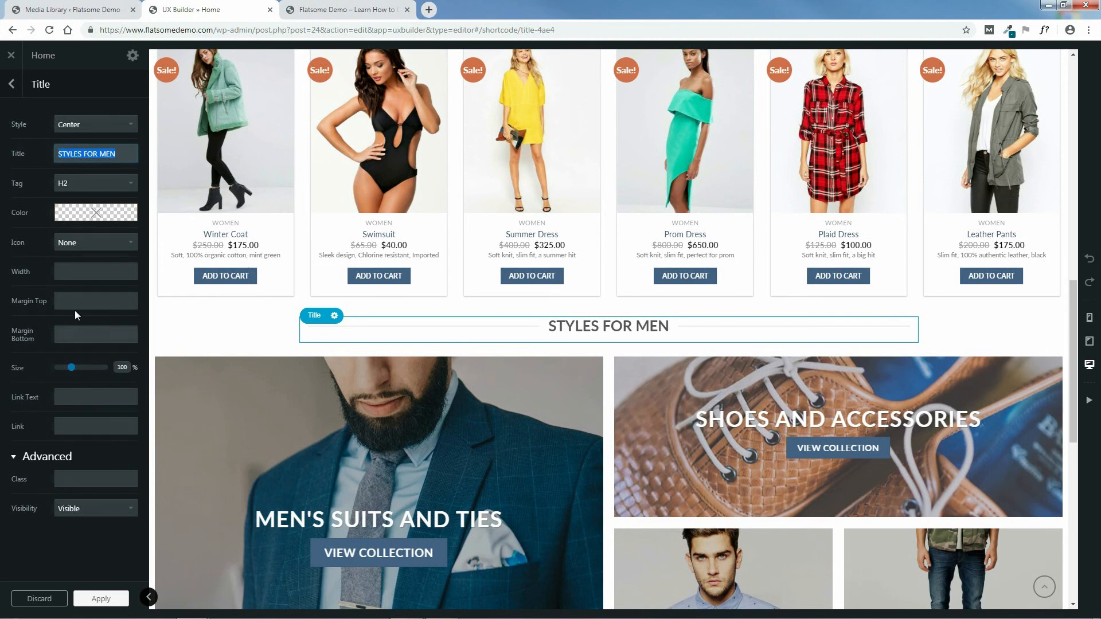
drag(78, 301, 101, 304)
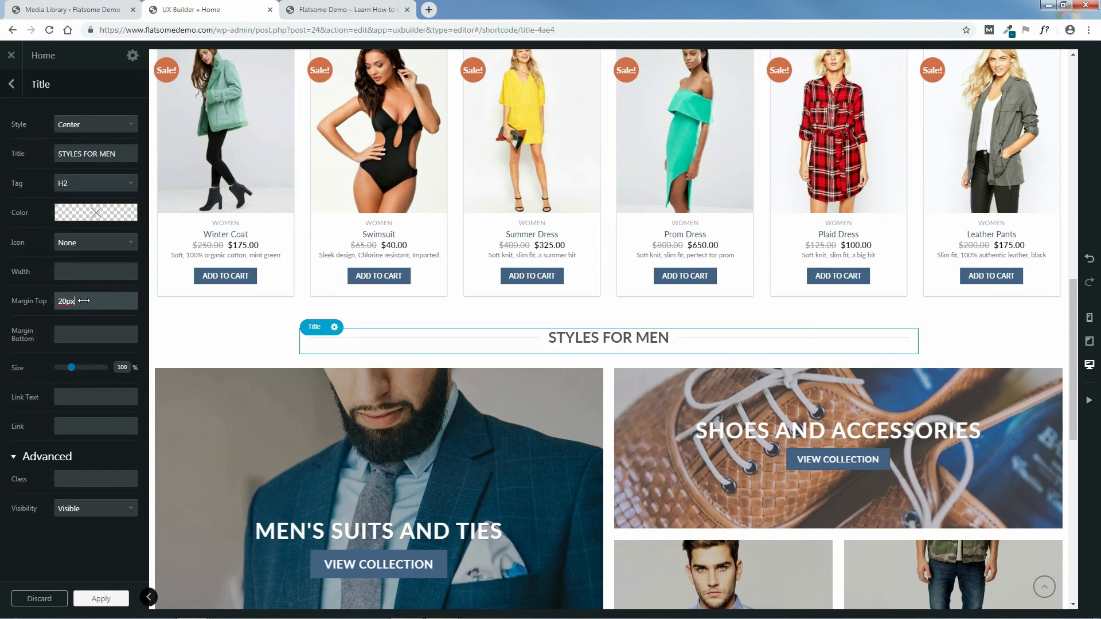
drag(81, 302, 36, 302)
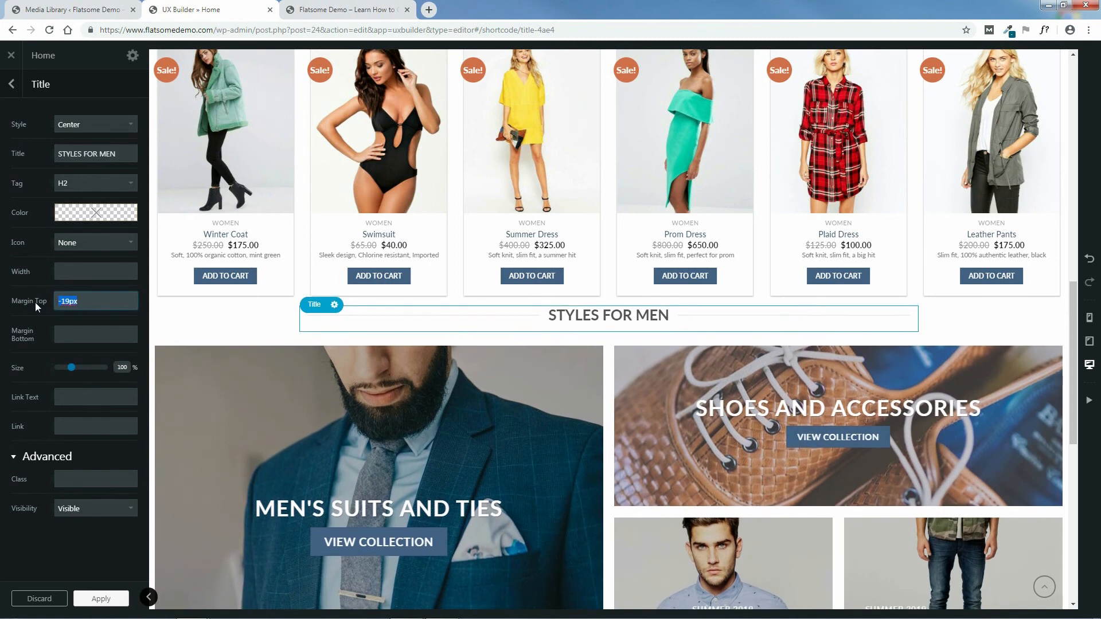
drag(36, 302, 82, 301)
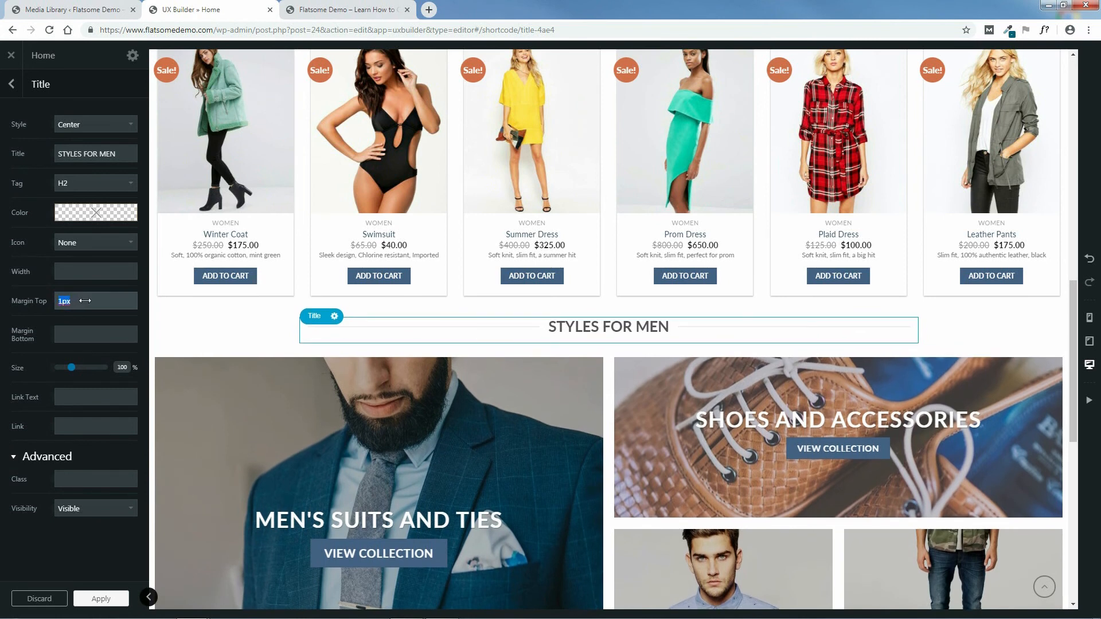
key(BackSpace)
click(90, 302)
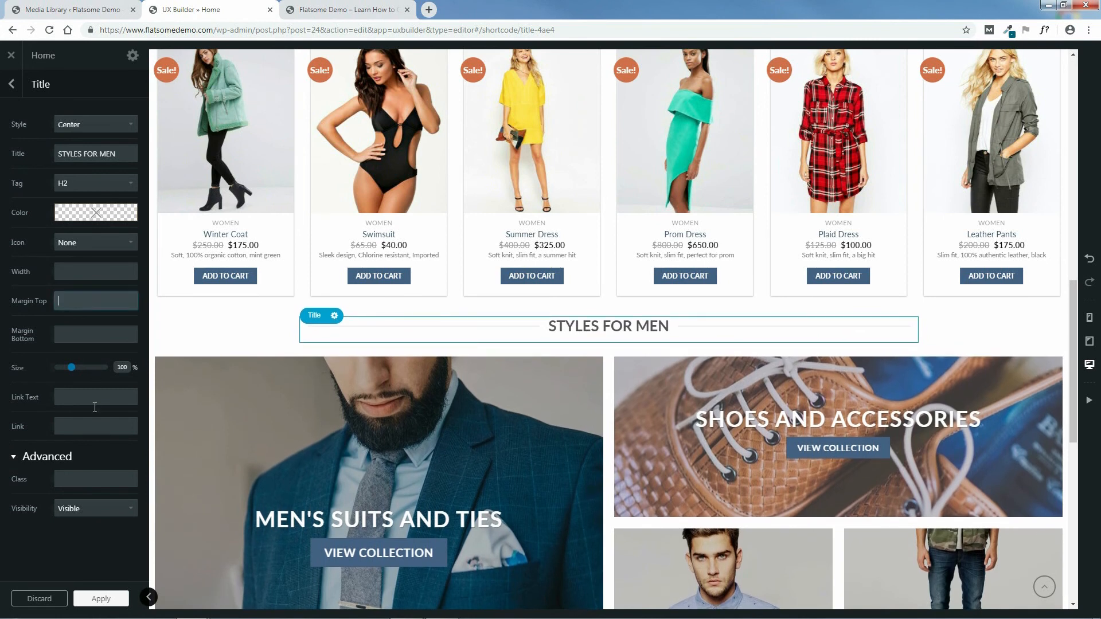
click(106, 599)
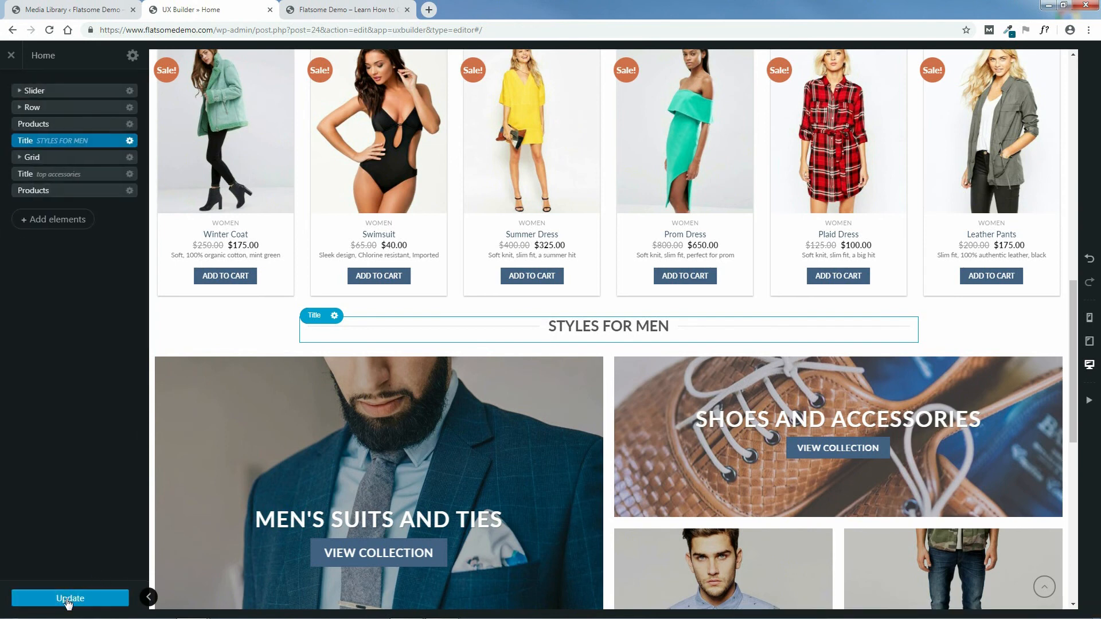
click(67, 598)
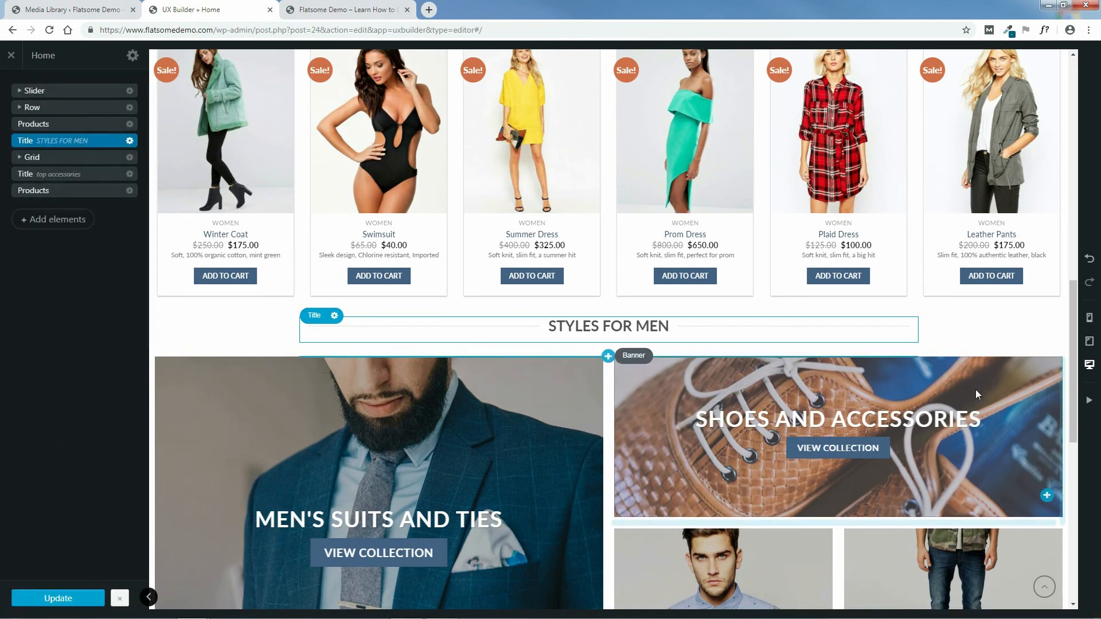
Step: Move the STYLES FOR WOMEN title out of the row's middle column and place it between the row and the products element
drag(1074, 341, 1079, 519)
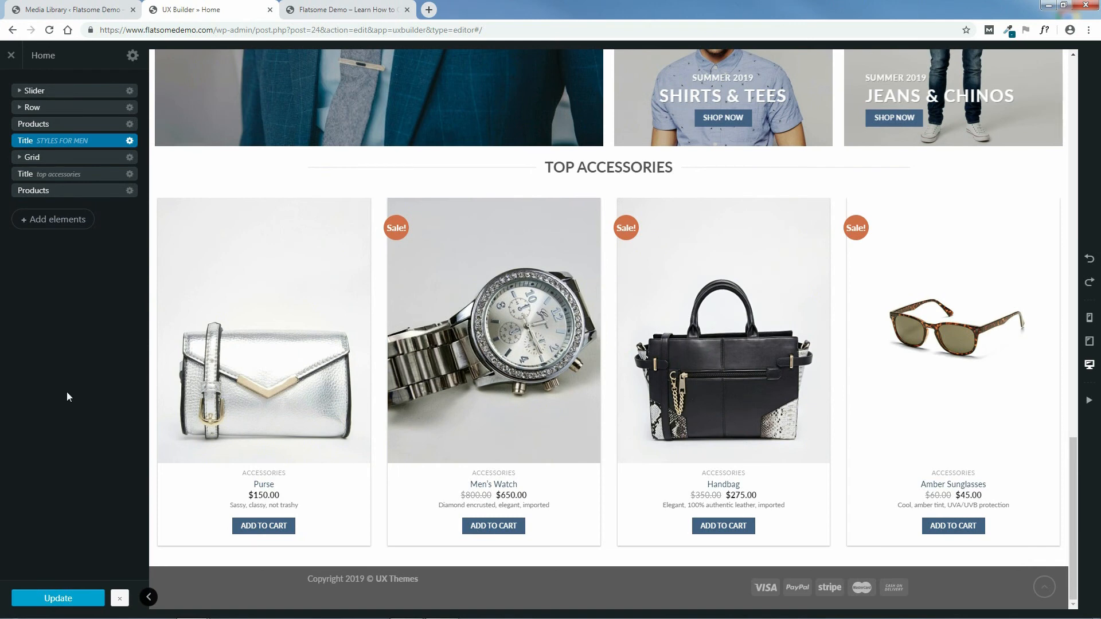
drag(1071, 508, 1068, 276)
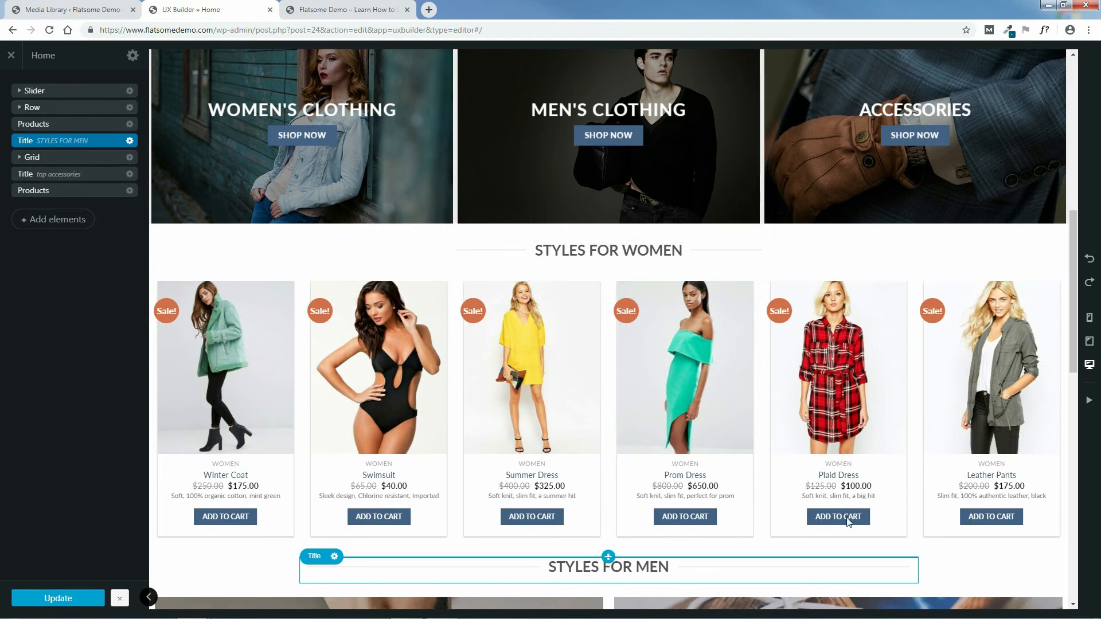
scroll(650, 441, down, 10)
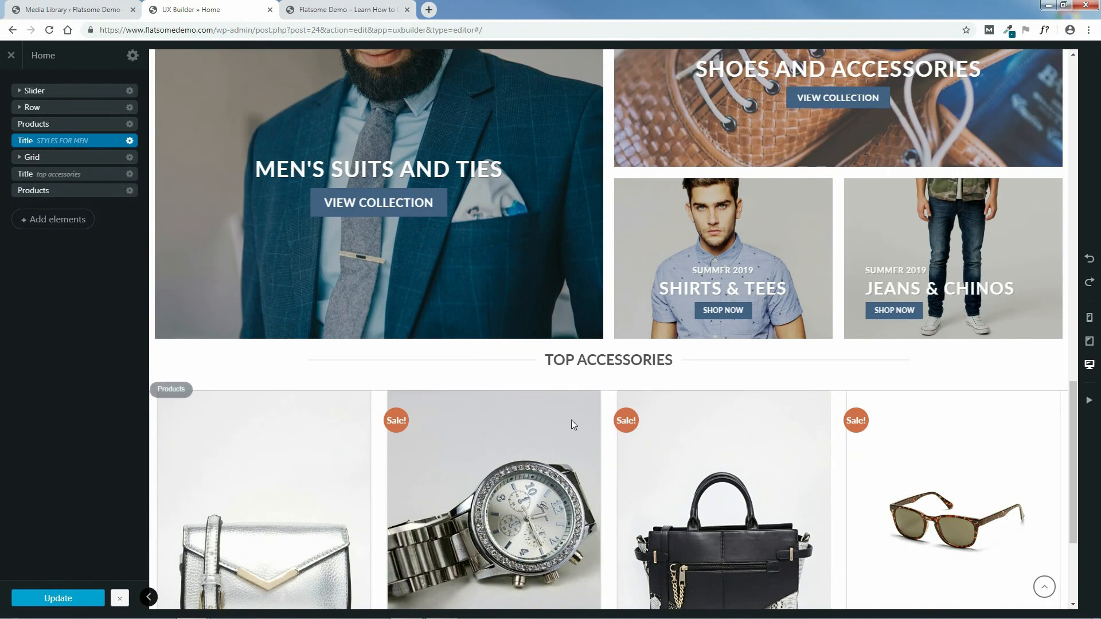
drag(1073, 453, 1068, 276)
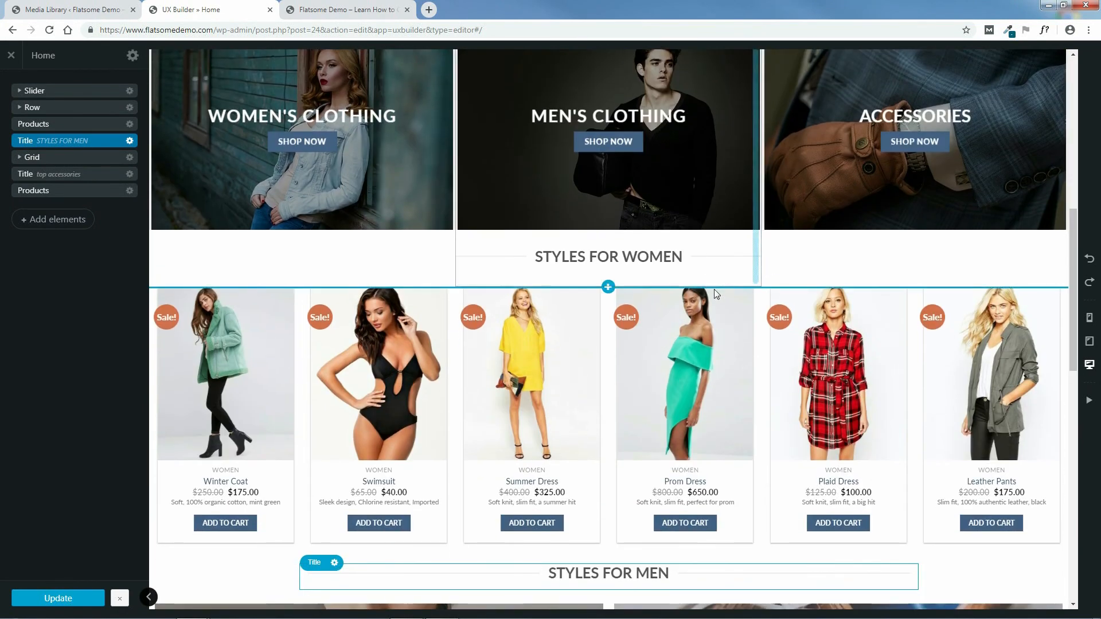
click(22, 109)
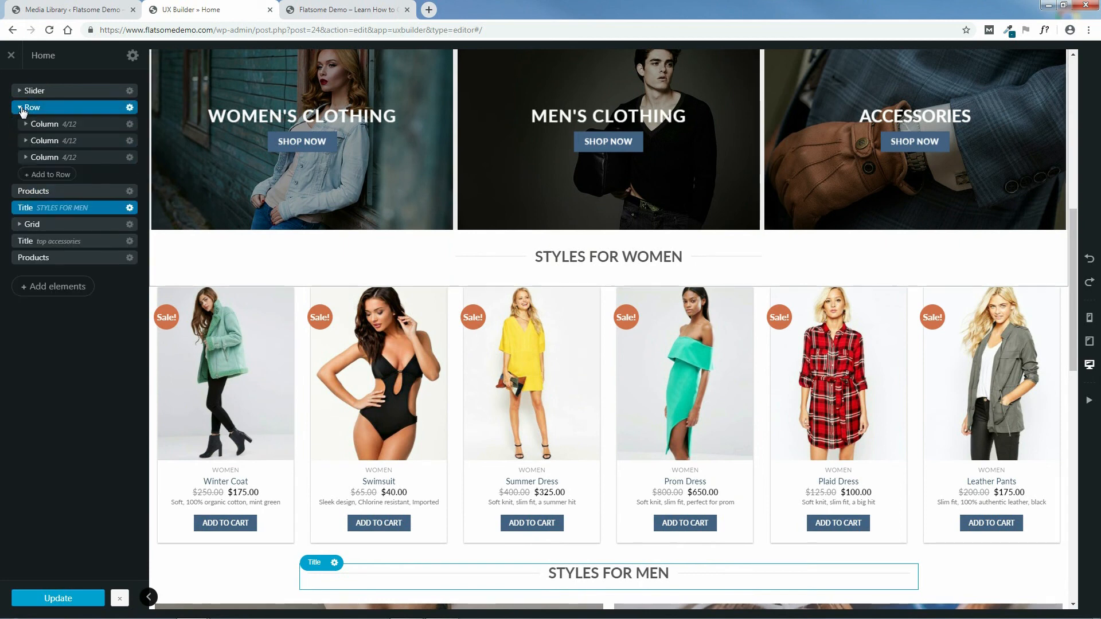
click(27, 142)
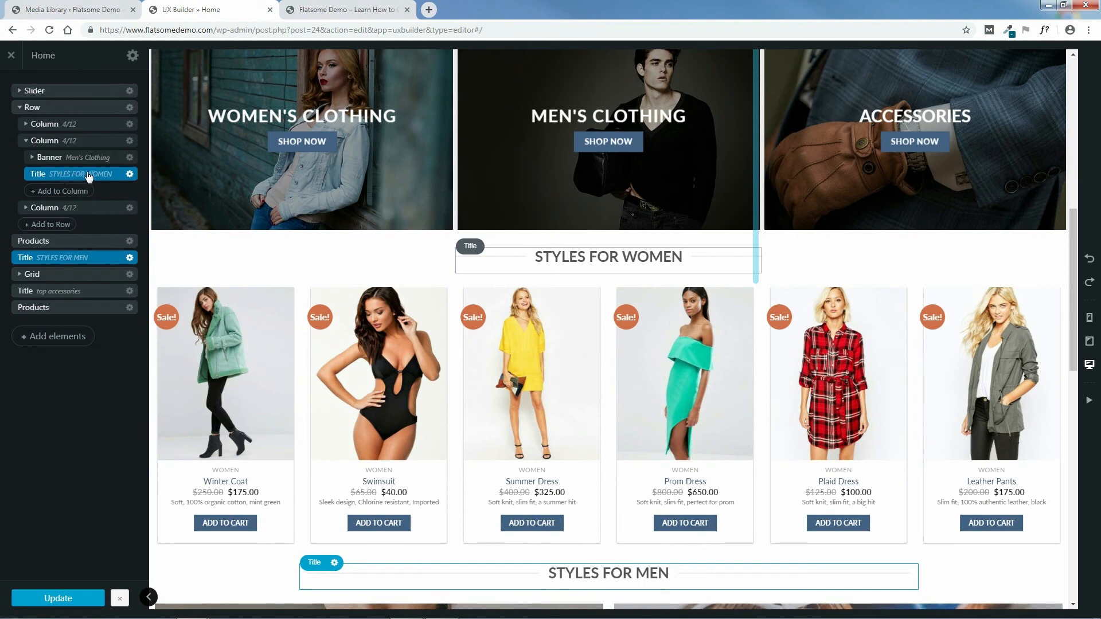
drag(79, 177, 82, 121)
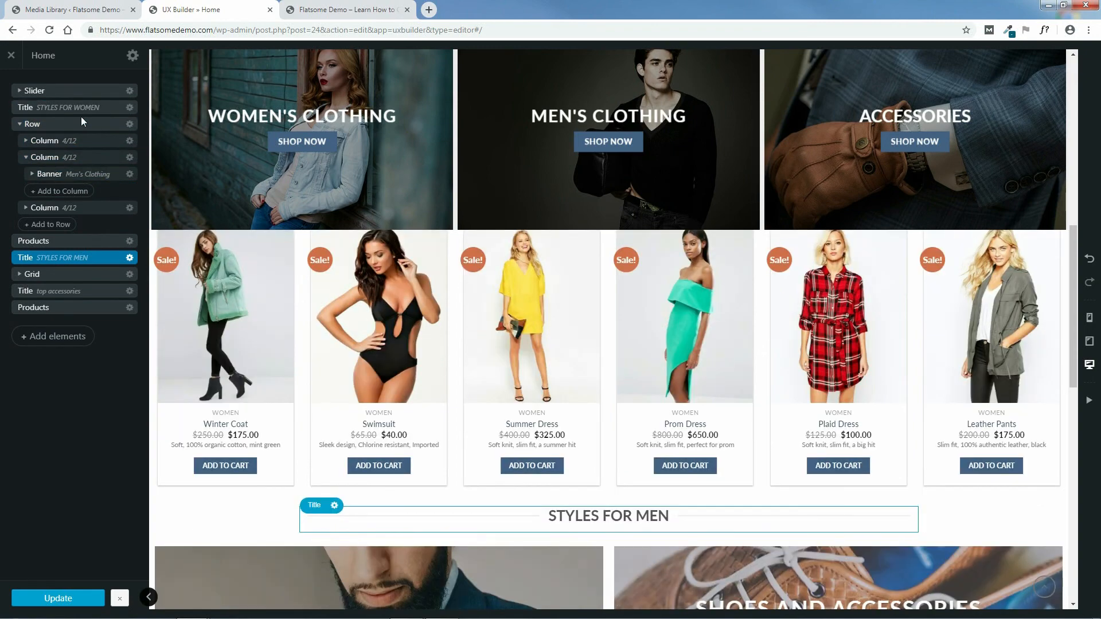
drag(1072, 343, 1076, 284)
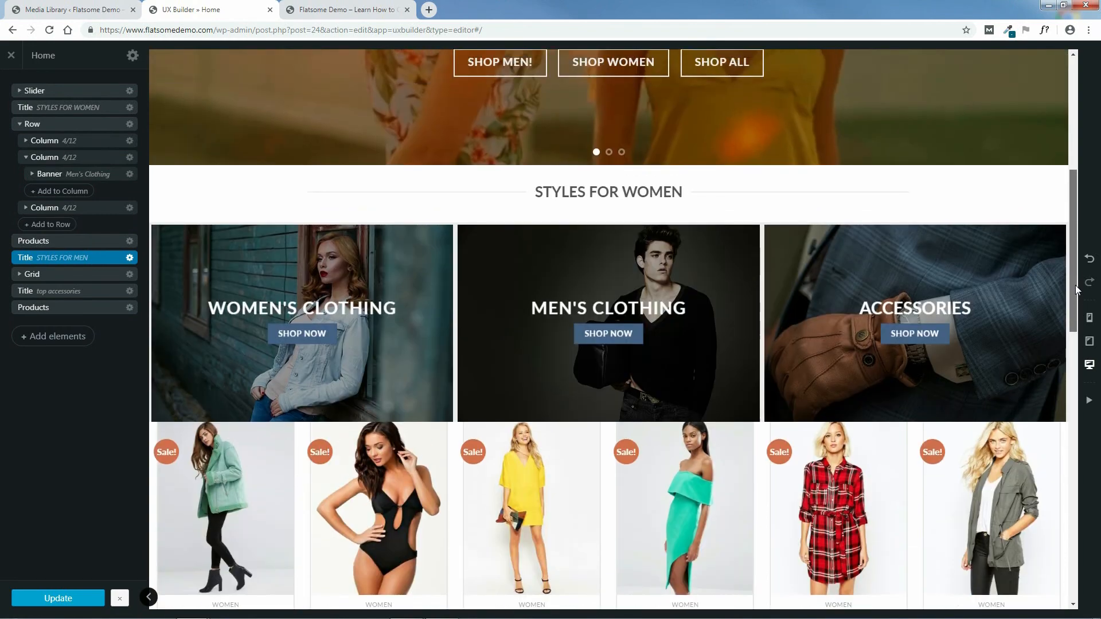
click(20, 126)
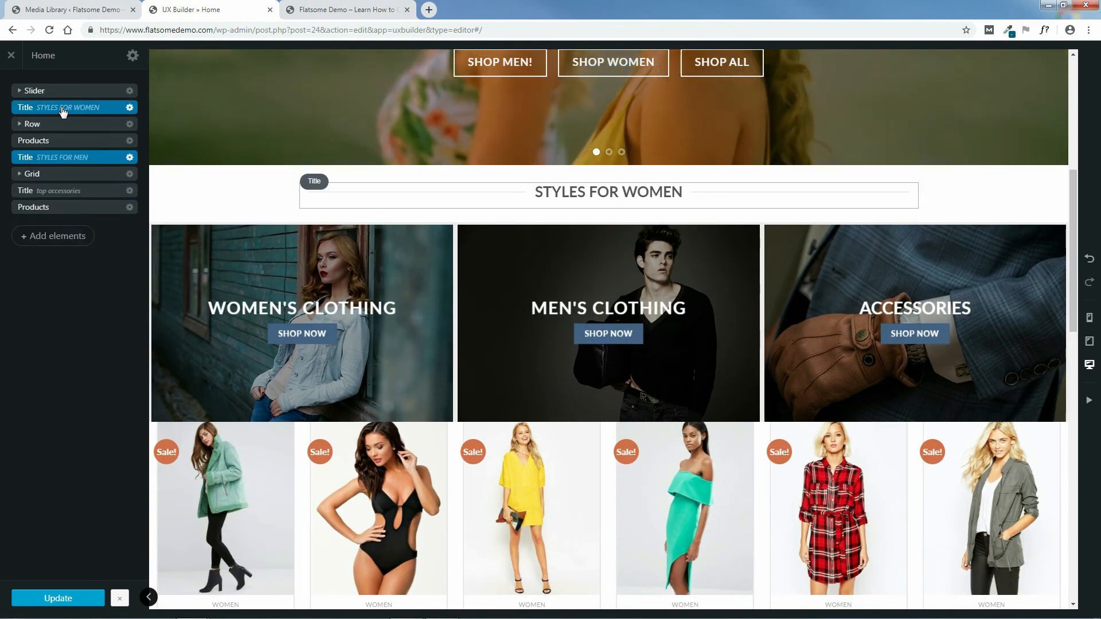
drag(63, 112, 62, 132)
scroll(1079, 322, down, 3)
scroll(1078, 322, down, 3)
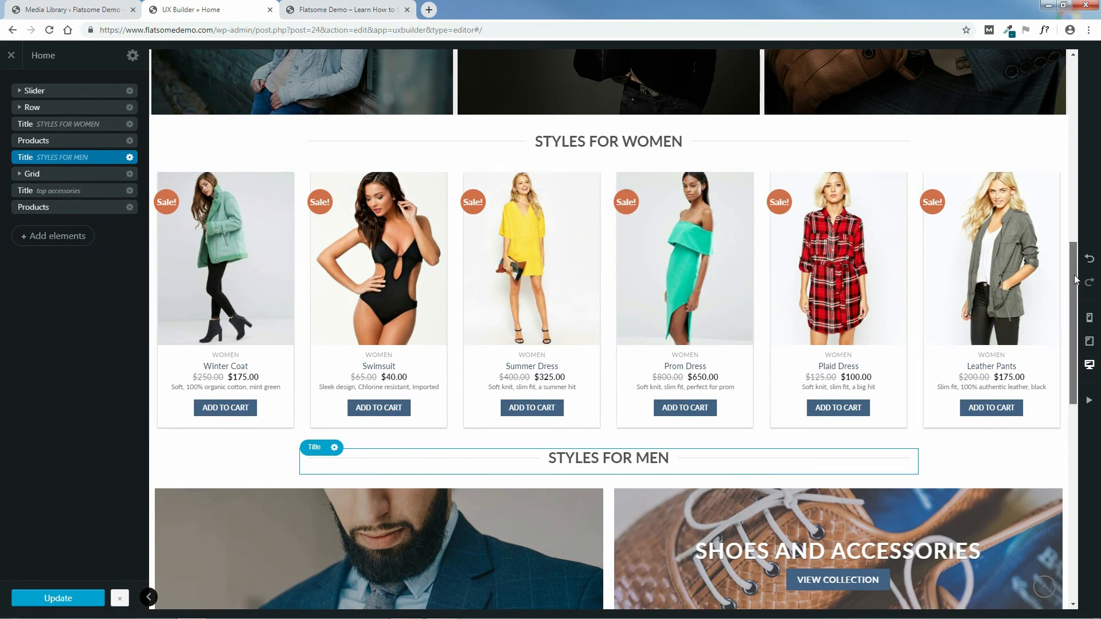
Step: Duplicate the top accessories title above the accessories products and select the lower copy
drag(1076, 280, 1092, 499)
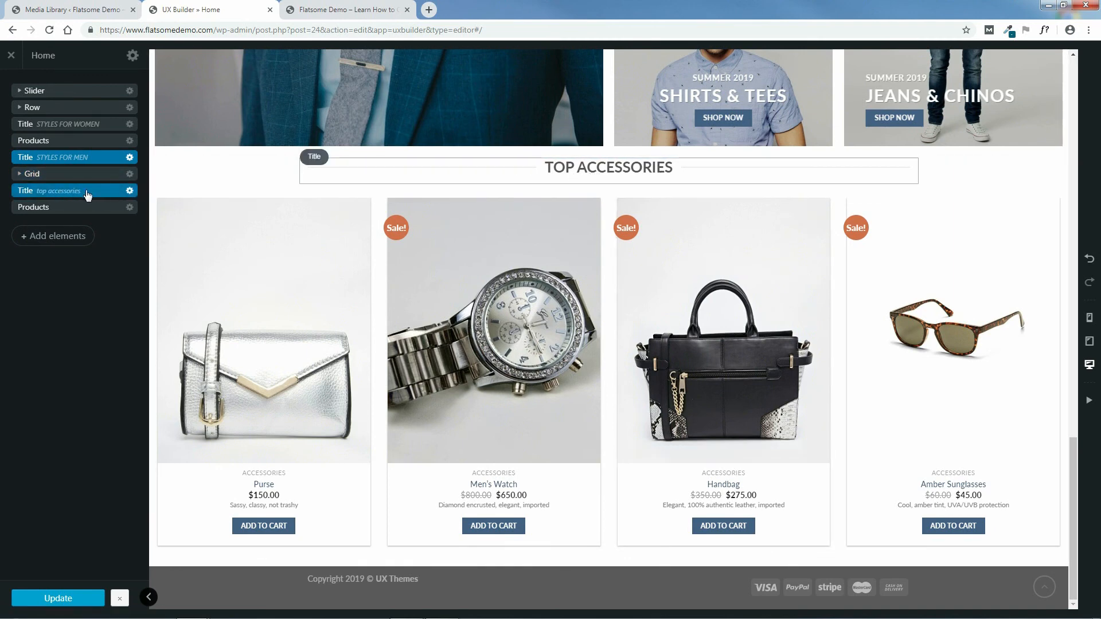
click(129, 192)
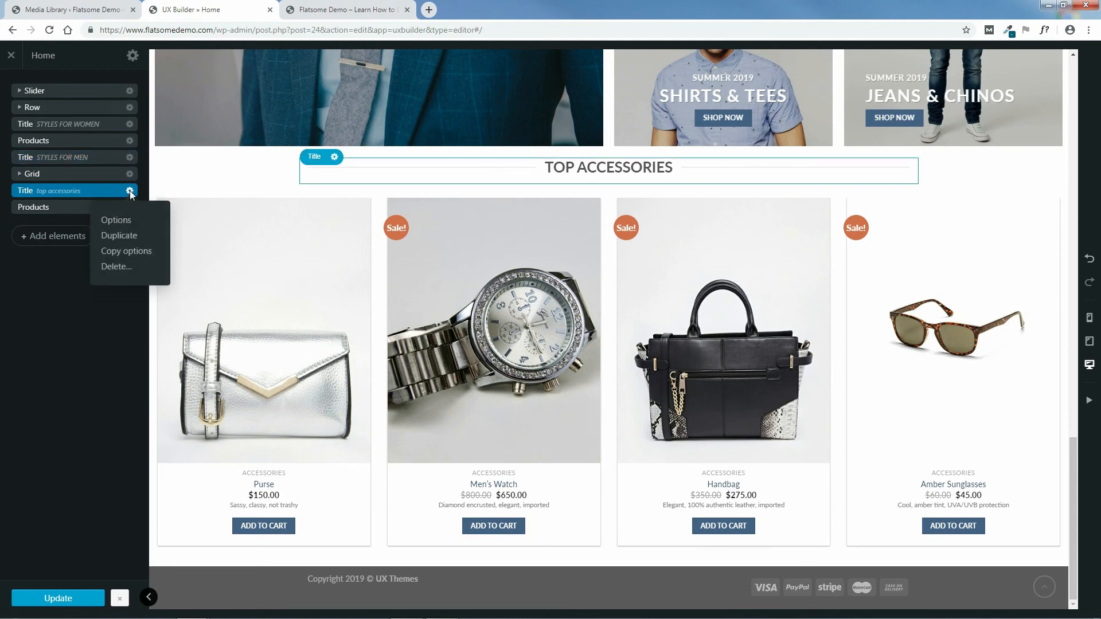
click(120, 238)
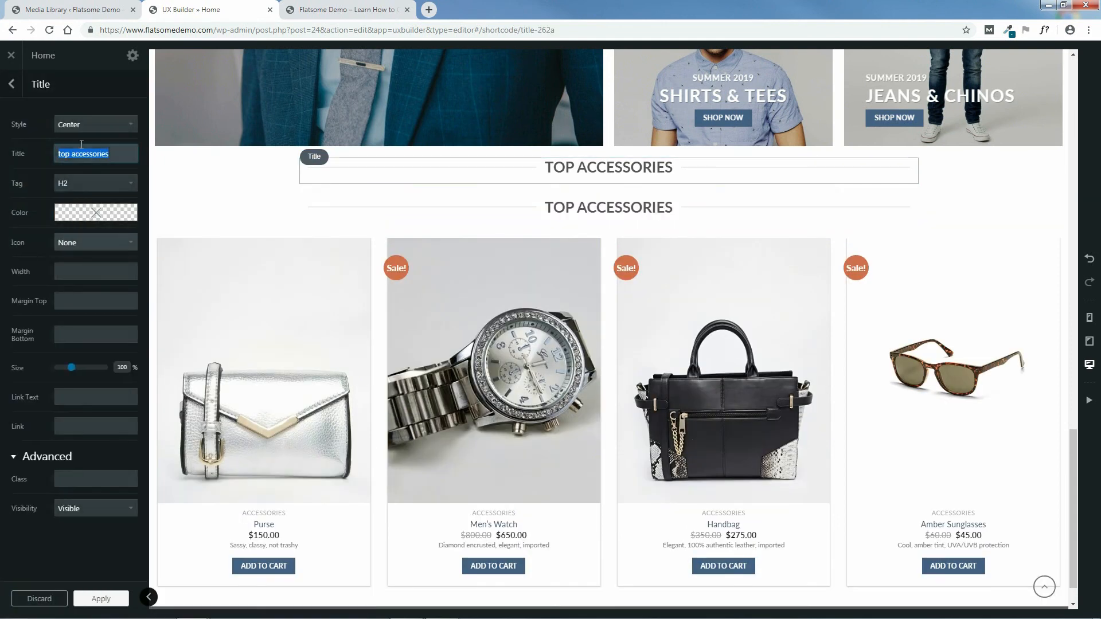
click(11, 85)
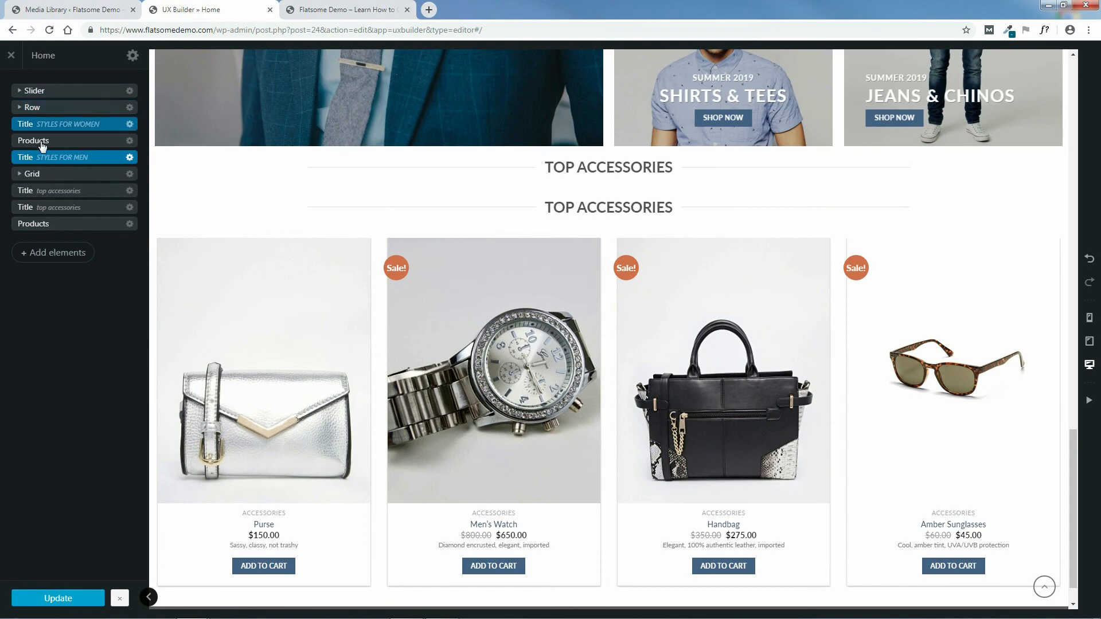
click(92, 211)
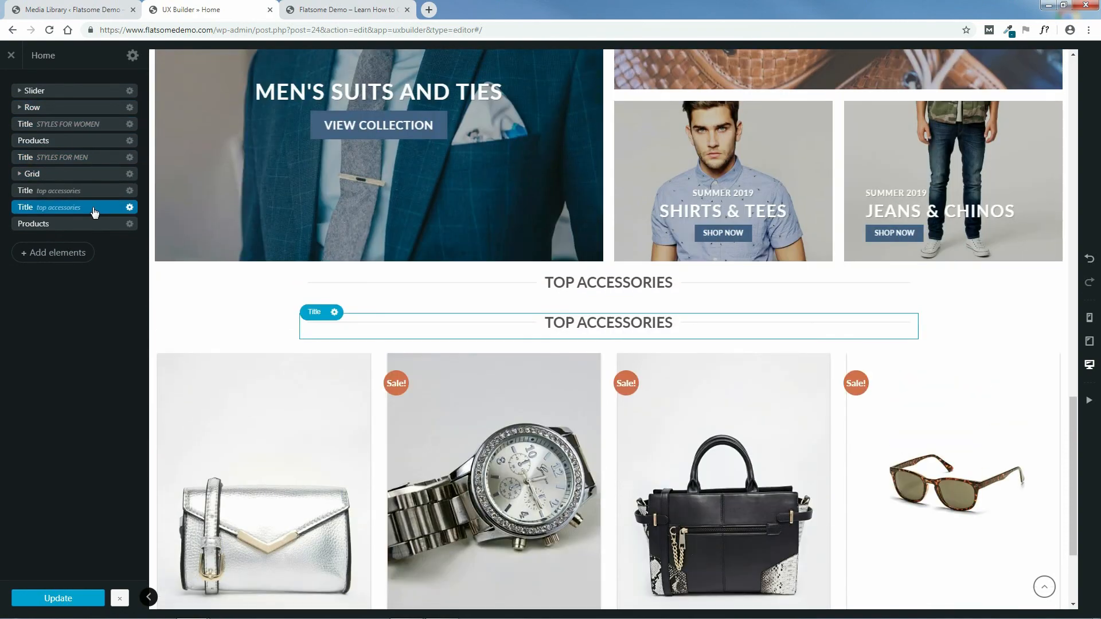
Step: Move the duplicated top accessories title below the accessories products and change its text to "latest news"
drag(92, 210, 87, 241)
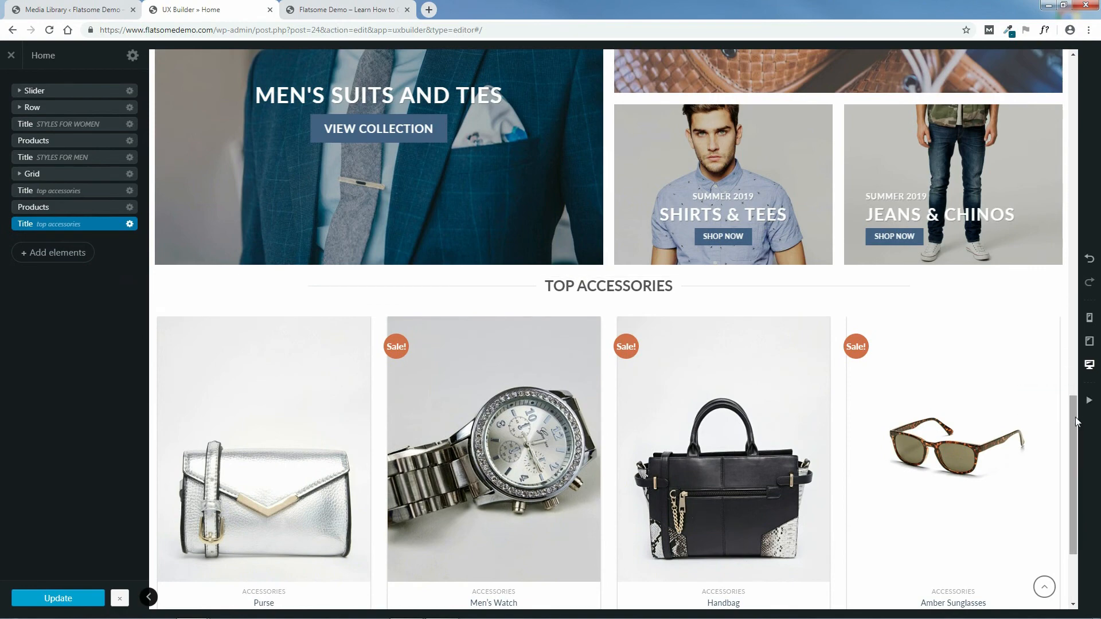
drag(1075, 418, 1081, 504)
double_click(106, 227)
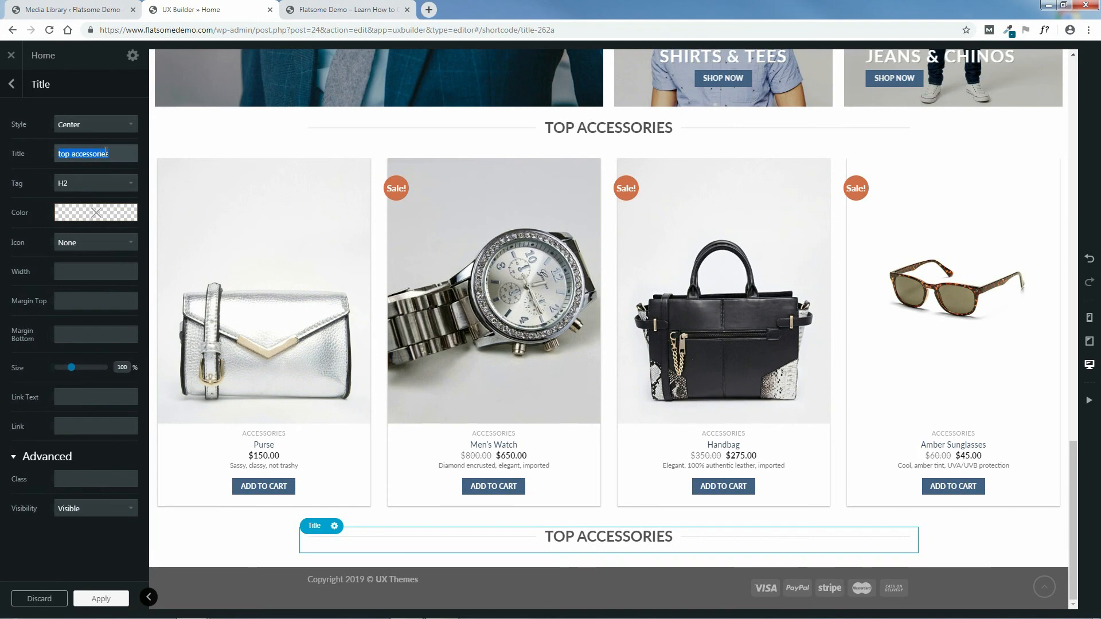
text(latest news)
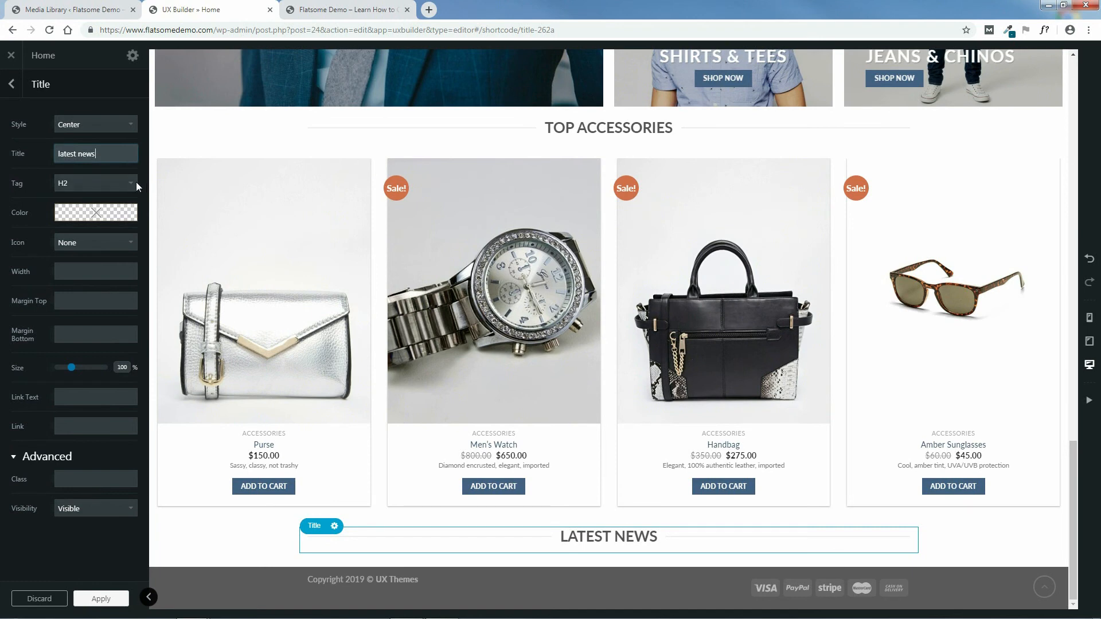
Step: Set the latest news title's style to Center Bold, apply it and save the page
click(95, 131)
click(89, 172)
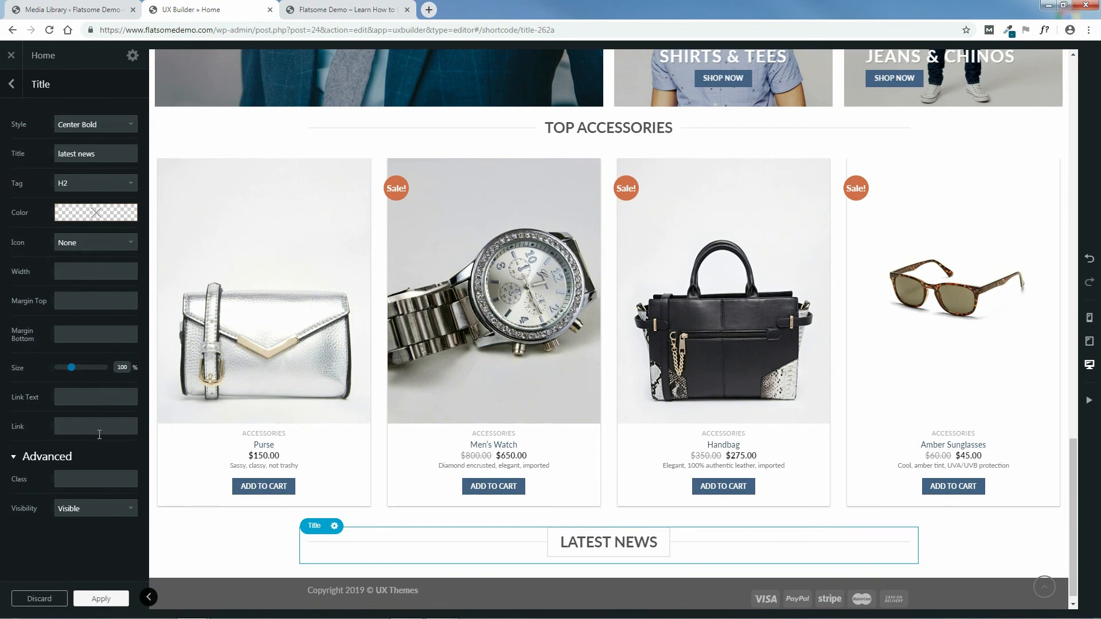
click(100, 599)
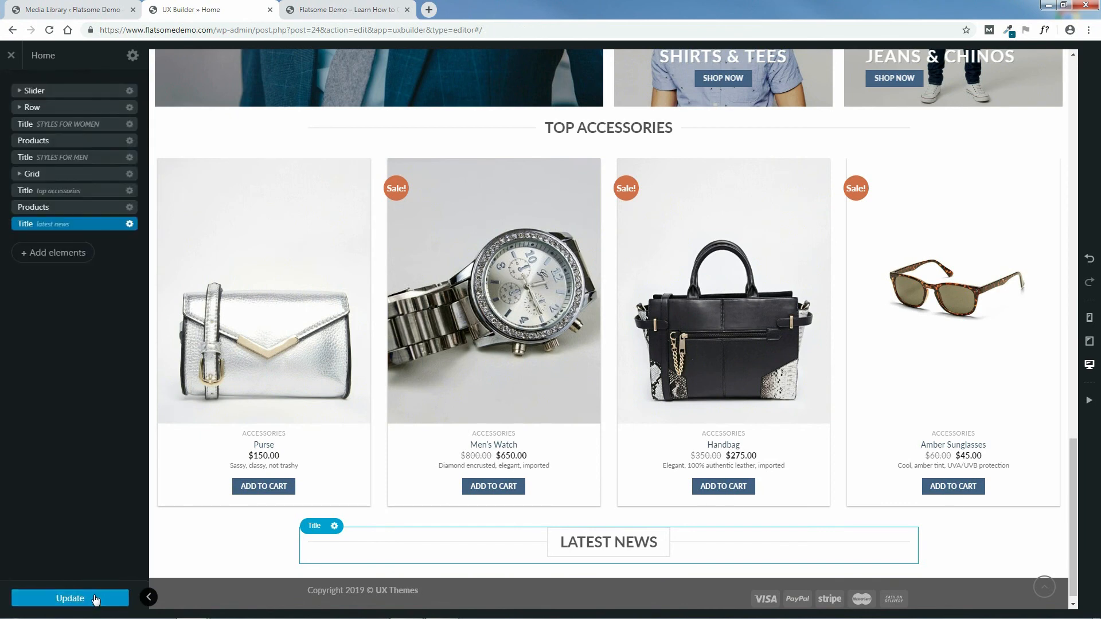
click(79, 600)
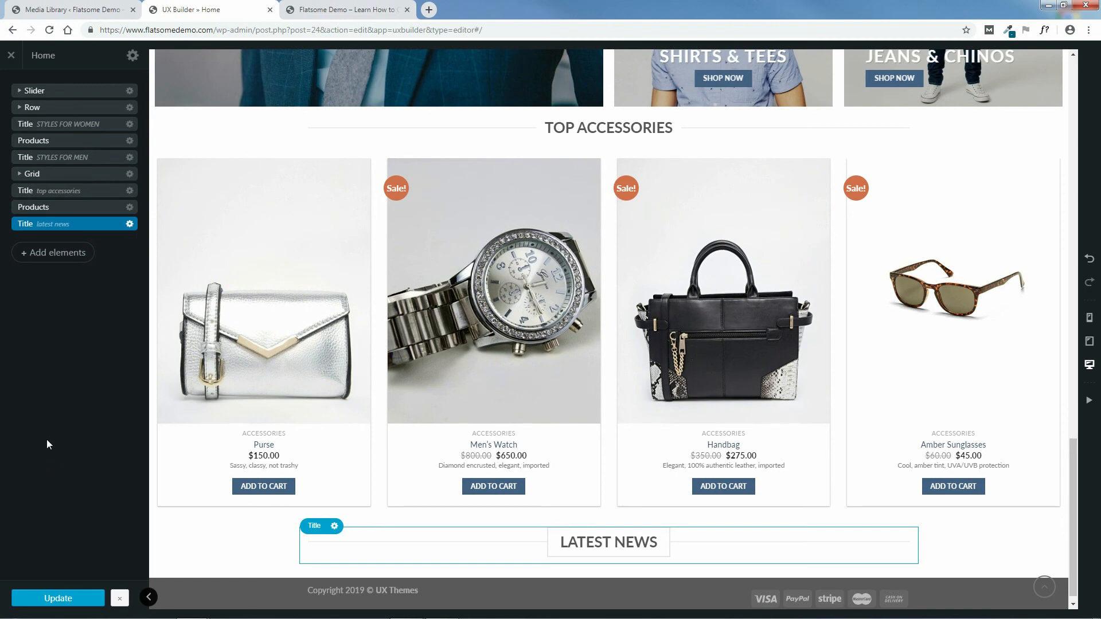
Step: Start a new blog post from the live Flatsome Demo site
click(355, 9)
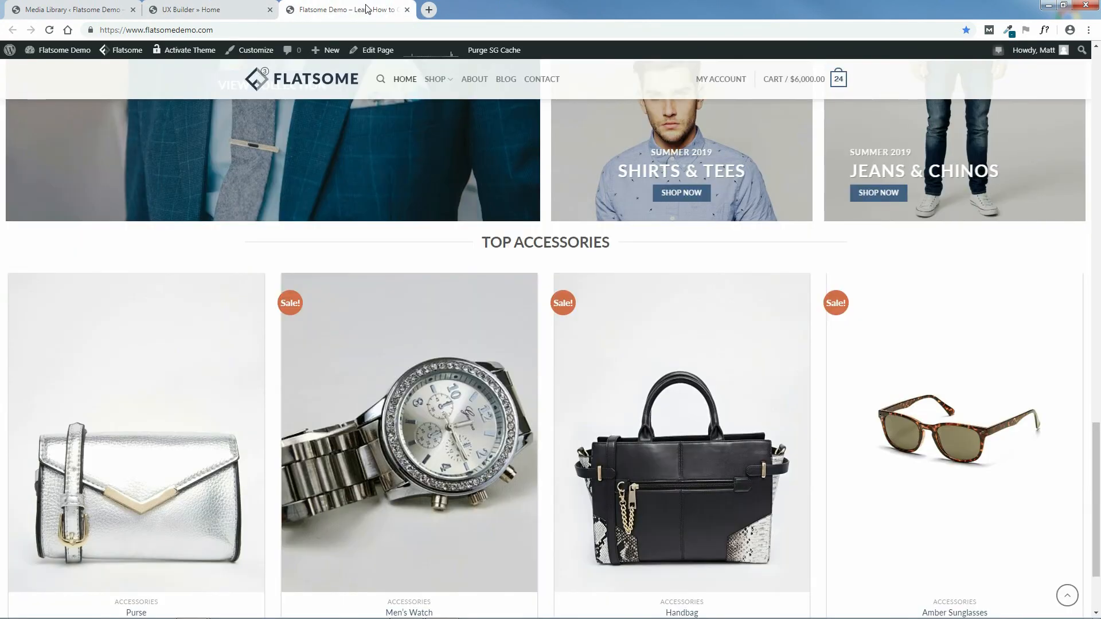
mouse_move(328, 51)
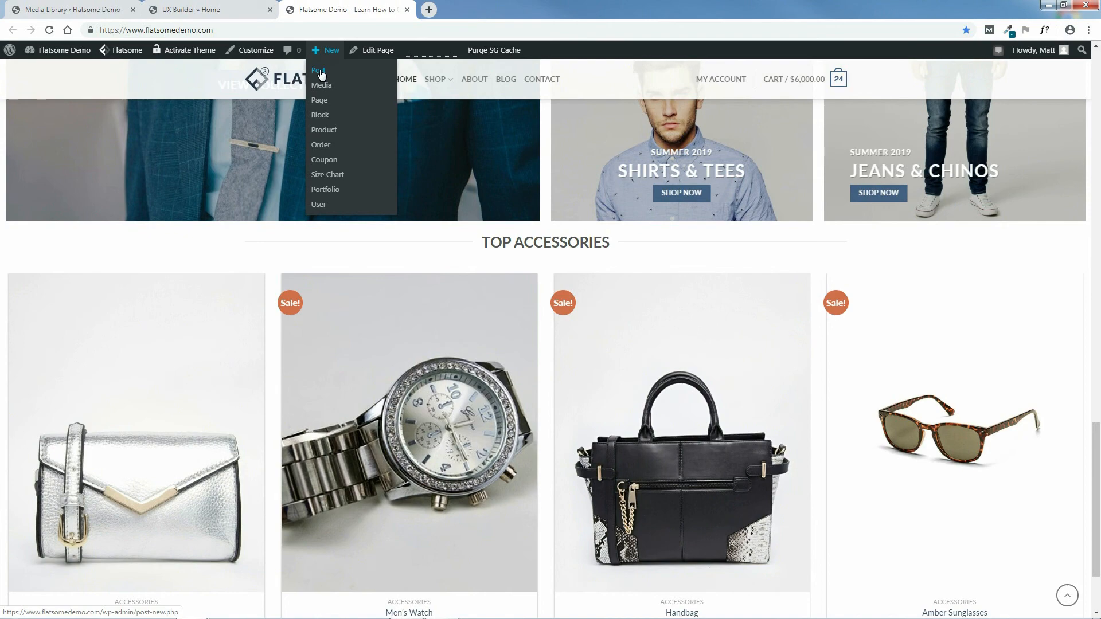
click(320, 71)
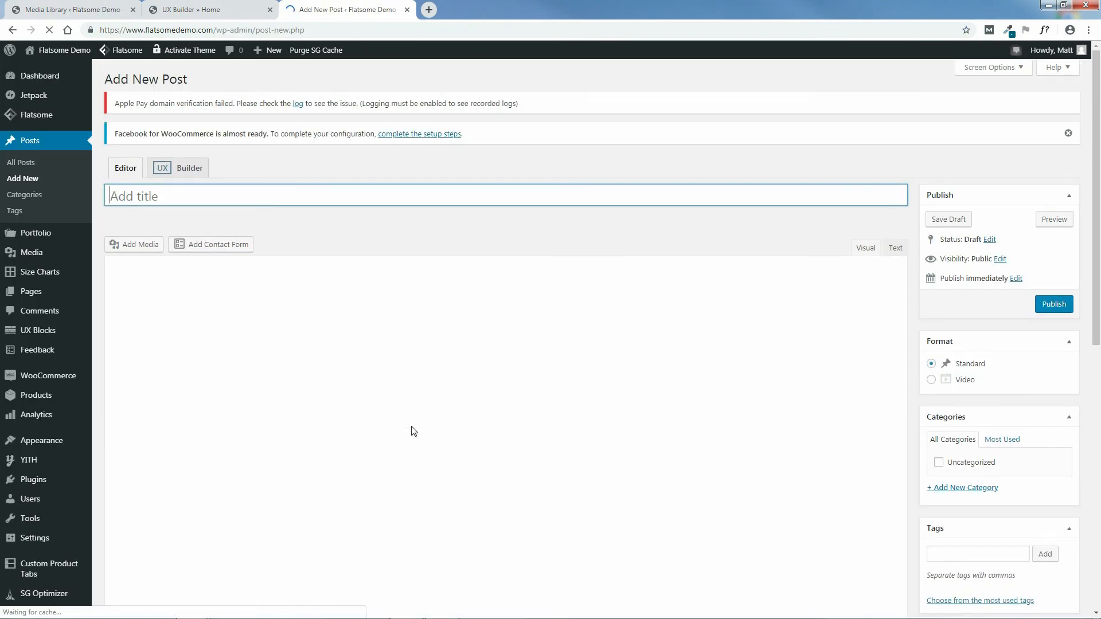
Step: Switch to the Chic Express site in Firefox, open its three latest news posts in separate tabs and view the fashion trends post
click(405, 610)
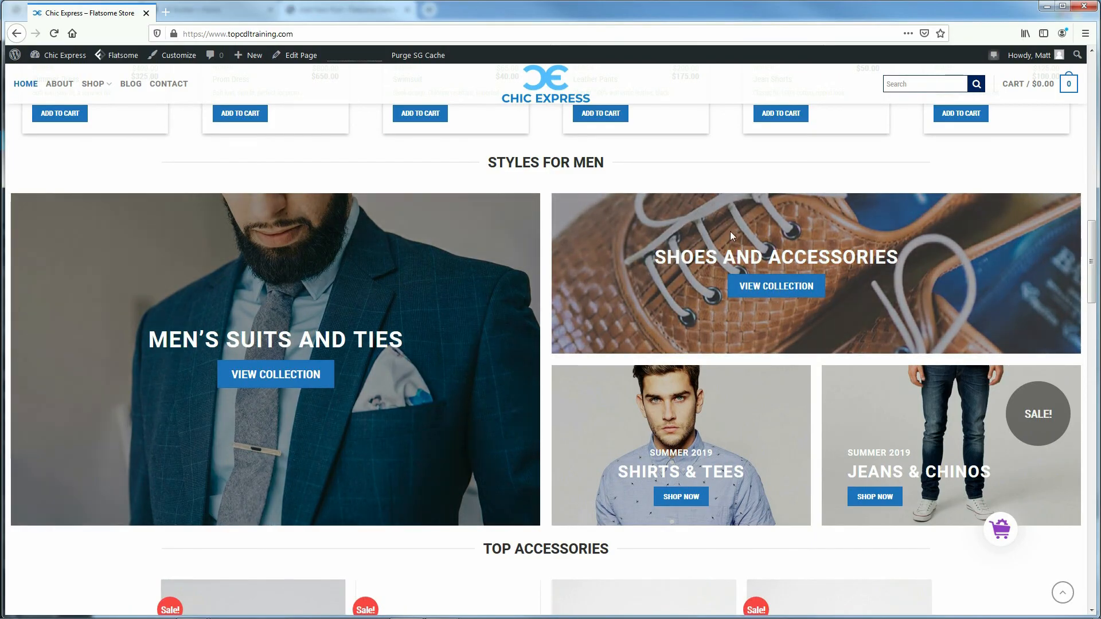
scroll(732, 235, down, 15)
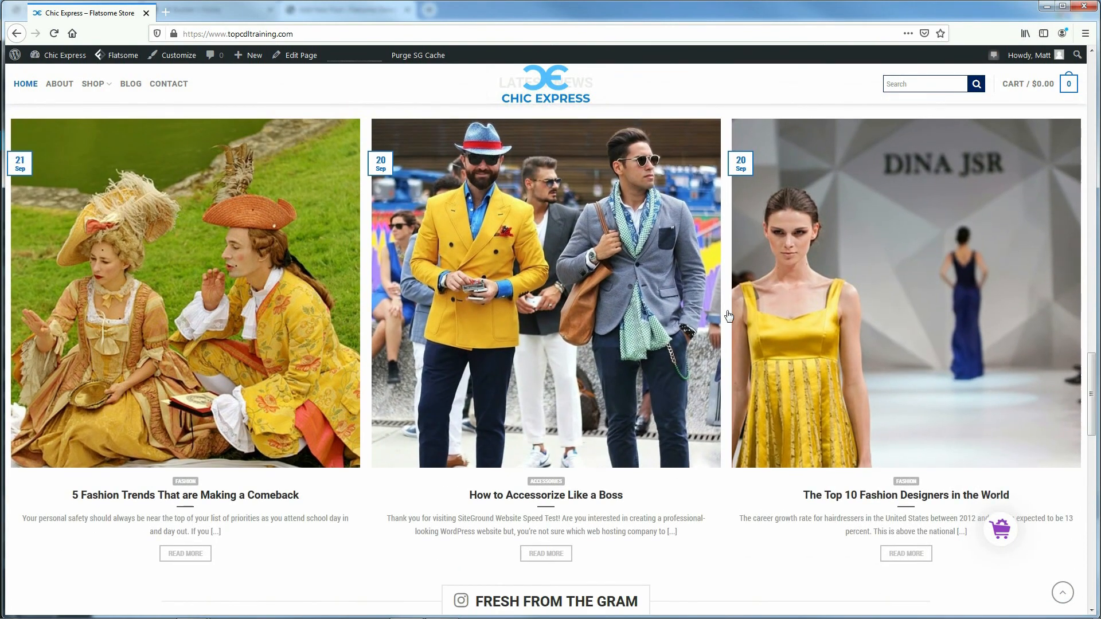
right_click(195, 227)
click(201, 235)
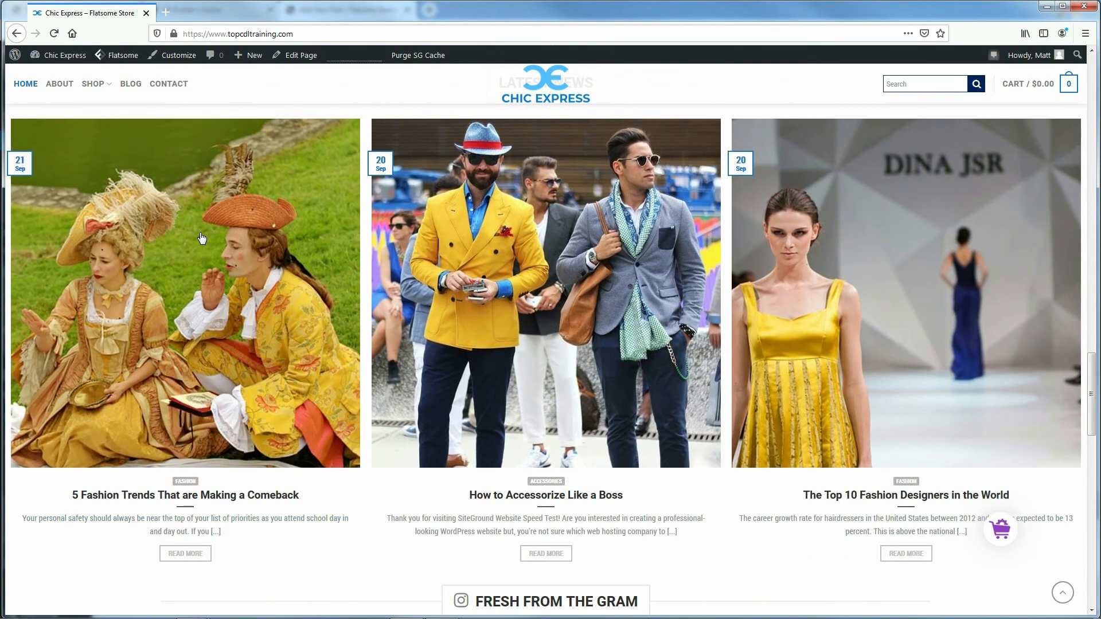
right_click(539, 239)
click(592, 246)
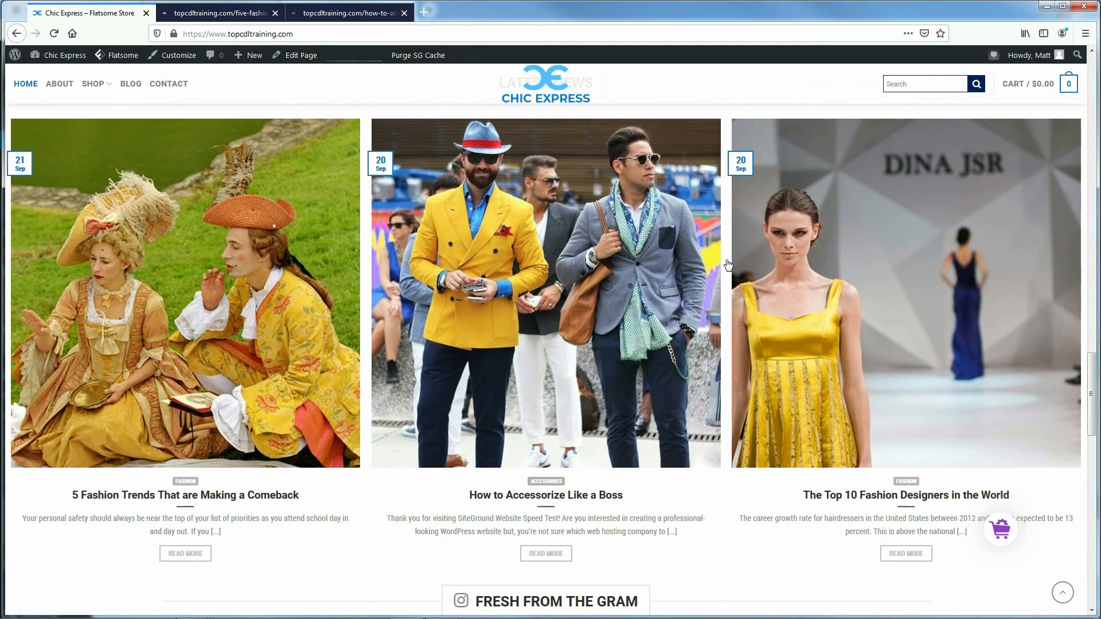
right_click(893, 234)
click(913, 248)
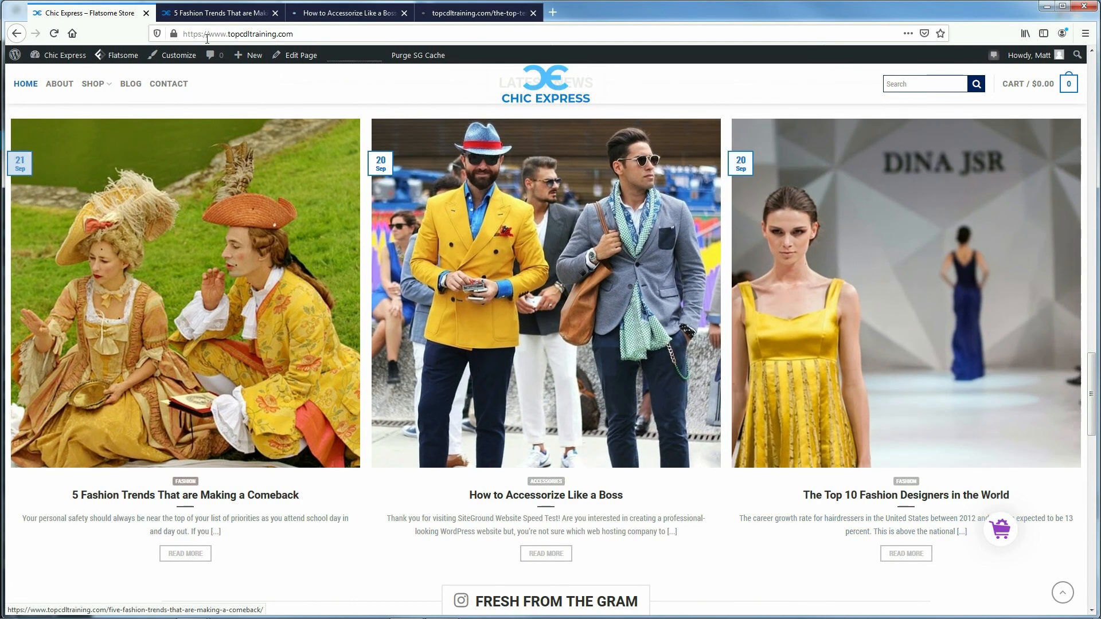
click(213, 13)
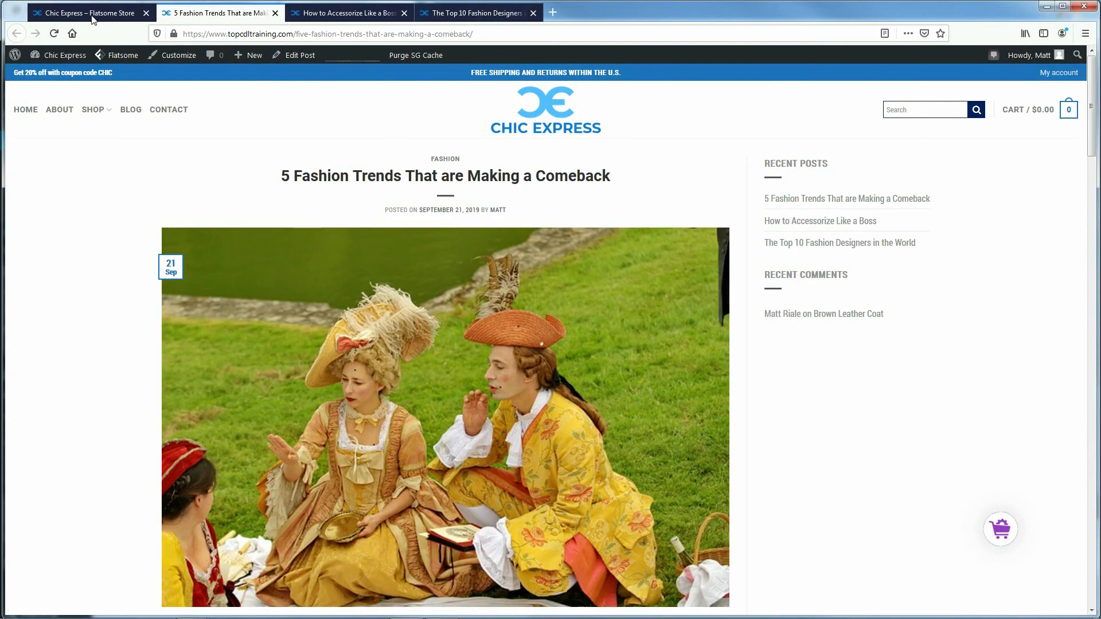
click(1045, 6)
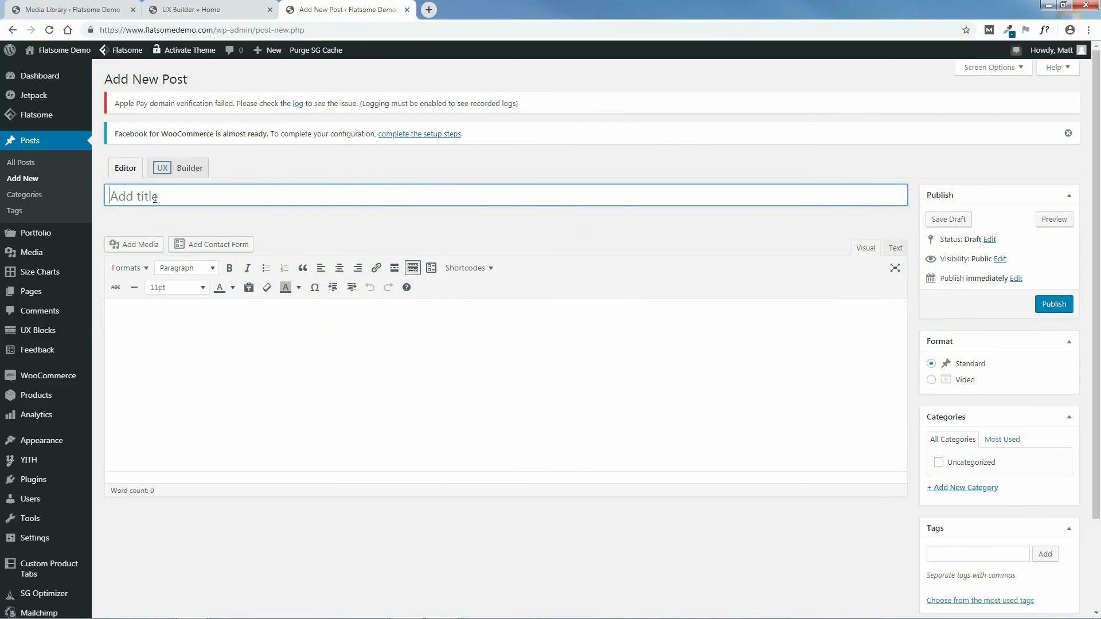
Step: Copy the title "5 Fashion Trends That are Making a Comeback" from the Chic Express post into the new post's title
mouse_move(332, 613)
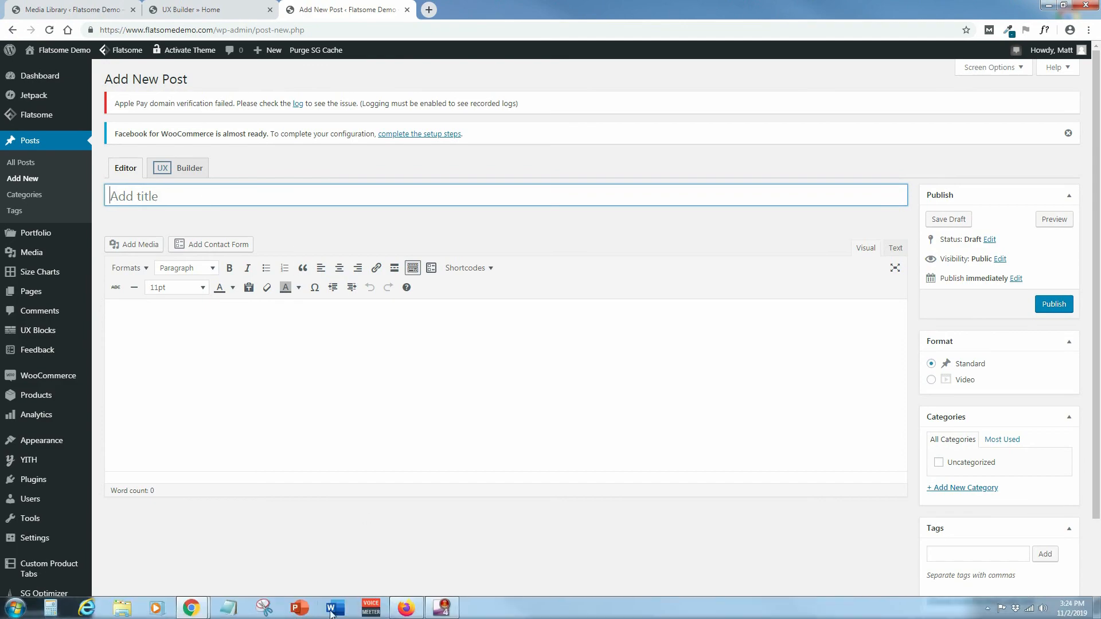
click(397, 608)
drag(613, 176, 283, 176)
right_click(296, 176)
click(313, 190)
click(1047, 9)
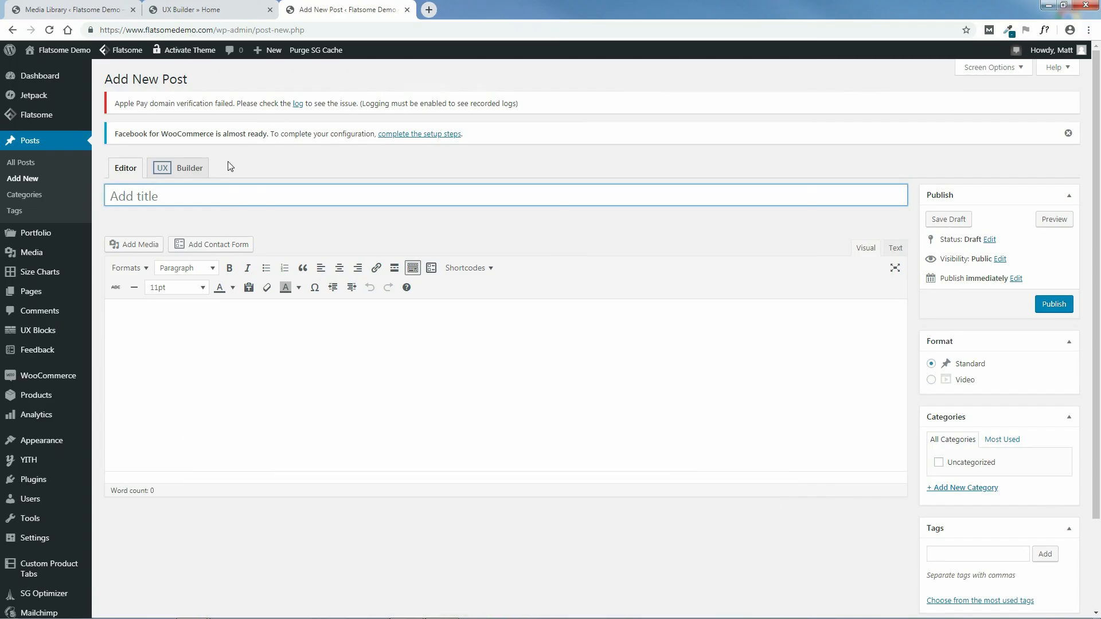
right_click(144, 198)
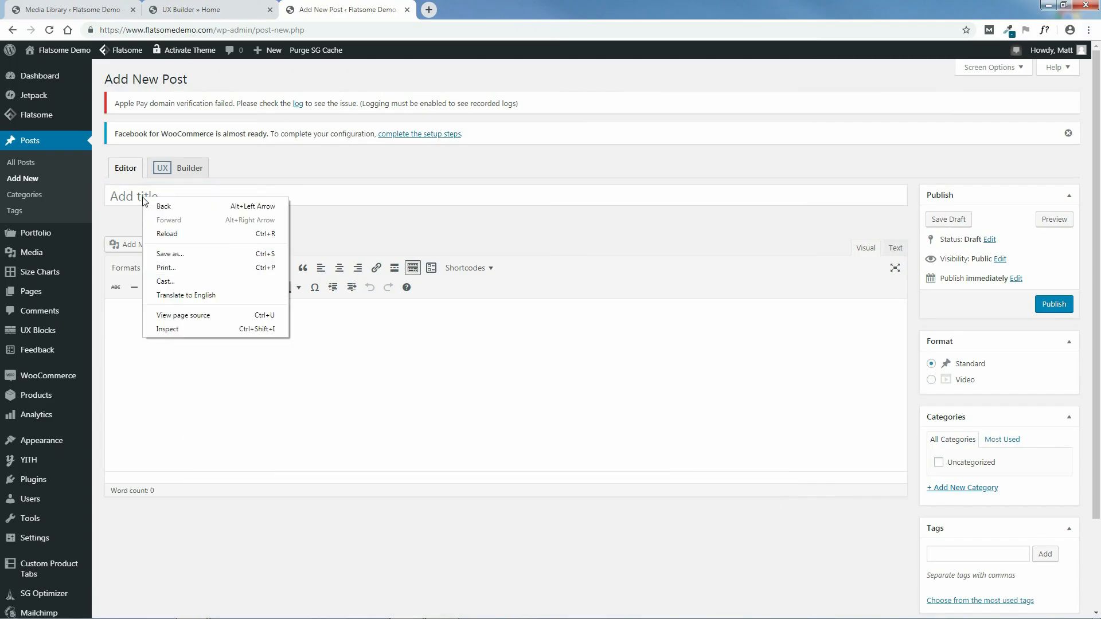
click(197, 193)
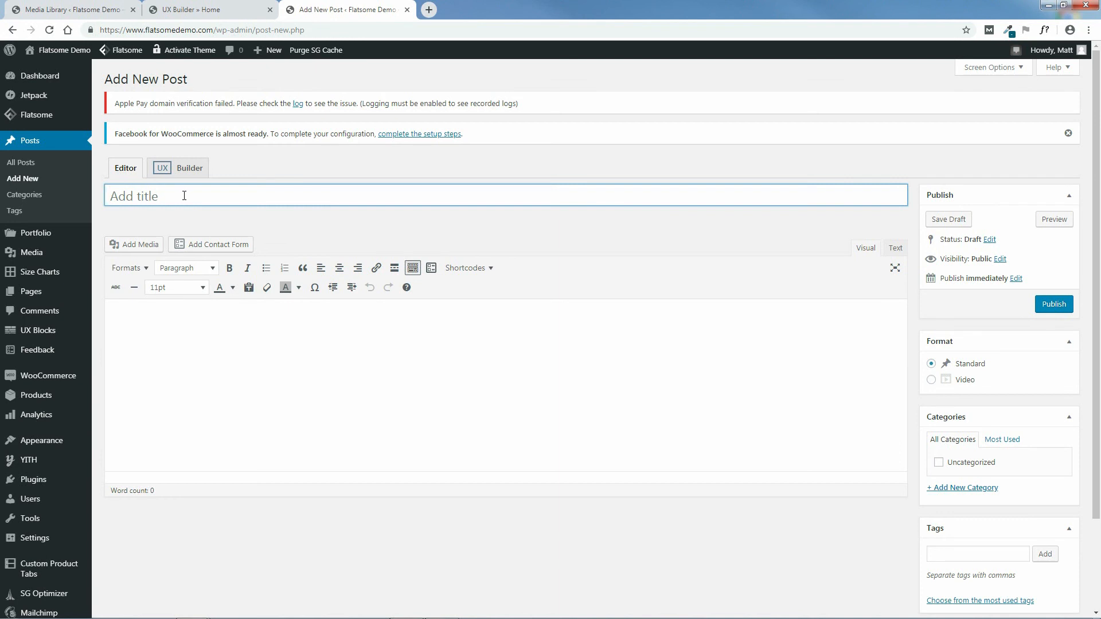
key(ctrl+v)
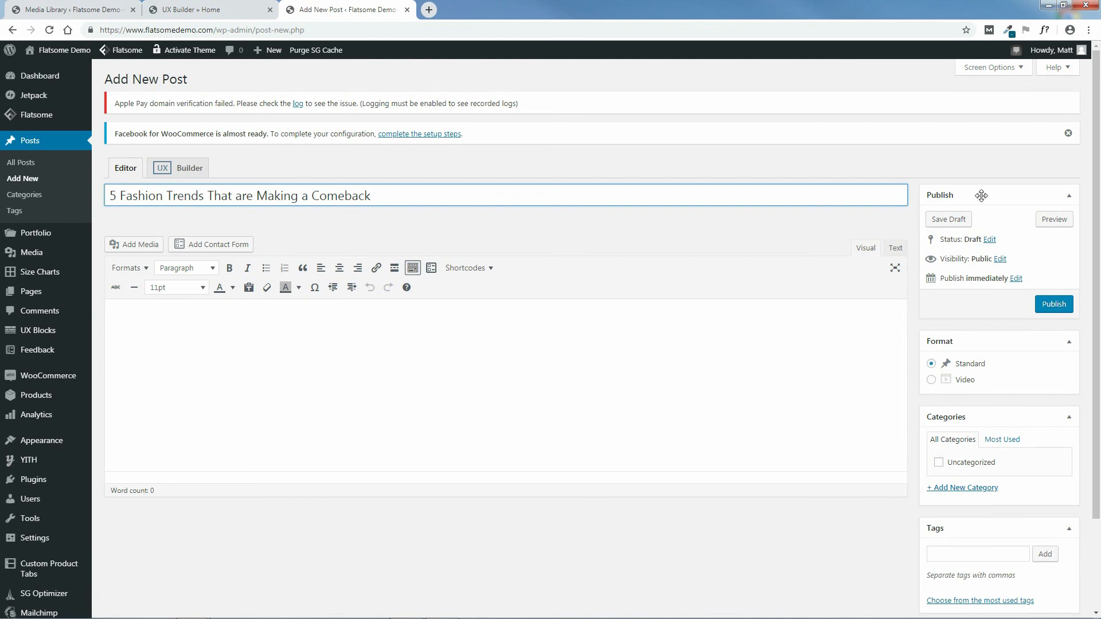
Step: Enter sample letters in the post body and delete them
scroll(604, 341, down, 2)
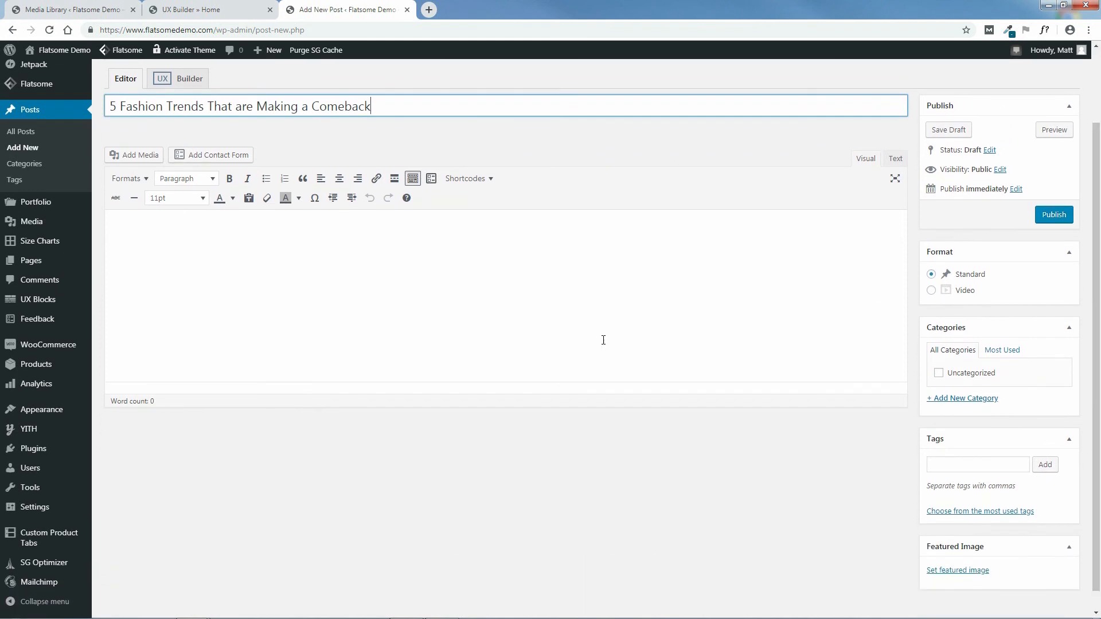
click(158, 230)
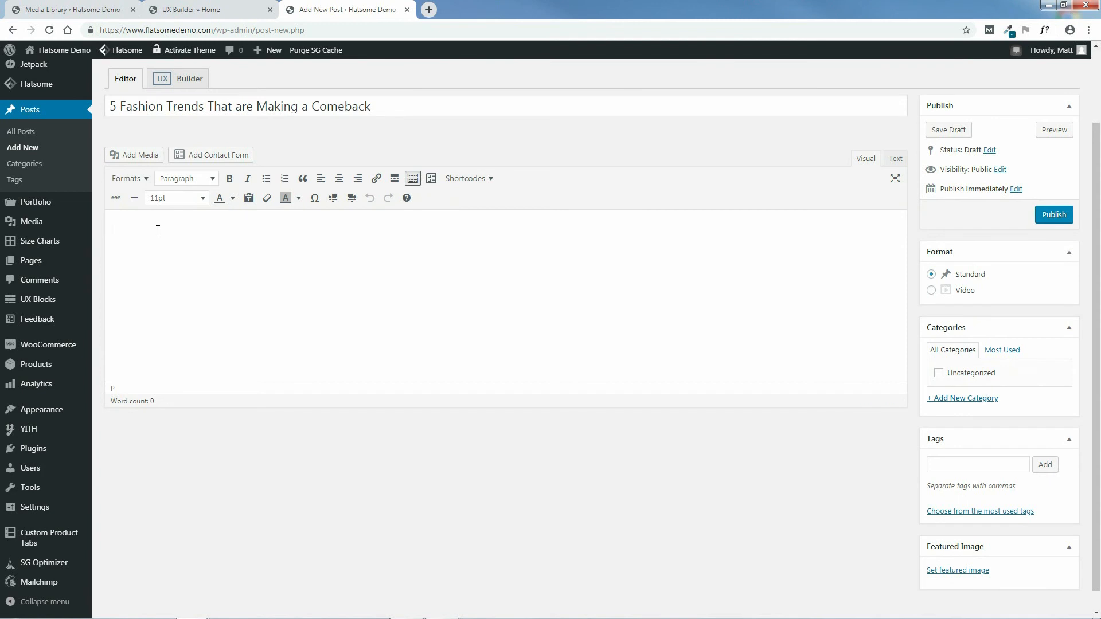
text(dgdgdgdgdg)
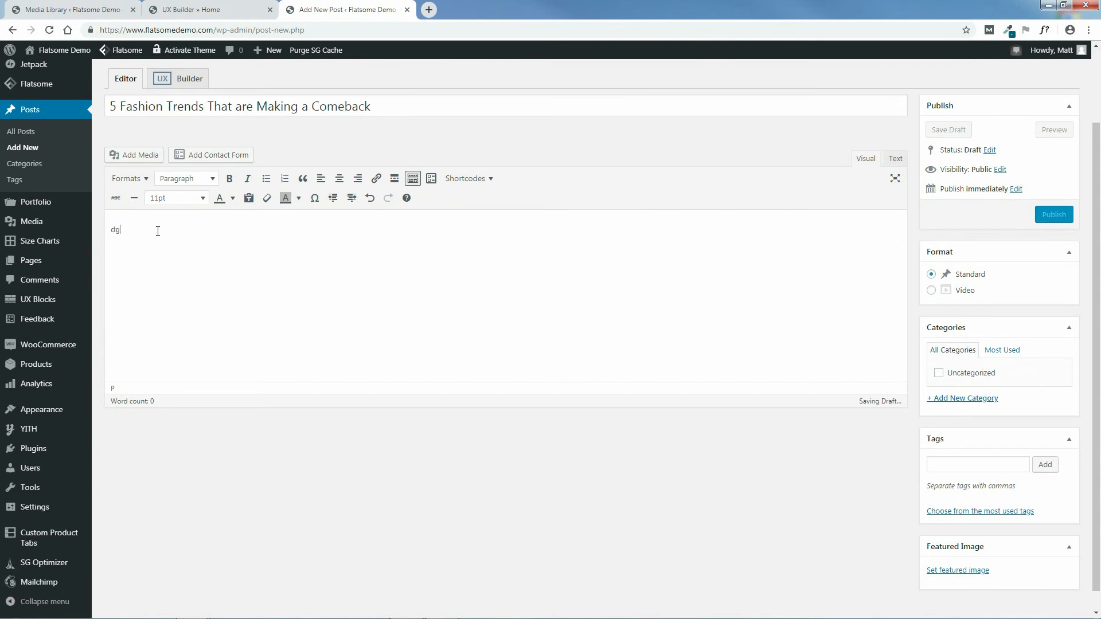
drag(162, 229, 111, 229)
key(BackSpace)
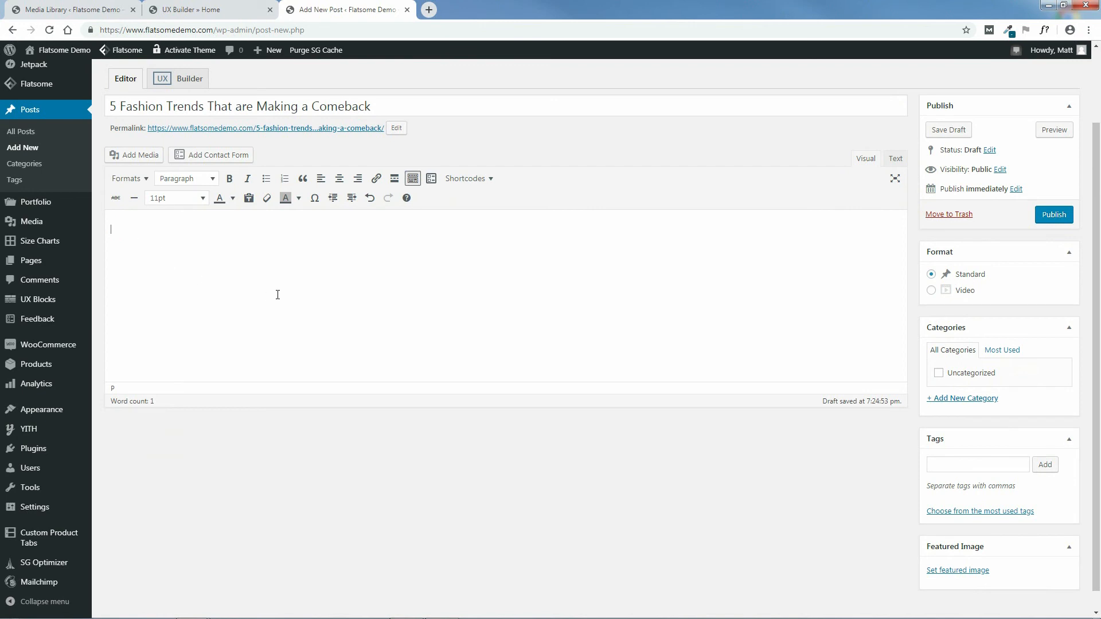
Step: Try hiding and showing the second formatting row, test the Text editor with sample letters, and return to the Visual editor
click(413, 179)
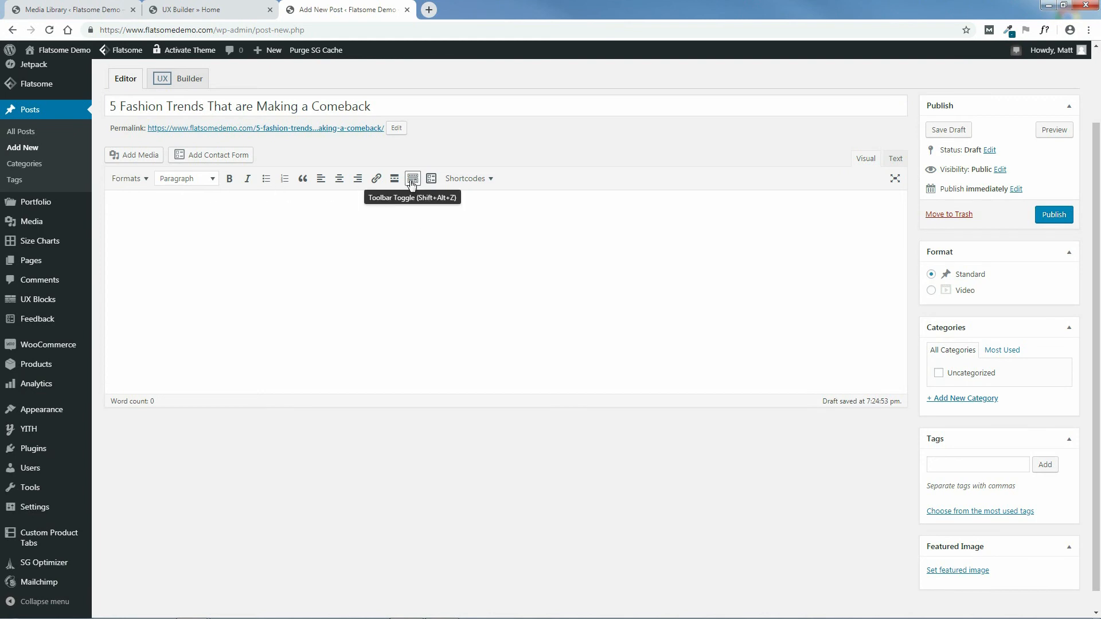
click(413, 178)
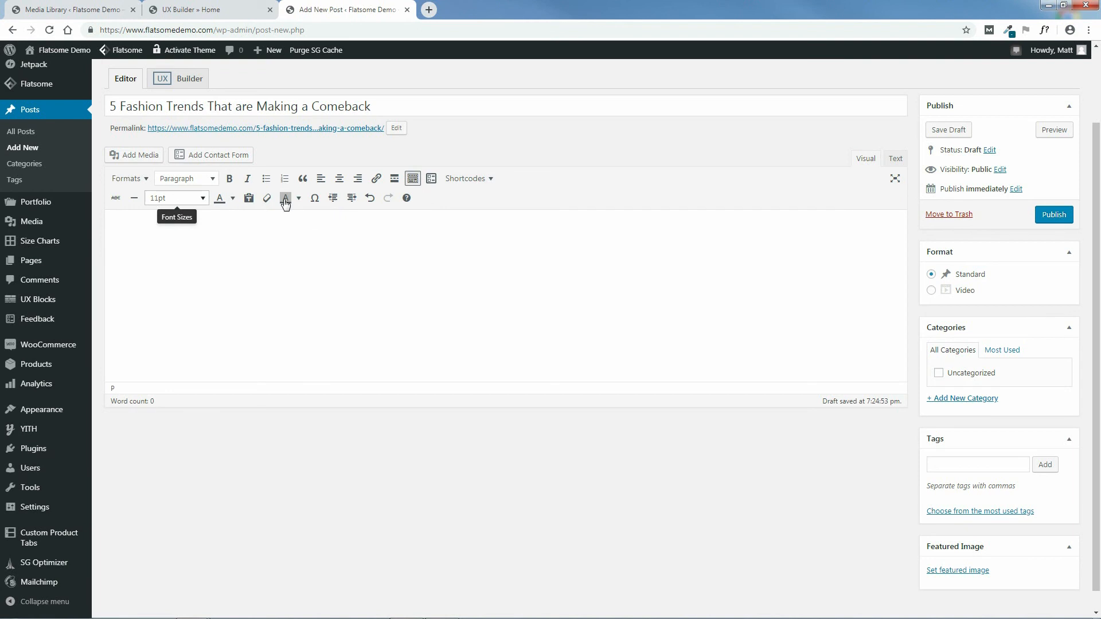
click(895, 159)
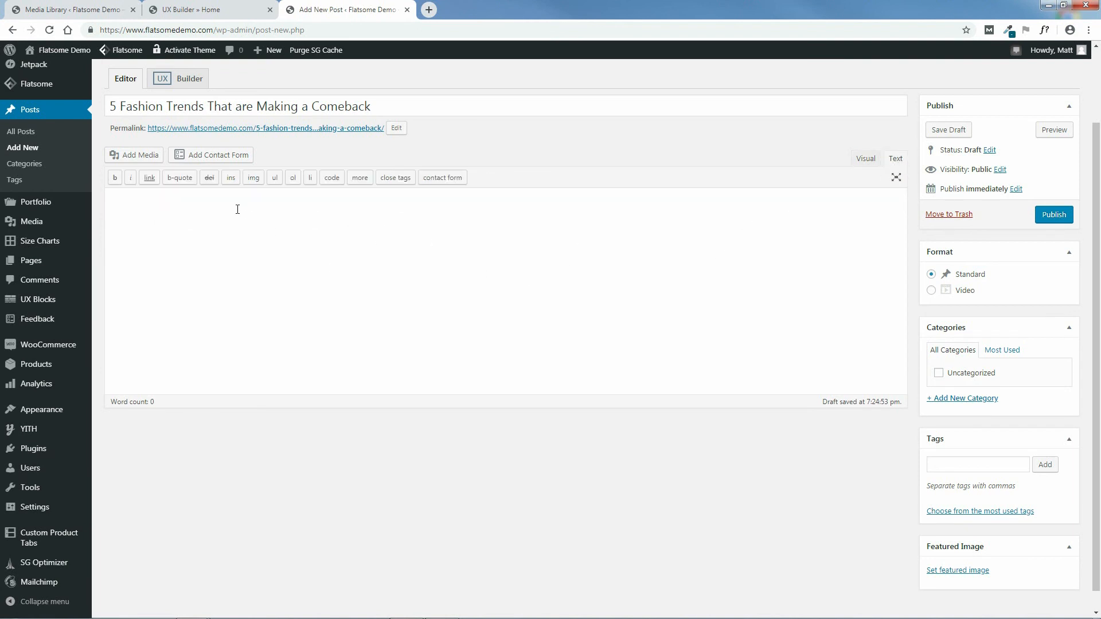
text(dddddd)
key(ctrl+a)
key(BackSpace)
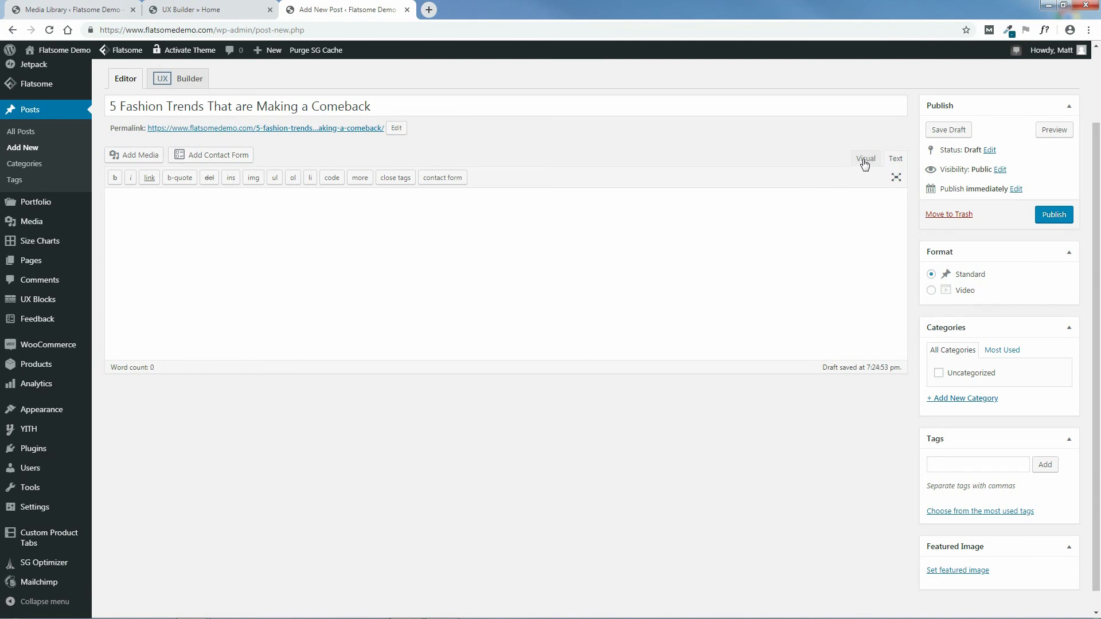
click(865, 159)
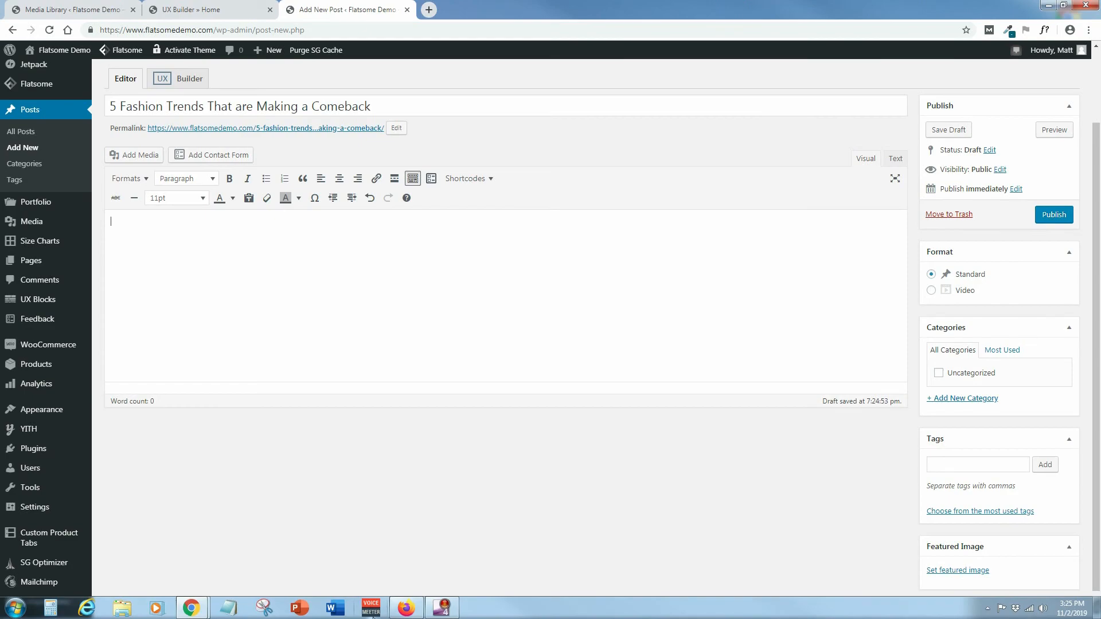
Step: Copy the article body of the fashion trends post on the Chic Express site
click(411, 610)
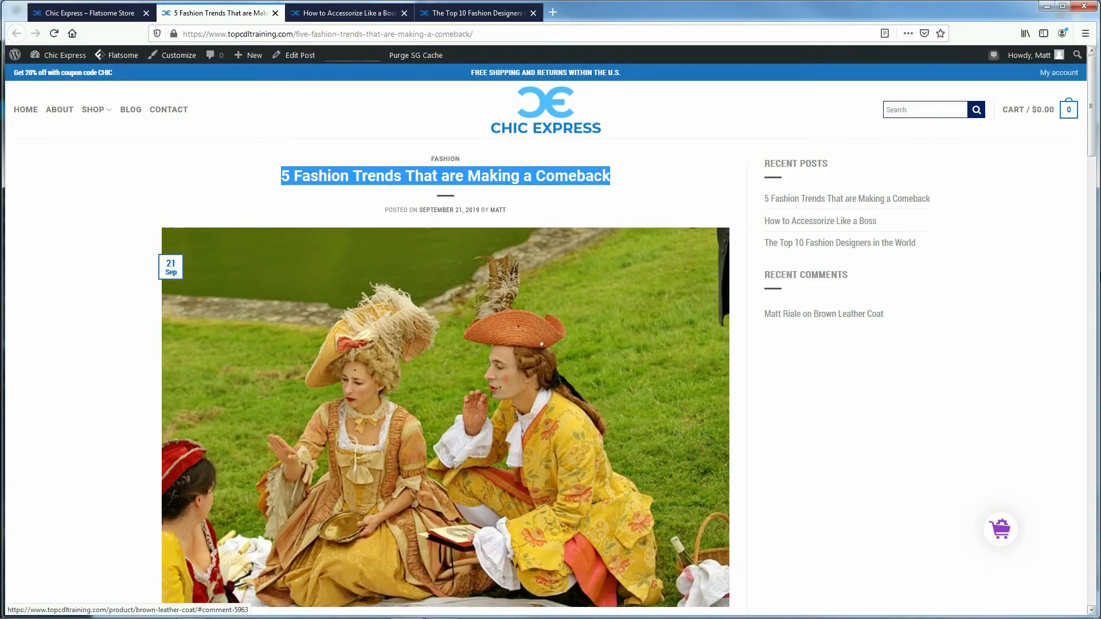
drag(1092, 143, 1092, 488)
drag(342, 482, 167, 253)
right_click(195, 253)
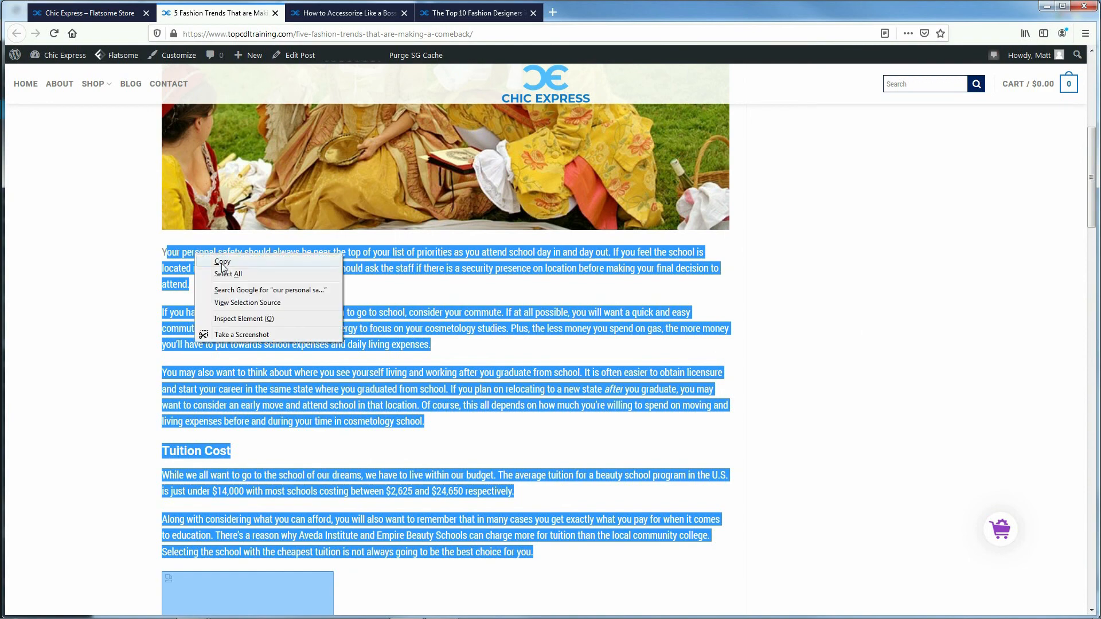
click(221, 257)
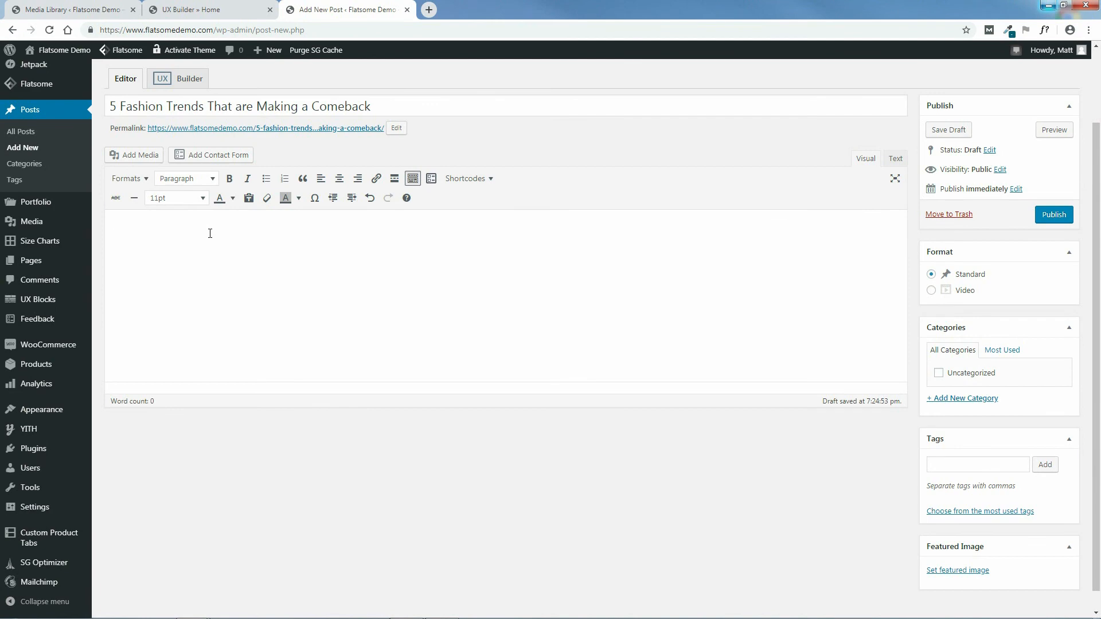
Step: Paste the copied article into the post body after a leading Y and remove the blank line beneath School Reputation's first paragraph
click(210, 233)
text(Y)
key(ctrl+v)
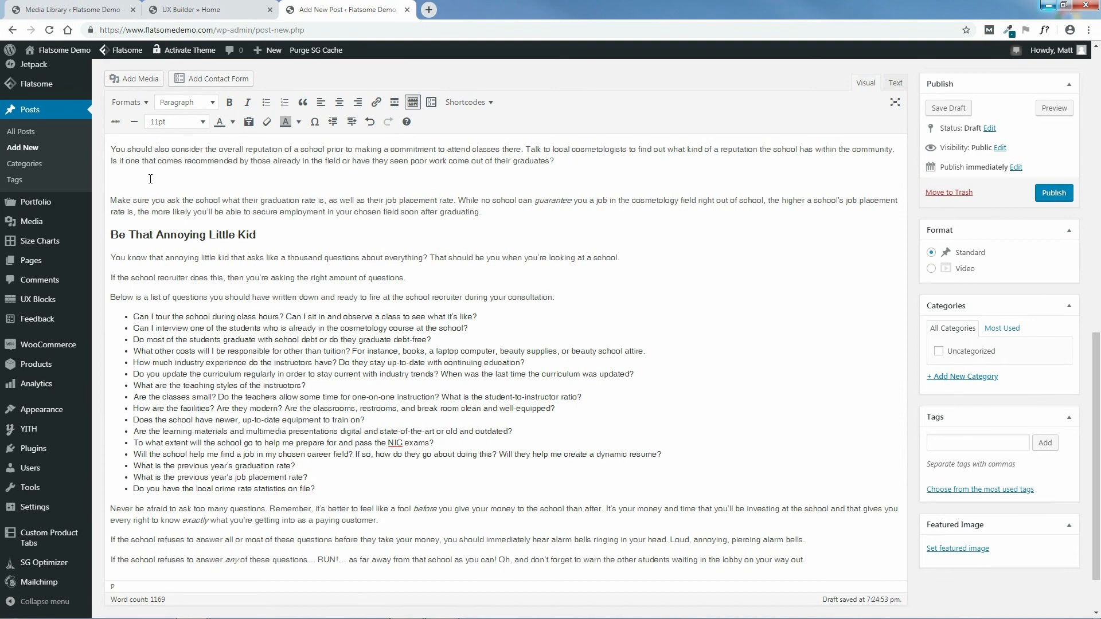
key(BackSpace)
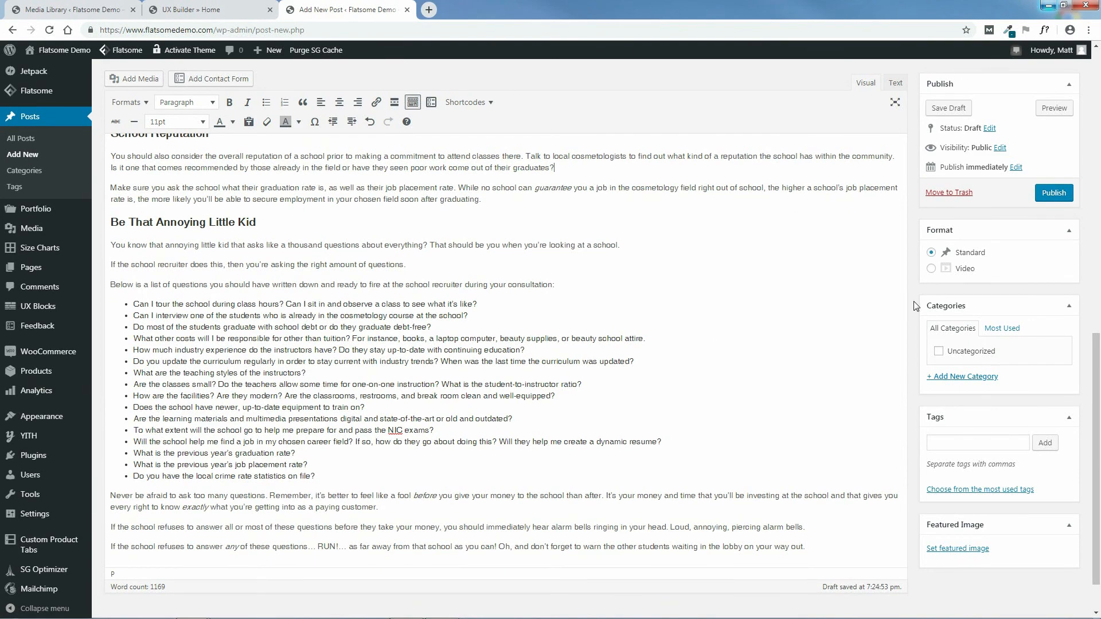
Step: Join the stray Y to the start of the post's first paragraph so it begins with "Your personal safety"
scroll(575, 309, up, 5)
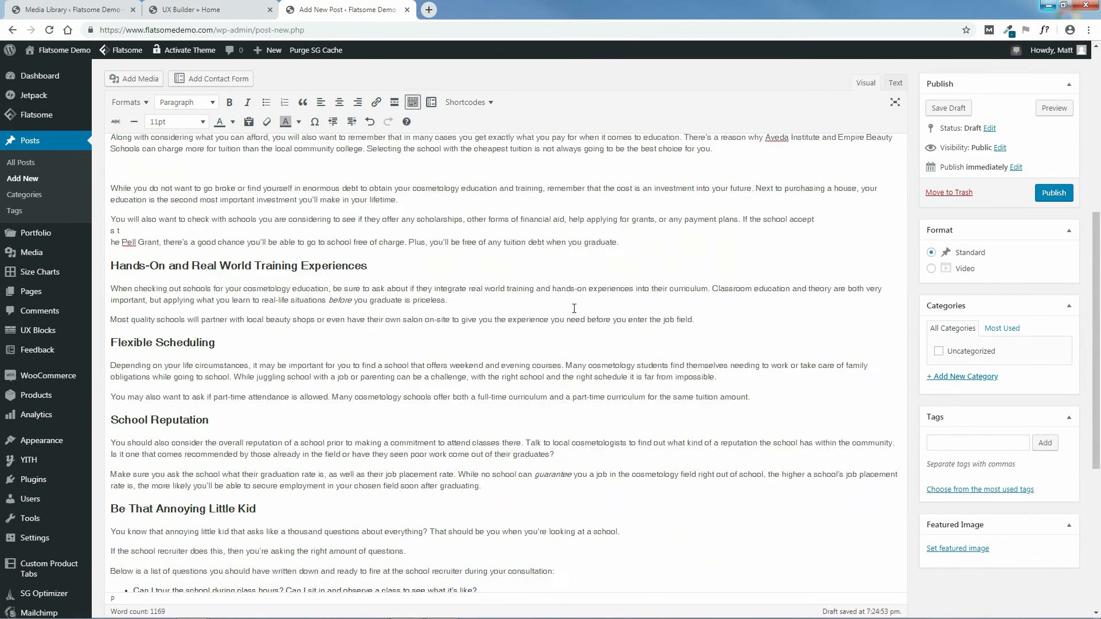
scroll(806, 317, up, 4)
scroll(877, 345, up, 3)
scroll(711, 339, down, 2)
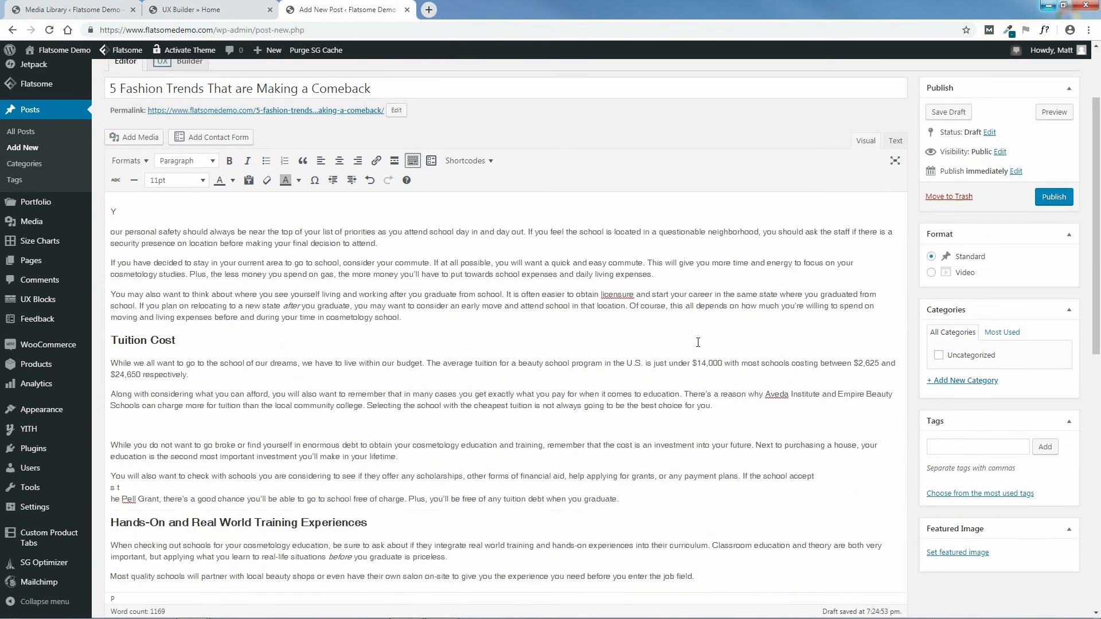
click(111, 224)
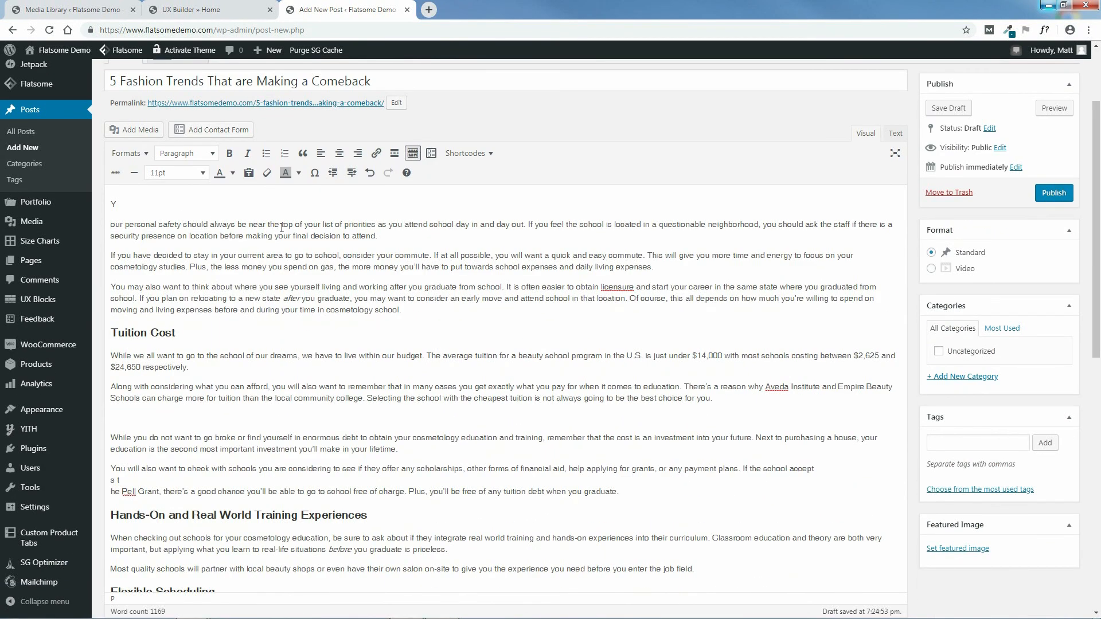
key(BackSpace)
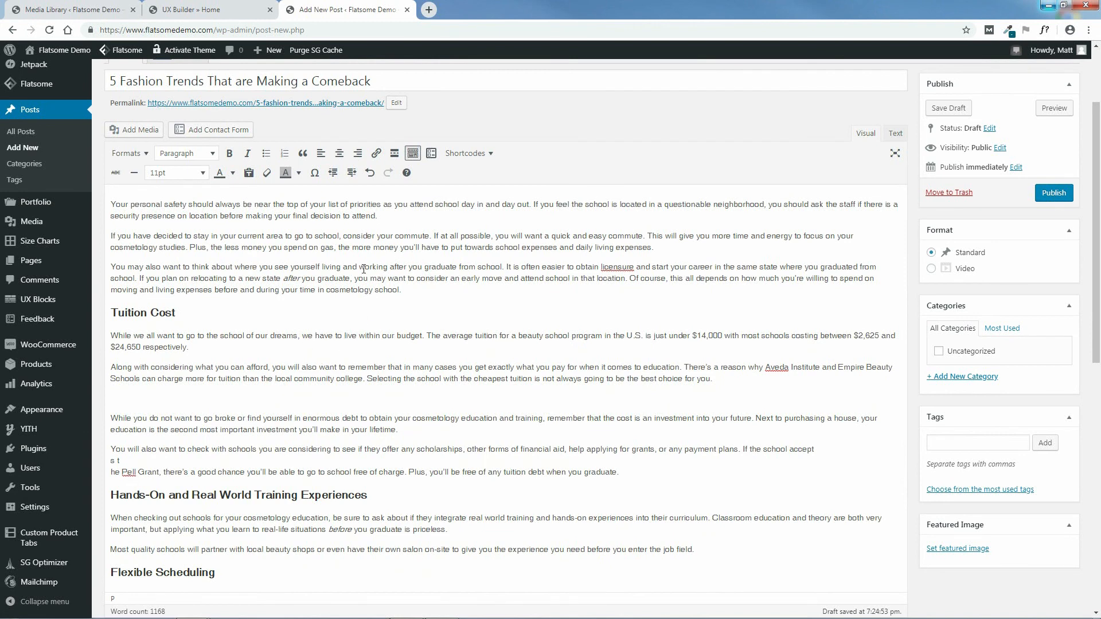
Step: View the paragraph and heading styles available for the Tuition Cost heading without changing it
drag(179, 315, 110, 314)
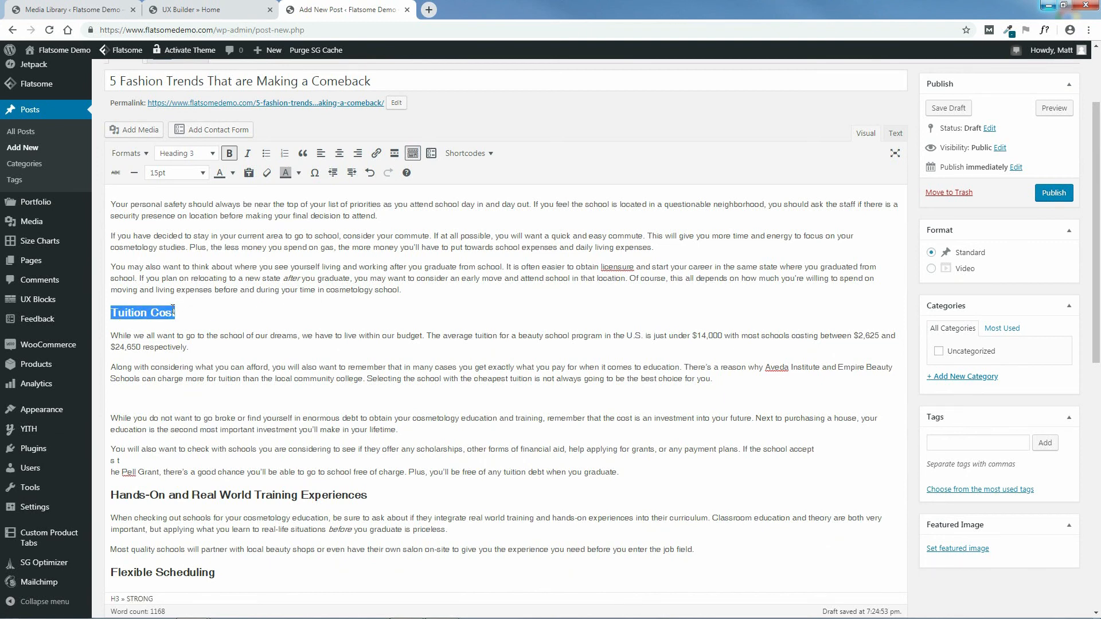
click(175, 153)
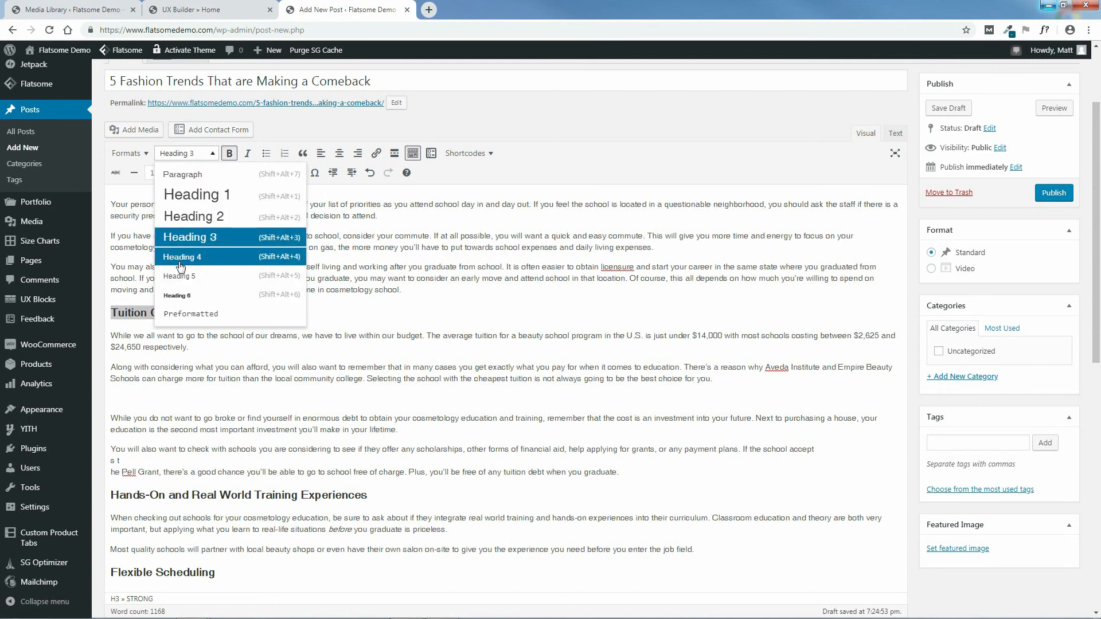
click(376, 306)
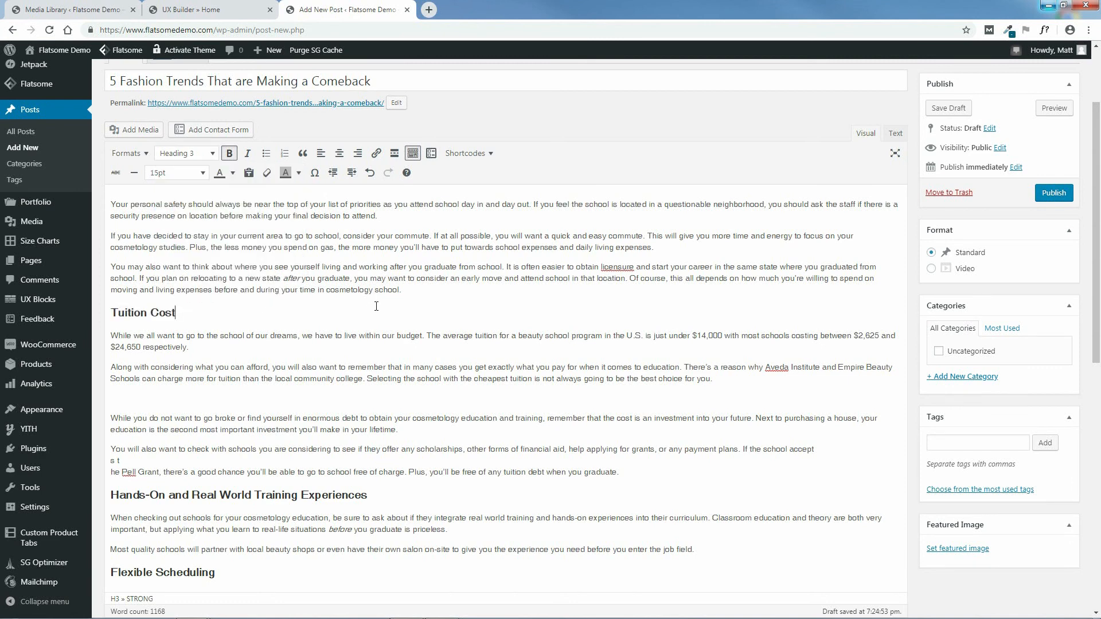
Step: Replace the blank gap after Tuition Cost's second paragraph with the library image mens-2157350_640.jpg at Medium size, 300 × 200
click(140, 401)
key(BackSpace)
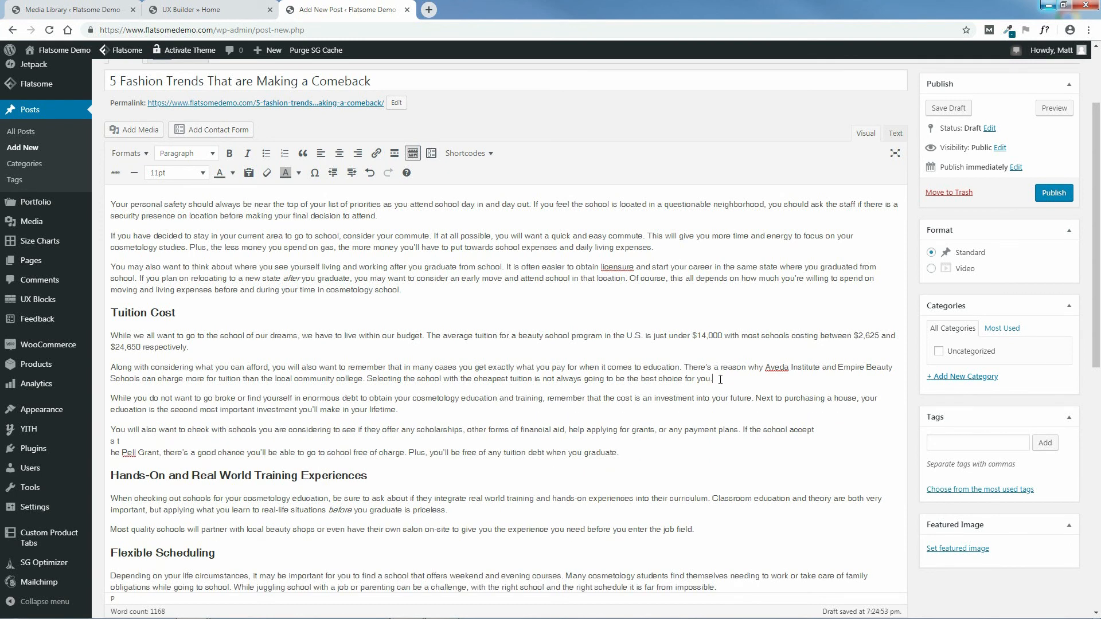
key(Return)
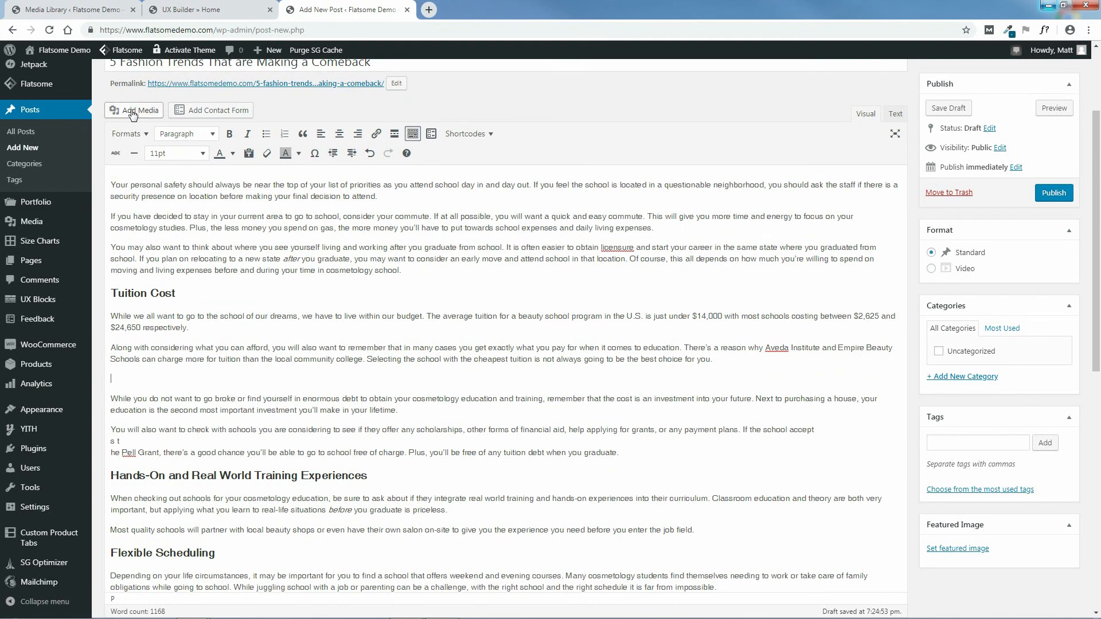
click(132, 113)
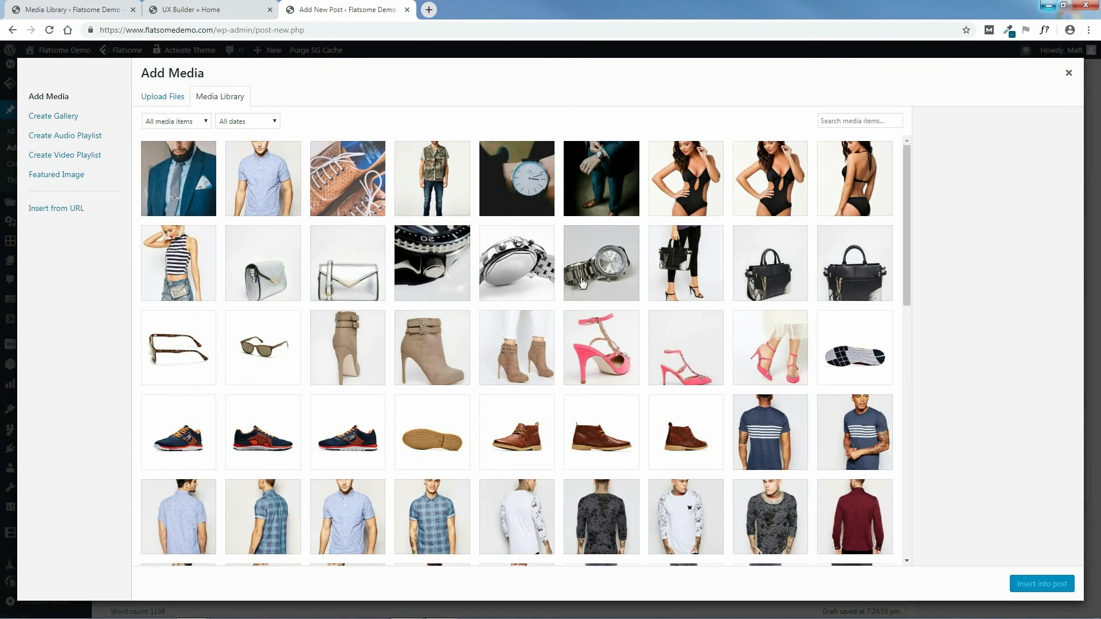
click(513, 265)
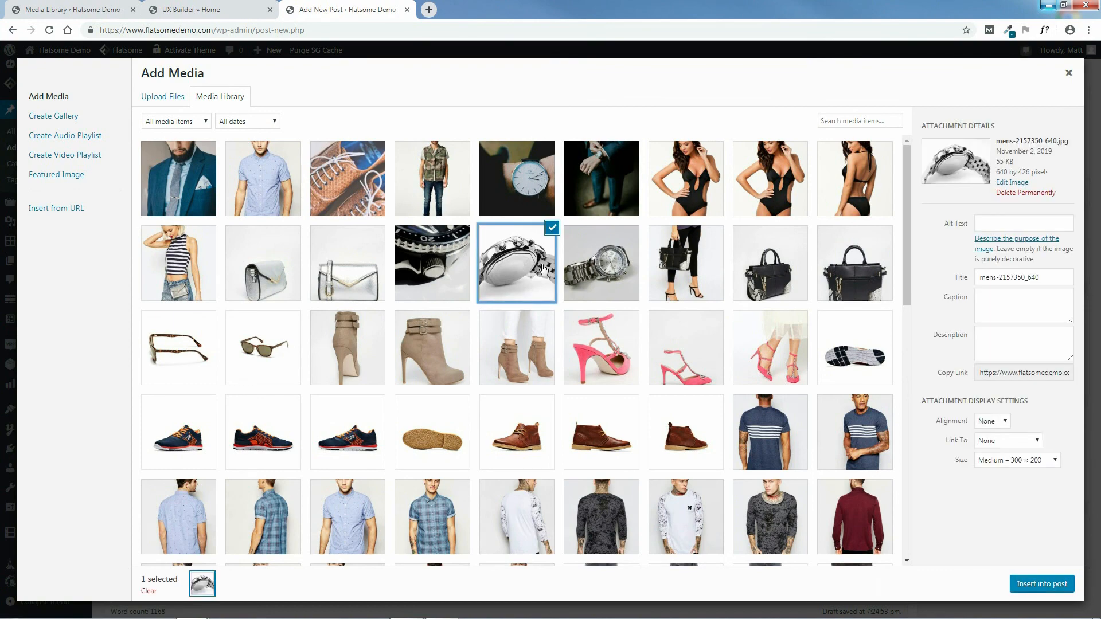
click(1042, 585)
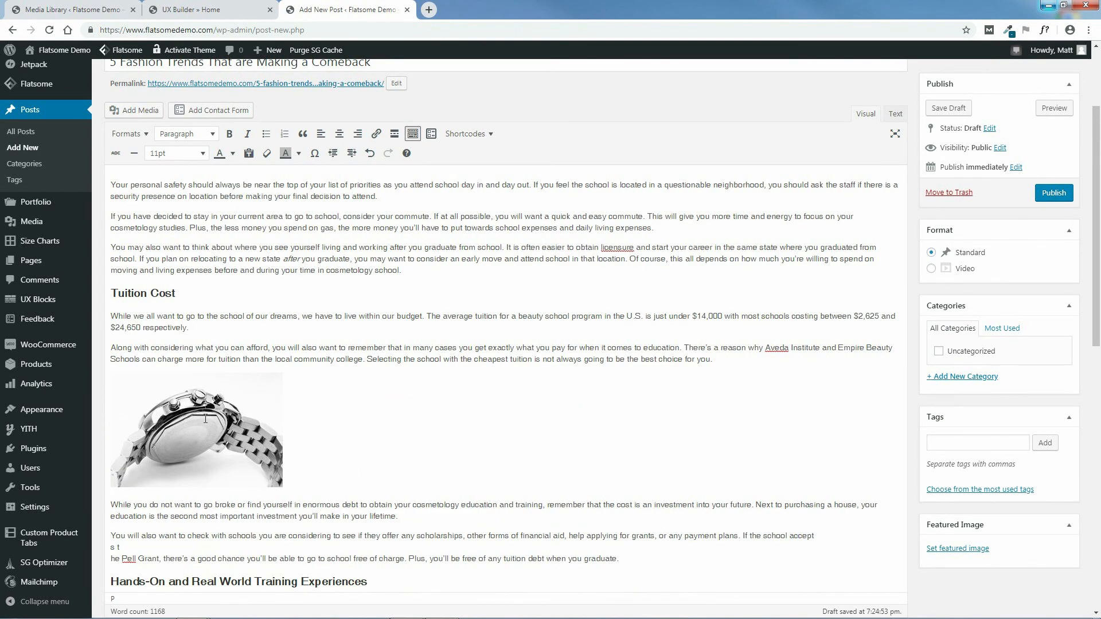
Step: Try center, right and left alignment on the inserted watch image, and return it to no alignment
click(203, 414)
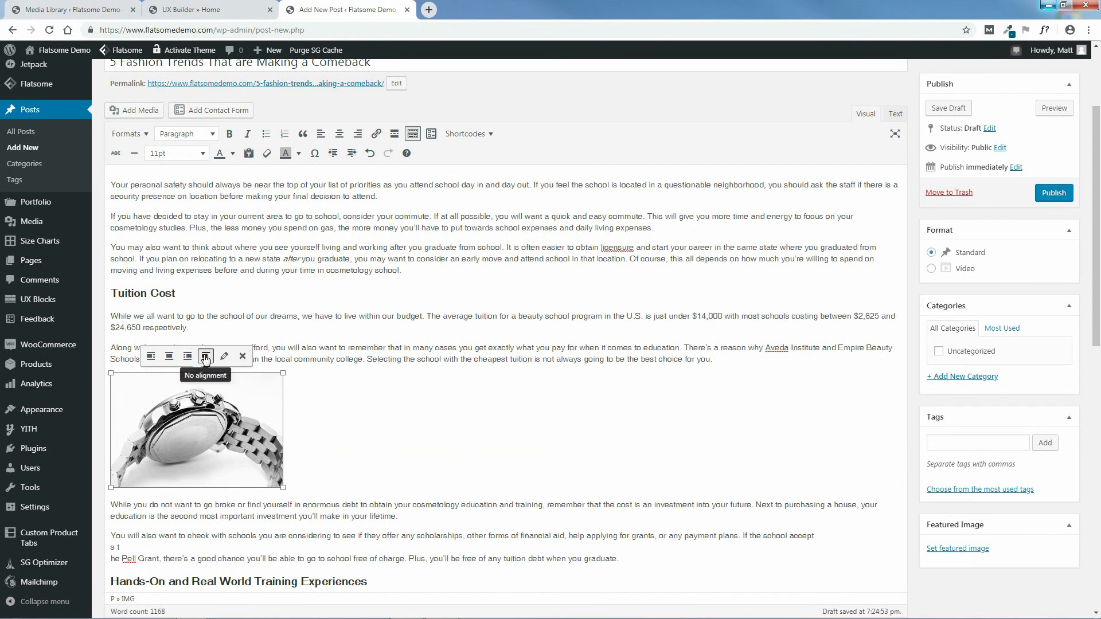
click(170, 357)
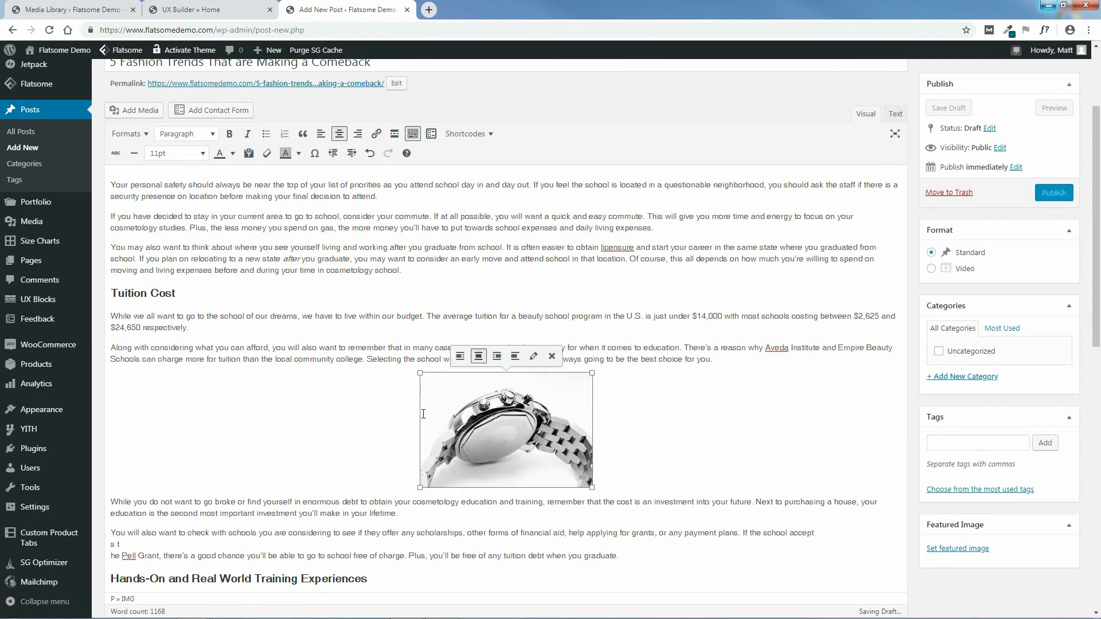
click(497, 356)
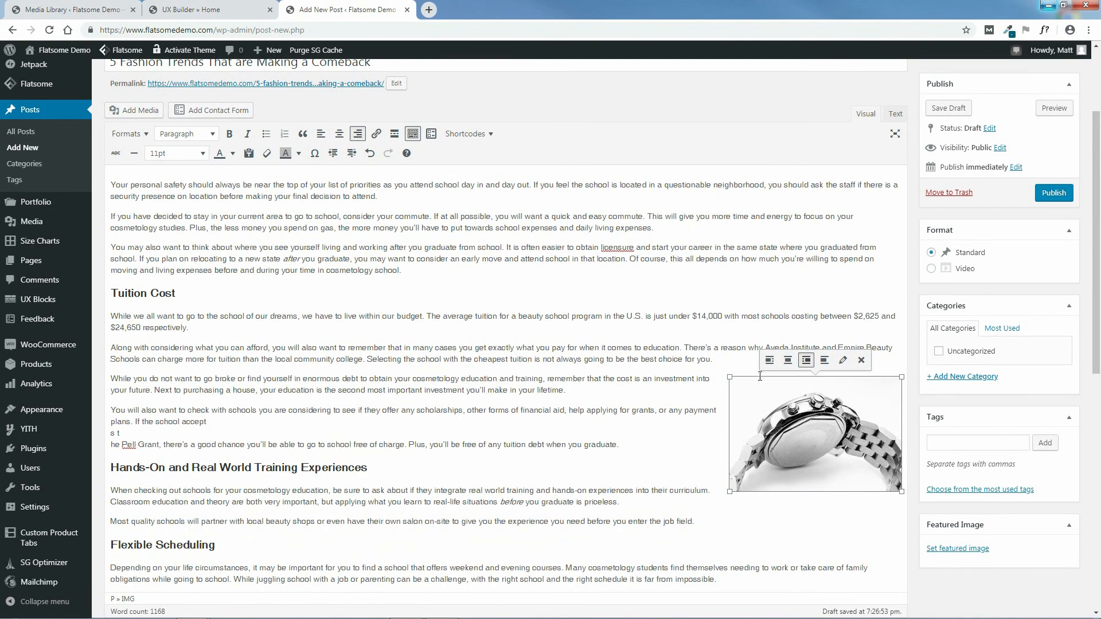
click(769, 361)
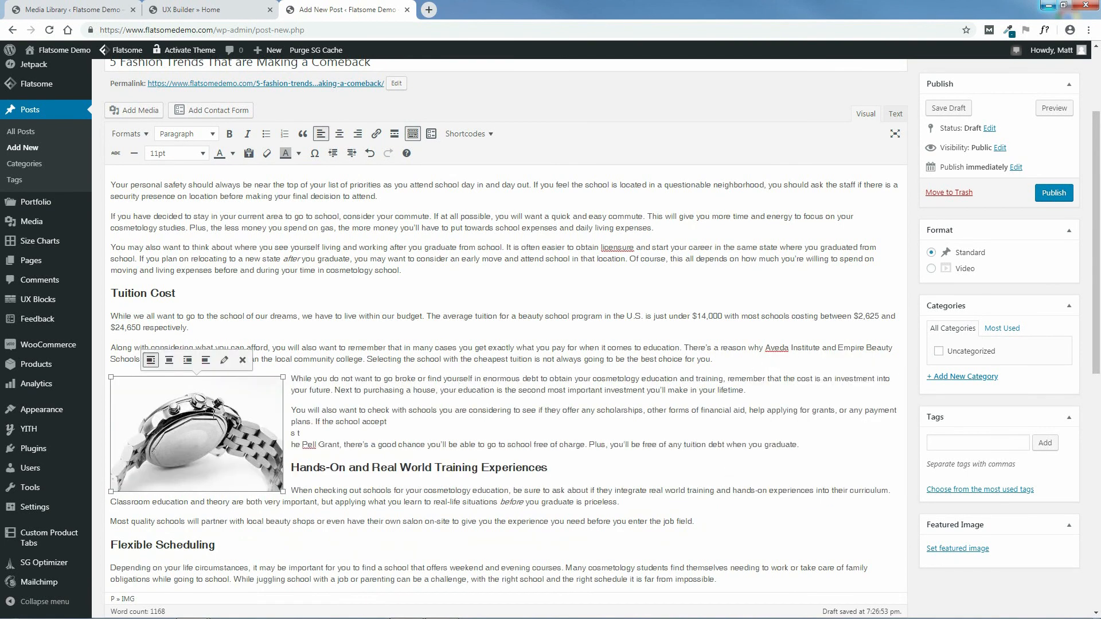
click(205, 361)
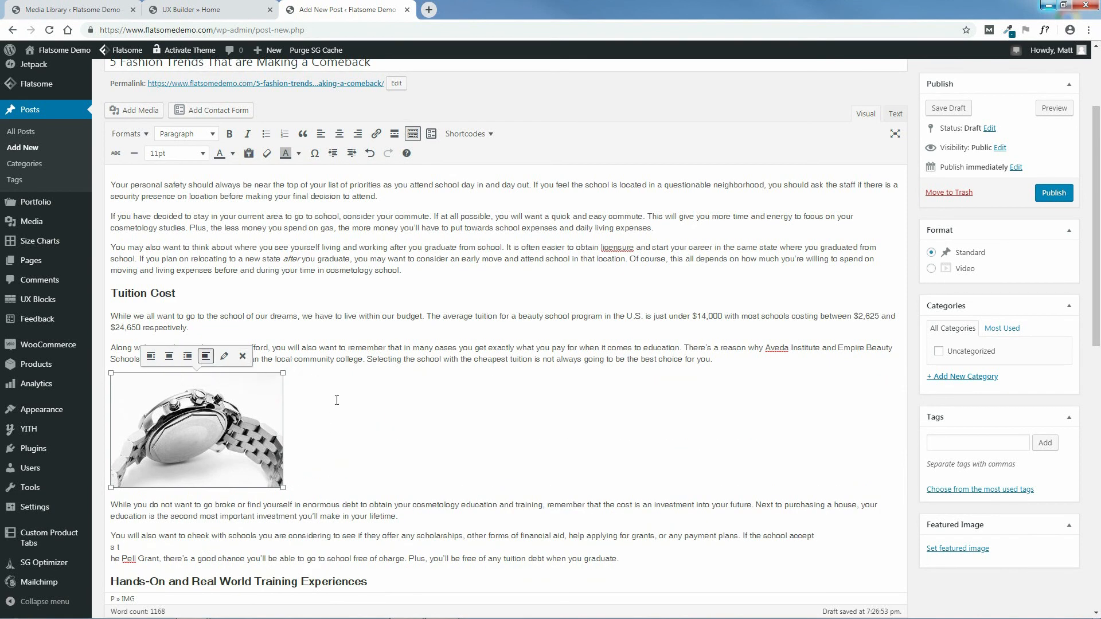
Step: In the watch image's details, set the alternative text to "Watch" and the caption to "Silver watch!"
click(225, 358)
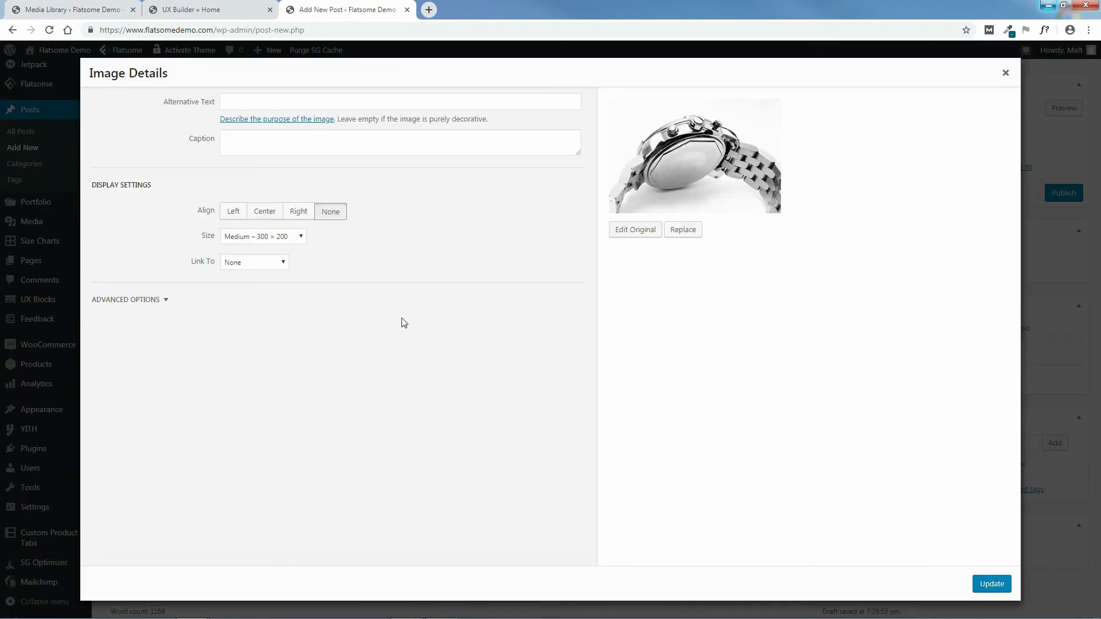
click(277, 103)
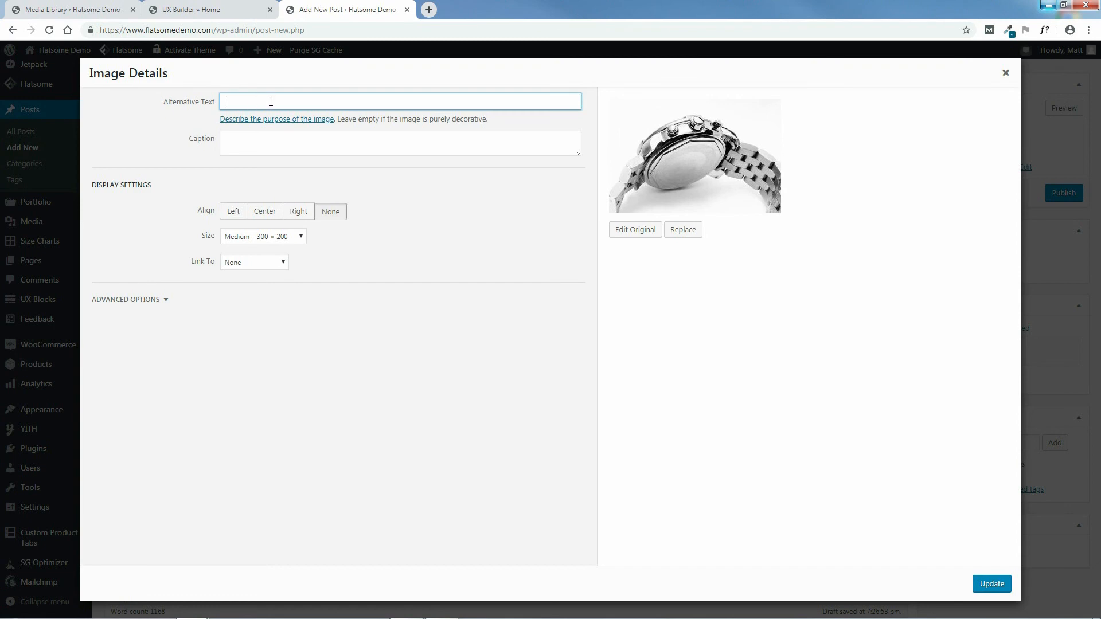
text(Watch)
click(290, 145)
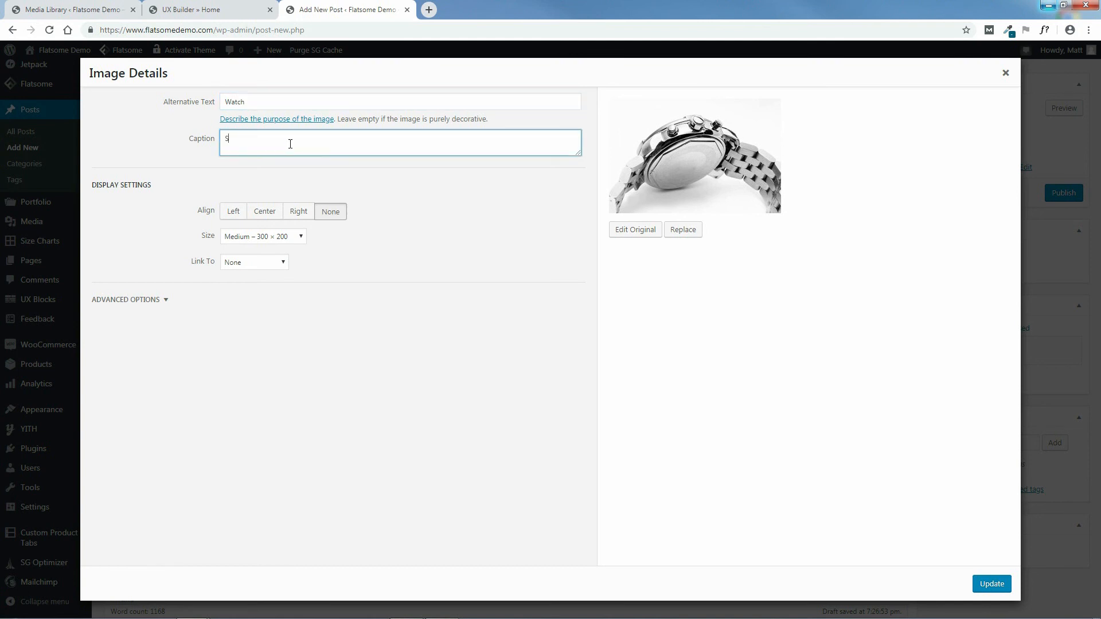
text(Silver watch!)
Step: Try the Thumbnail, Medium and Full Size options for the watch image, and choose Custom Size at 300 × 200 px
click(250, 237)
click(250, 251)
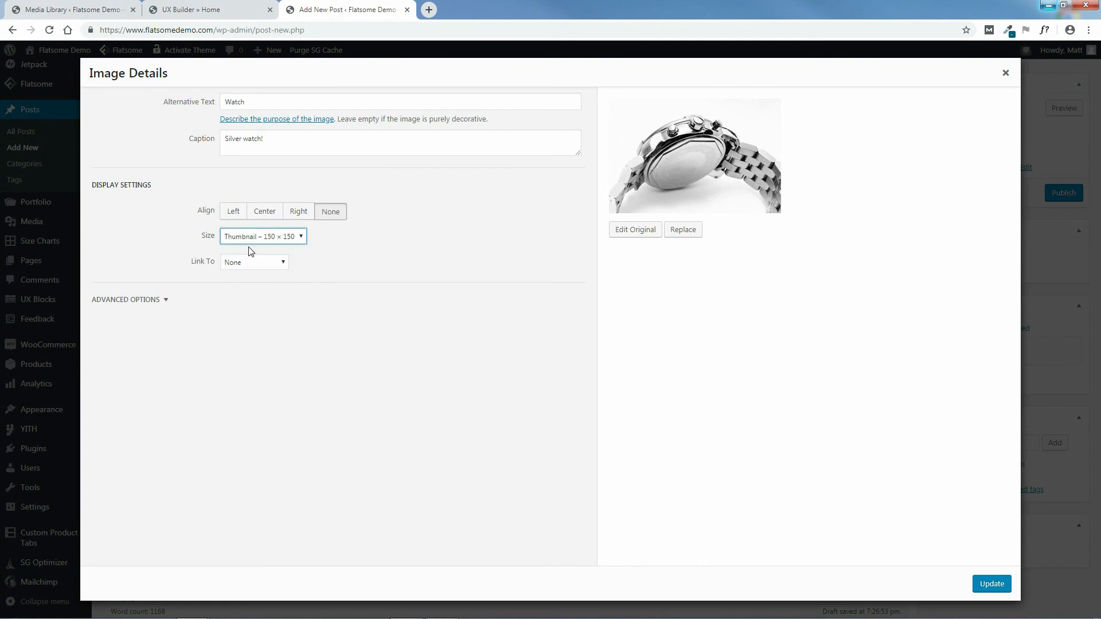
click(292, 236)
click(269, 258)
click(291, 240)
click(268, 269)
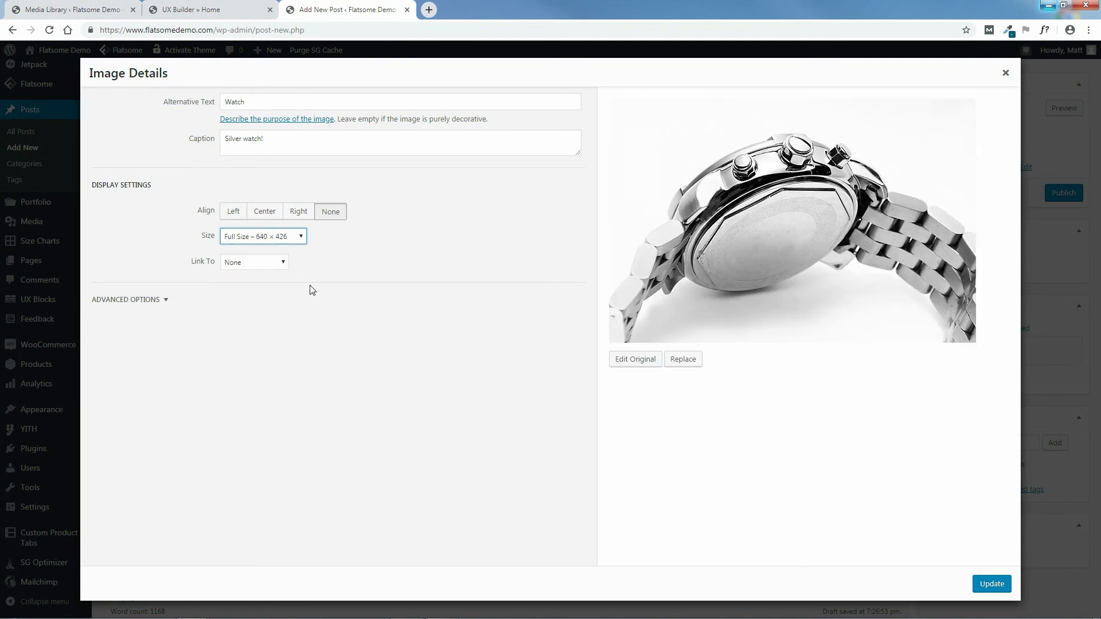
click(293, 242)
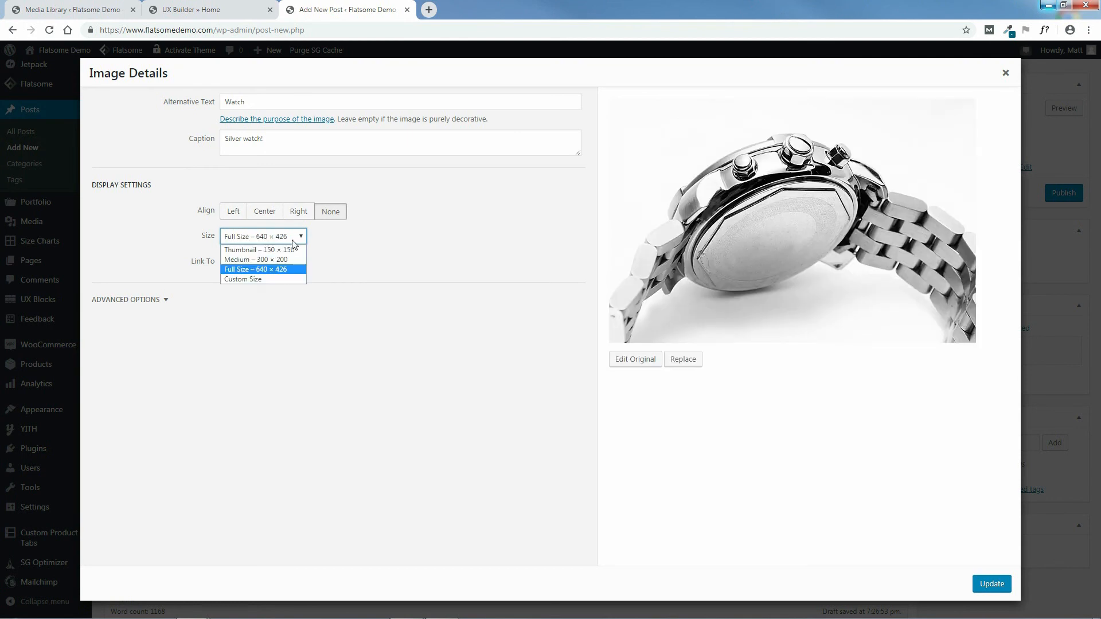
click(248, 281)
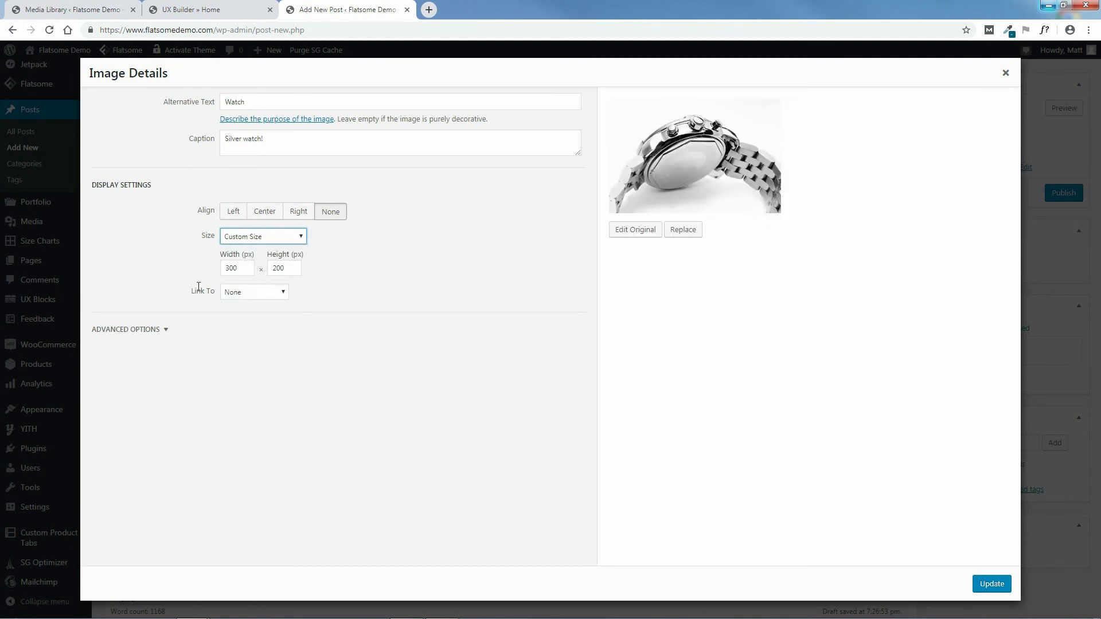
Step: Try linking the watch image to Media File, Attachment Page and Custom URL, and set the link back to None
click(257, 299)
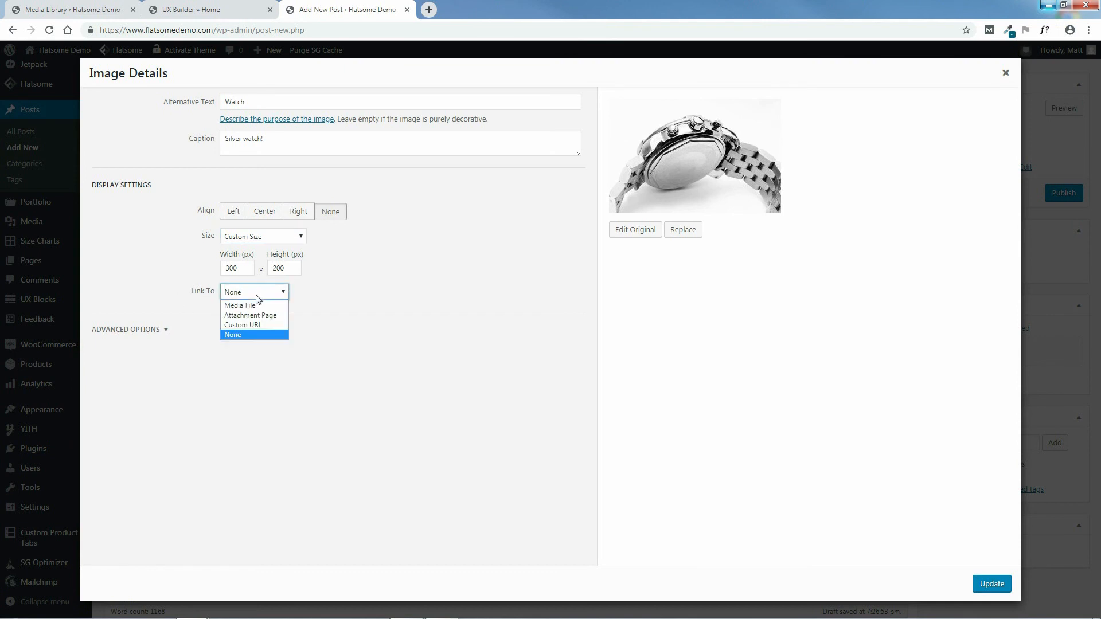
click(252, 305)
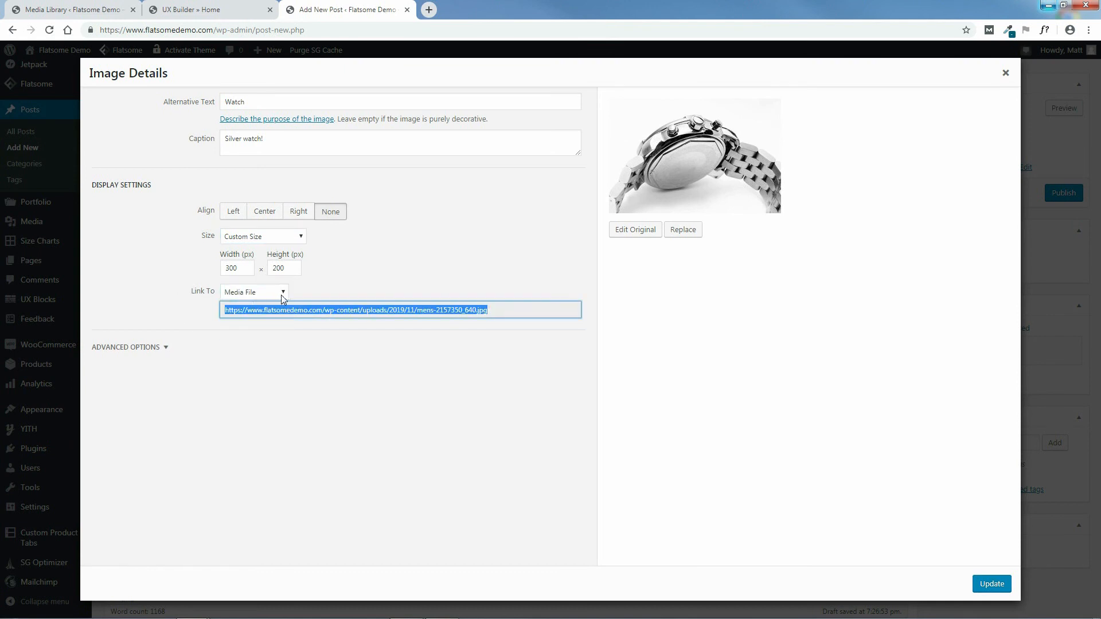
click(281, 296)
click(265, 313)
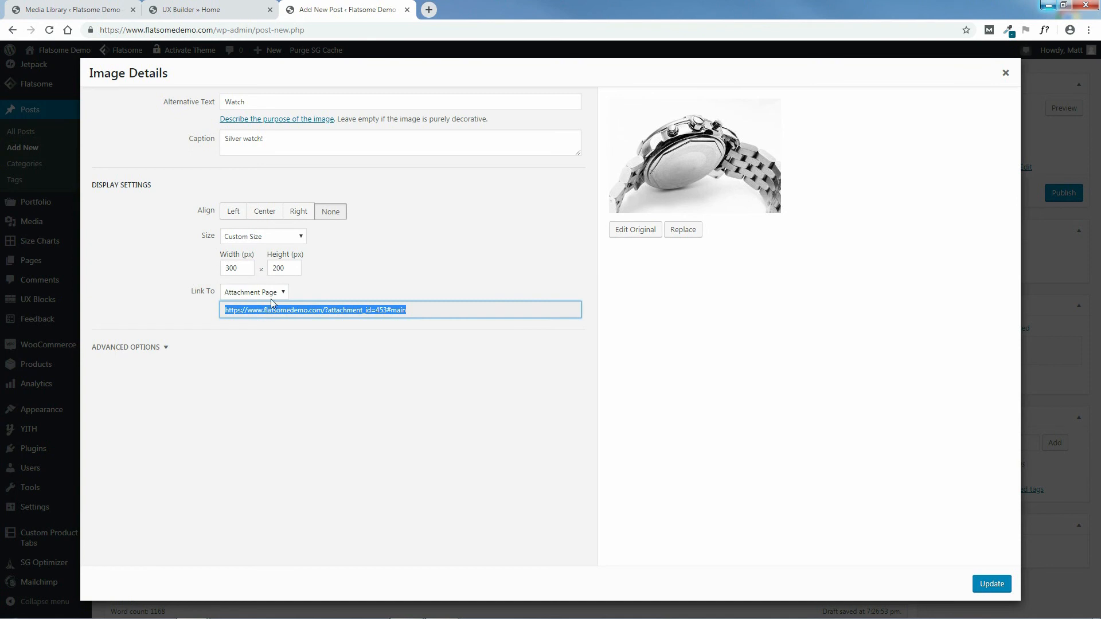
click(272, 298)
click(254, 323)
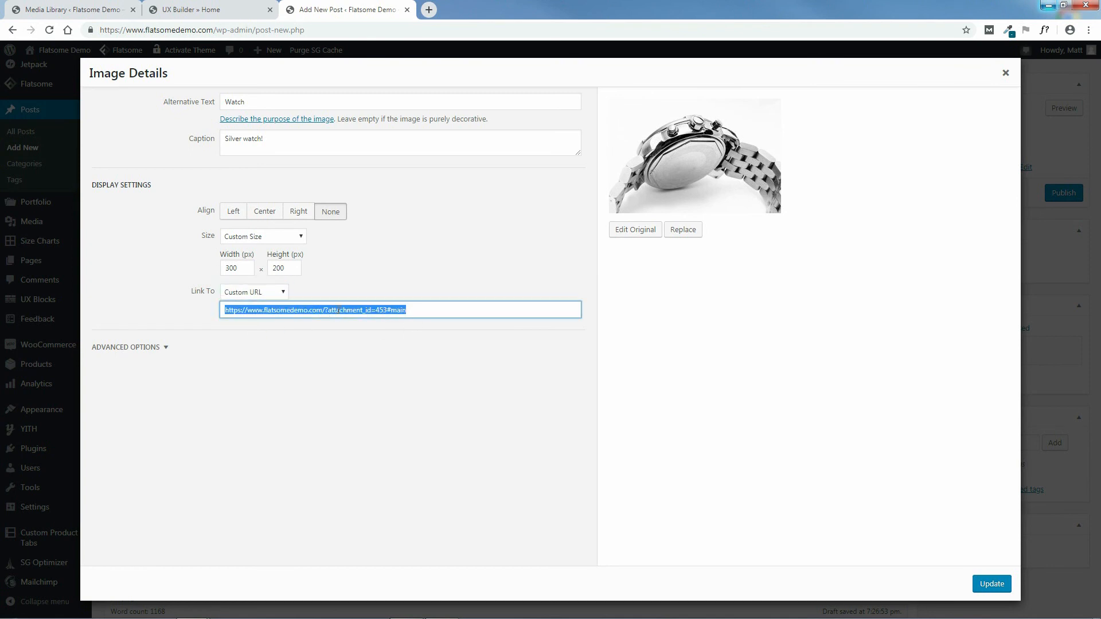
click(261, 299)
click(250, 335)
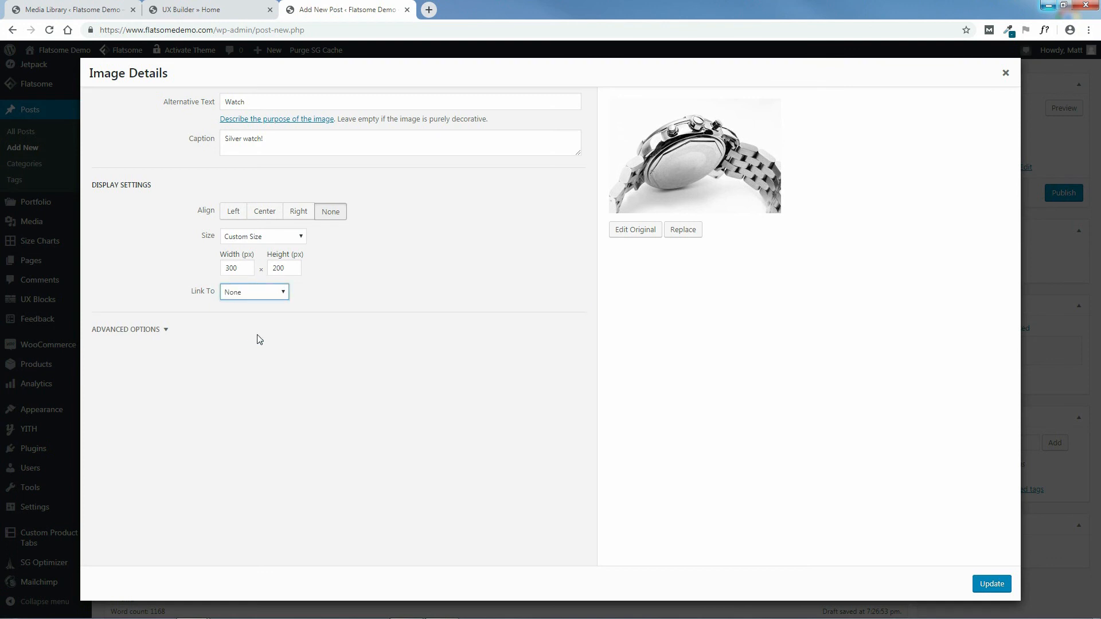
Step: Expand the image's advanced options, apply the image details to the post, and check the caption beneath the watch
click(136, 330)
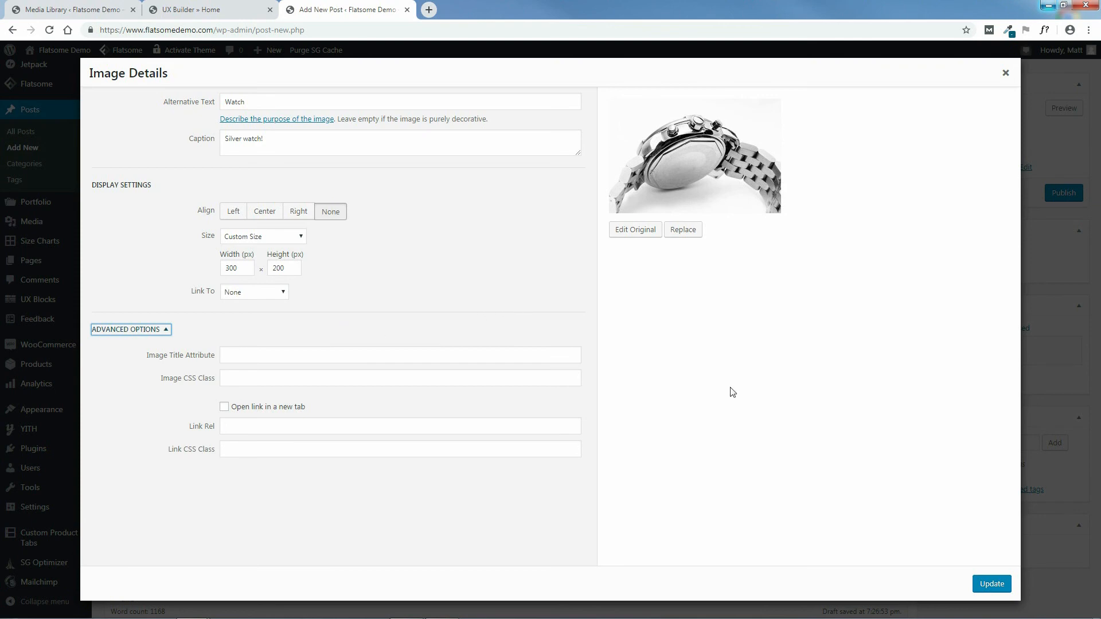
click(991, 584)
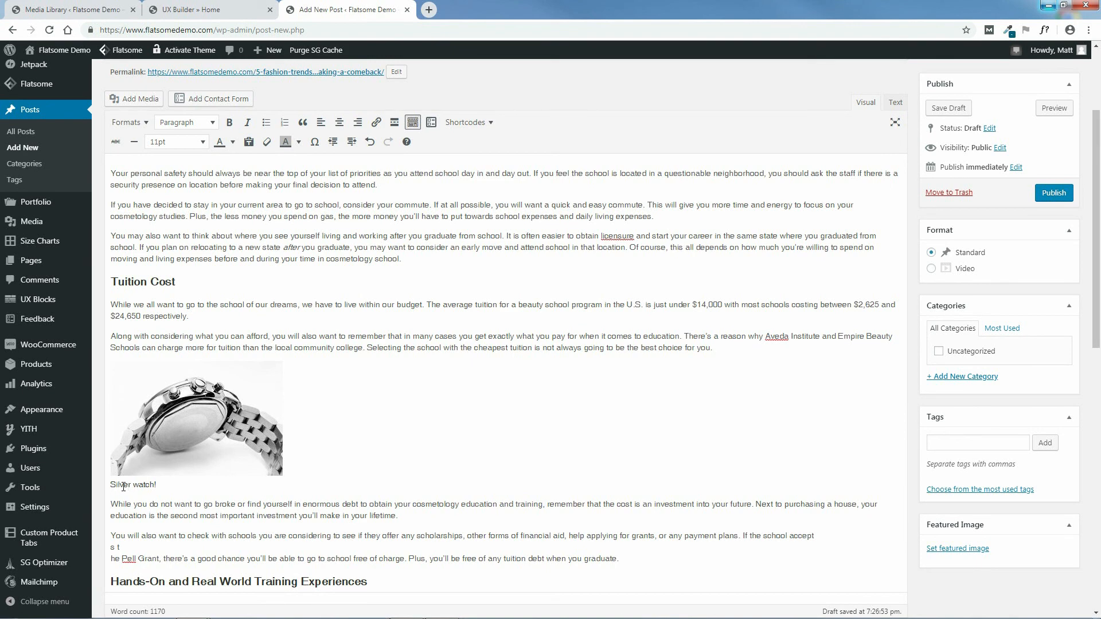
drag(161, 487, 111, 487)
click(180, 485)
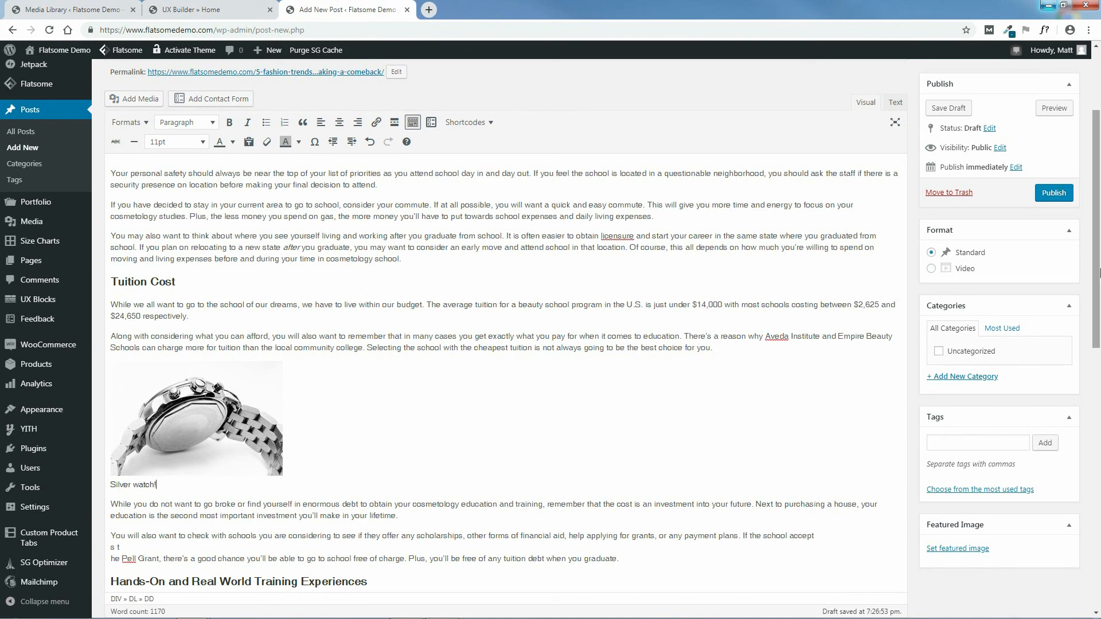
Step: Check the category of the reference post in Firefox, and add a new category named Fashion to the post
mouse_move(1097, 241)
mouse_down()
mouse_move(1096, 415)
mouse_move(1096, 249)
mouse_up()
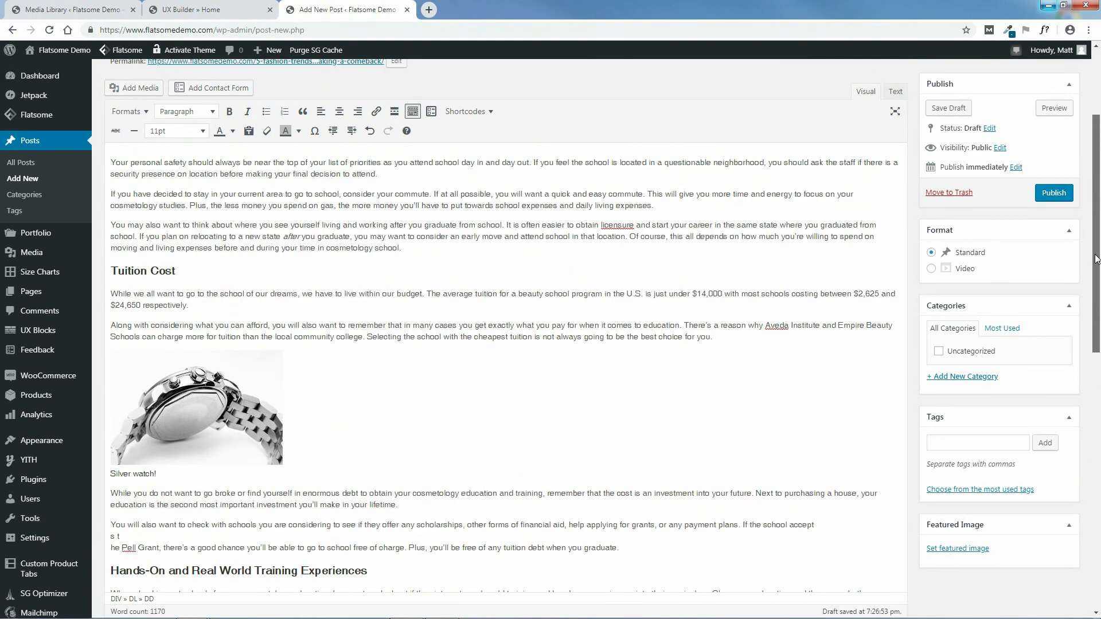
click(954, 378)
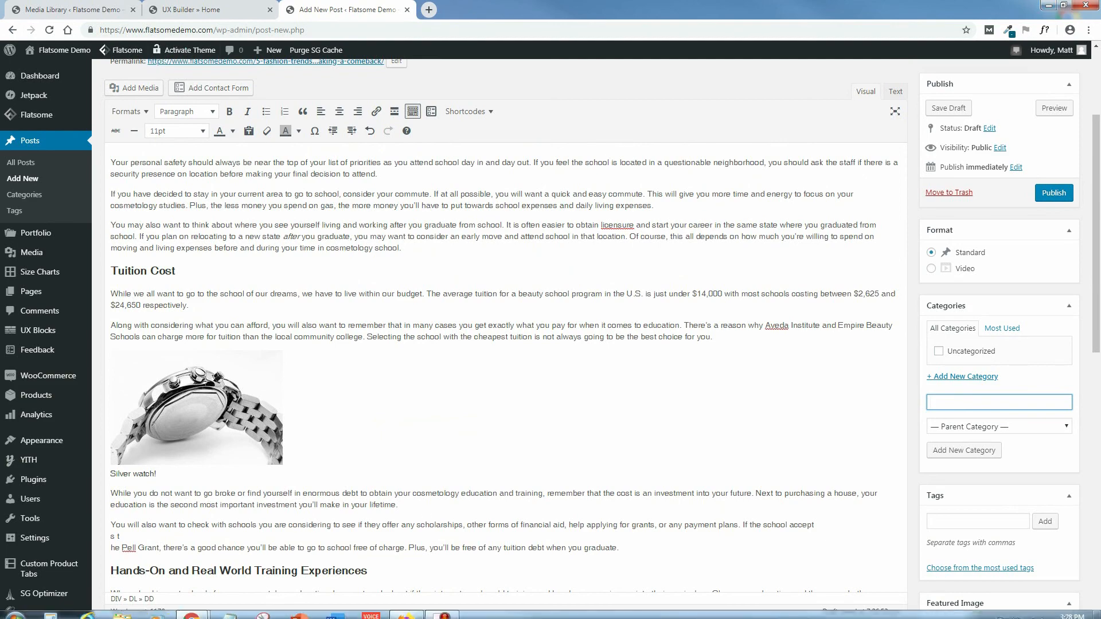
click(406, 607)
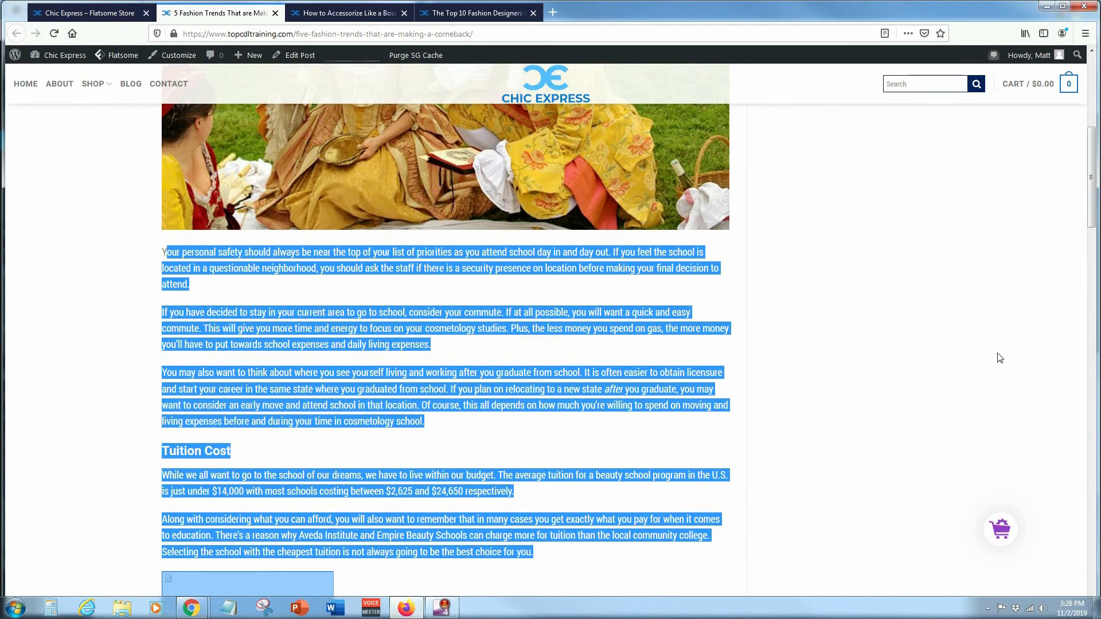
scroll(975, 229, up, 7)
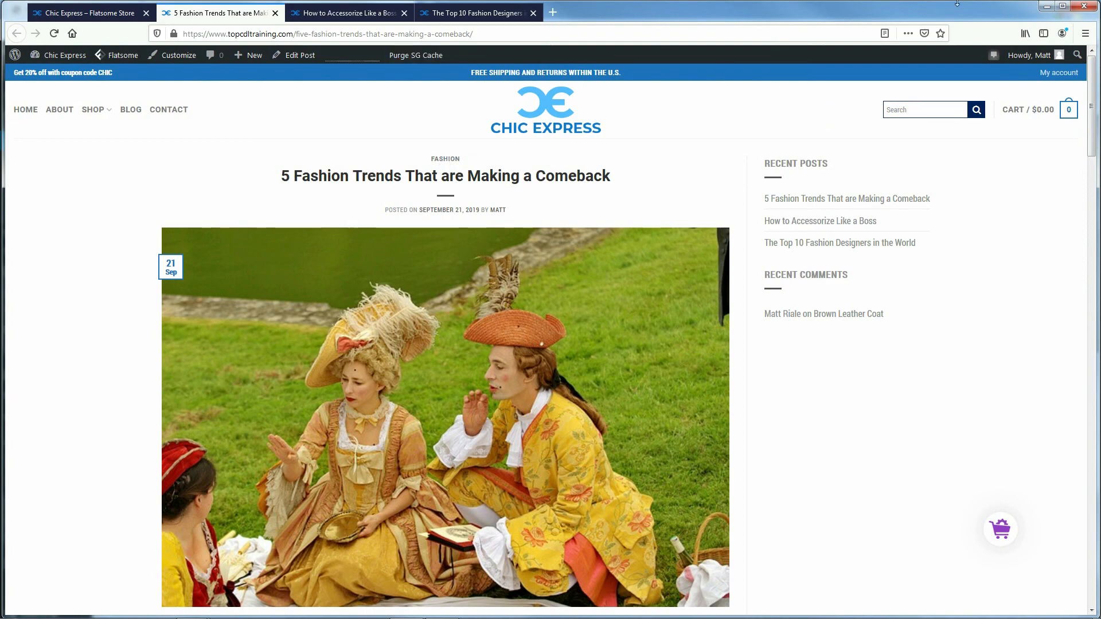
click(1047, 5)
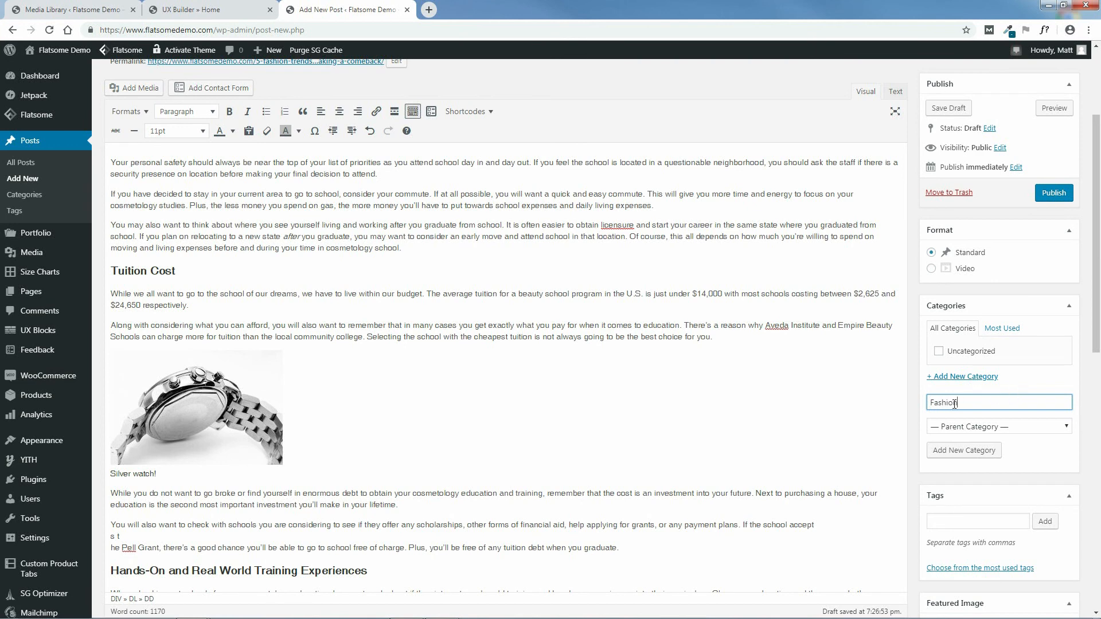
click(971, 454)
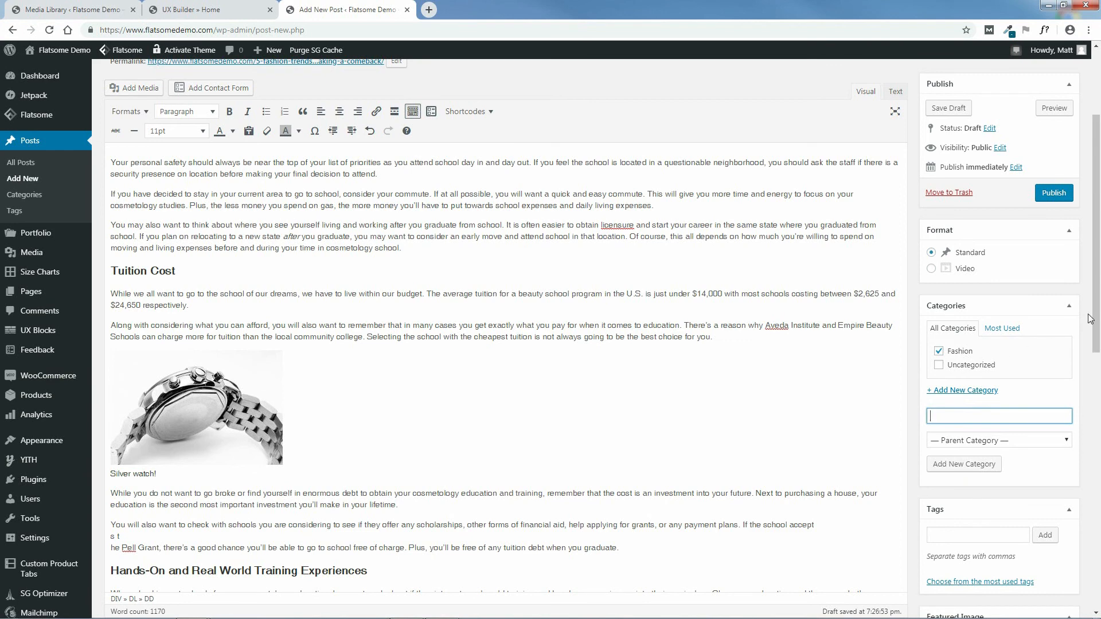
Step: Open the featured image selection for the post, and look at the main picture of the reference post in Firefox
drag(1100, 304, 1100, 411)
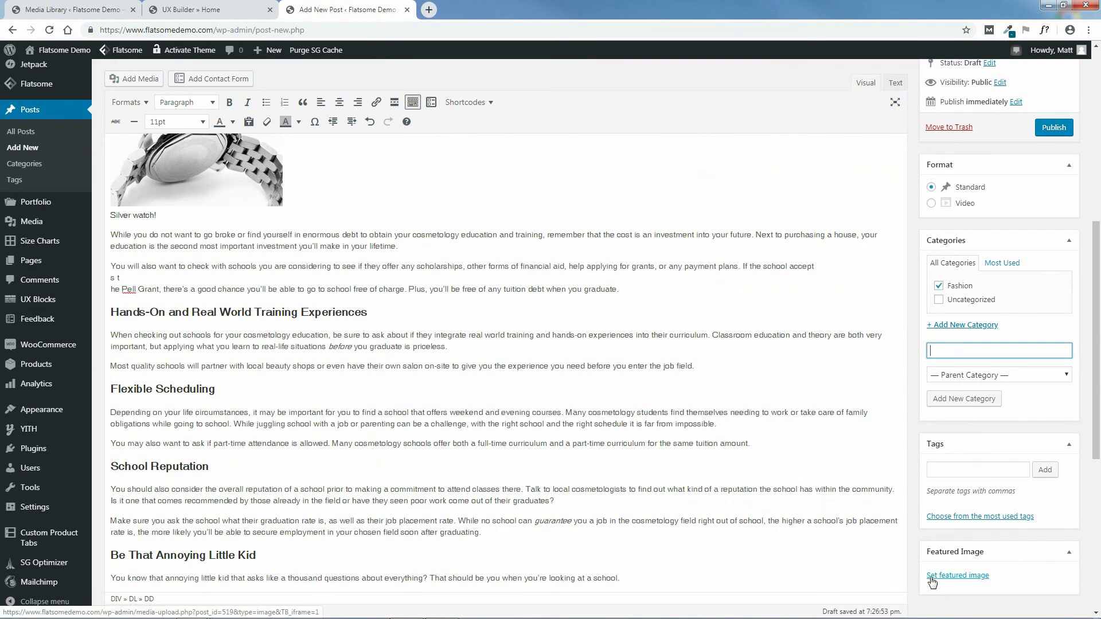
click(957, 576)
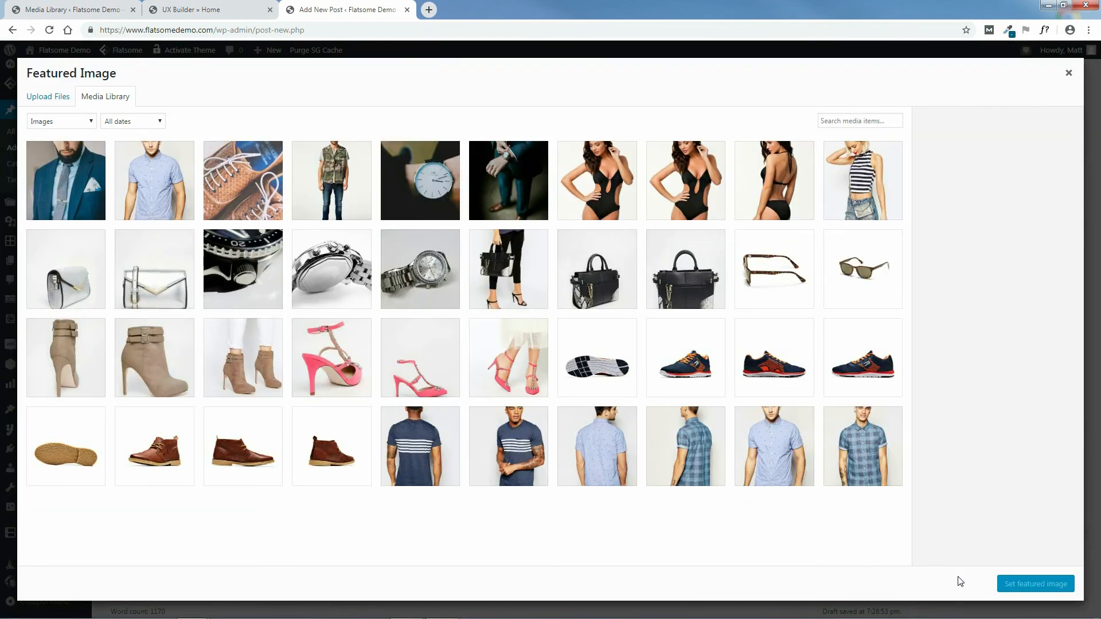
mouse_move(429, 616)
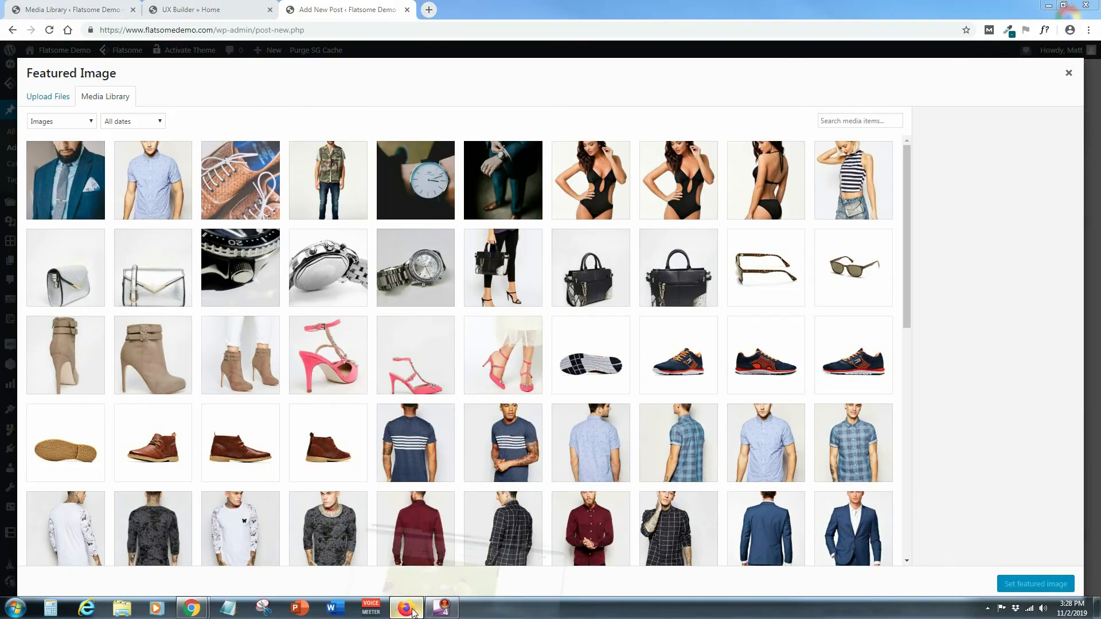
click(407, 608)
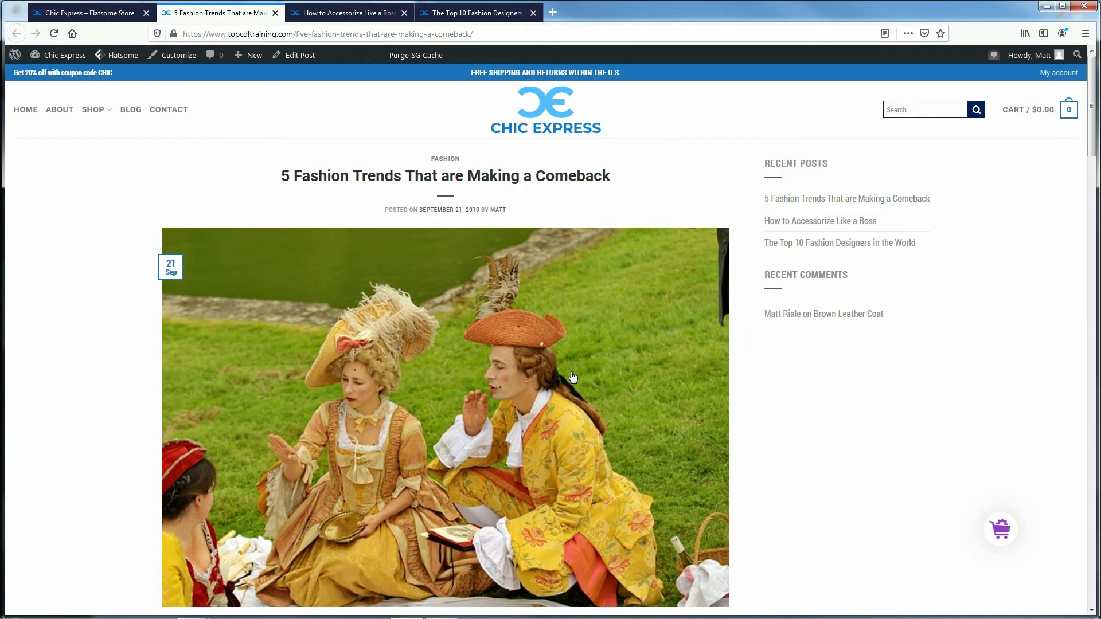
mouse_move(1092, 117)
mouse_down()
mouse_move(1092, 153)
mouse_move(1092, 126)
mouse_up()
click(837, 353)
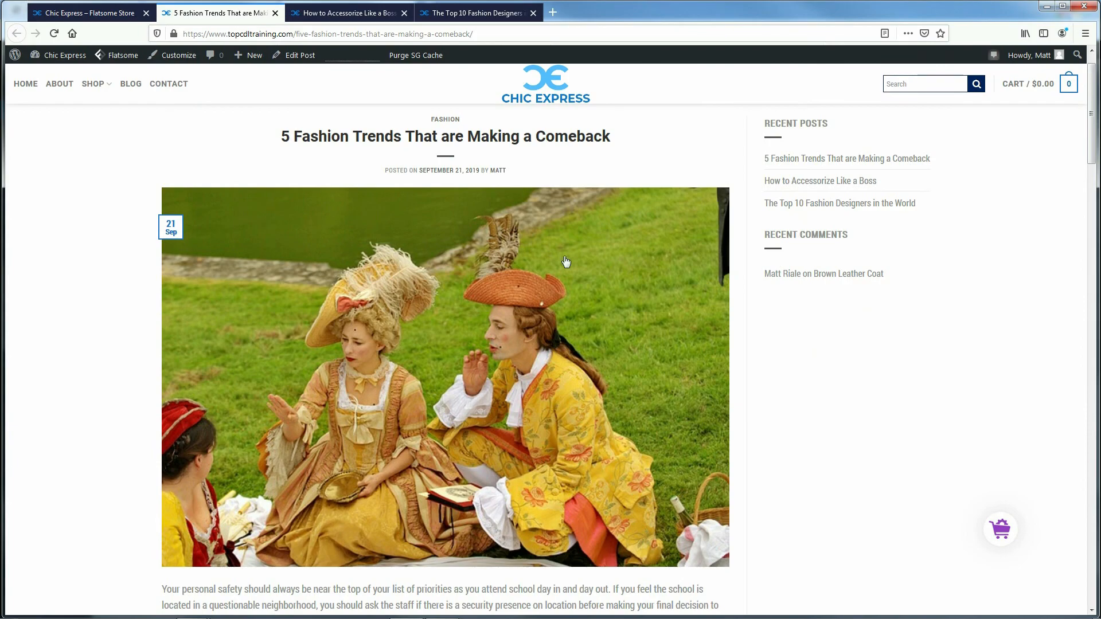
click(1046, 5)
Step: Upload couple-2117729_640.jpg from Flatsome Course > BLOG PAGE > BLOG POST 1 > FEATURED IMAGE and set it as the featured image
click(49, 97)
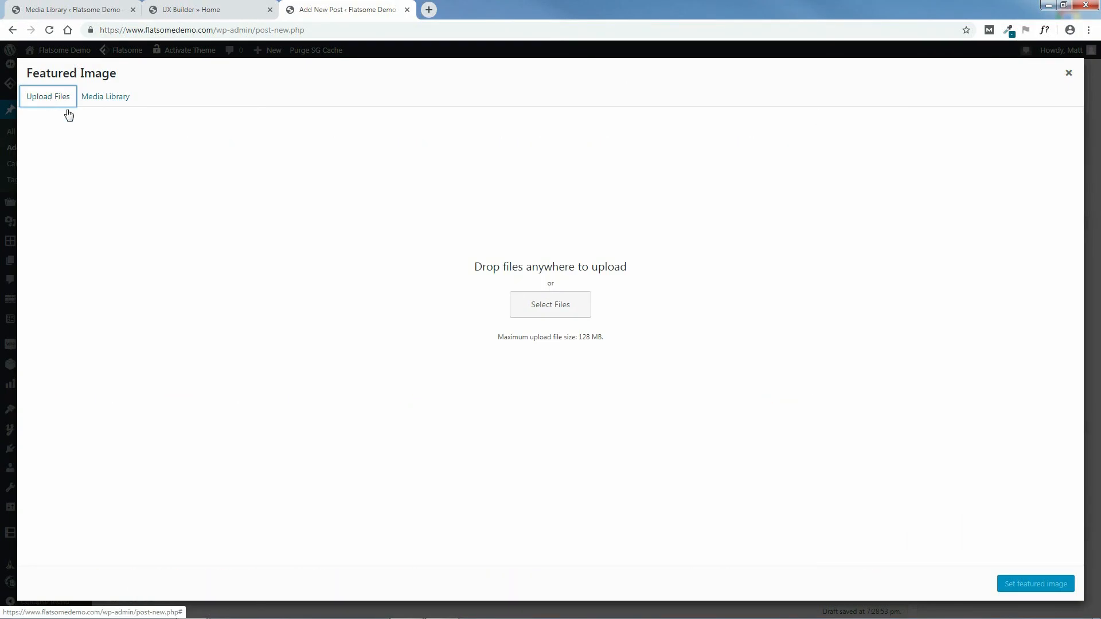
click(551, 306)
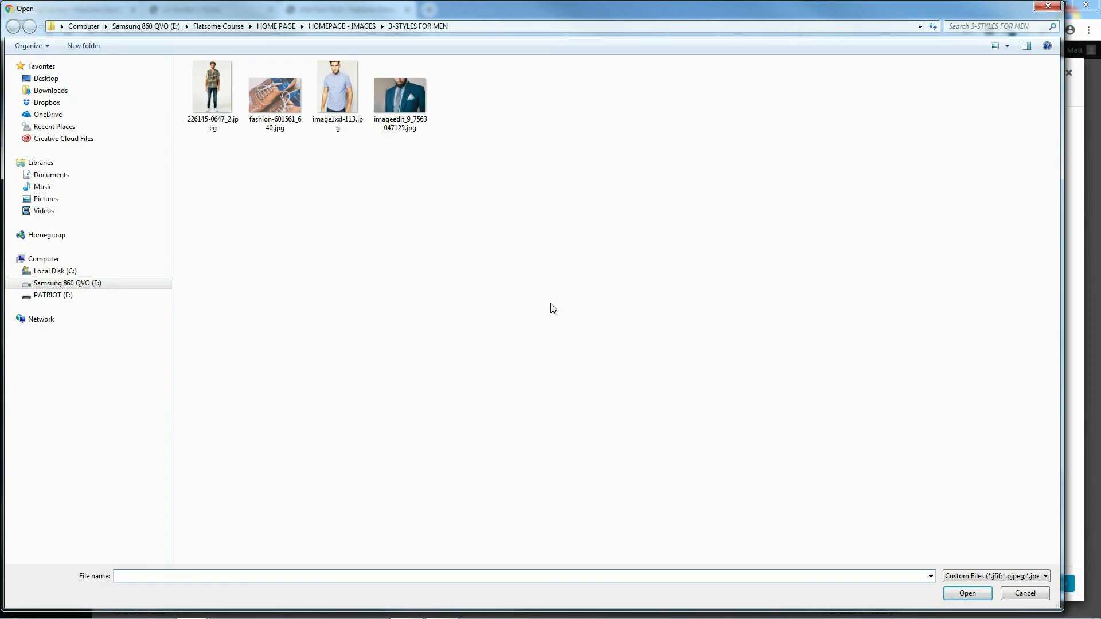
click(226, 25)
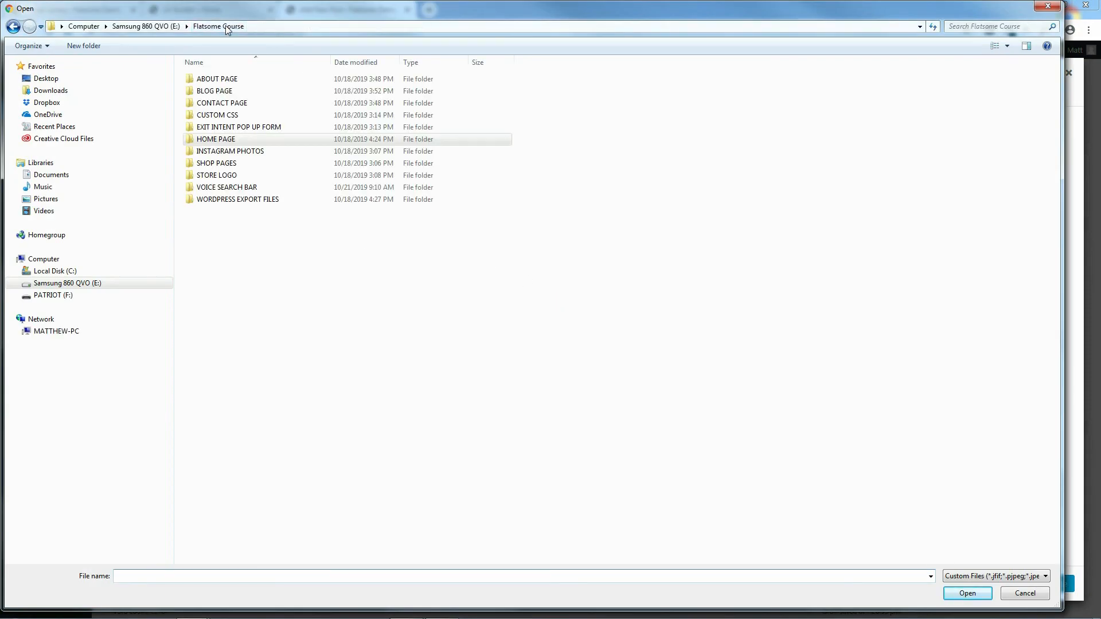
double_click(212, 92)
double_click(216, 83)
double_click(215, 84)
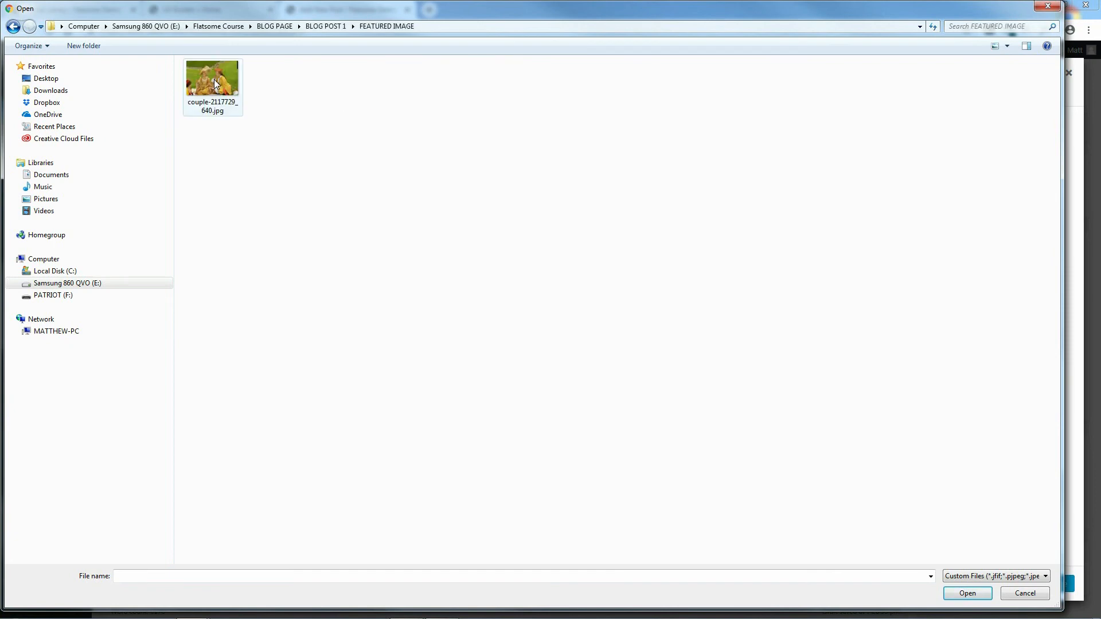
click(212, 89)
click(967, 593)
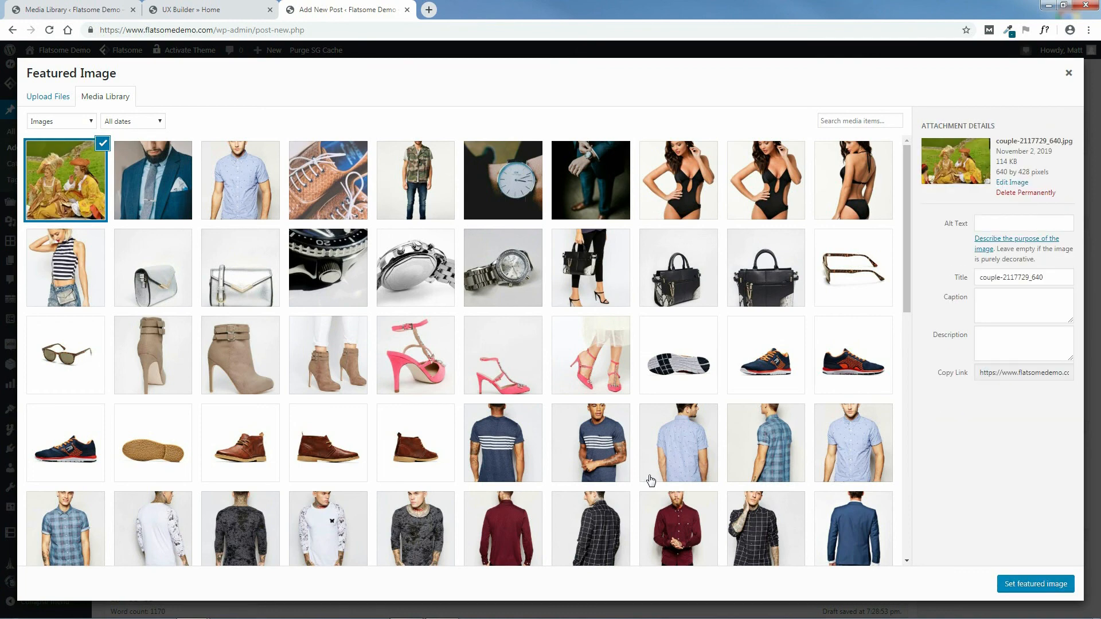
click(1039, 585)
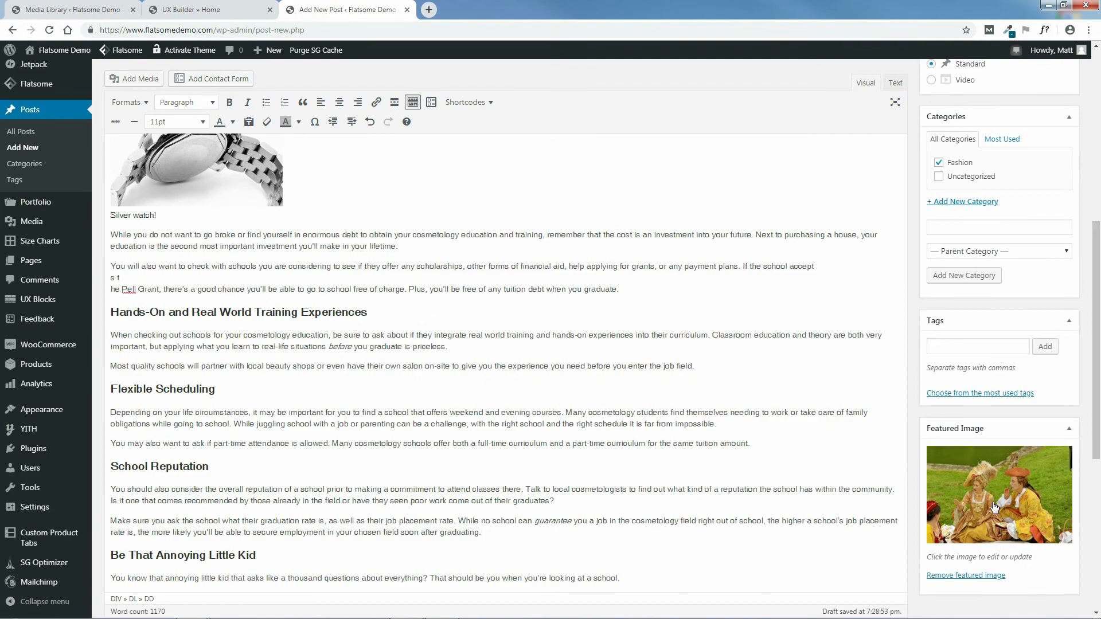
Step: Expand the screen options of the post editor and enable the Discussion box
drag(1097, 421, 1100, 230)
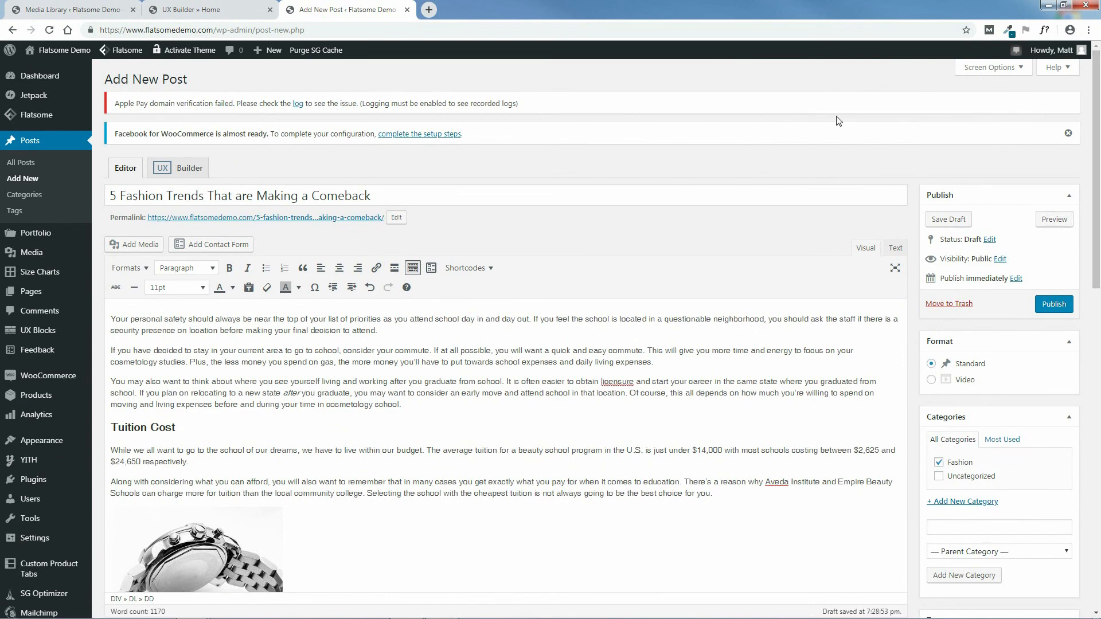
click(1004, 71)
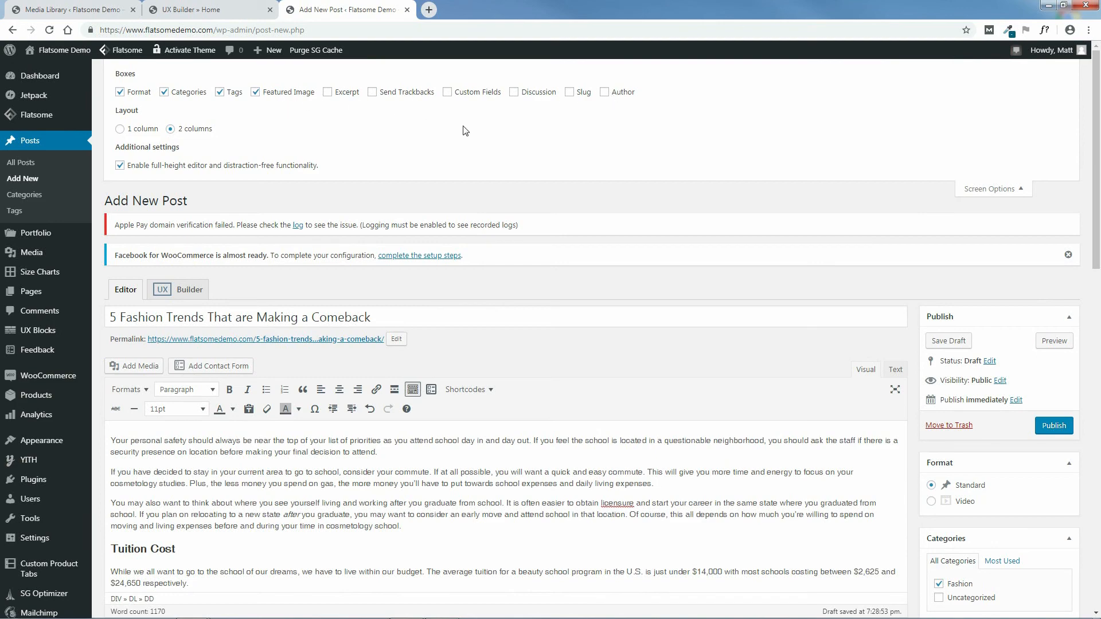
drag(1096, 191, 1097, 542)
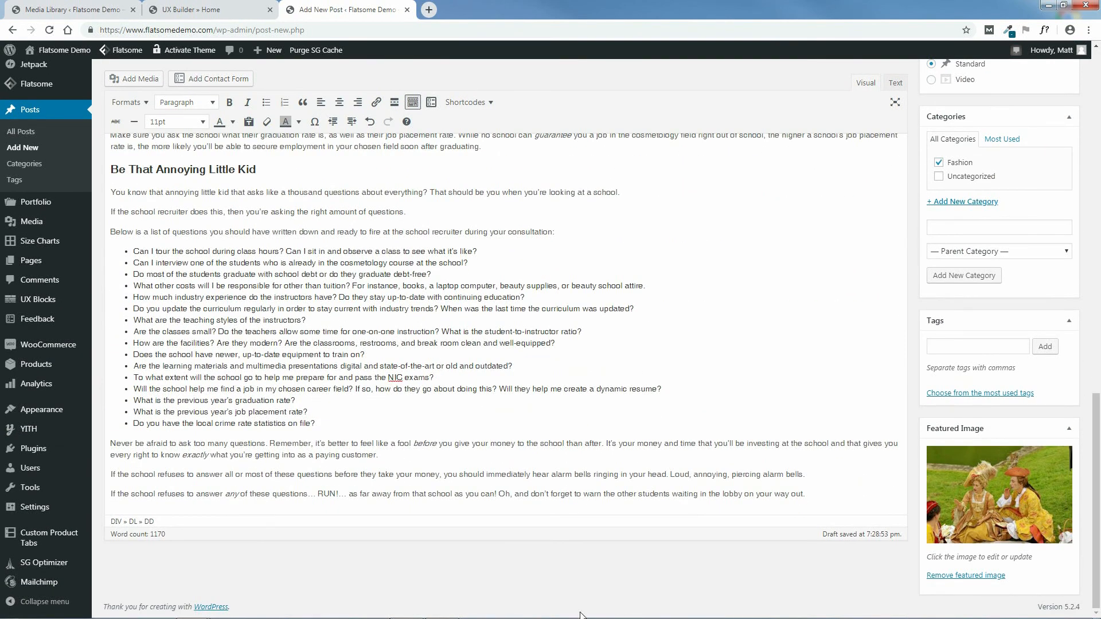
drag(1096, 459, 1099, 106)
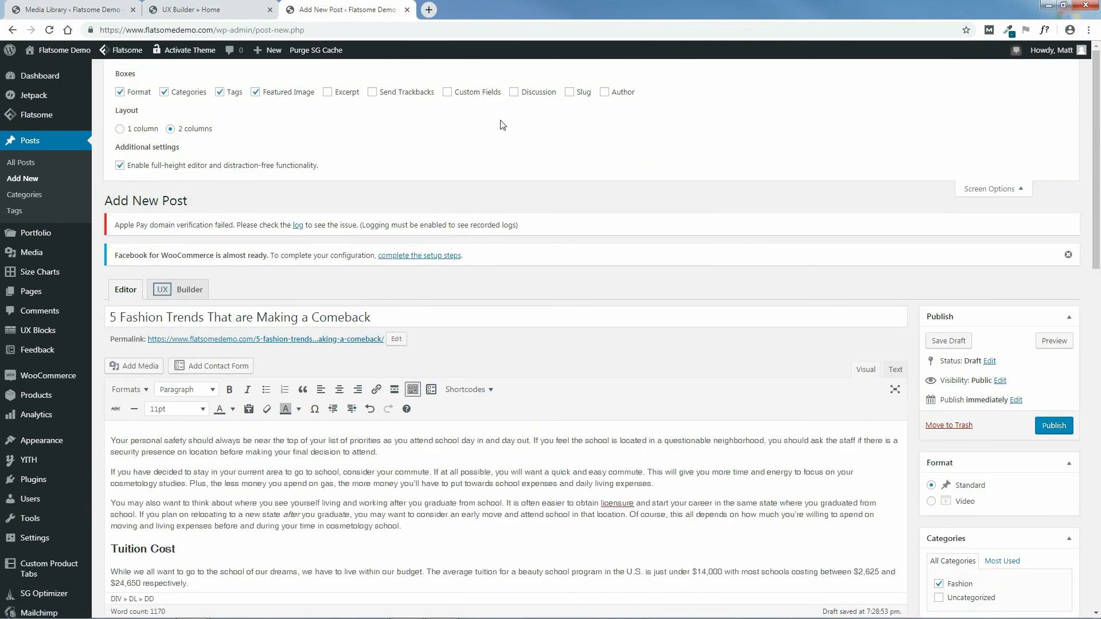
click(514, 92)
Step: In the Discussion box below the post, allow comments and disallow trackbacks and pingbacks
drag(1096, 221, 1099, 574)
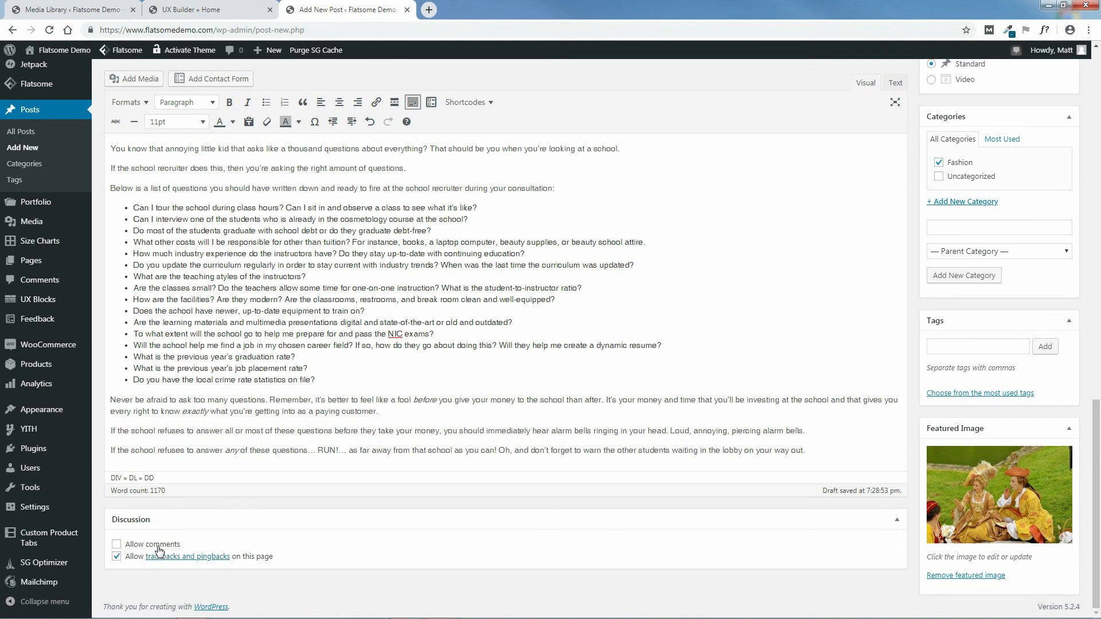
click(116, 545)
click(117, 558)
Step: Enable the Author, Slug, Custom Fields, Send Trackbacks and Excerpt boxes, and collapse the screen options
drag(1097, 505, 1097, 141)
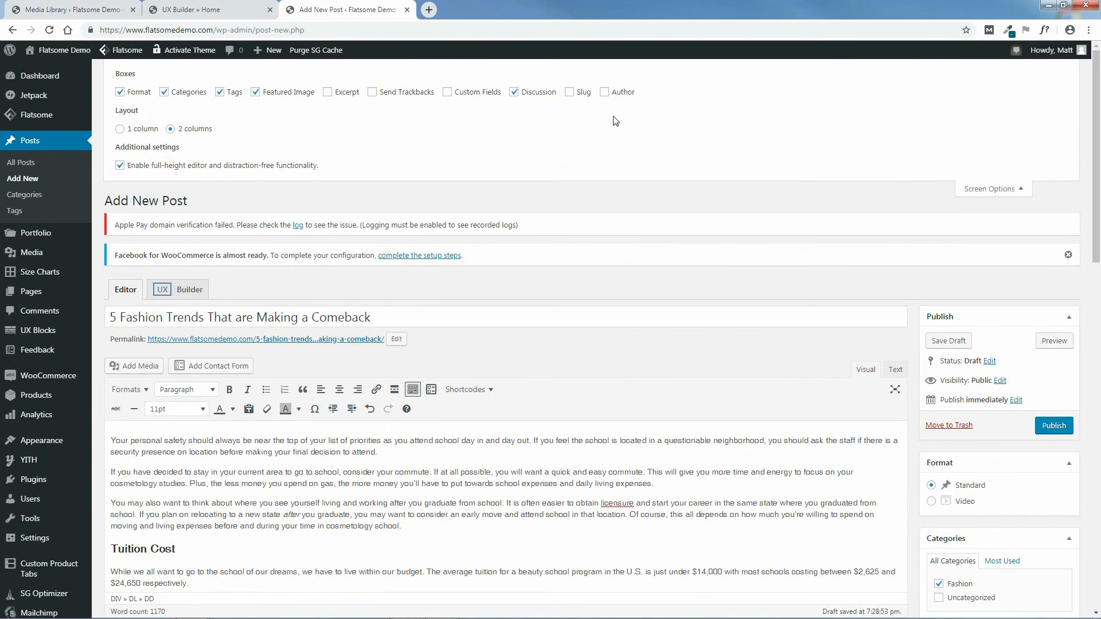
click(605, 95)
click(569, 93)
click(447, 92)
click(372, 92)
click(328, 93)
click(992, 193)
Step: Examine the Excerpt, Slug and Author boxes below the post, comparing the slug with the address of the reference post in Firefox
drag(1097, 121, 1100, 484)
click(270, 138)
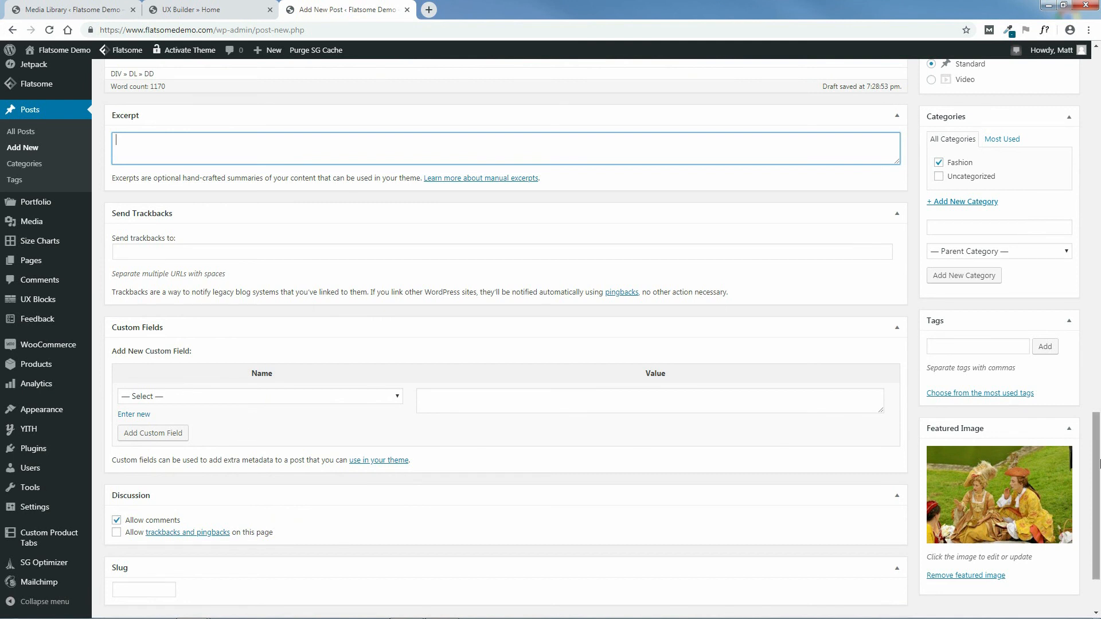
scroll(640, 440, down, 3)
click(161, 493)
drag(310, 30, 83, 30)
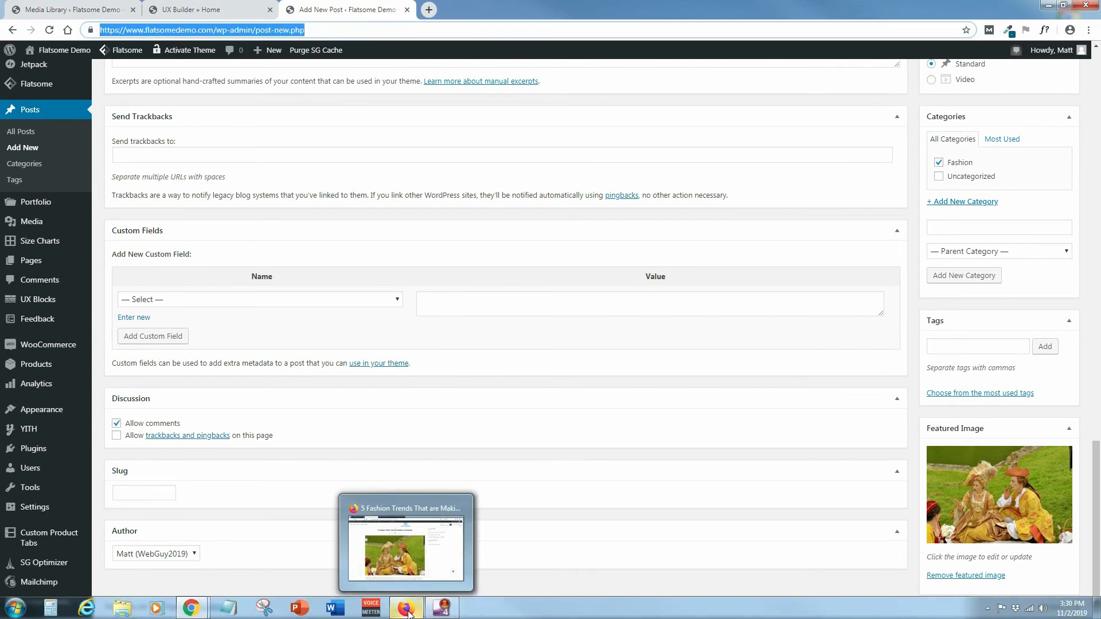
click(410, 588)
drag(474, 34, 303, 32)
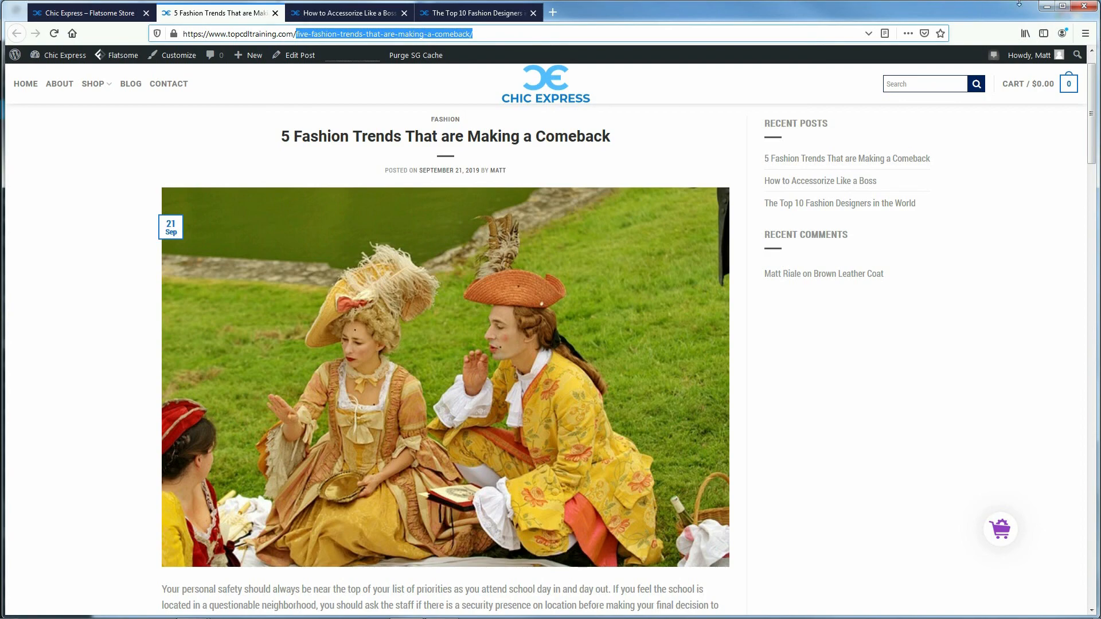
click(1047, 7)
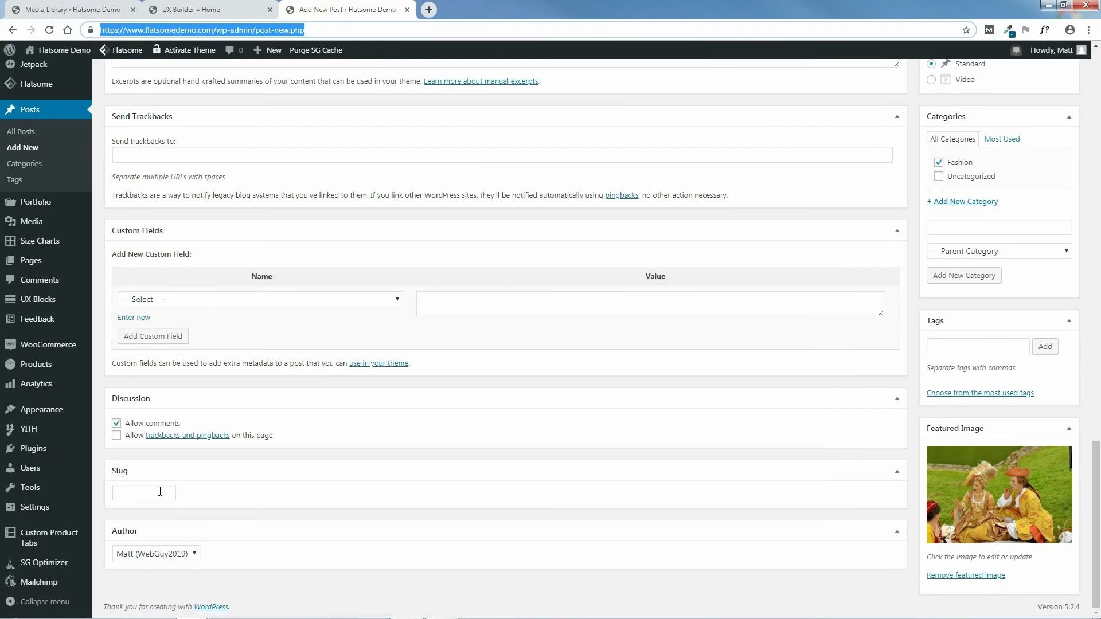
click(160, 493)
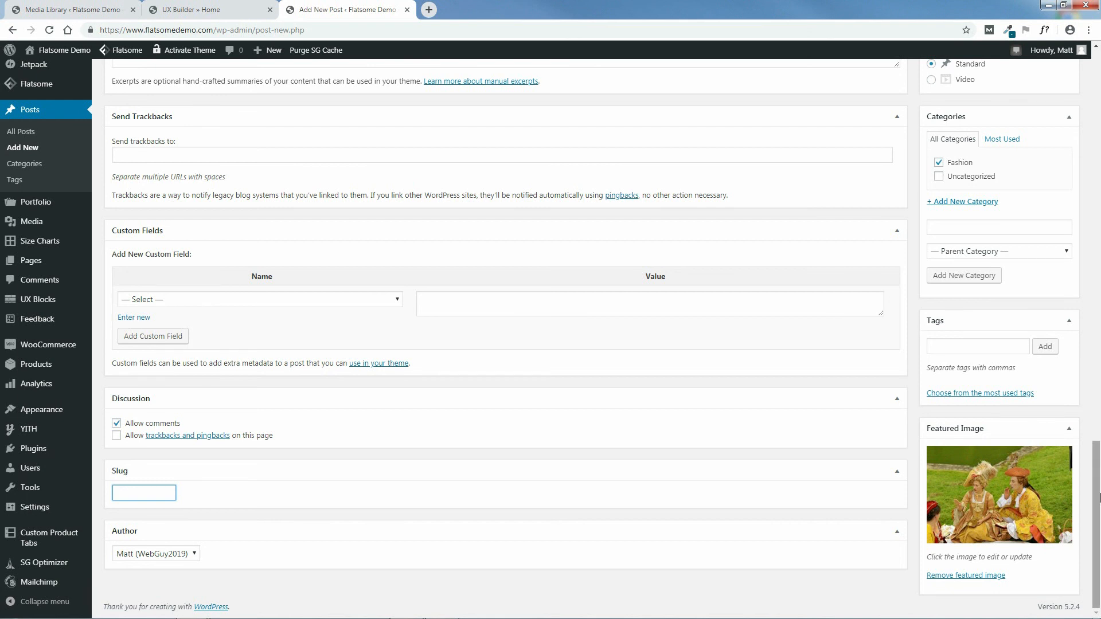
click(193, 554)
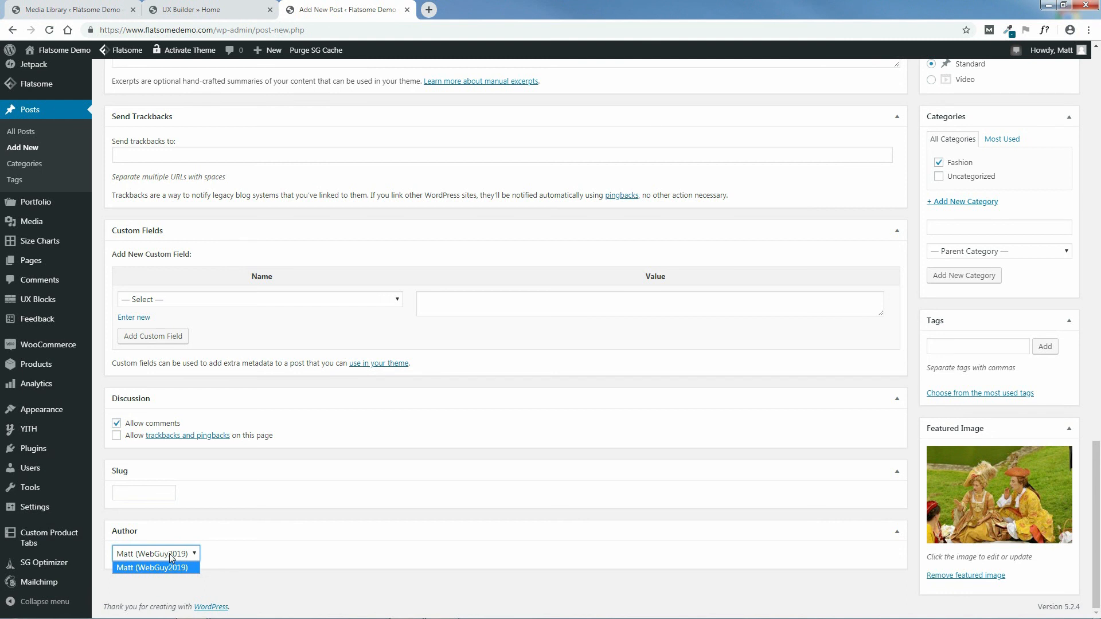
click(170, 553)
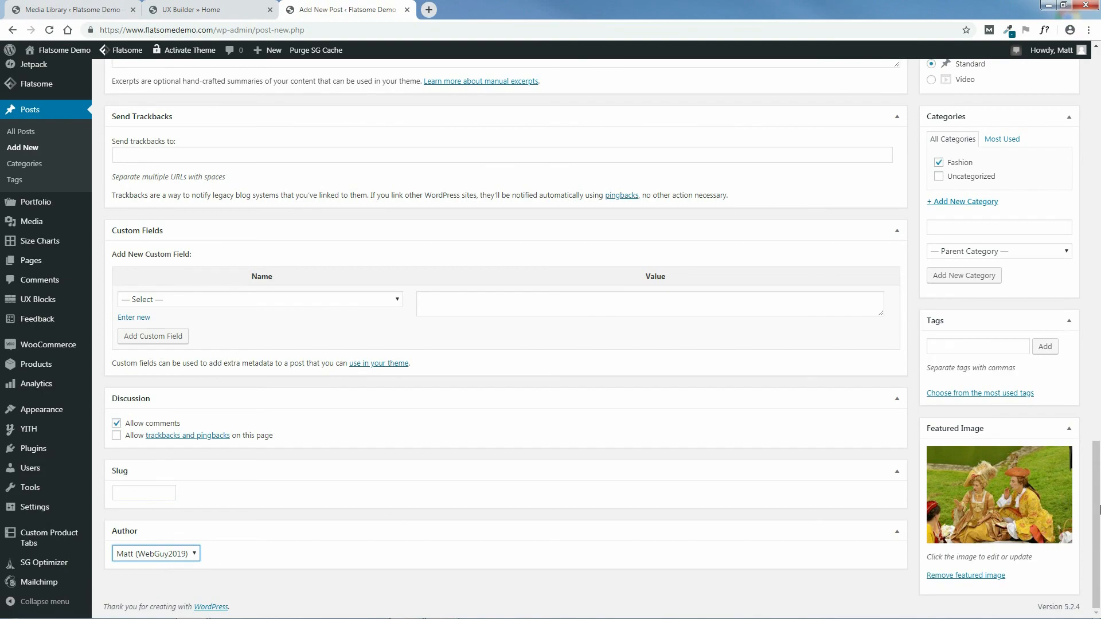
Step: Publish the fashion trends post and view it on the live site through its permalink
drag(1097, 510, 1090, 130)
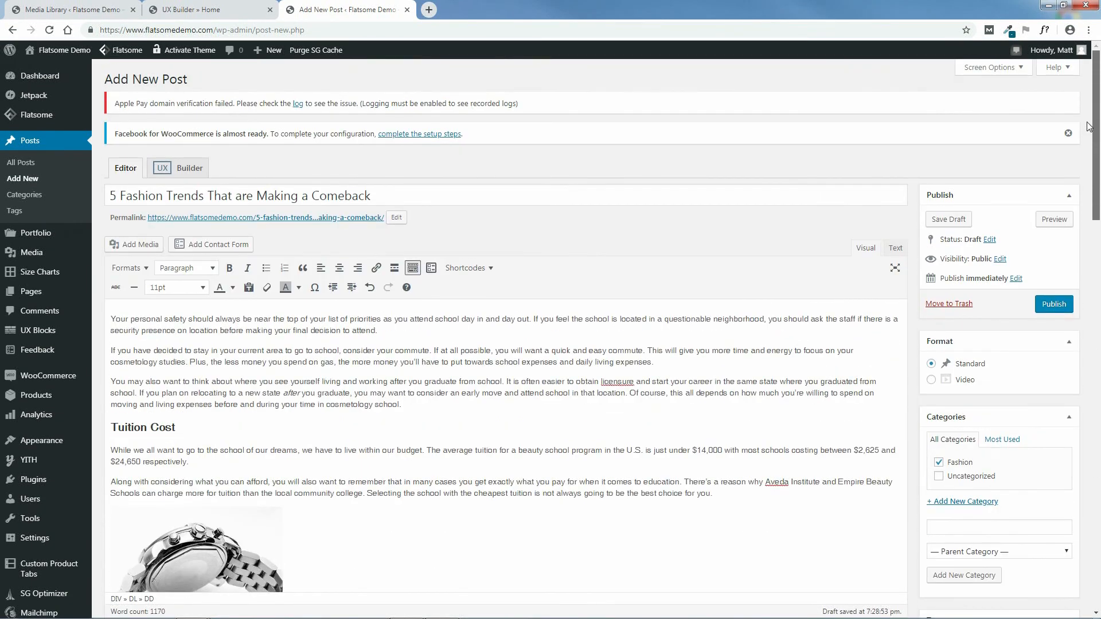
click(1053, 308)
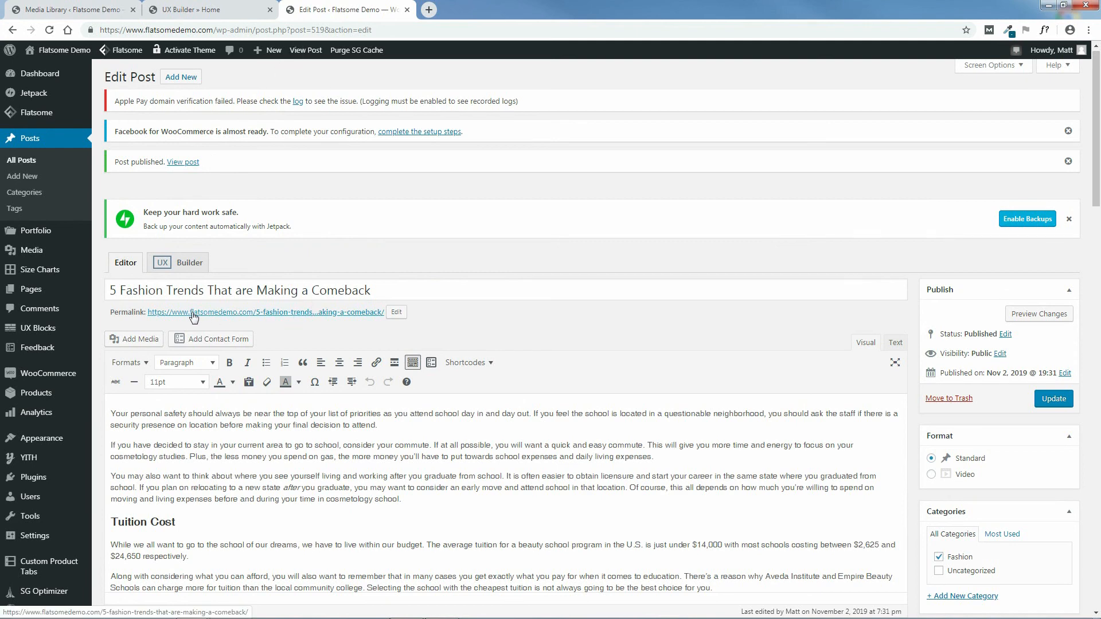
click(302, 312)
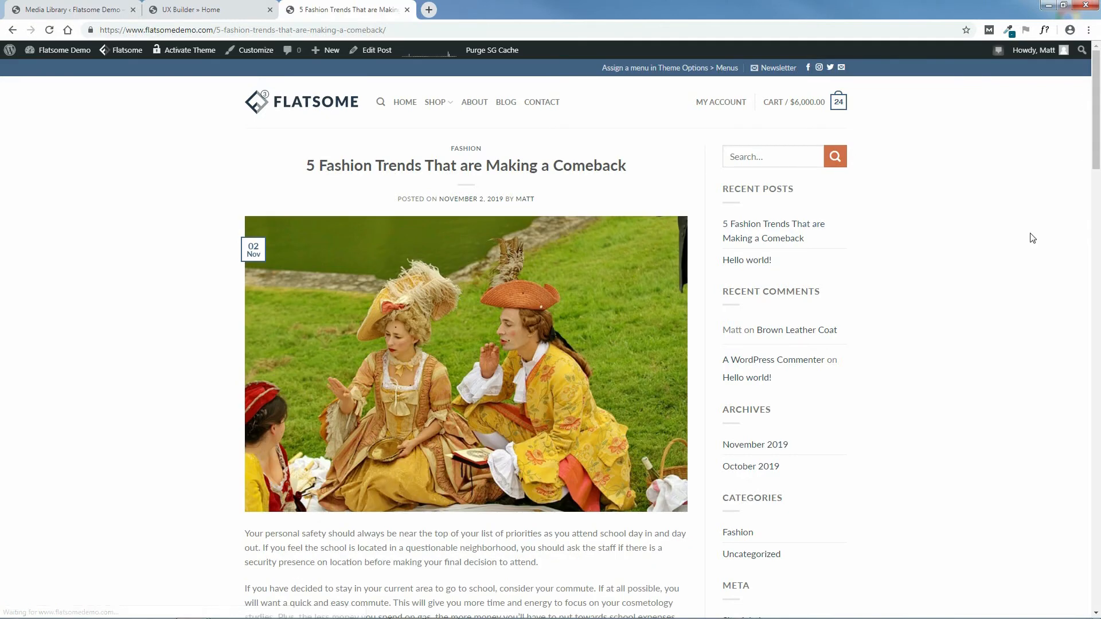
mouse_move(1095, 125)
mouse_down()
mouse_move(1096, 151)
mouse_move(1096, 127)
mouse_up()
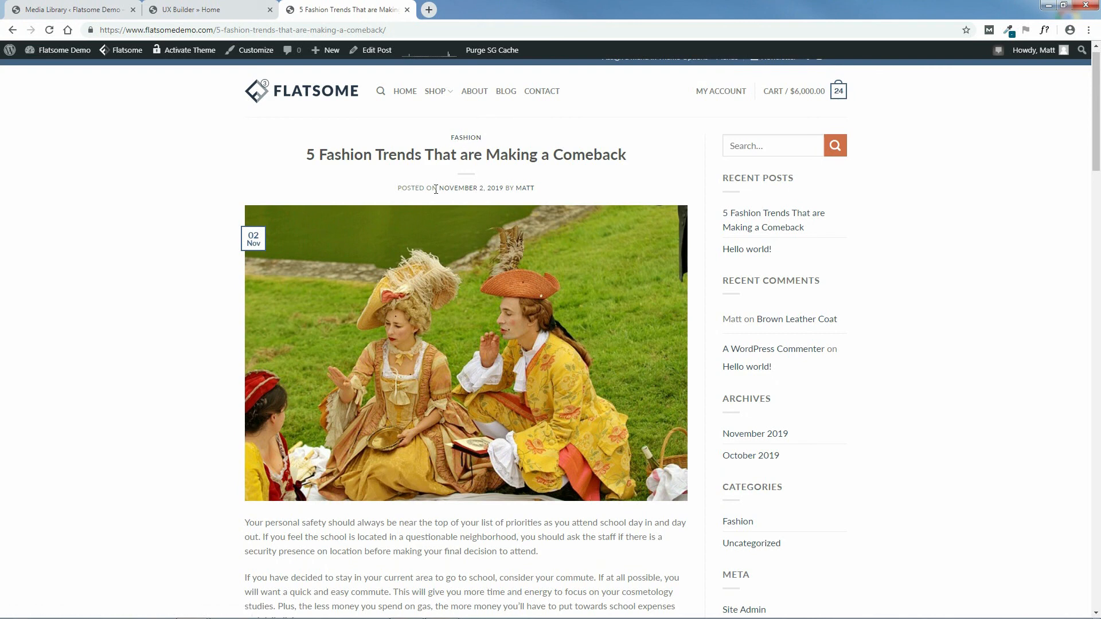
scroll(435, 276, down, 2)
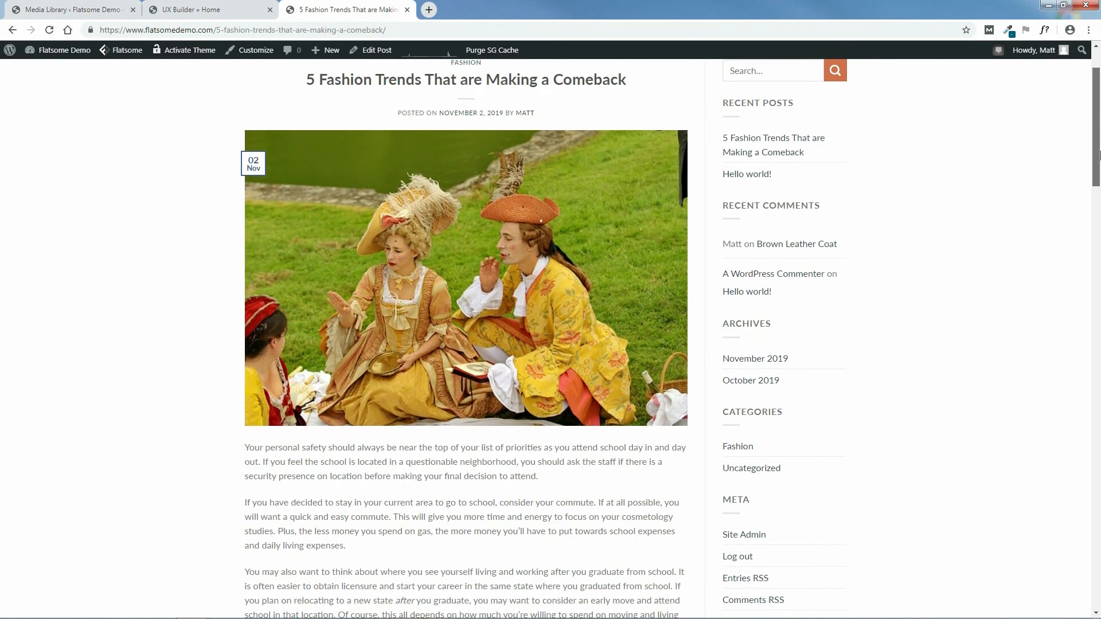
Step: Review the published post's text and watch image down to the comment form, and post the comment "Great post!"
scroll(555, 194, down, 5)
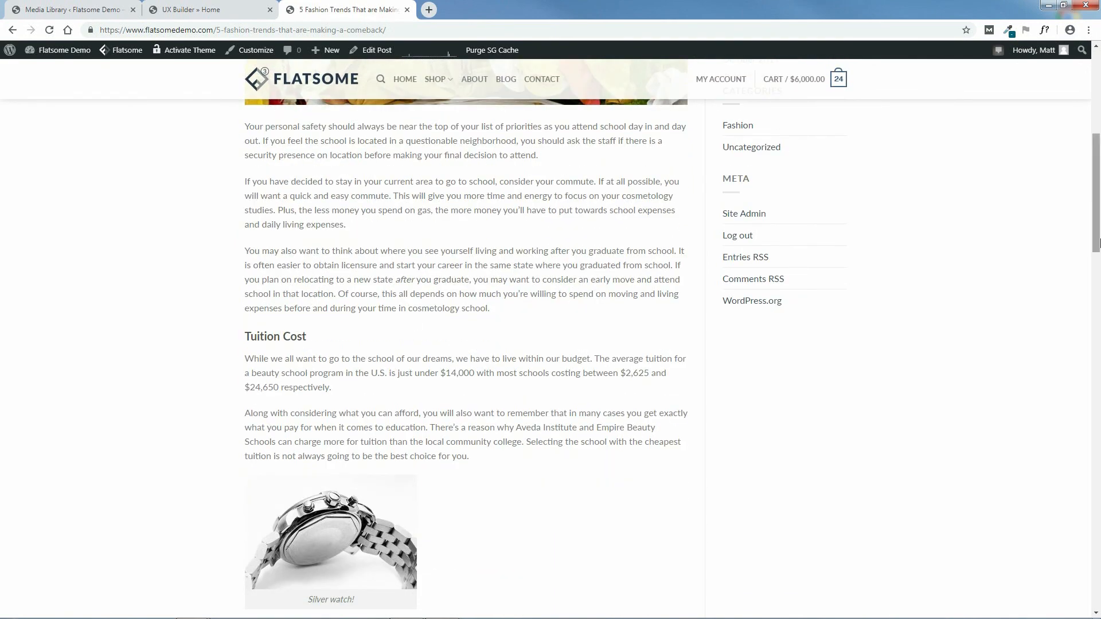
scroll(354, 255, down, 5)
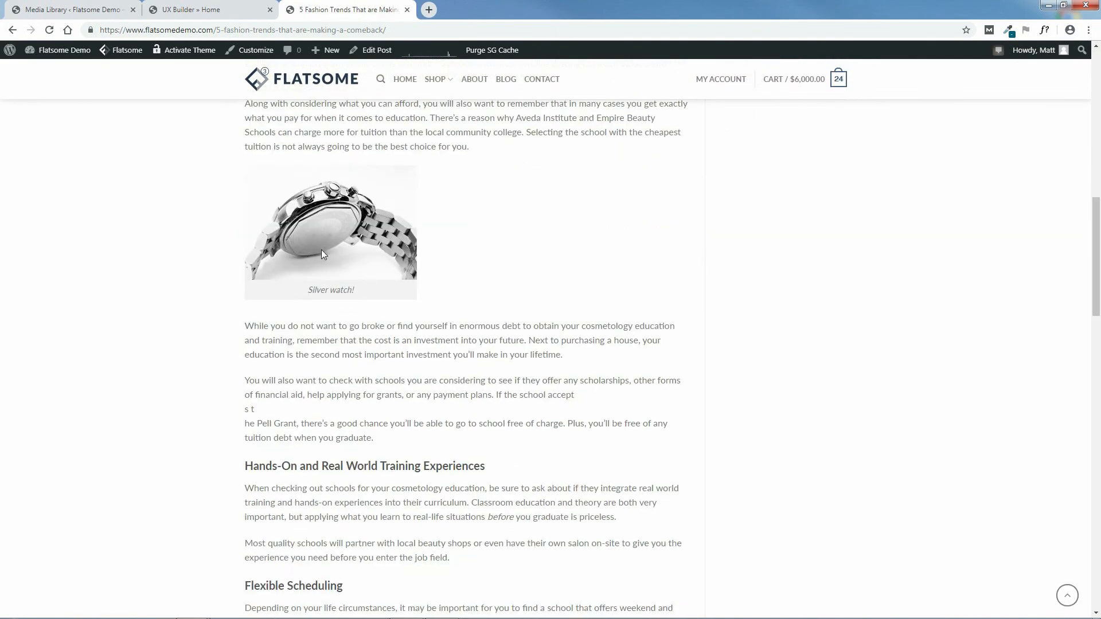
scroll(342, 157, down, 5)
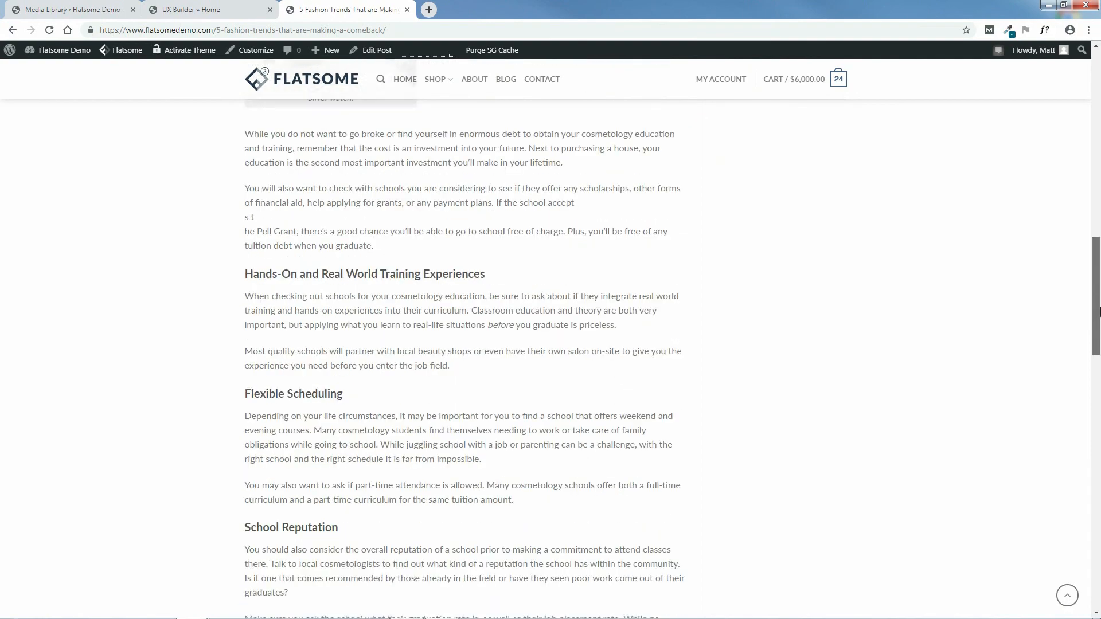
drag(1100, 400, 1100, 558)
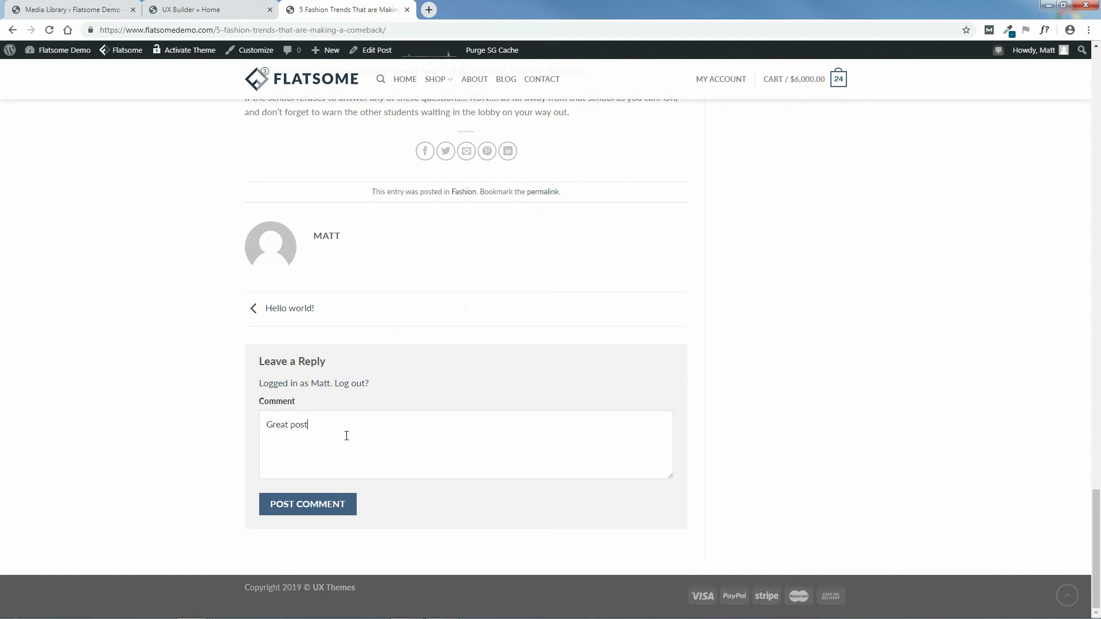
click(323, 504)
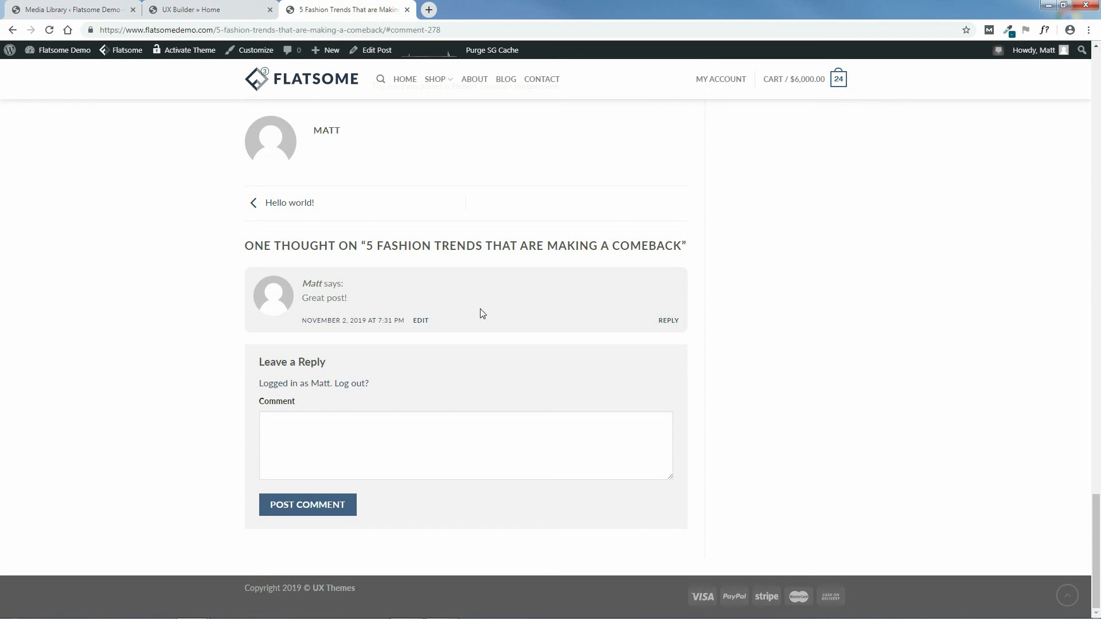
Step: Open the fashion trends post in the editor and open its publication date and time for editing
scroll(1098, 532, up, 2)
drag(1100, 533, 1096, 107)
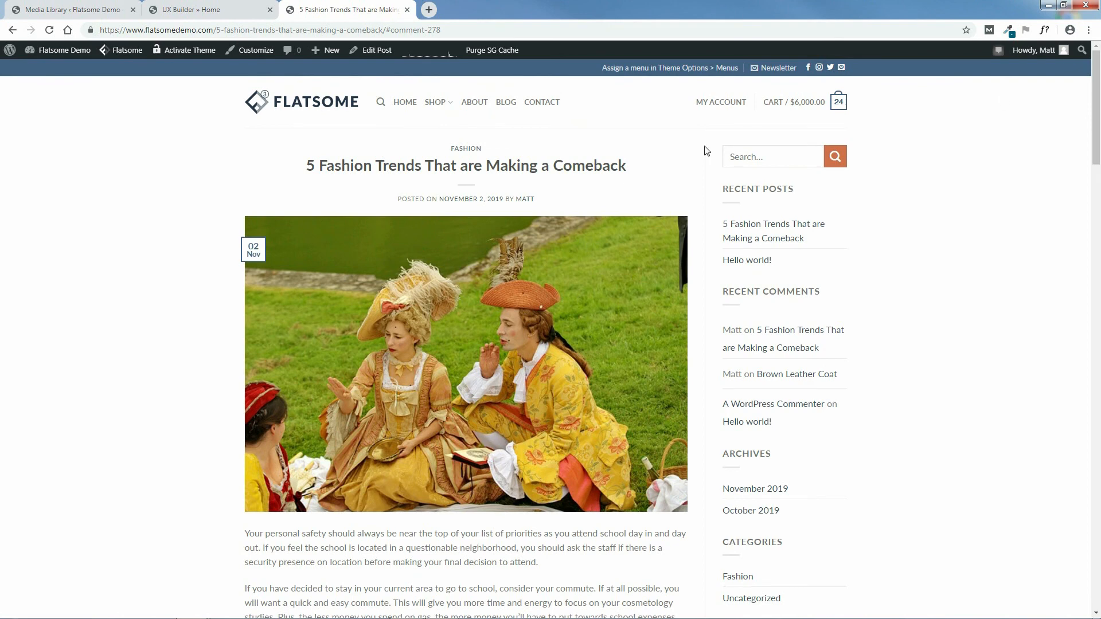
mouse_move(376, 53)
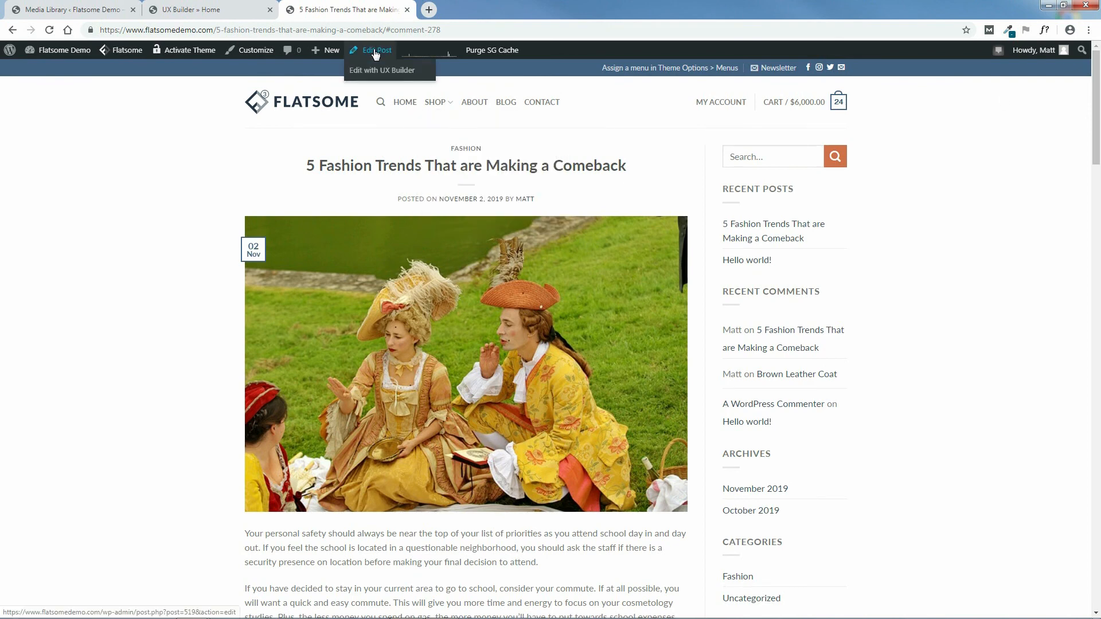
click(375, 53)
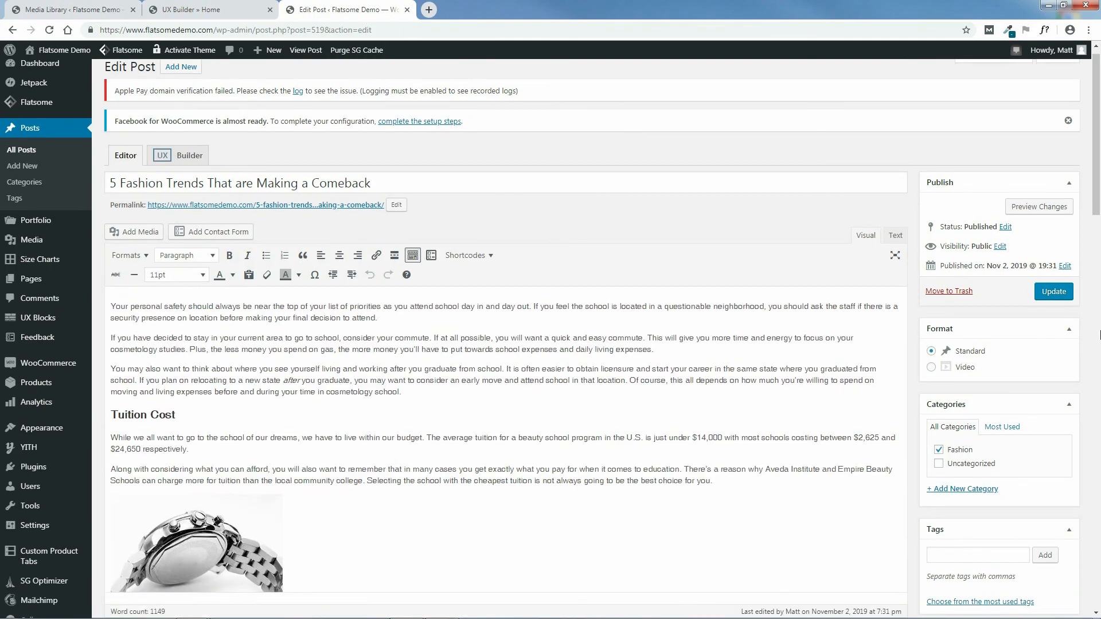
mouse_move(1098, 185)
mouse_down()
mouse_move(1098, 387)
mouse_move(1100, 165)
mouse_up()
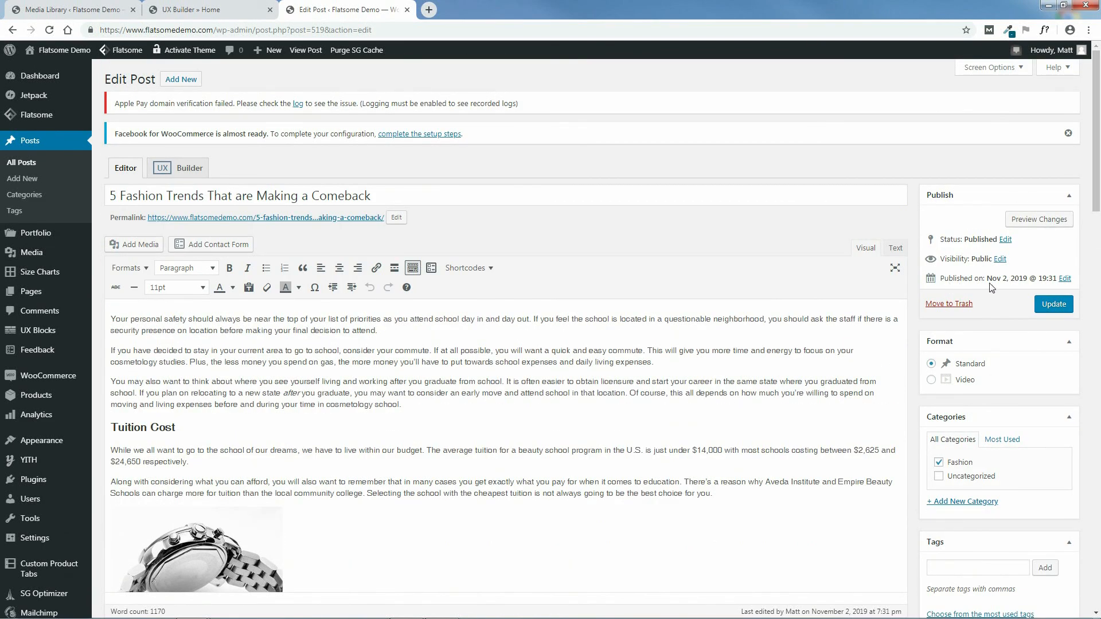
click(1065, 279)
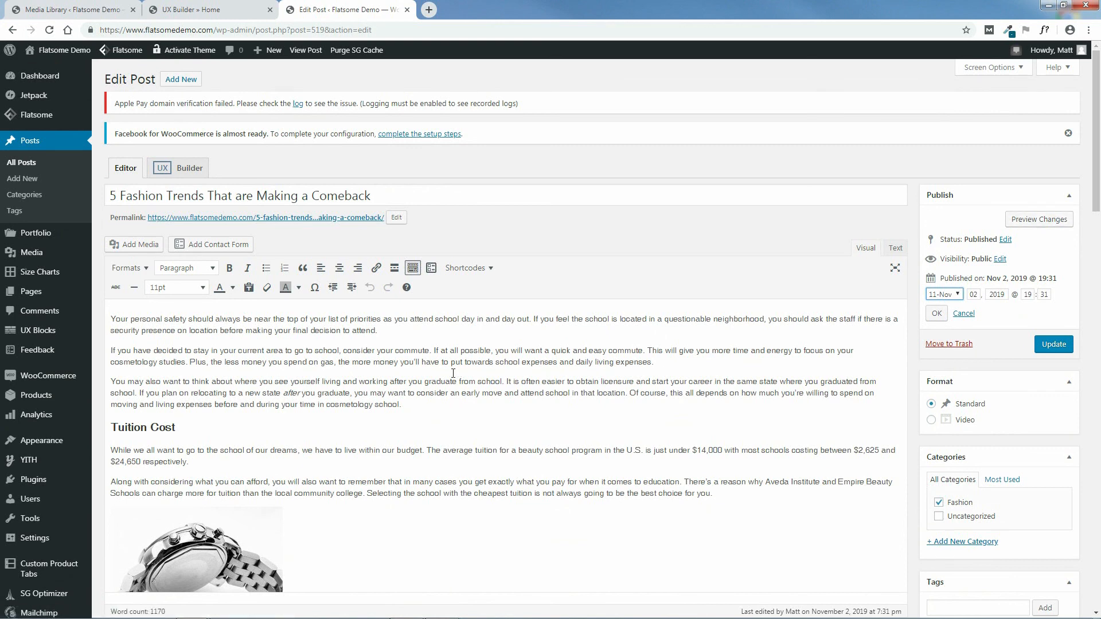
Step: Delete the silver watch image below the Tuition Cost text and preview the changed post
click(158, 555)
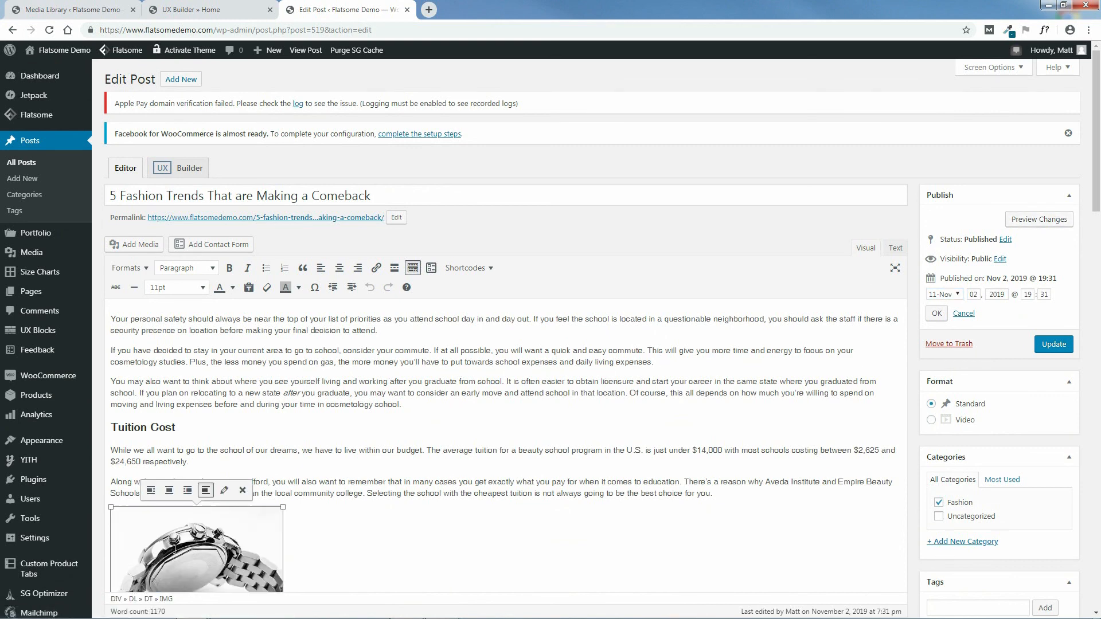
click(243, 491)
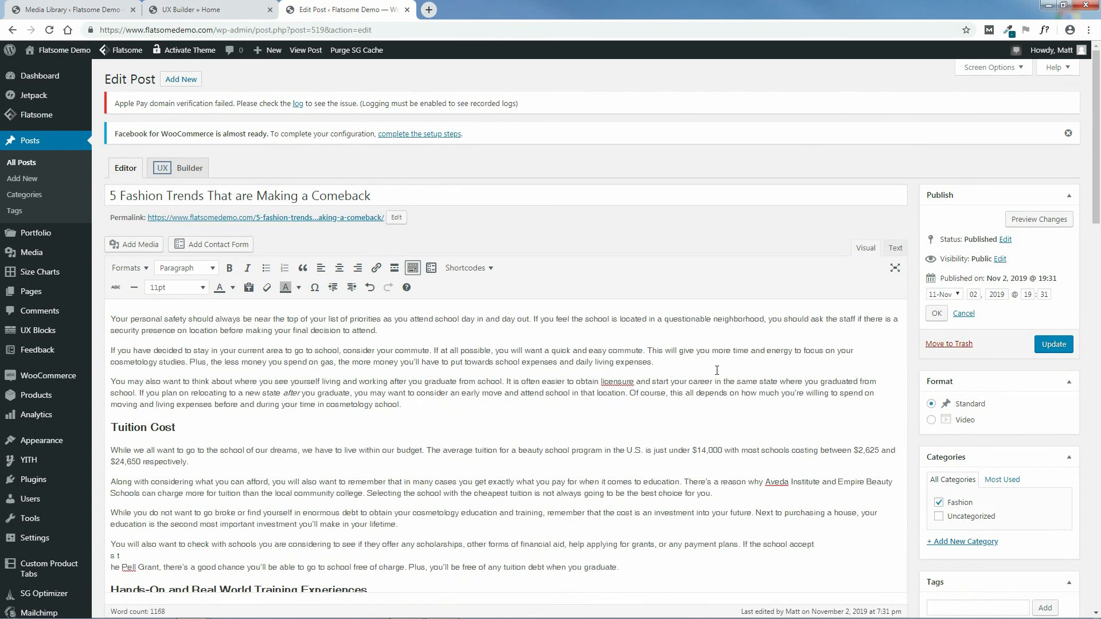
click(1039, 220)
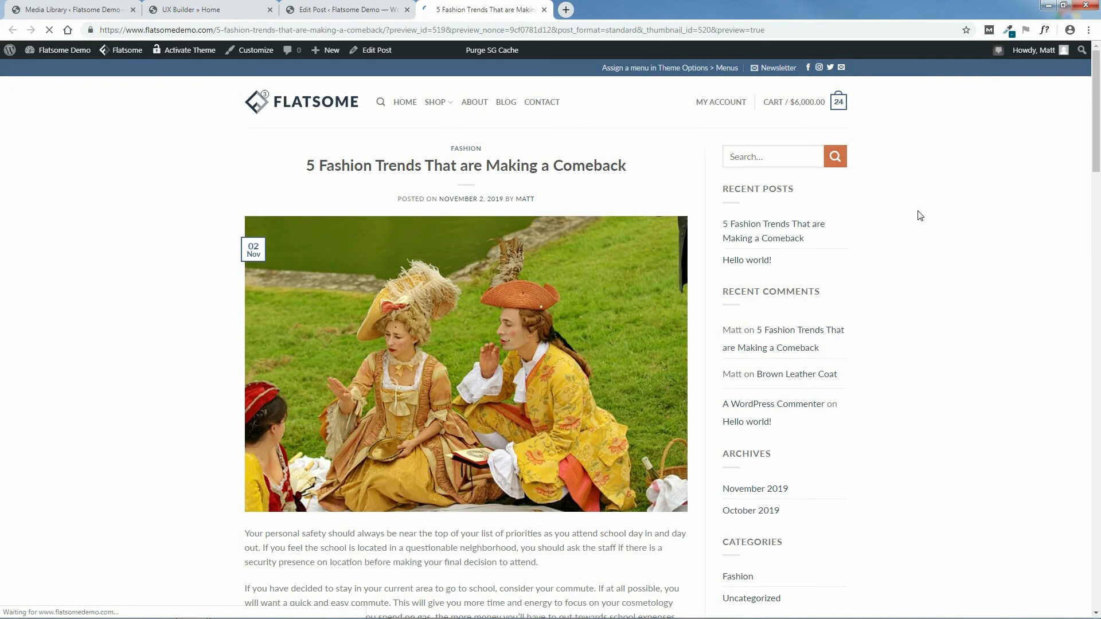
mouse_move(1097, 125)
mouse_down()
mouse_move(1099, 507)
mouse_move(1085, 362)
mouse_move(1084, 112)
mouse_up()
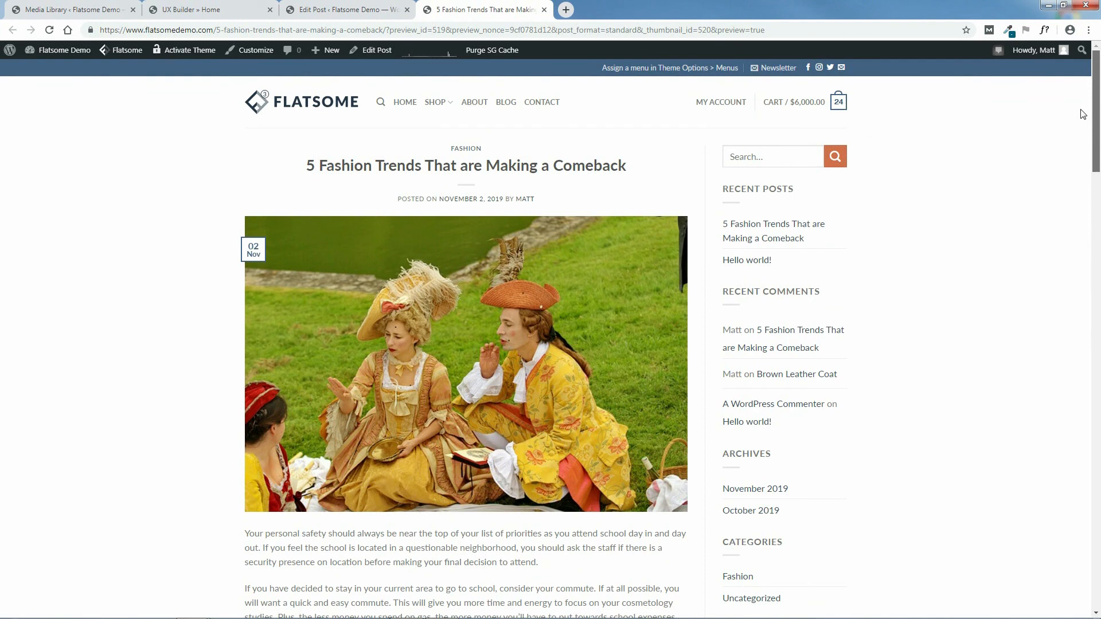
Step: Open the live post through its permalink, compare its watch image section with the preview, and close both views
click(352, 10)
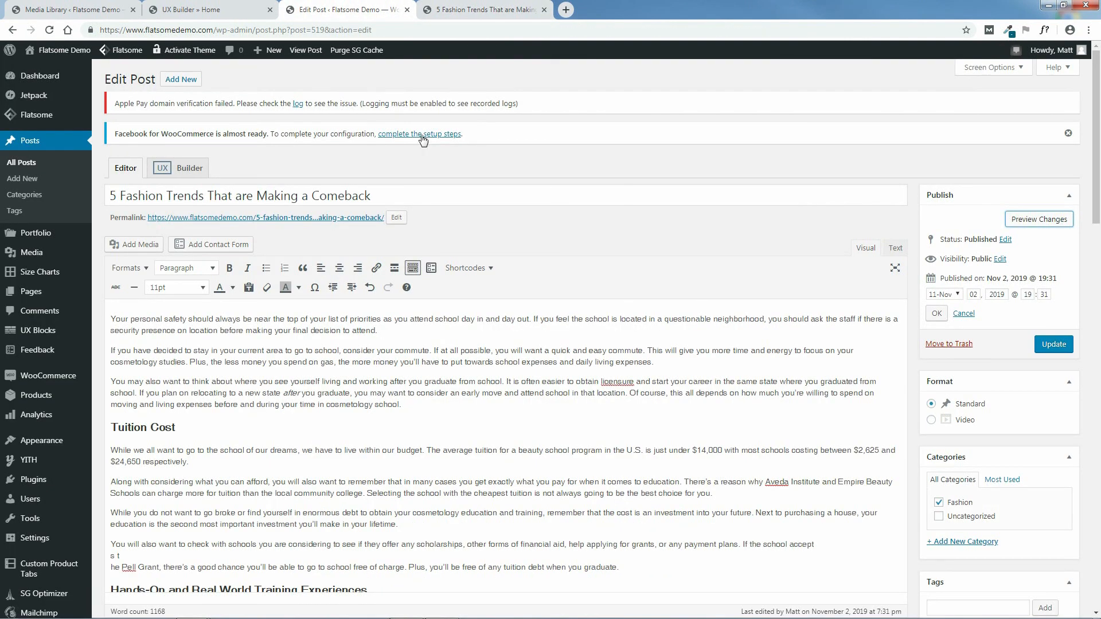
right_click(348, 219)
click(366, 227)
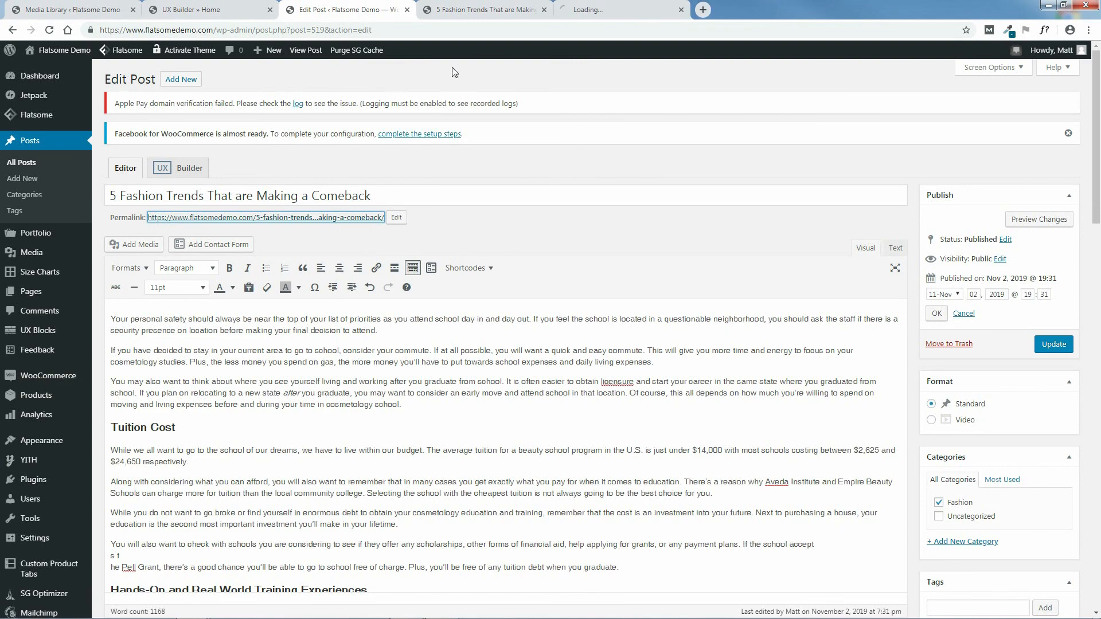
click(602, 8)
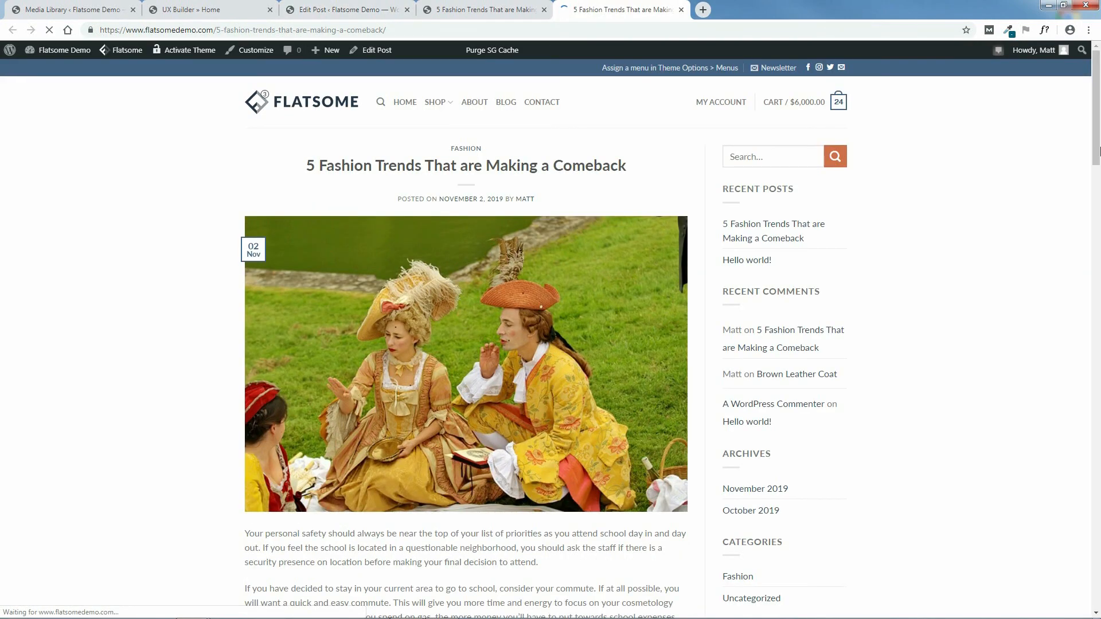
scroll(1099, 114, down, 10)
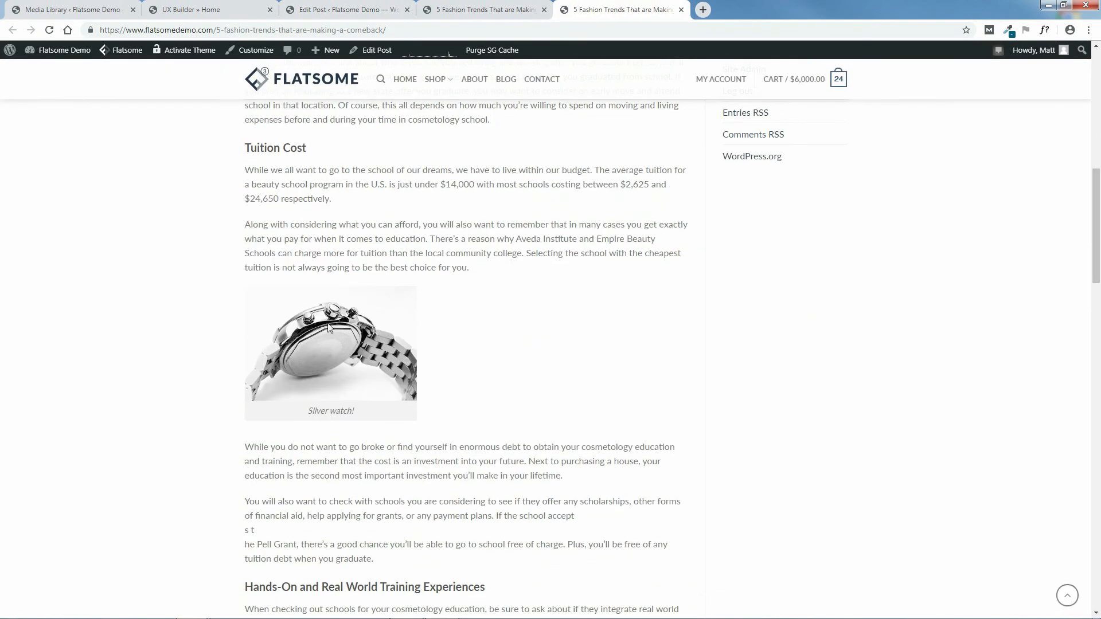
click(492, 9)
mouse_move(1099, 116)
mouse_down()
mouse_move(1099, 282)
mouse_move(1099, 109)
mouse_up()
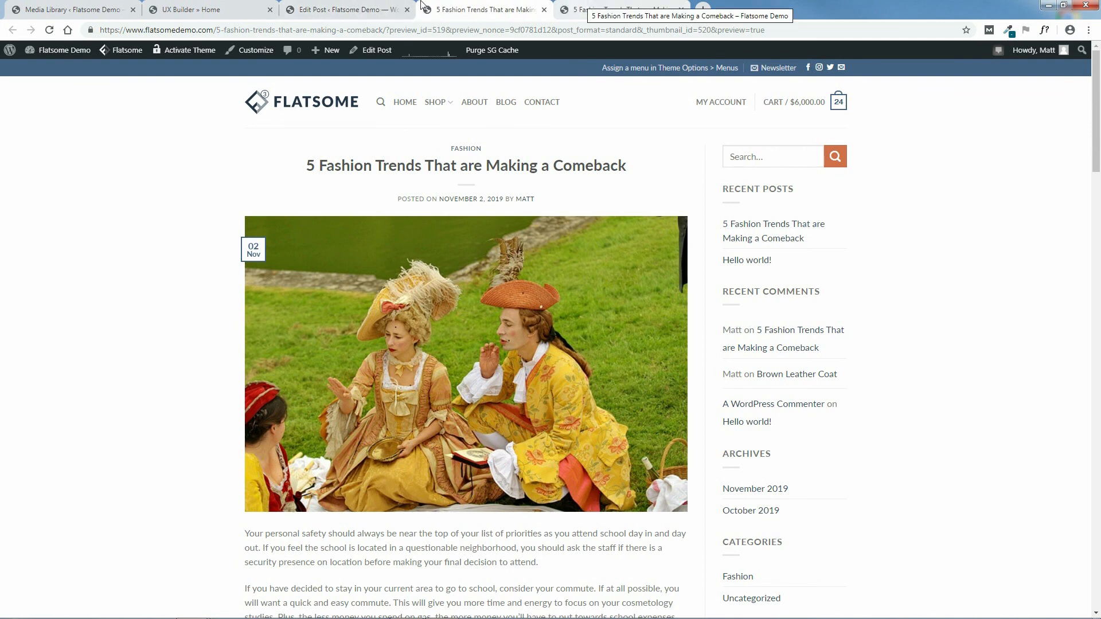
click(545, 10)
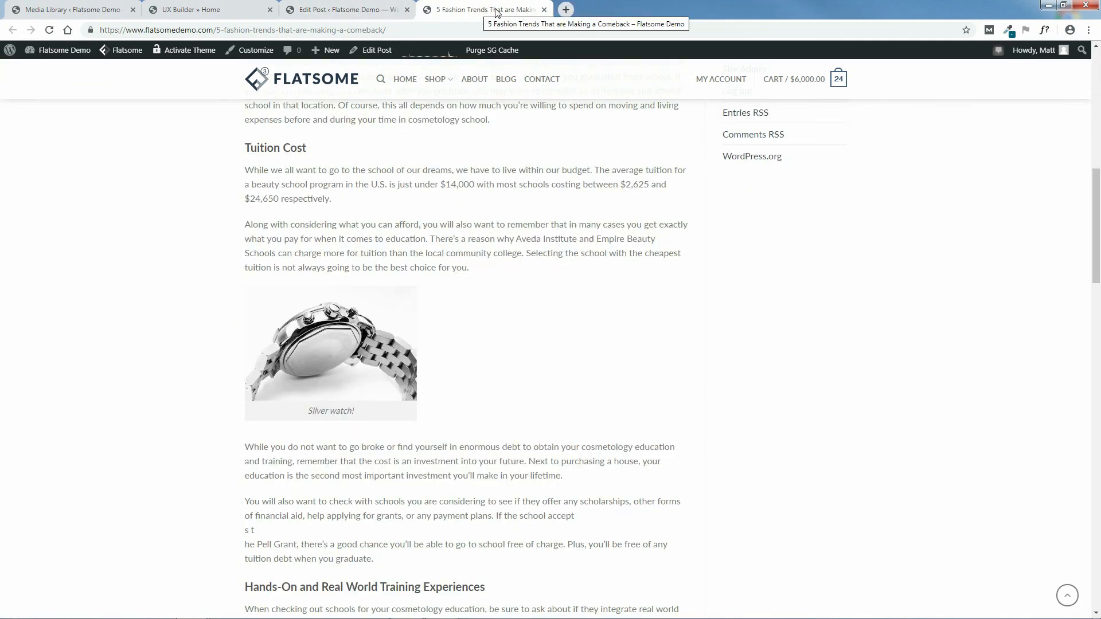
click(544, 10)
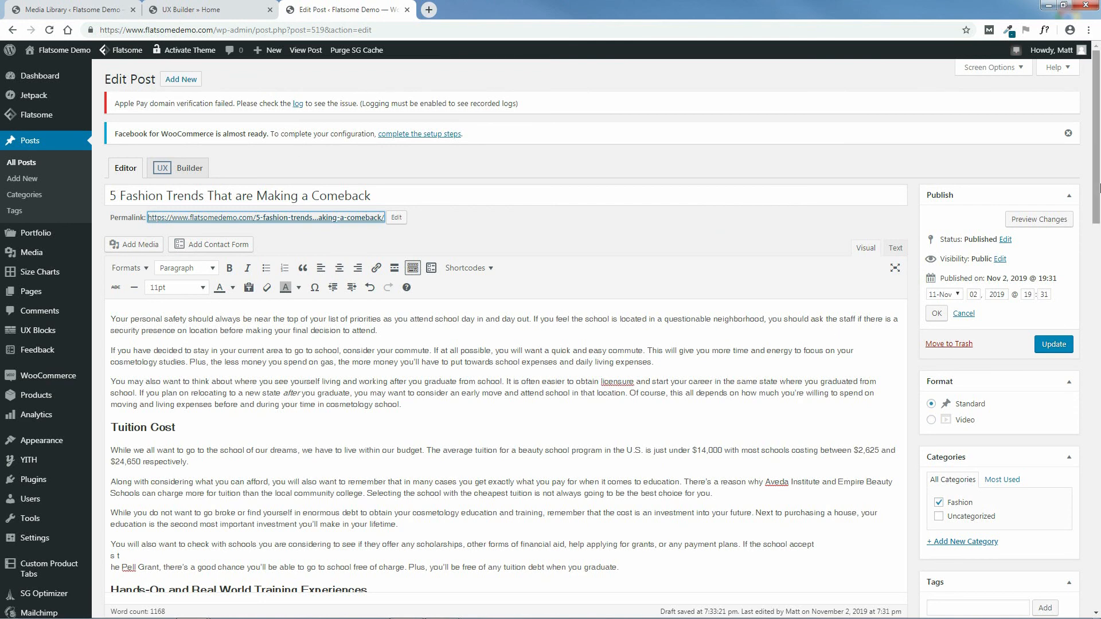
Step: Undo the removal of the watch image and update the fashion trends post
mouse_move(1099, 186)
mouse_down()
mouse_move(1099, 222)
mouse_move(1099, 188)
mouse_up()
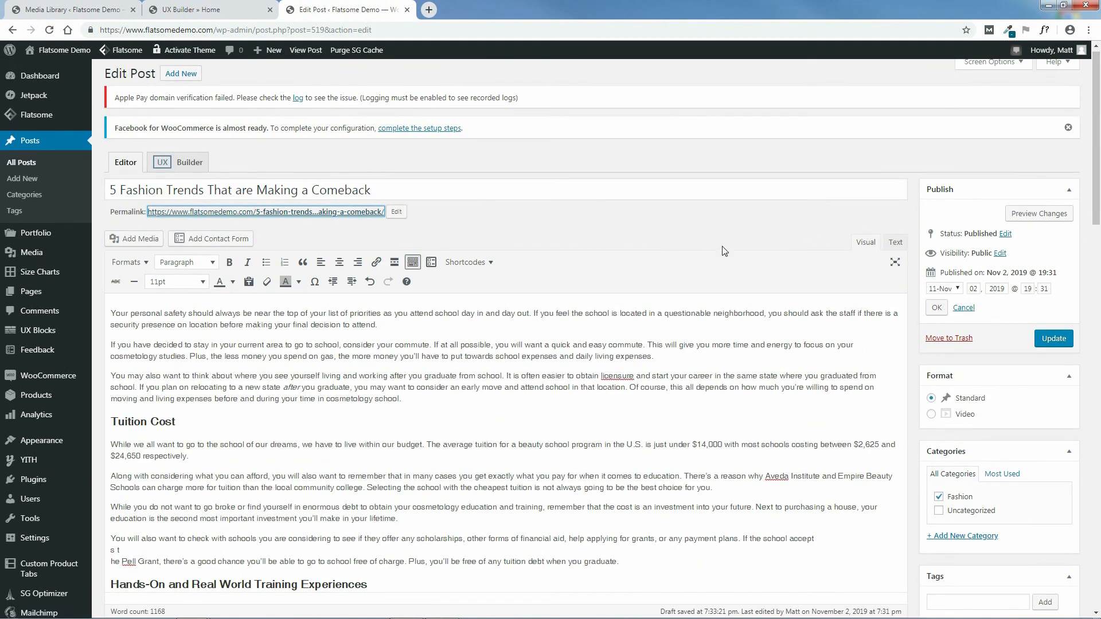
click(370, 283)
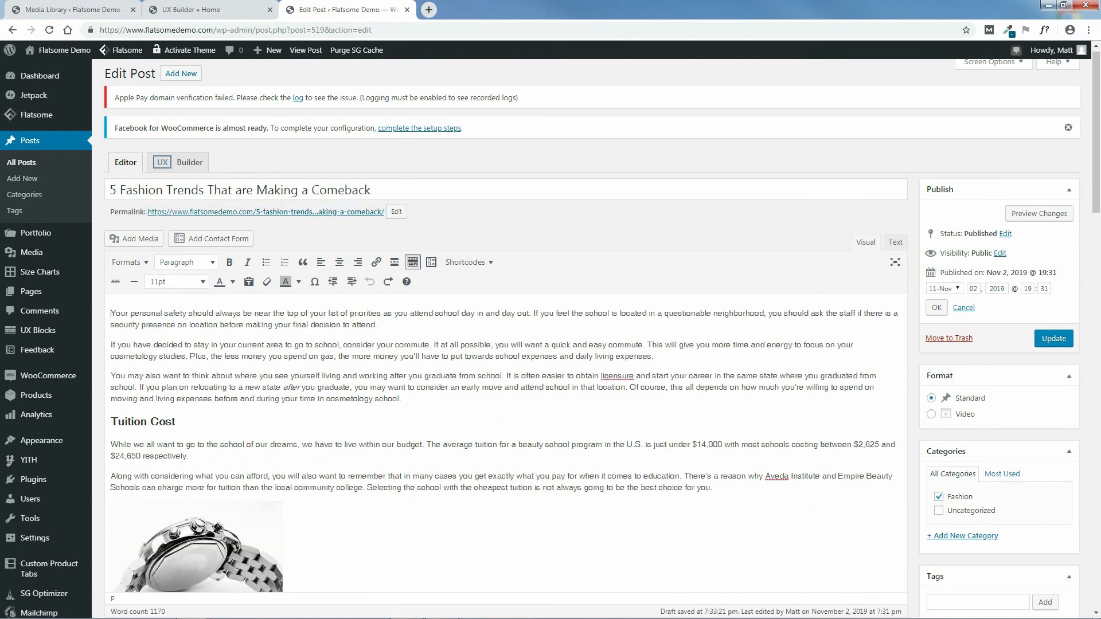
click(1052, 339)
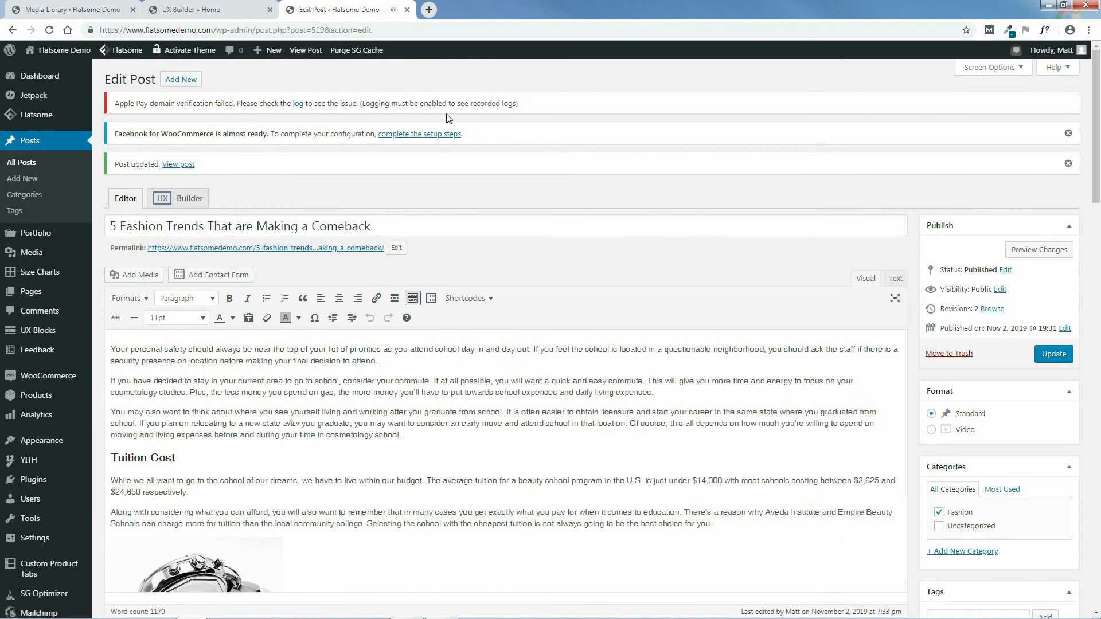
Step: Start a new blog post
click(182, 81)
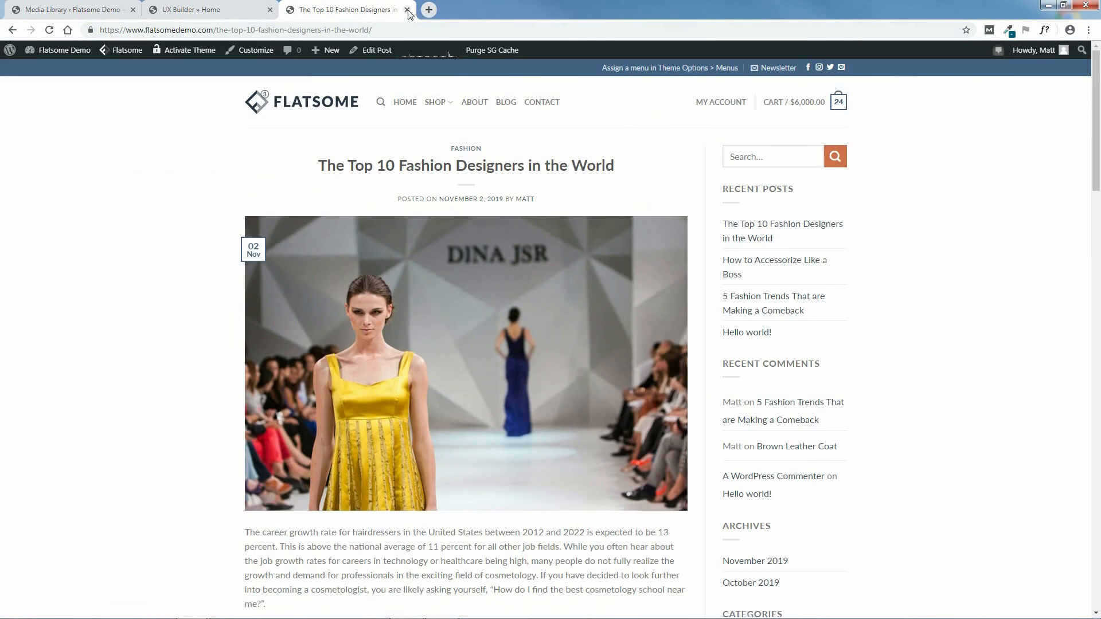
Step: On the Home page in UX Builder, find the Blog posts element and add it below the Latest News title
click(214, 10)
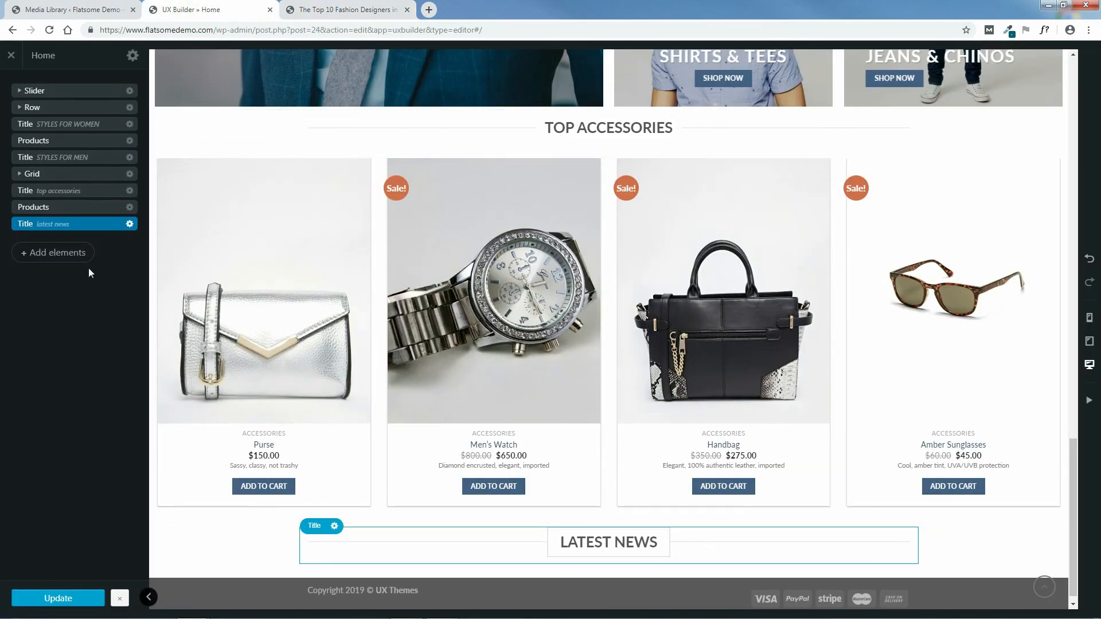
scroll(1074, 537, down, 1)
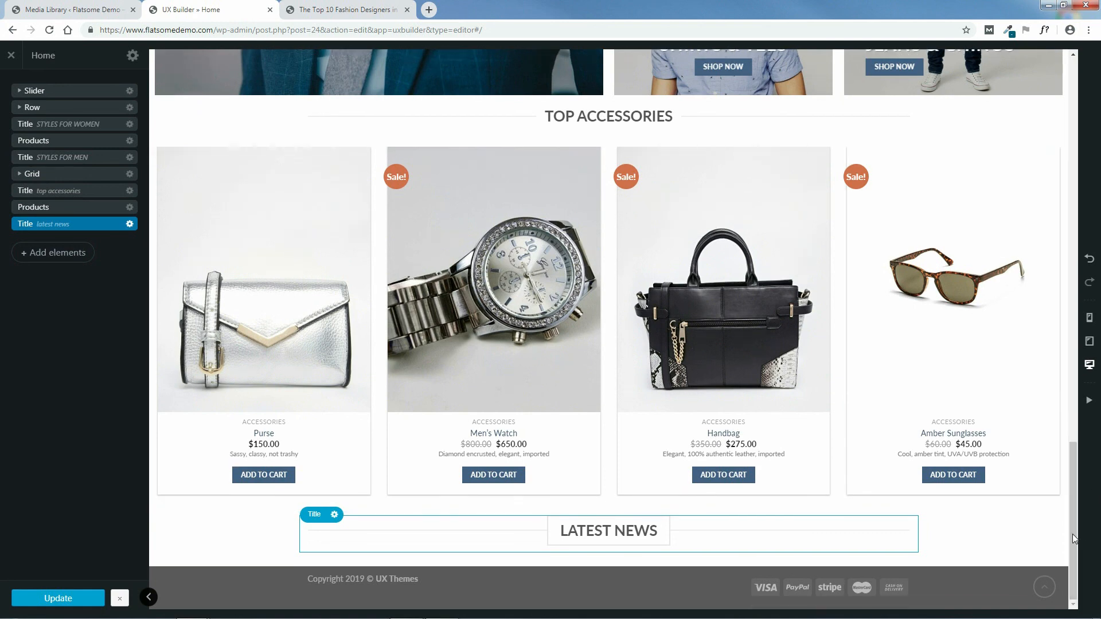
click(52, 253)
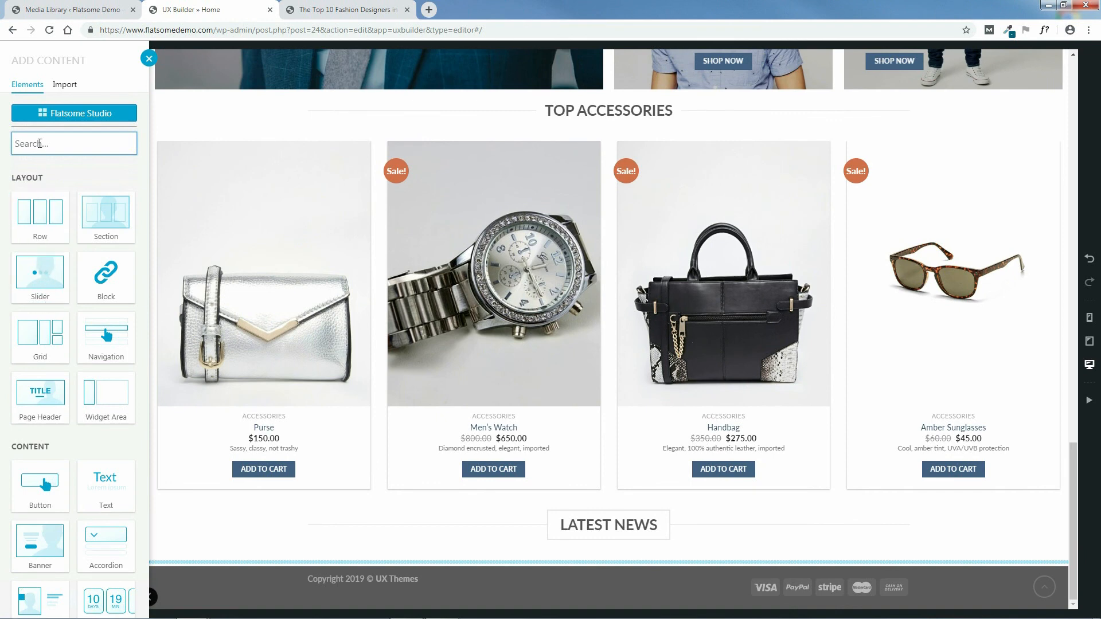
text(blog)
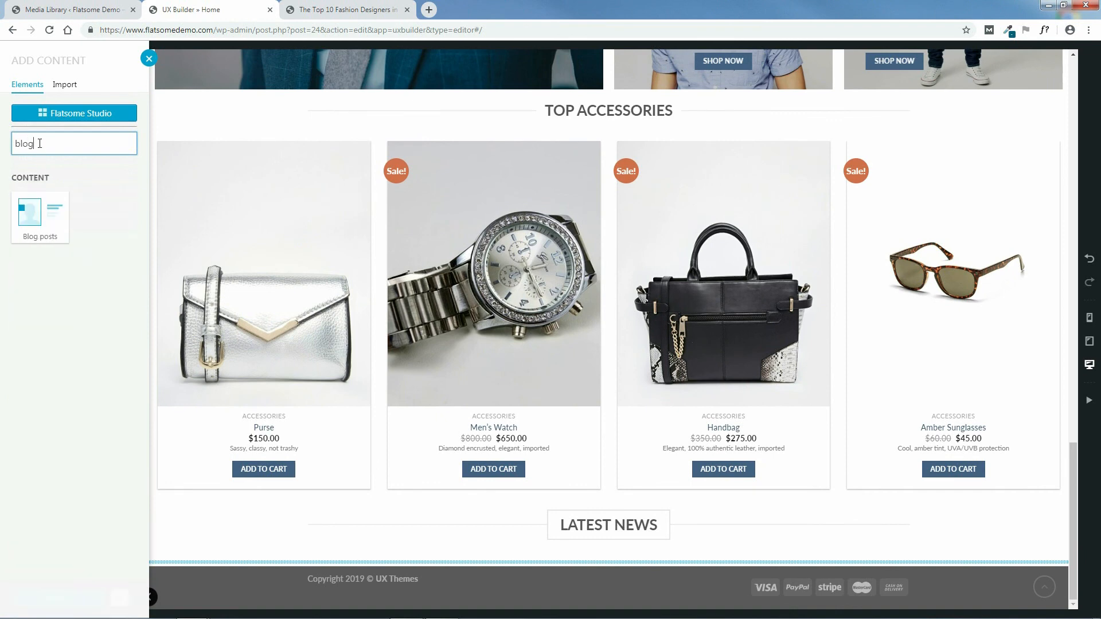
click(39, 228)
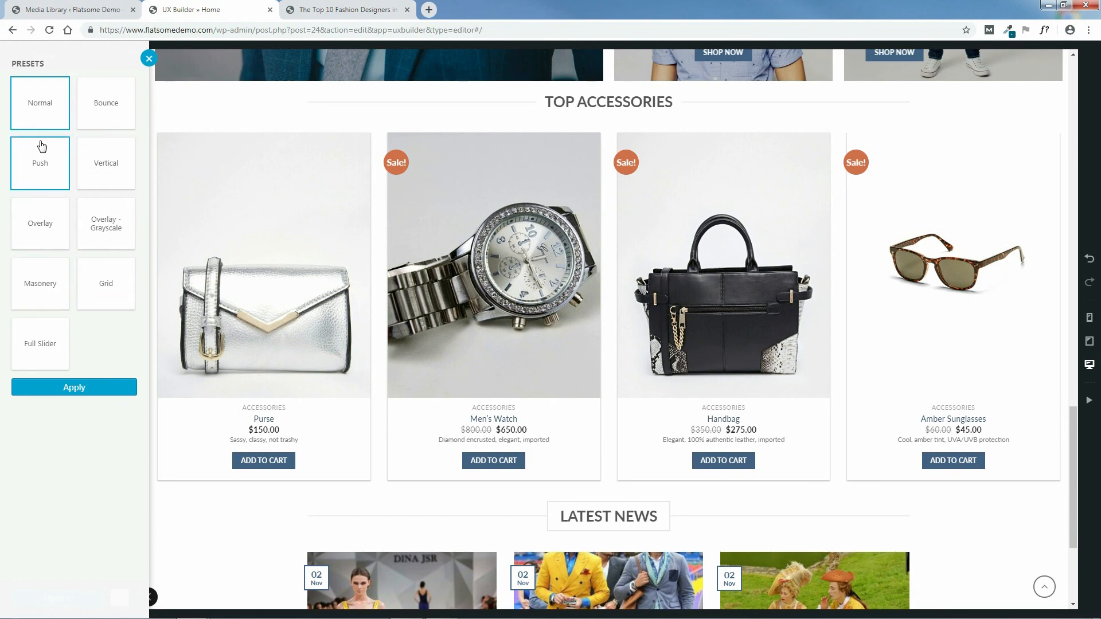
Step: Insert the blog posts with the Normal preset and set their style to Default after previewing Vertical
click(77, 390)
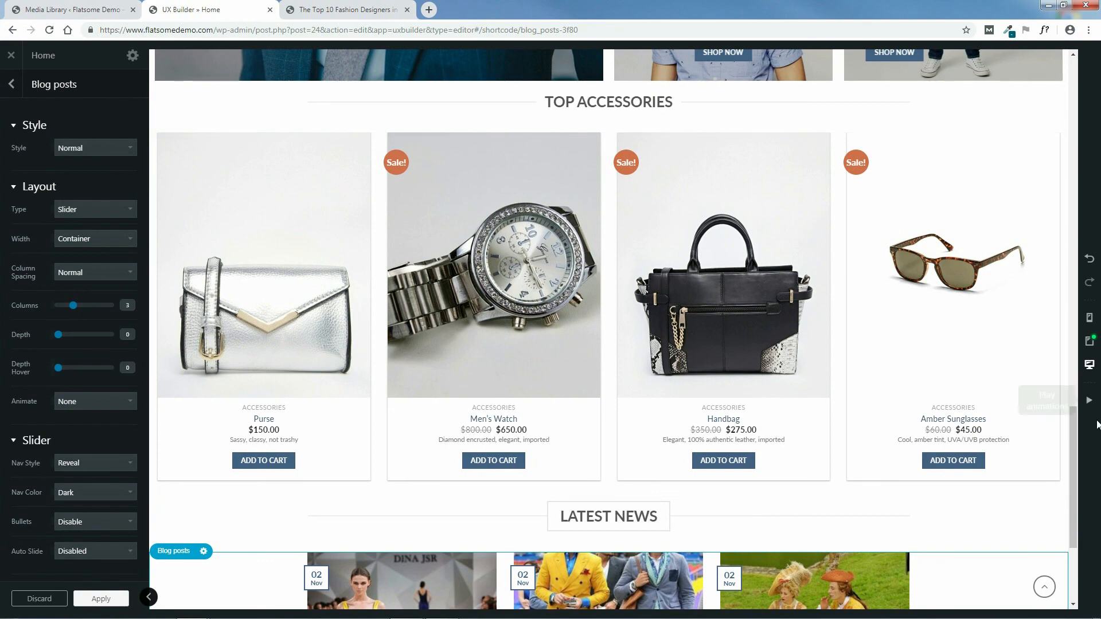
scroll(970, 483, down, 4)
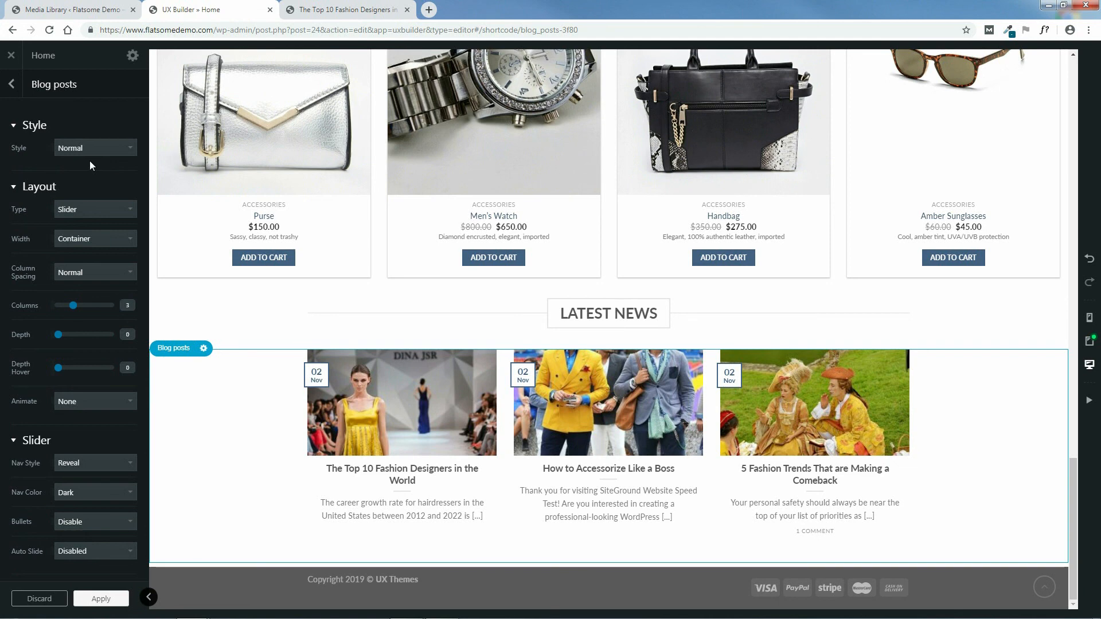
click(107, 149)
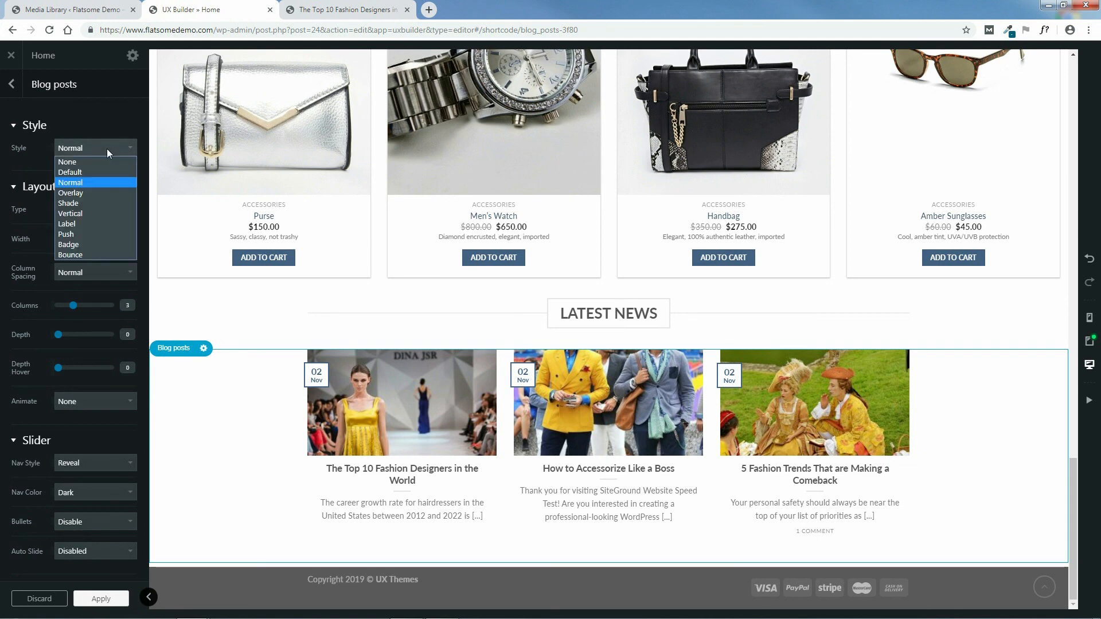
click(75, 213)
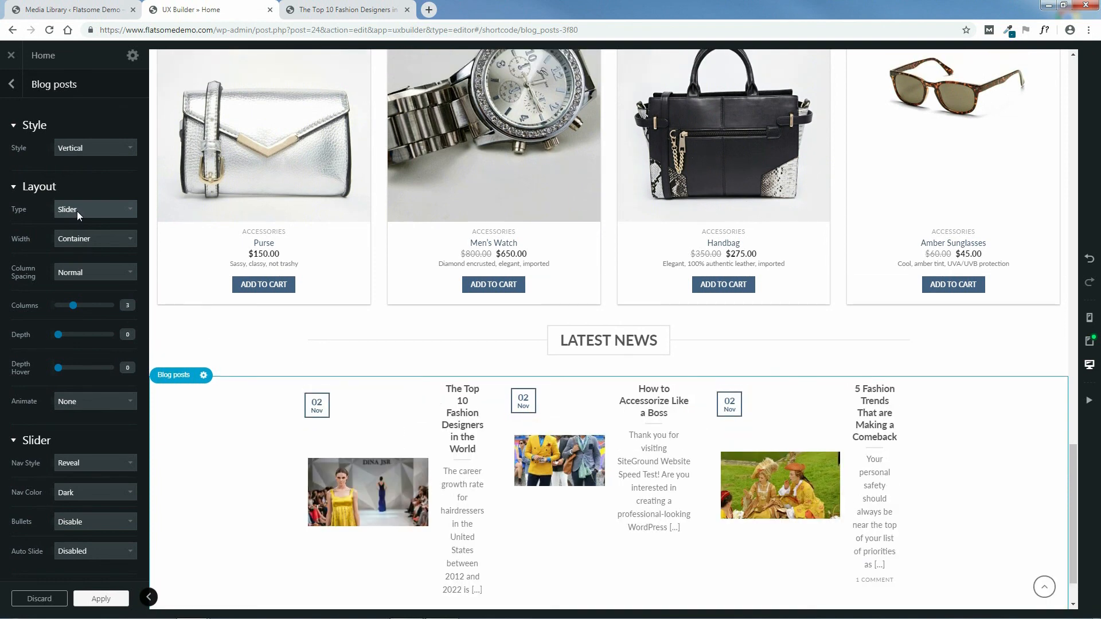
click(84, 153)
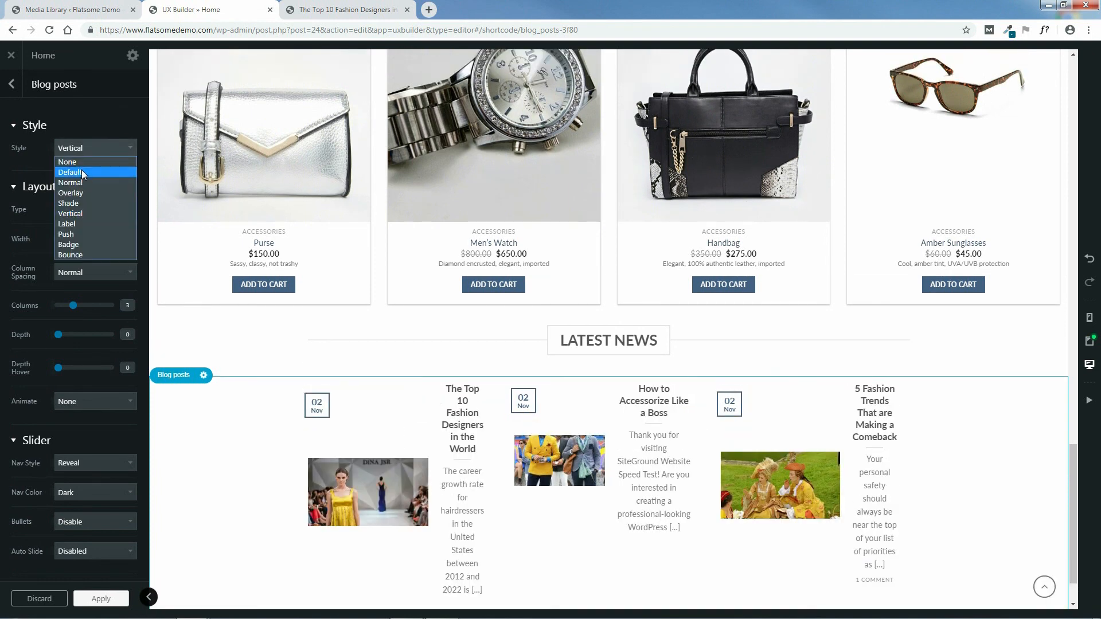
click(82, 172)
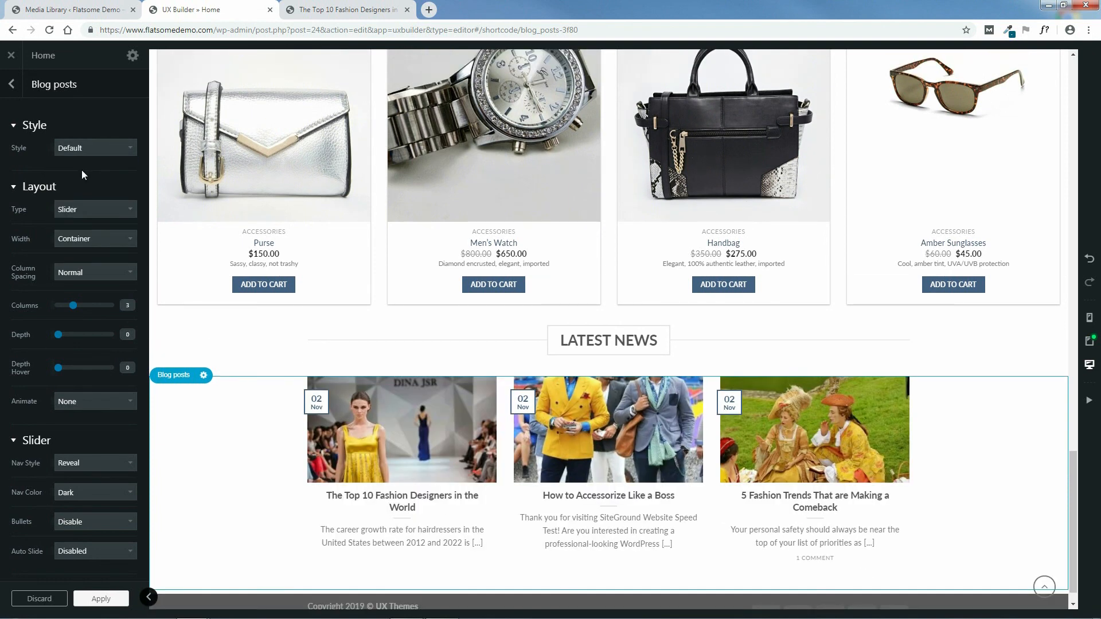
Step: Try the Full Slider layout type for the blog posts and advance through two slides
click(85, 208)
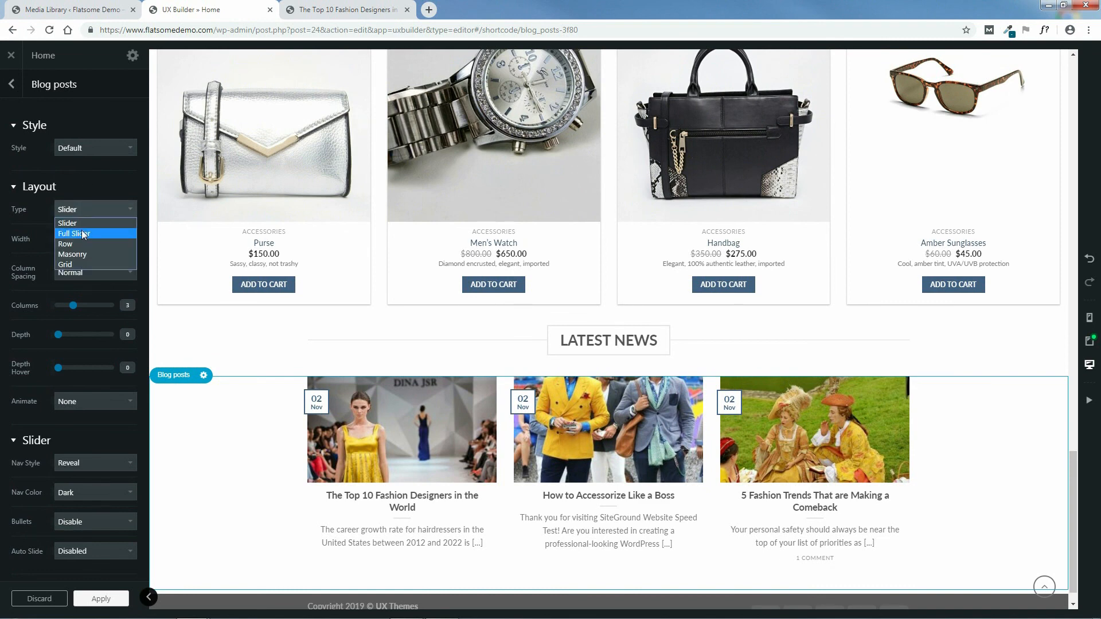
click(82, 229)
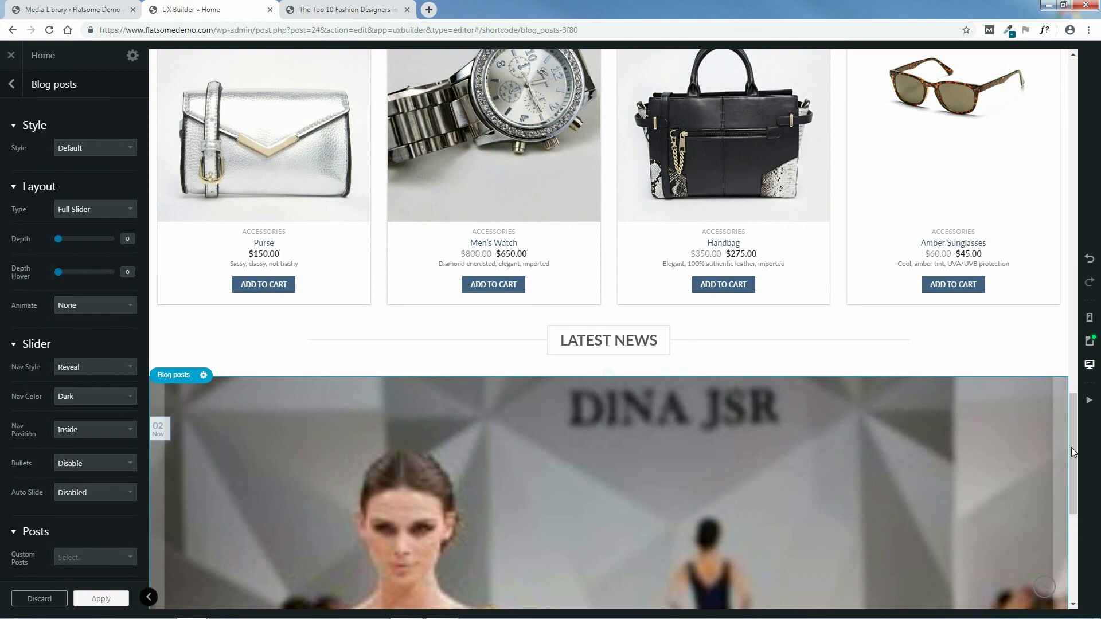
drag(1074, 447, 1076, 508)
mouse_move(1054, 373)
click(1062, 375)
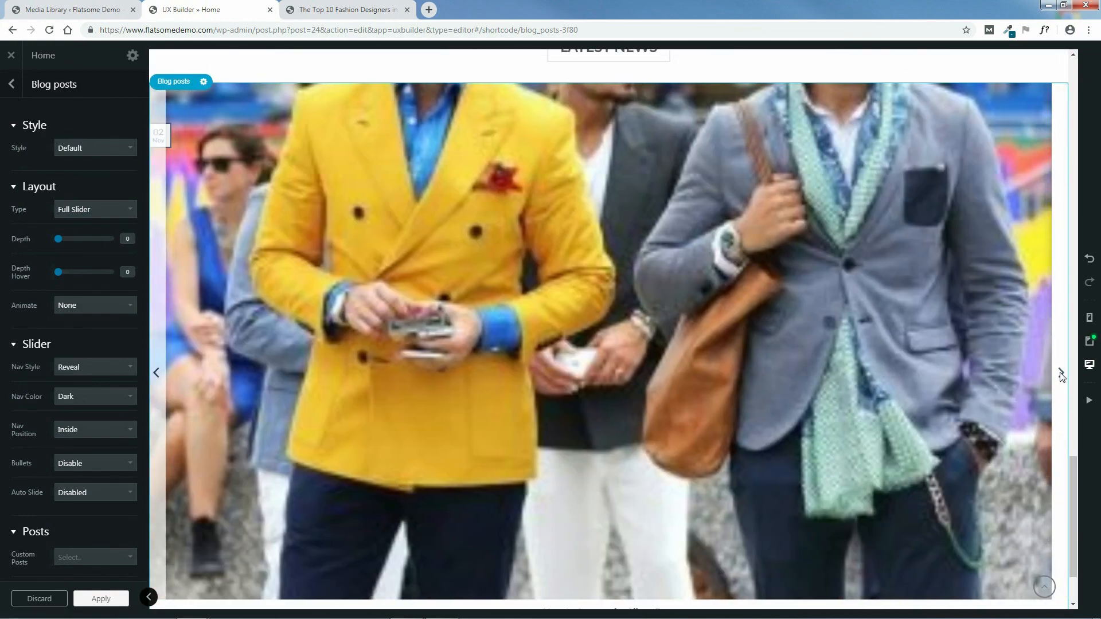
click(1061, 375)
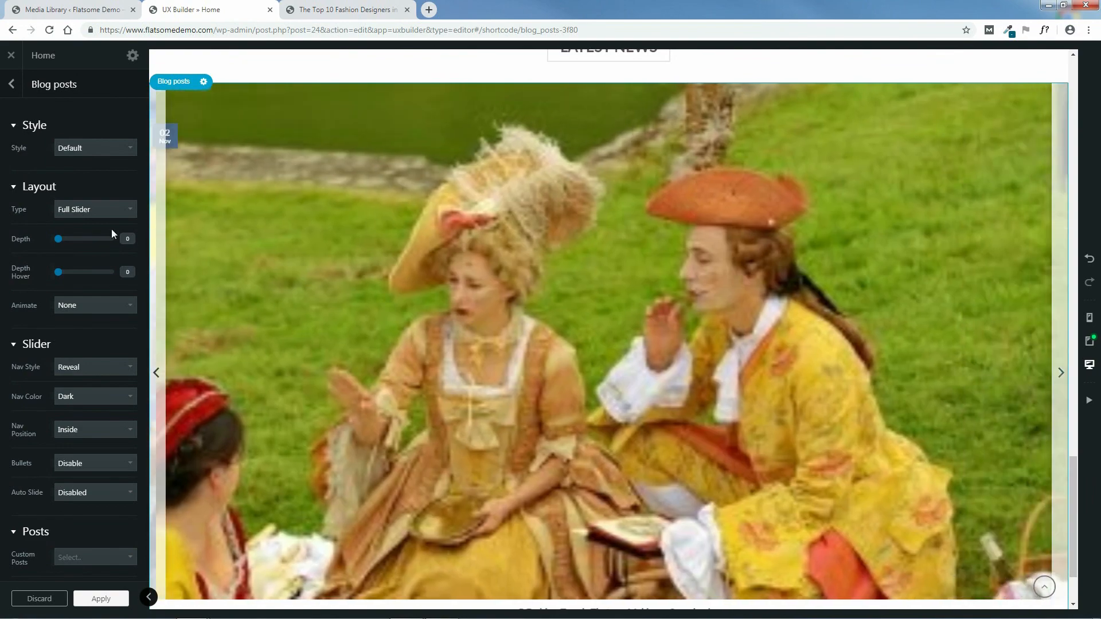
Step: Try the Row and Grid layout types on the blog posts under Latest News
click(75, 210)
click(75, 244)
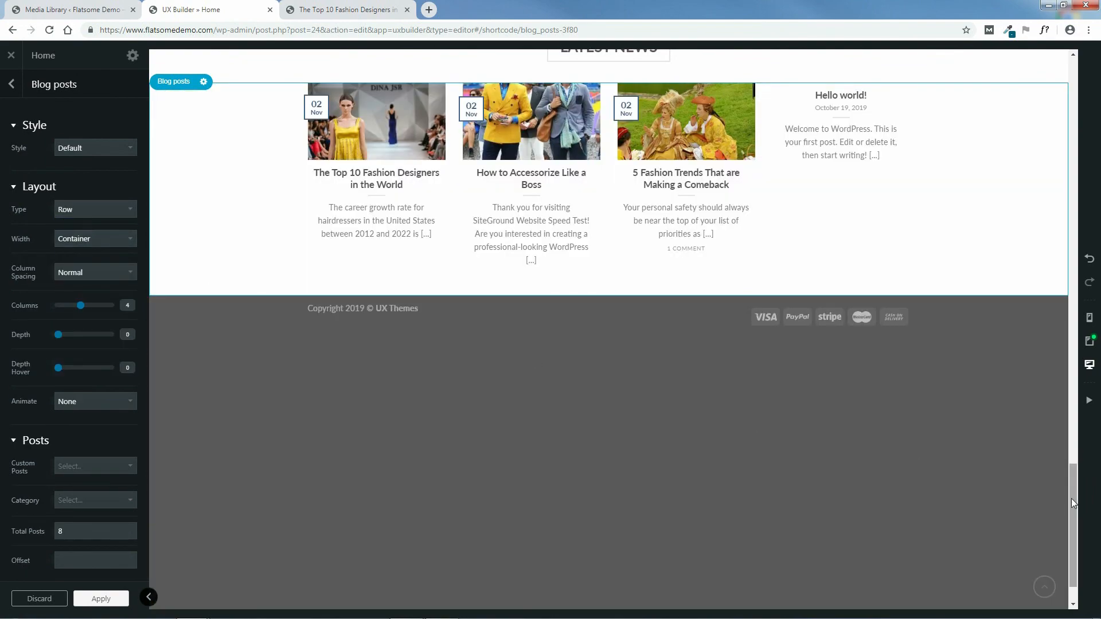
drag(1074, 496, 1074, 439)
click(74, 209)
click(81, 264)
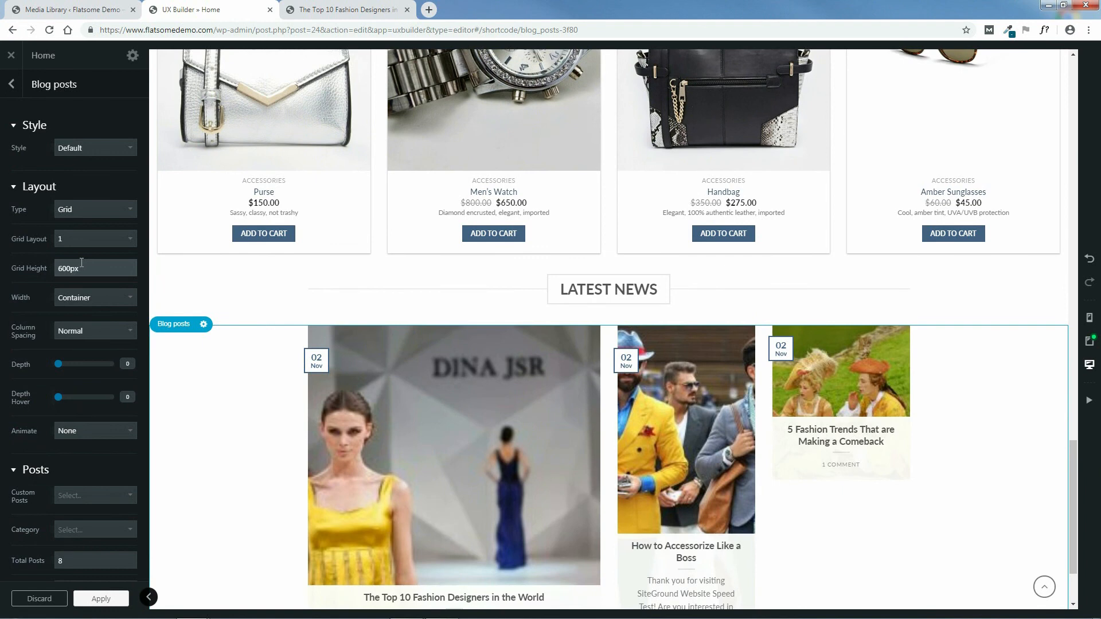
Step: Set the blog posts' layout type to Slider and their width to Full Width
click(73, 209)
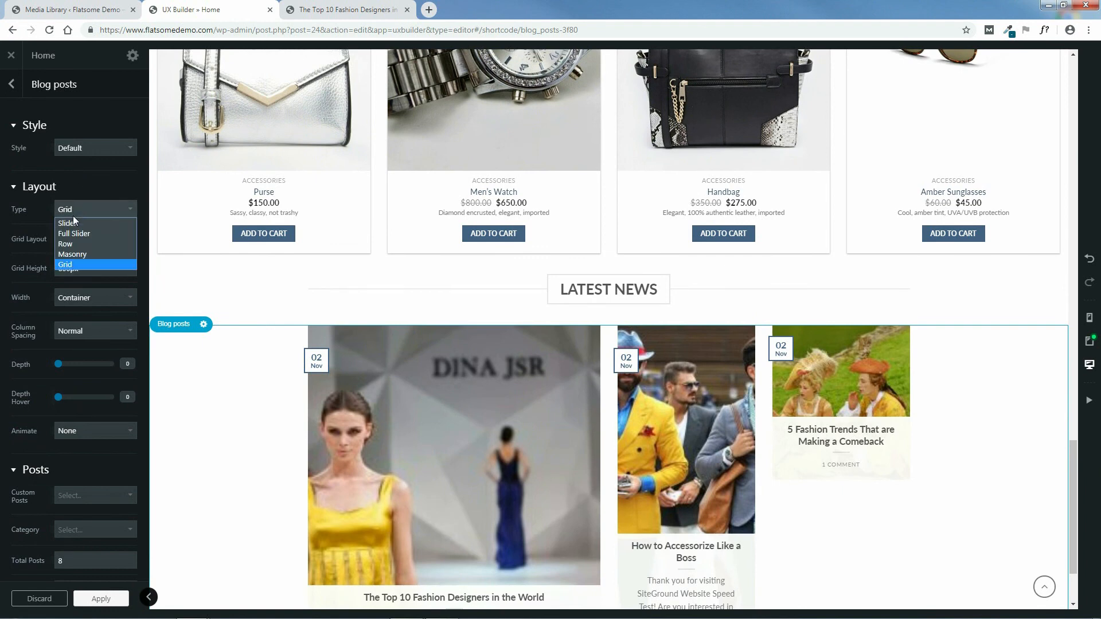
click(75, 224)
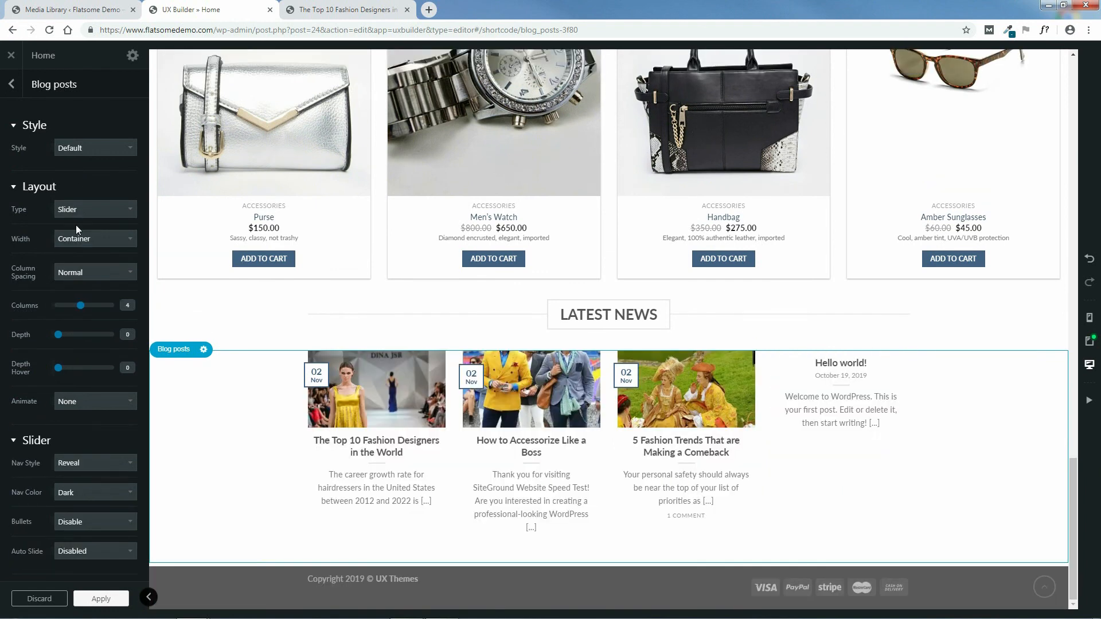
click(77, 239)
click(77, 263)
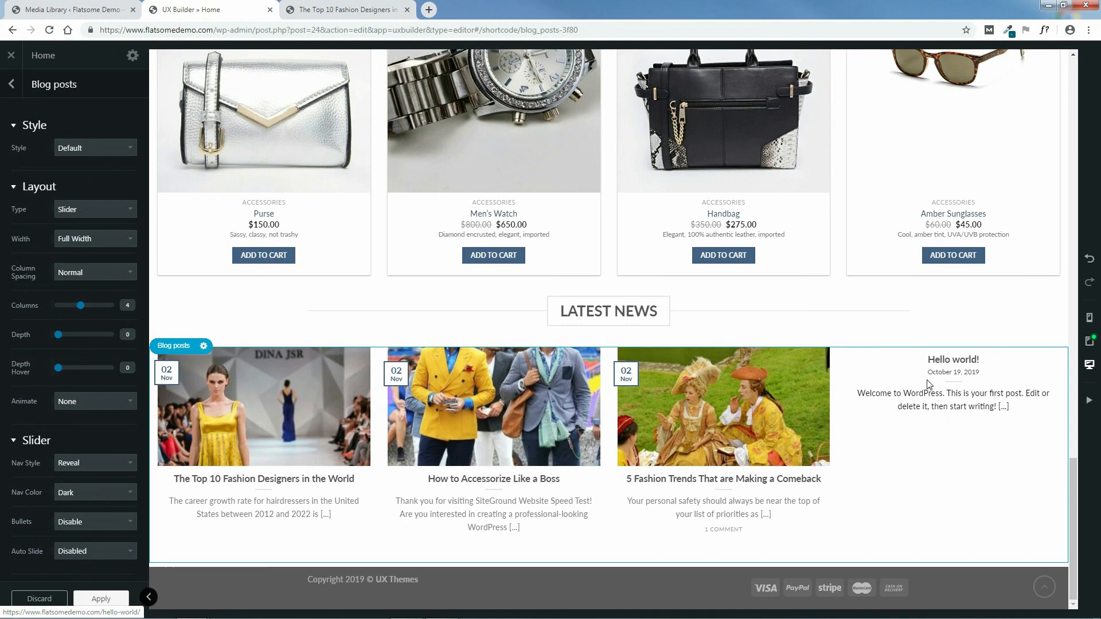
Step: Go to the list of all posts in the WordPress admin and move the "Hello world!" post to the trash
click(68, 10)
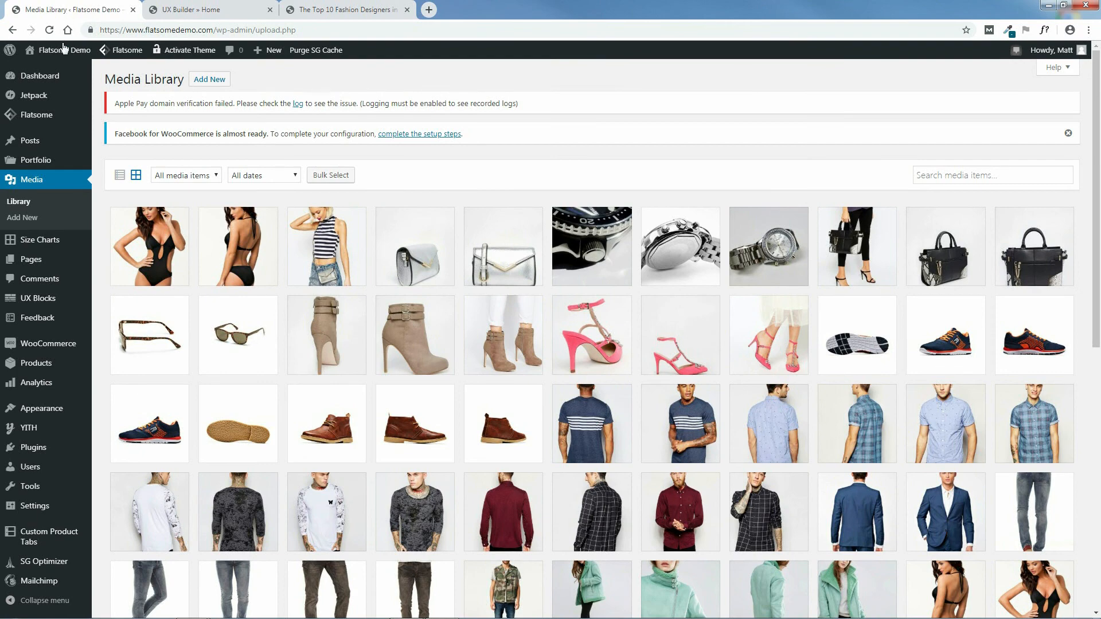
click(37, 80)
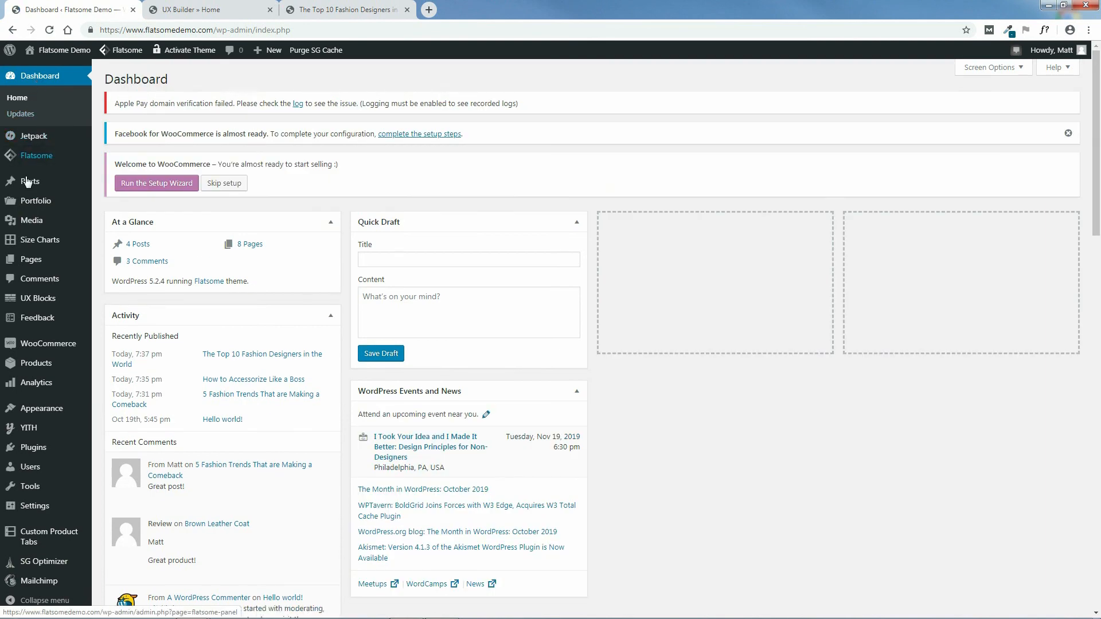
mouse_move(27, 183)
click(118, 186)
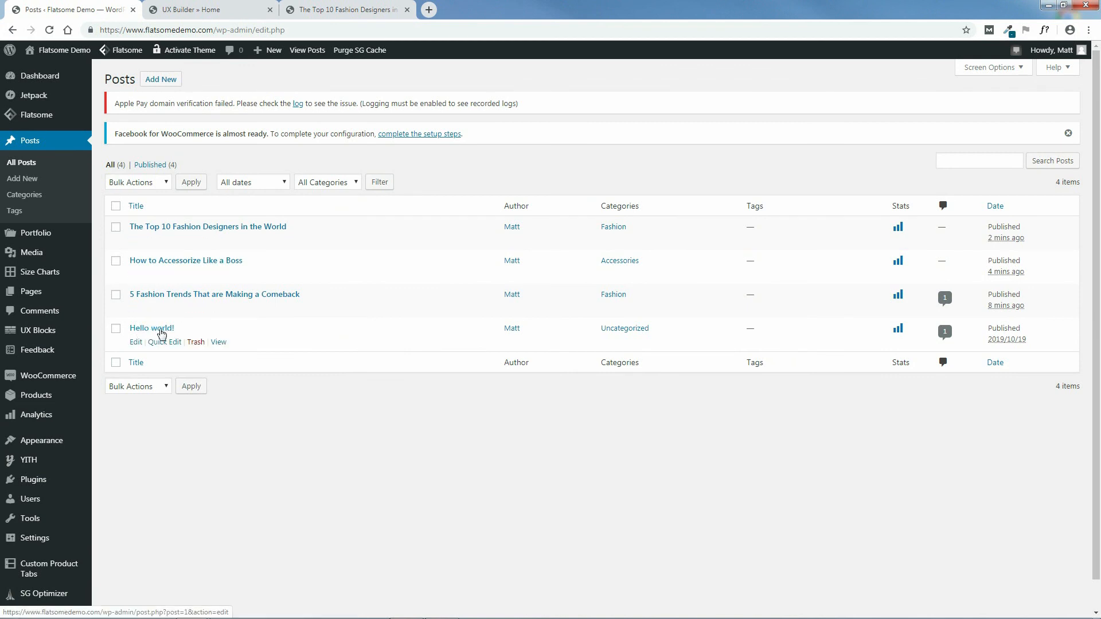
click(196, 343)
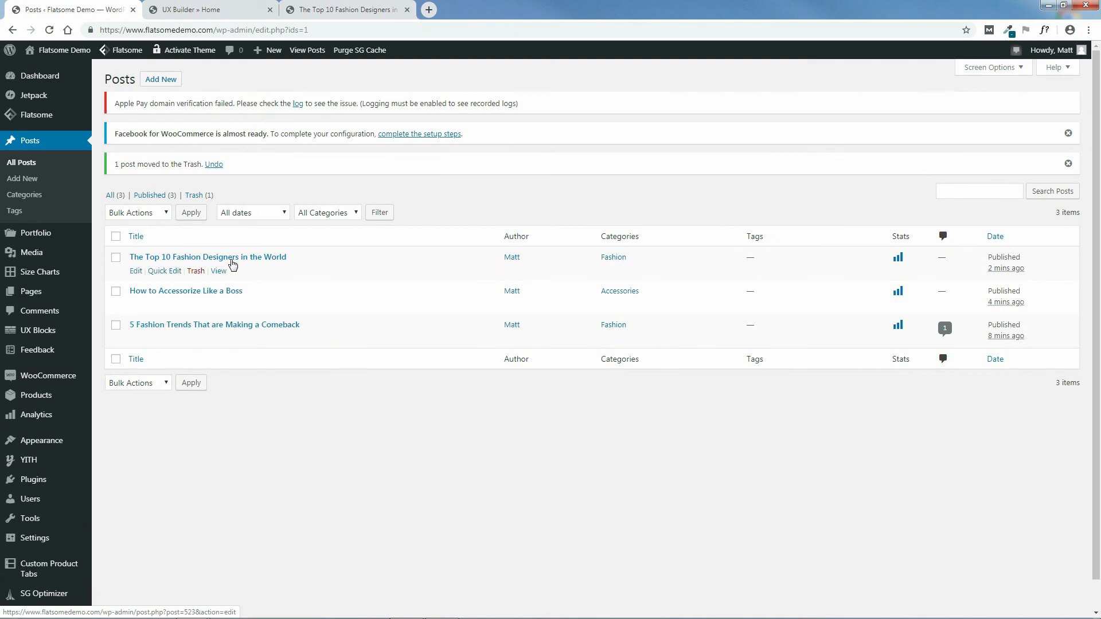
Step: Empty the posts trash to permanently delete the discarded post, and return to the dashboard
click(193, 198)
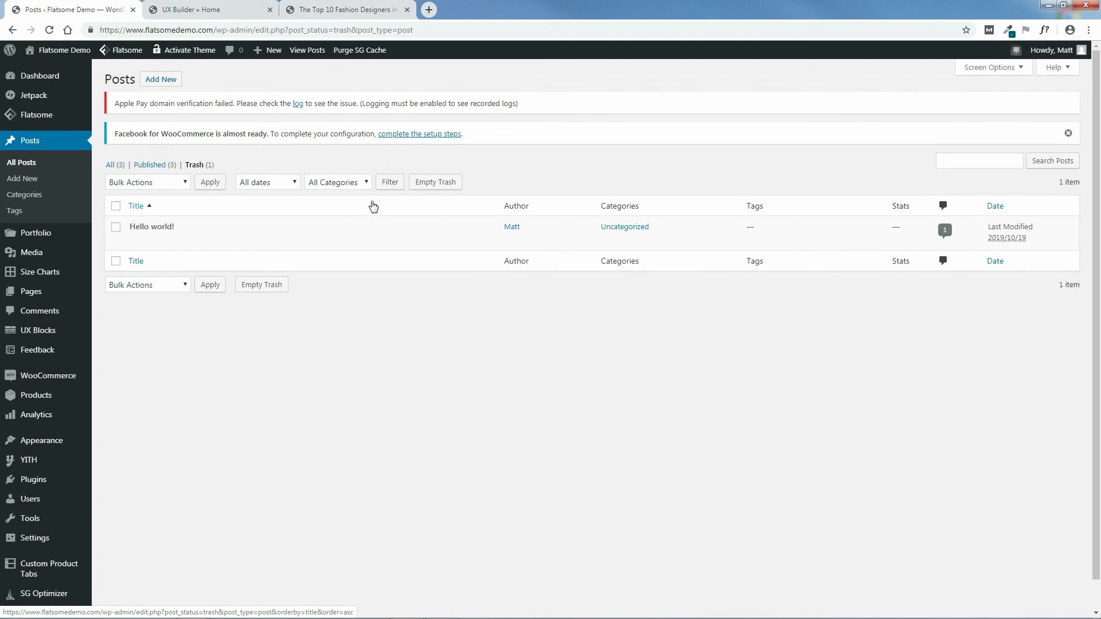
click(437, 183)
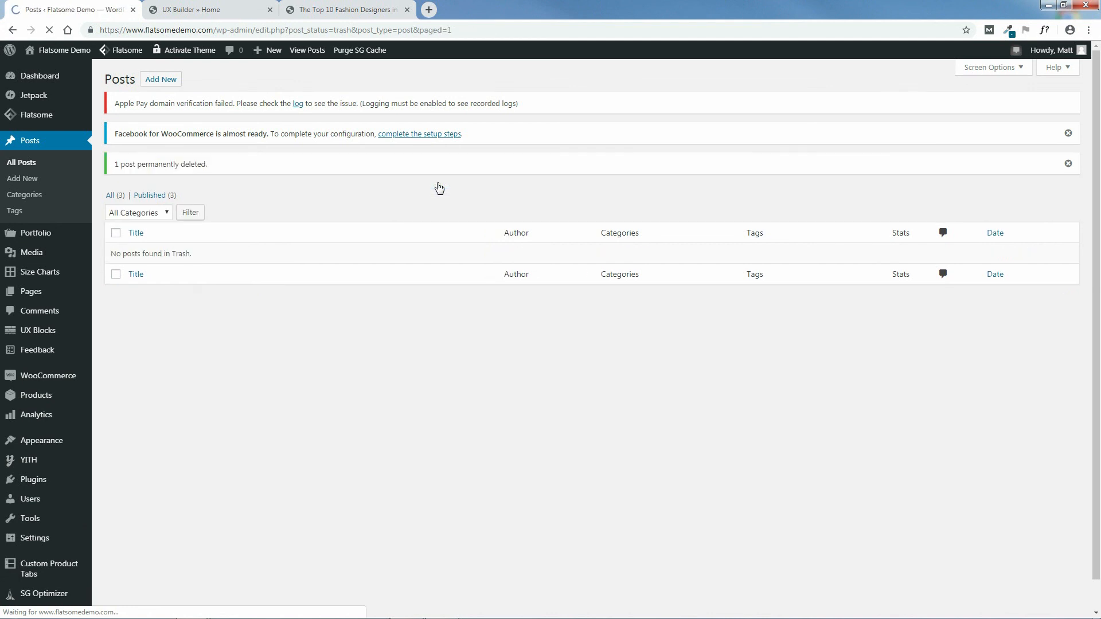
click(38, 78)
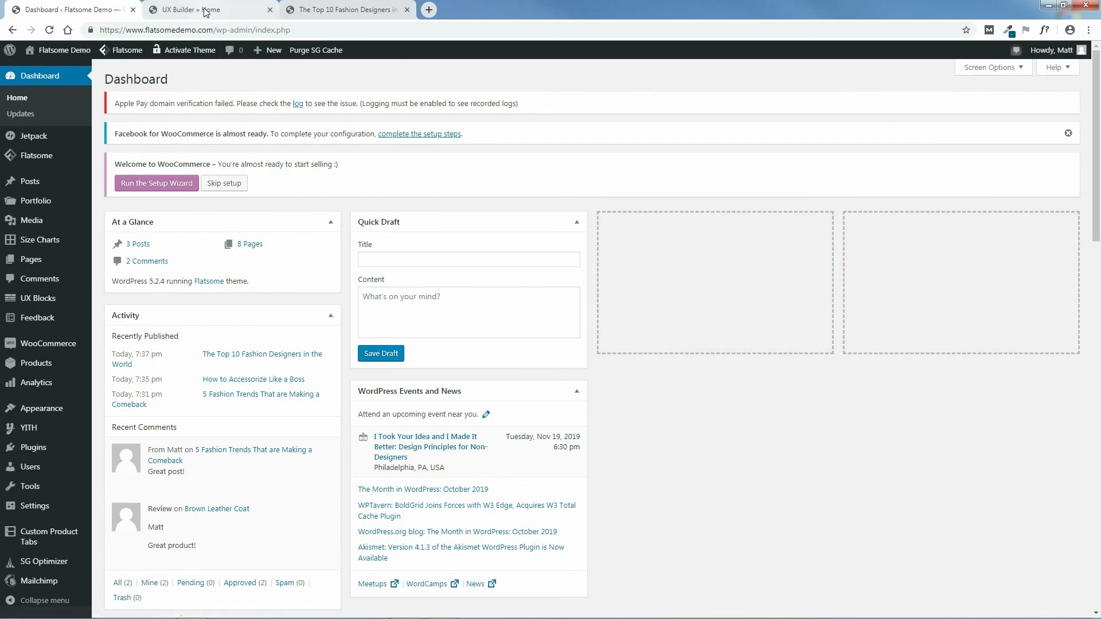
Step: Switch to the UX Builder, apply the blog posts settings, update the home page and reload it
click(206, 10)
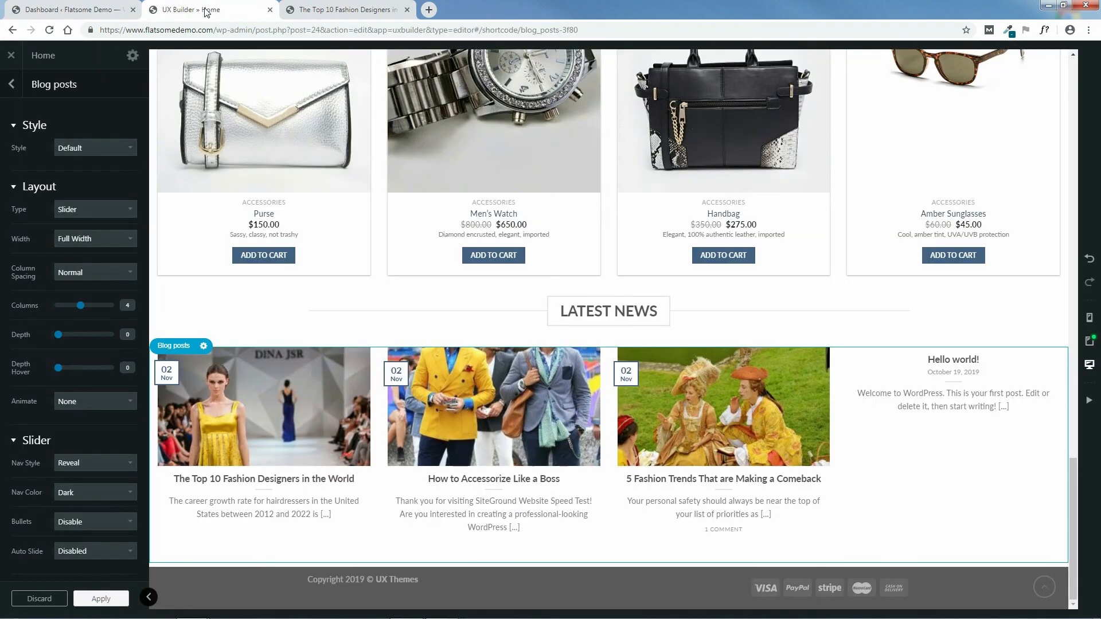
click(104, 600)
click(72, 597)
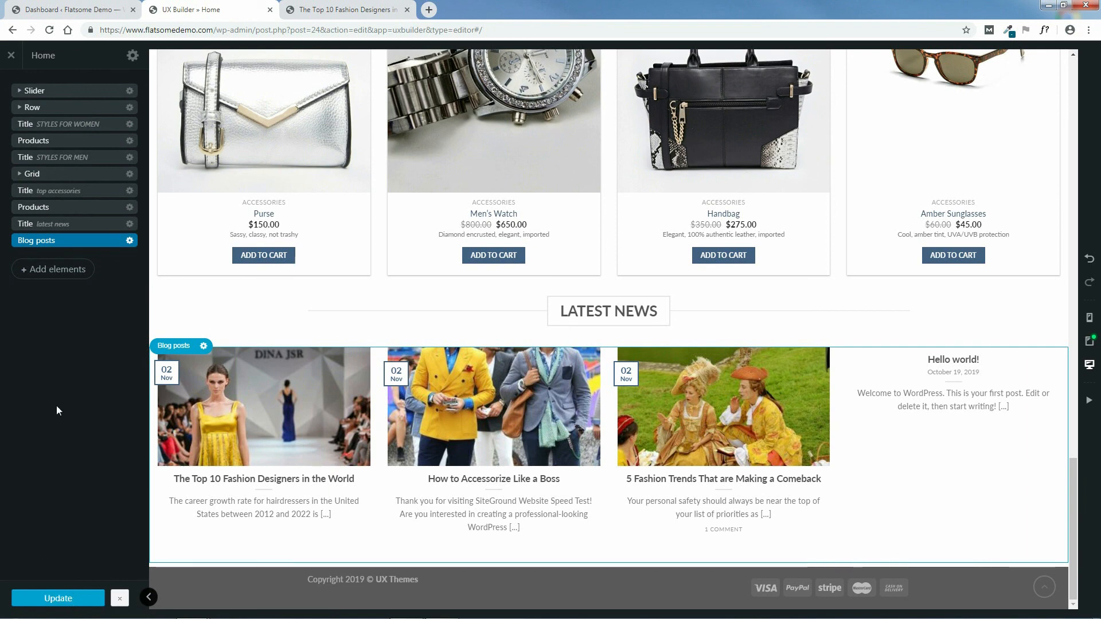
click(49, 31)
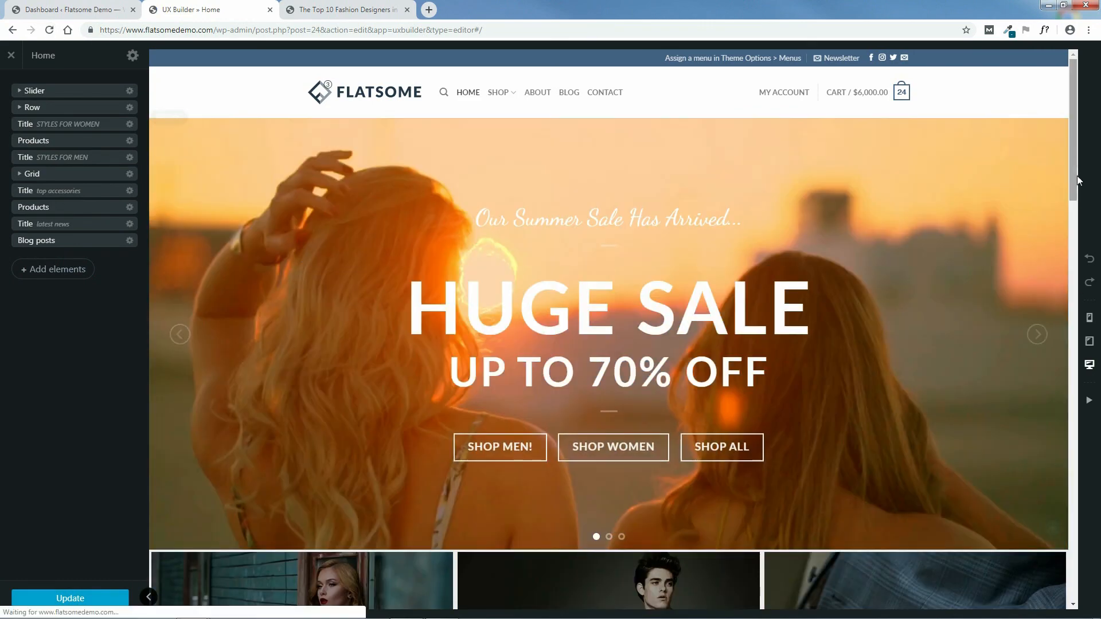
drag(1077, 175, 1088, 571)
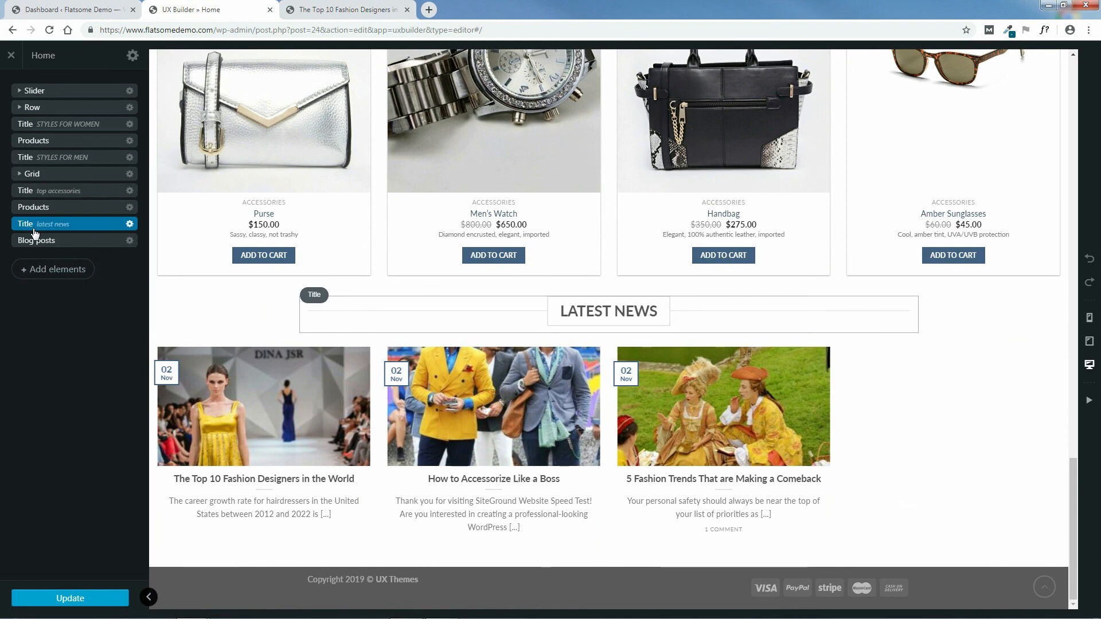
Step: Set the Latest News blog posts to 3 columns with the Fade In Right animation
click(91, 242)
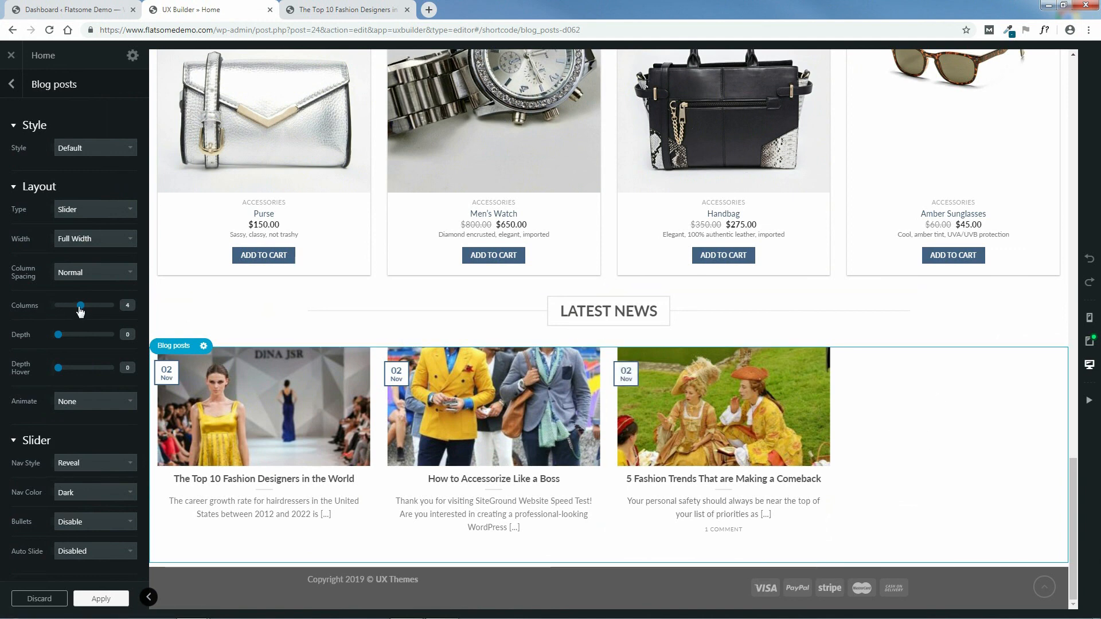
drag(81, 308, 79, 309)
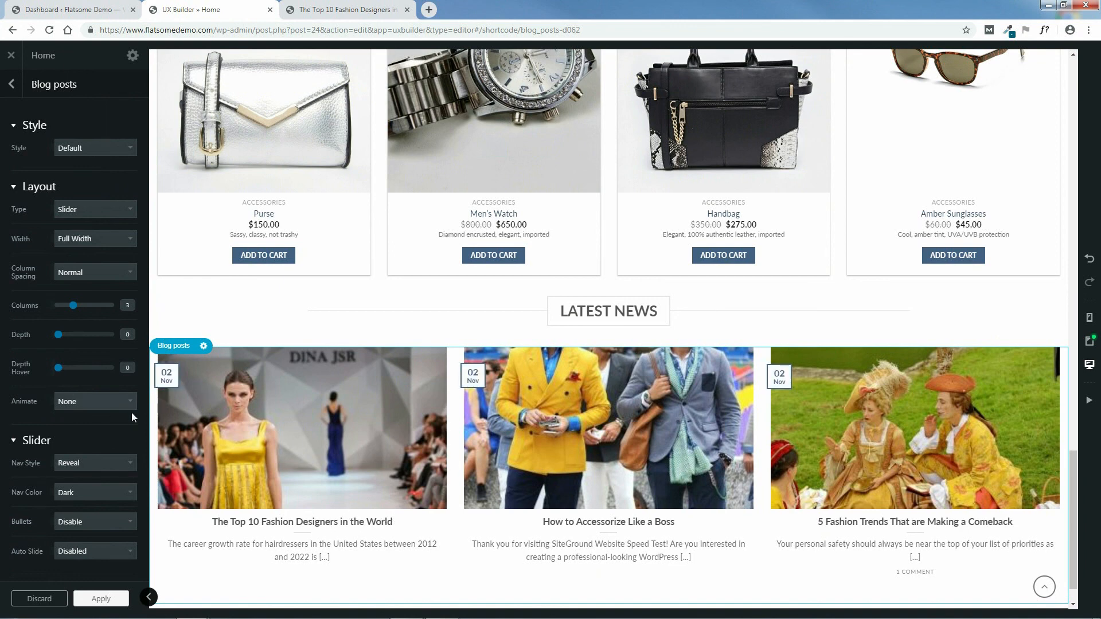
click(112, 404)
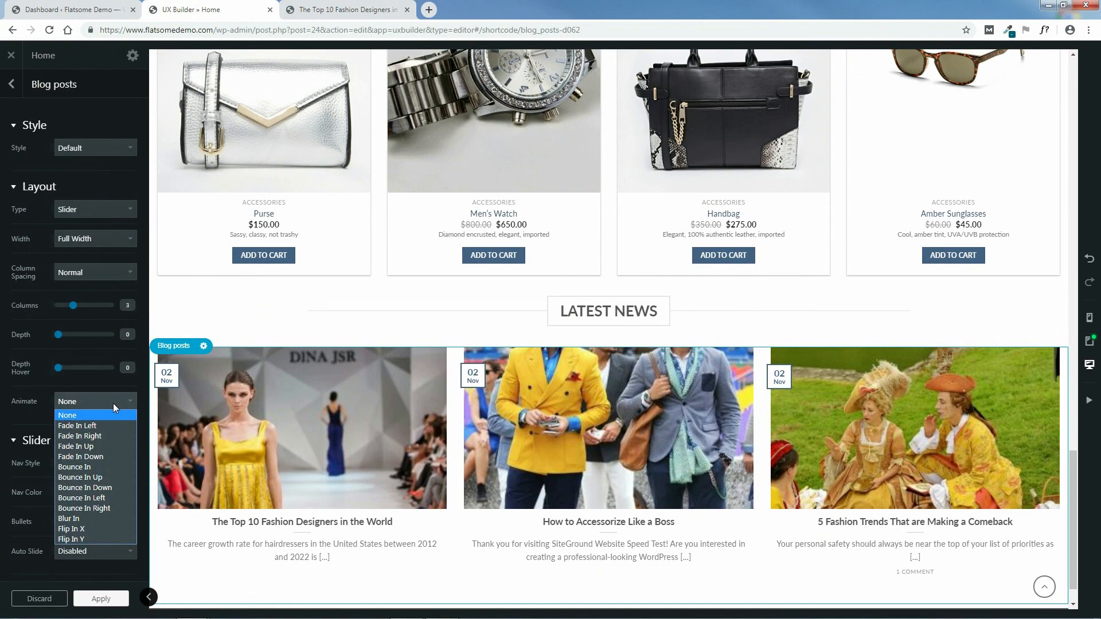
click(97, 437)
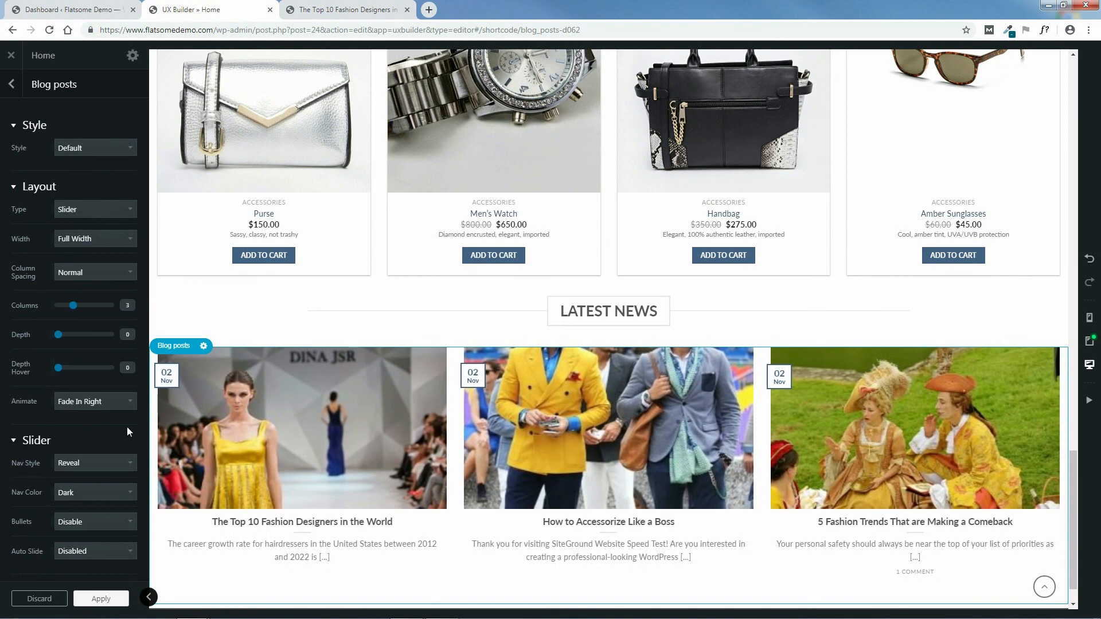
Step: Set the blog posts slider's navigation style to Circle
scroll(129, 427, down, 5)
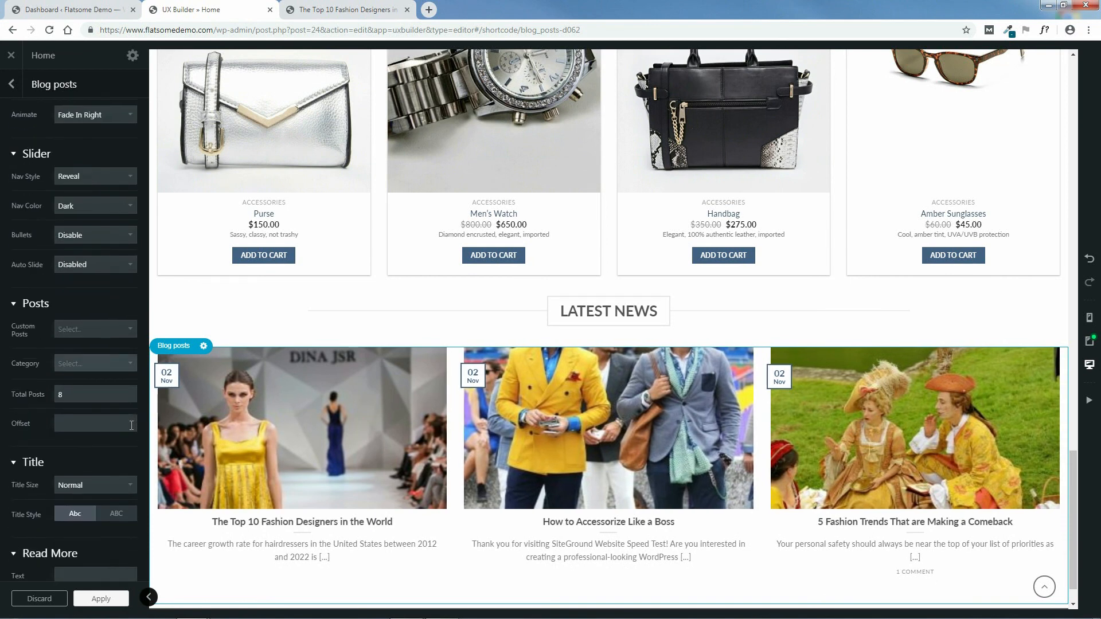
click(96, 178)
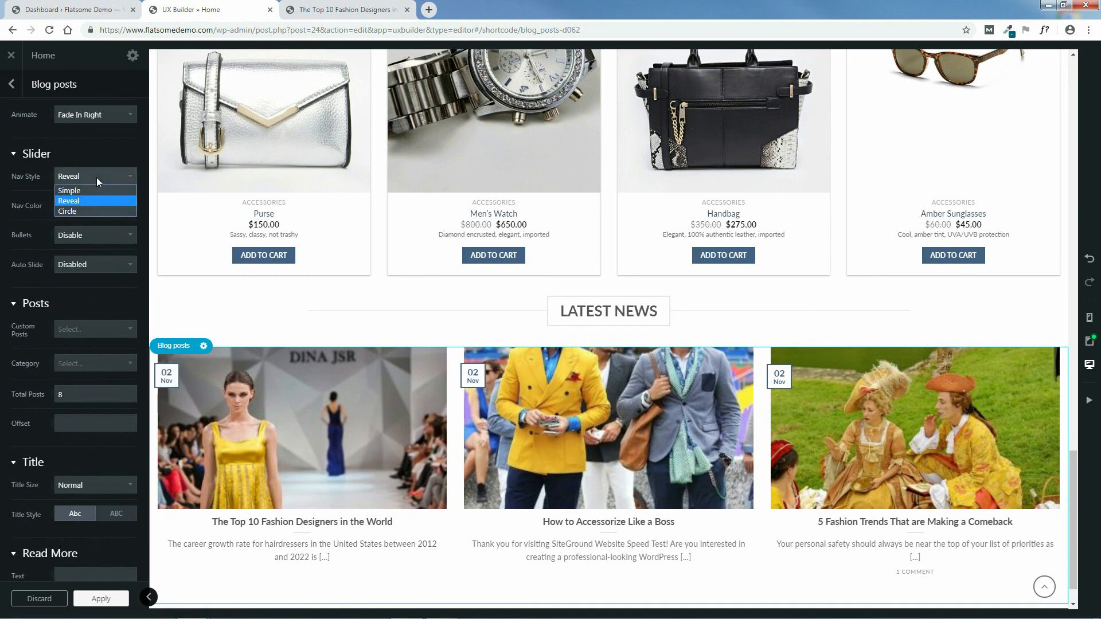
click(81, 210)
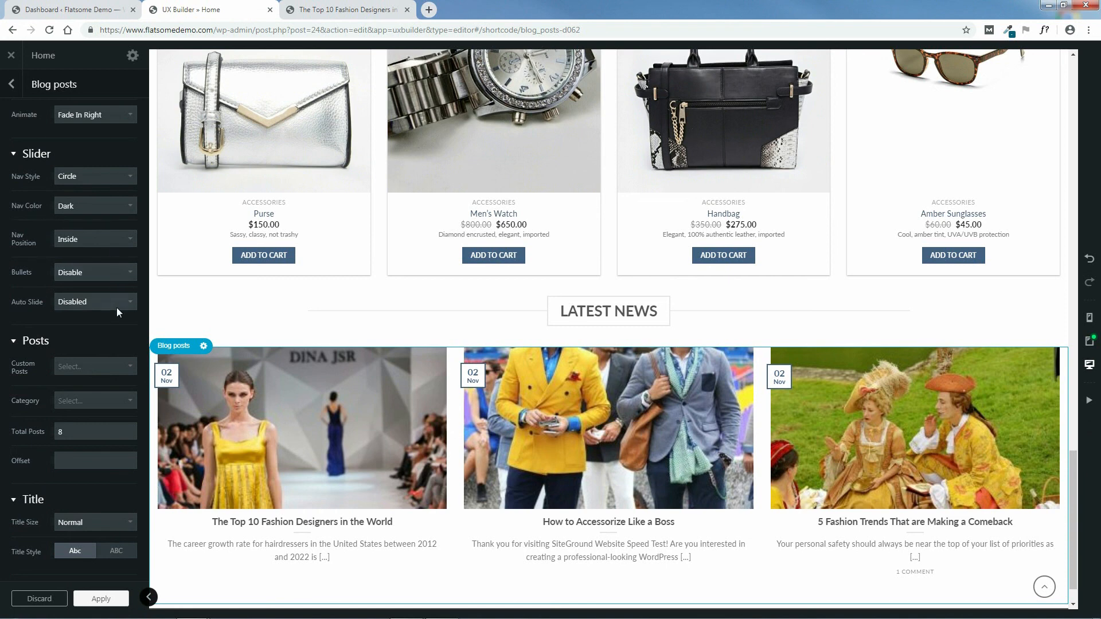
Step: Try filtering the blog posts by the Fashion category, and remove that category filter again
scroll(123, 328, down, 2)
scroll(129, 331, up, 1)
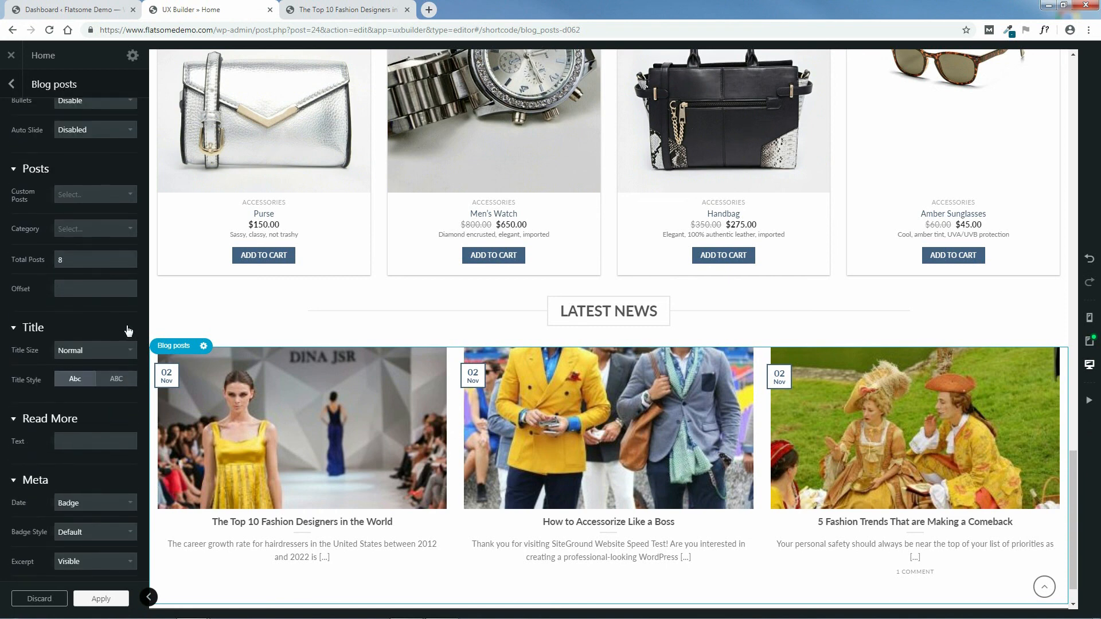
click(102, 197)
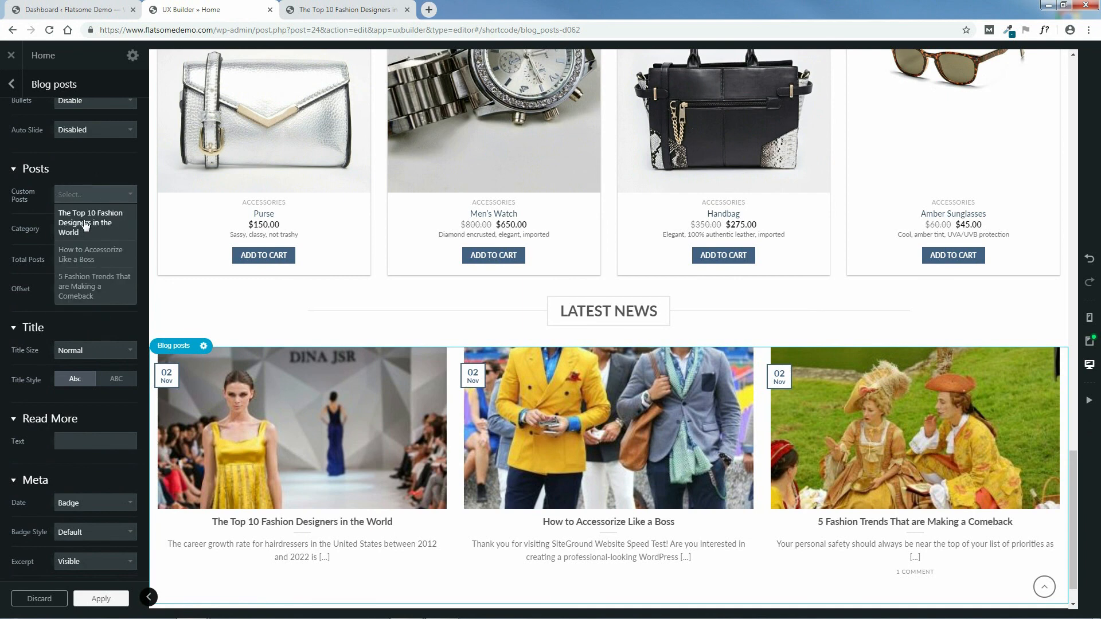
click(142, 241)
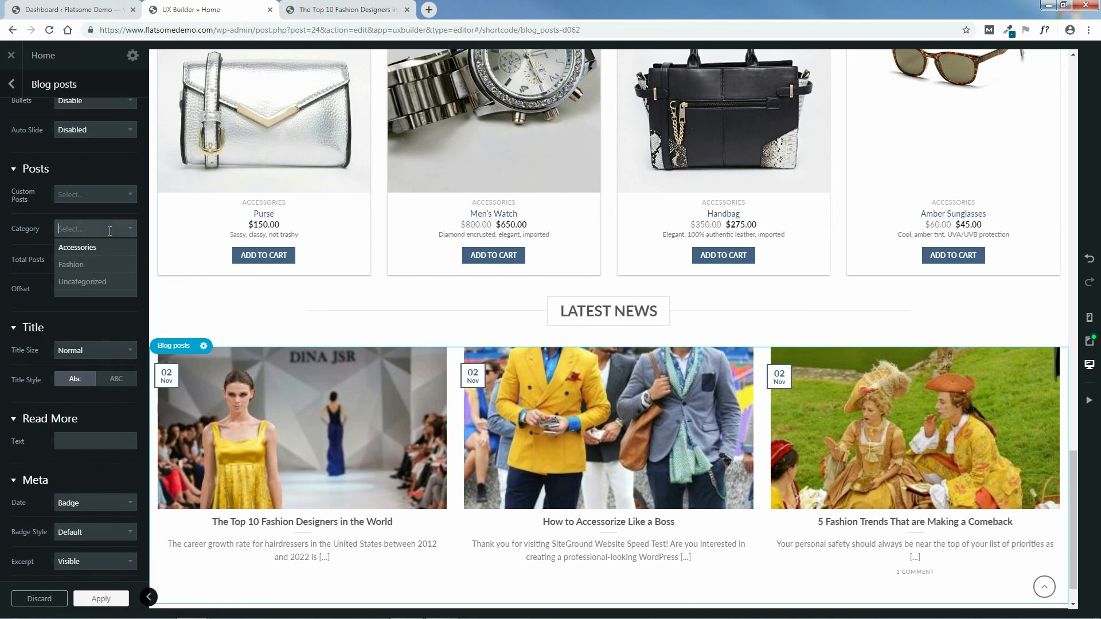
click(72, 265)
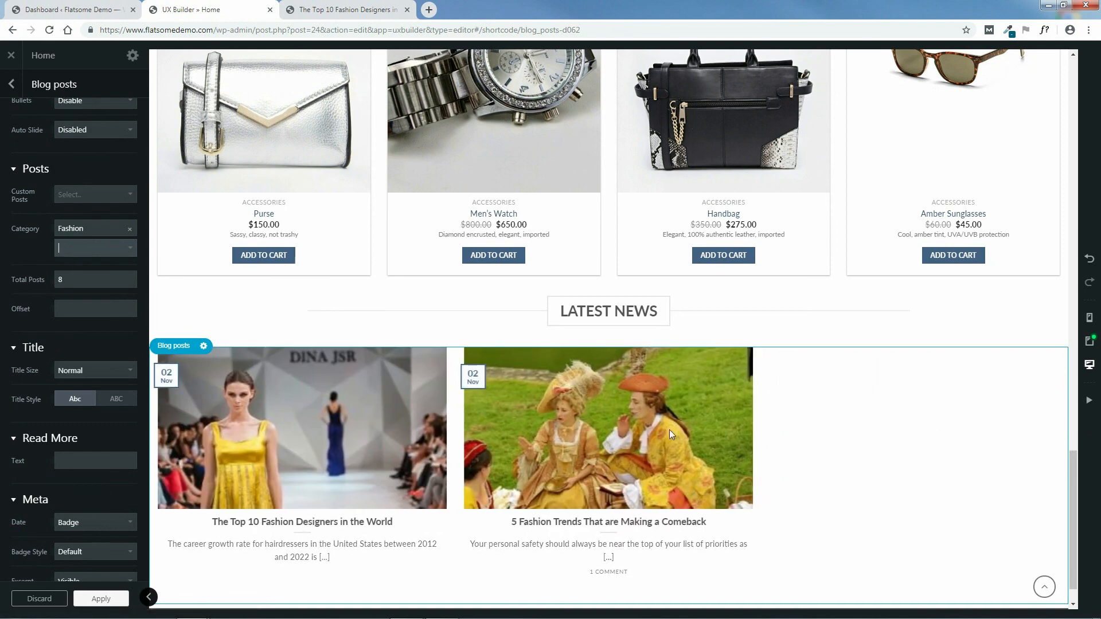
click(130, 230)
click(143, 253)
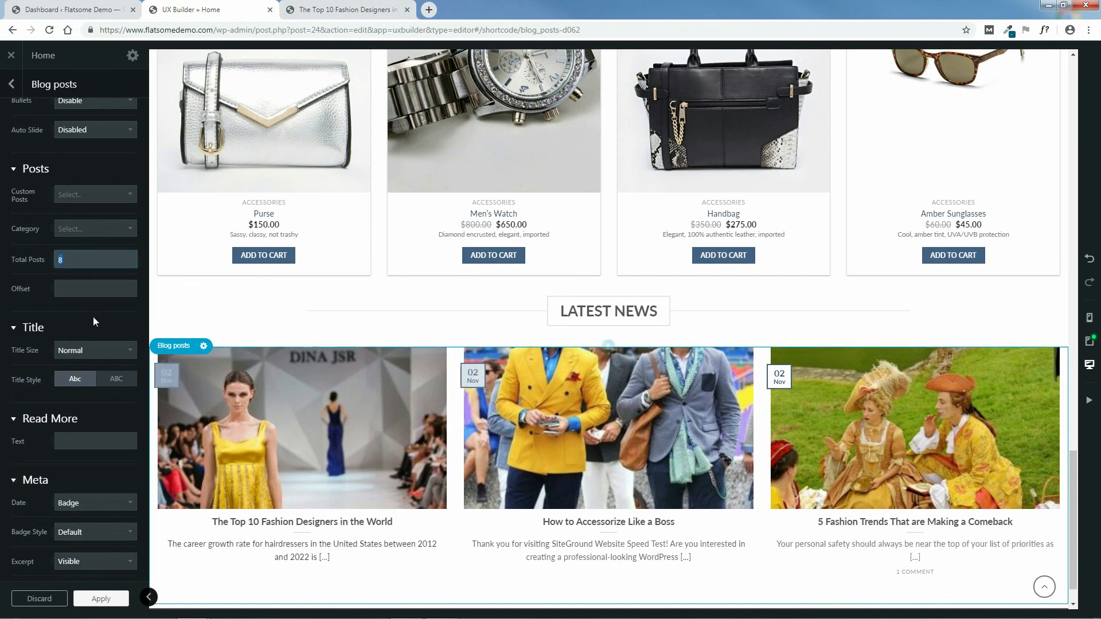
click(101, 317)
Step: Set the post title size to Large after trying XX-Large, and return the title style to mixed case after trying uppercase
scroll(111, 315, down, 3)
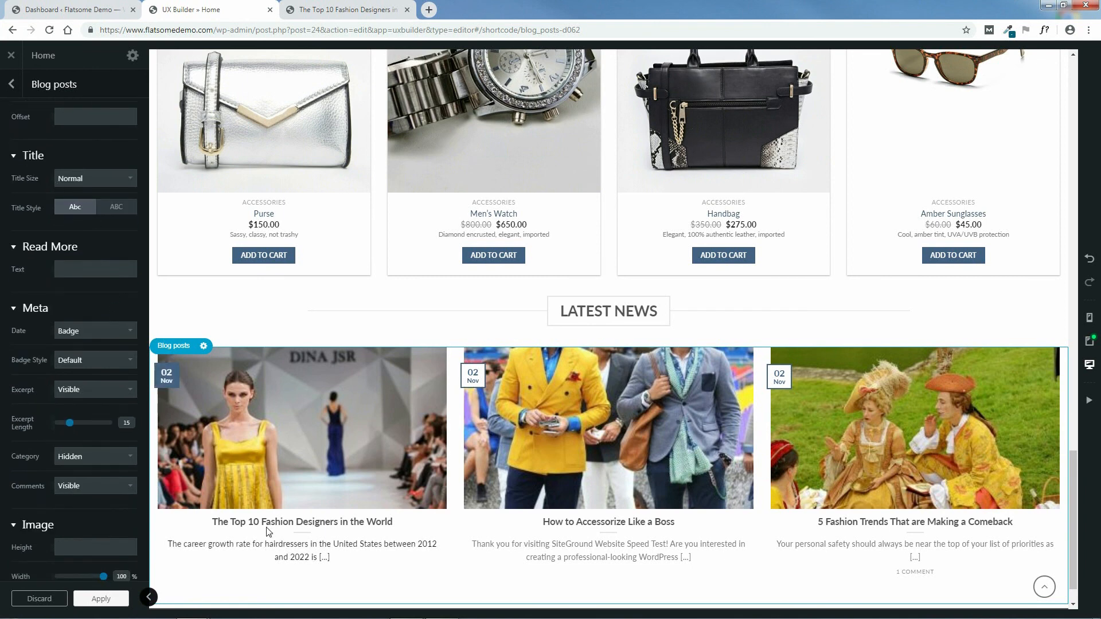
click(93, 180)
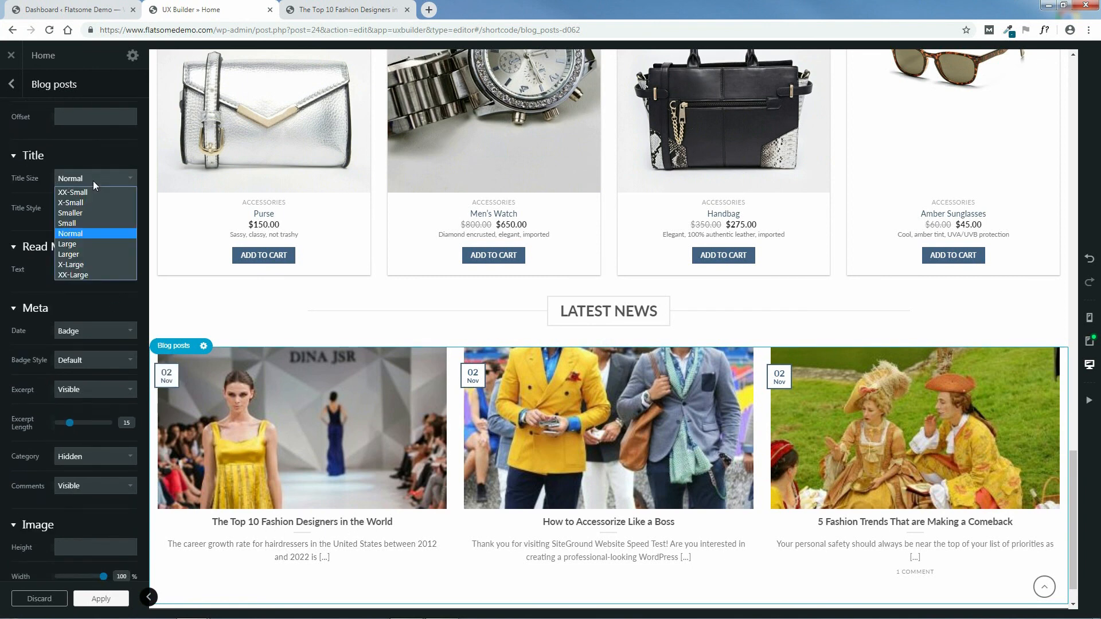
click(73, 245)
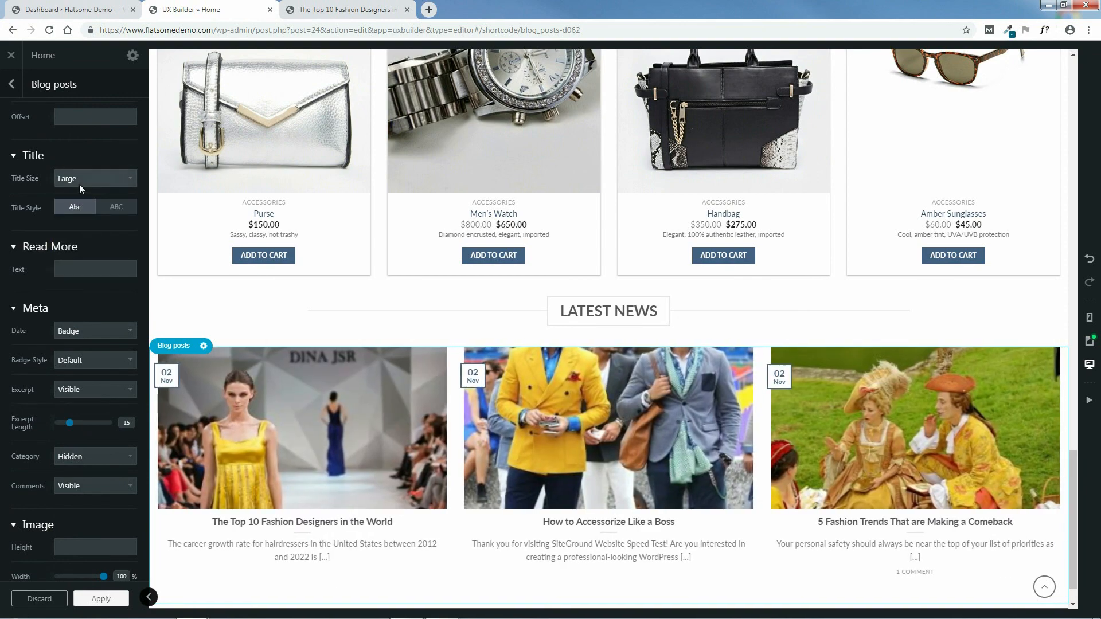
click(79, 184)
click(78, 274)
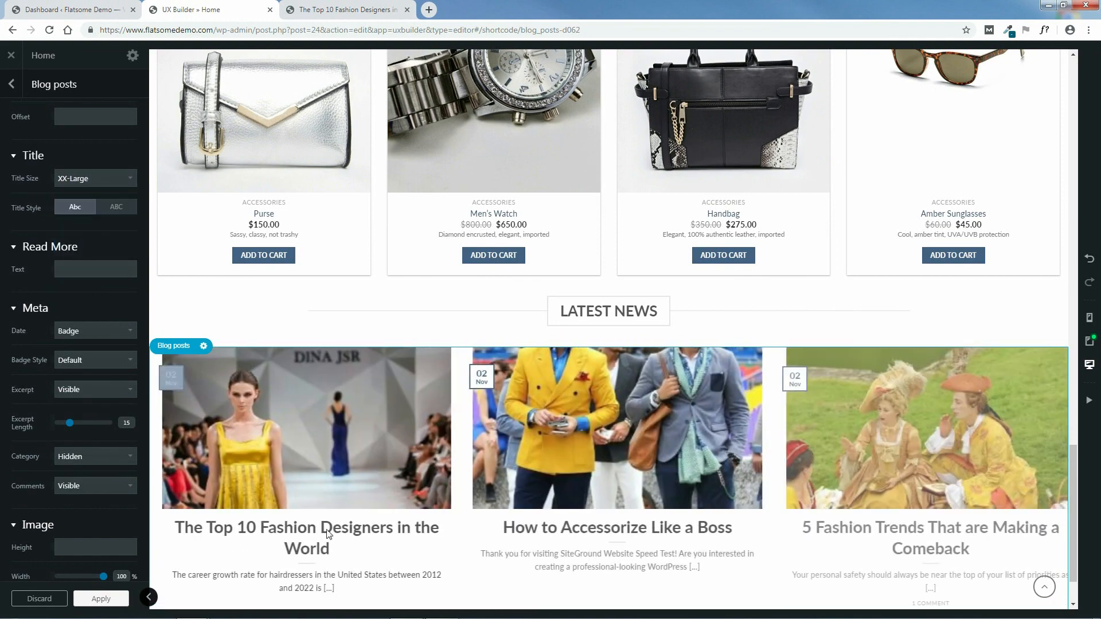
click(101, 179)
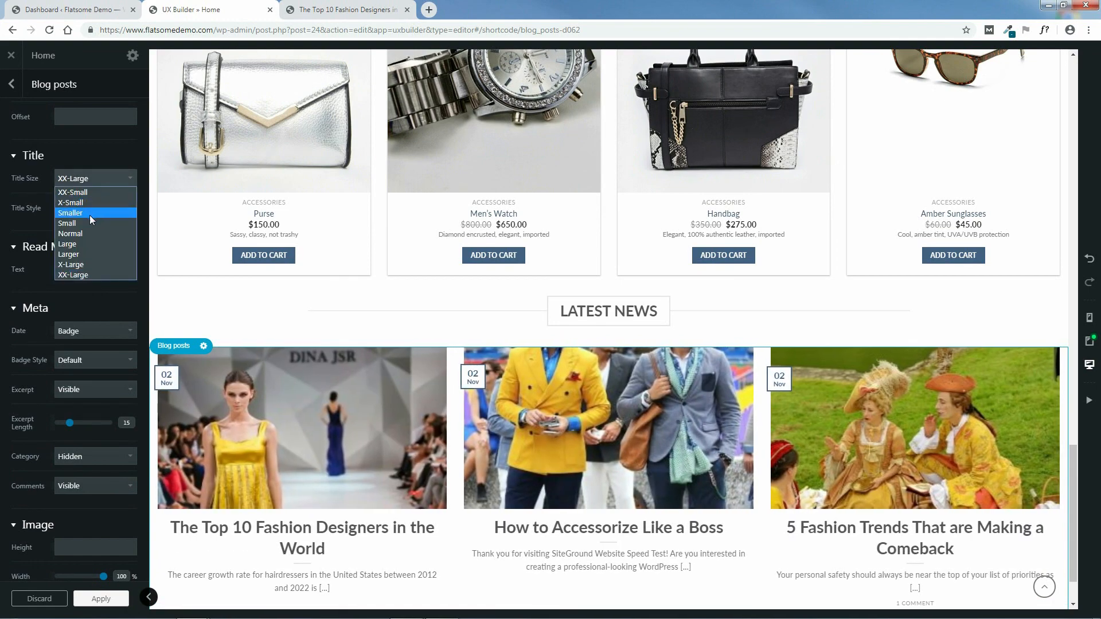
click(78, 245)
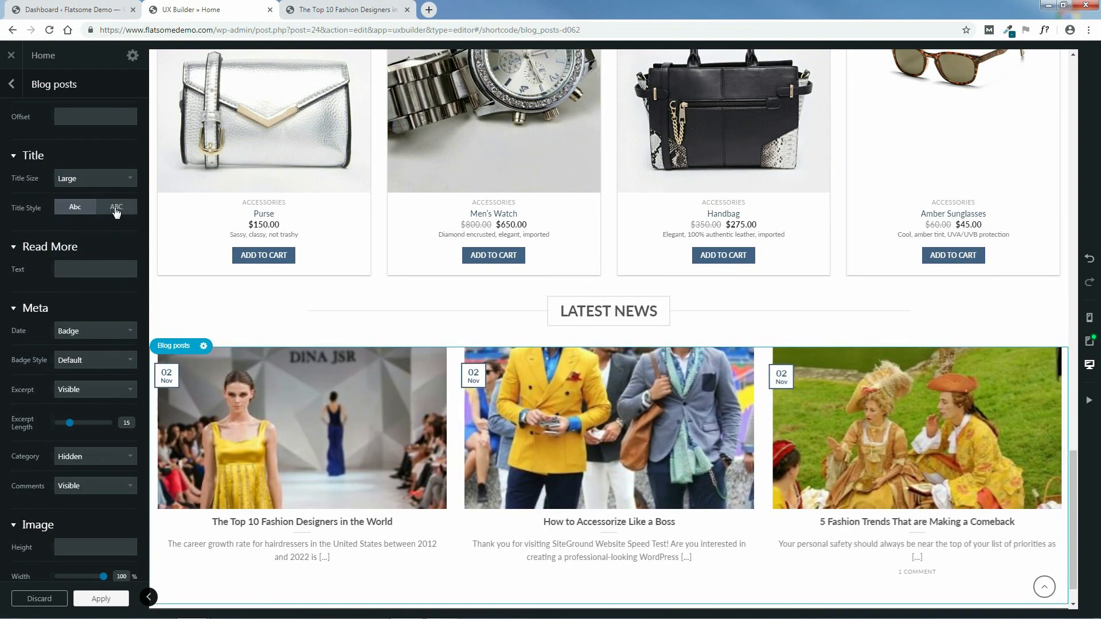
click(117, 211)
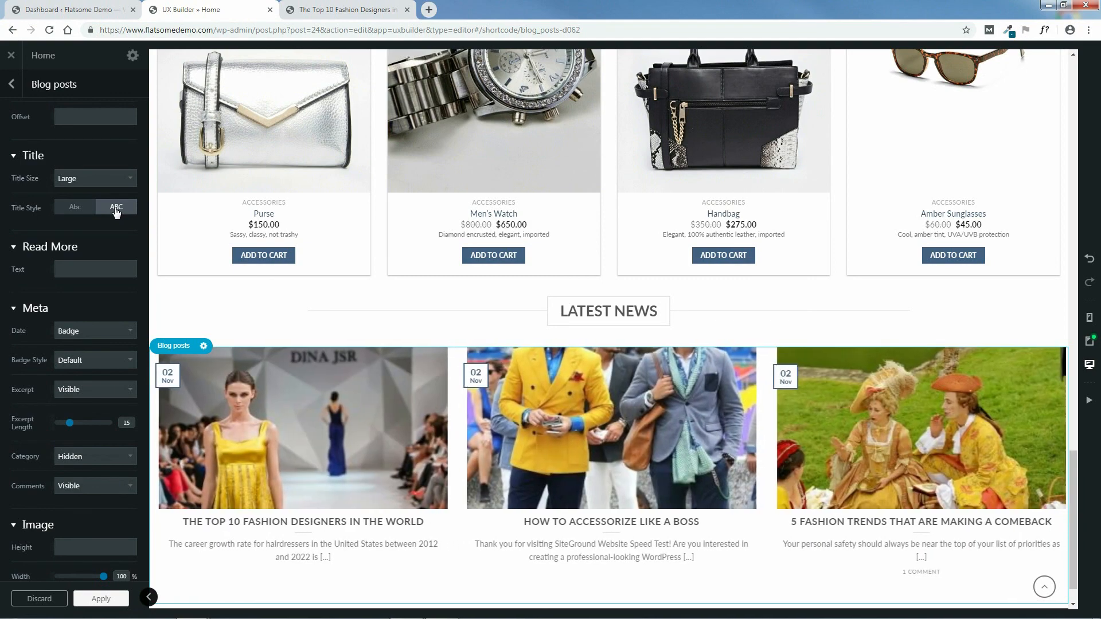
click(75, 210)
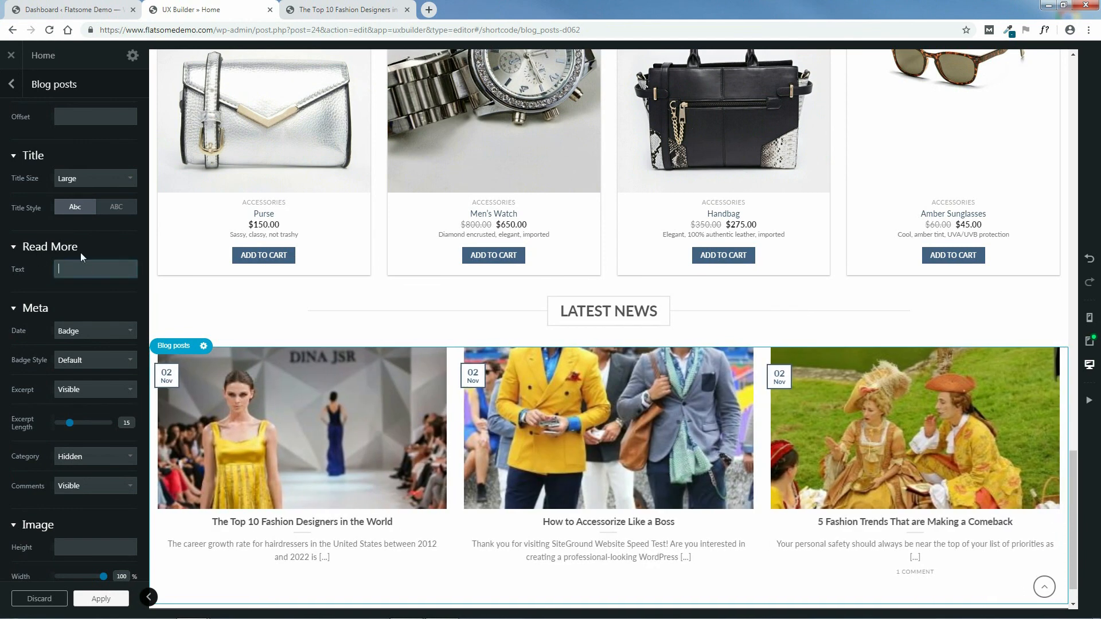
Step: Add a "read more" button to the blog posts with the Primary color and the Default style
click(76, 271)
text(read more)
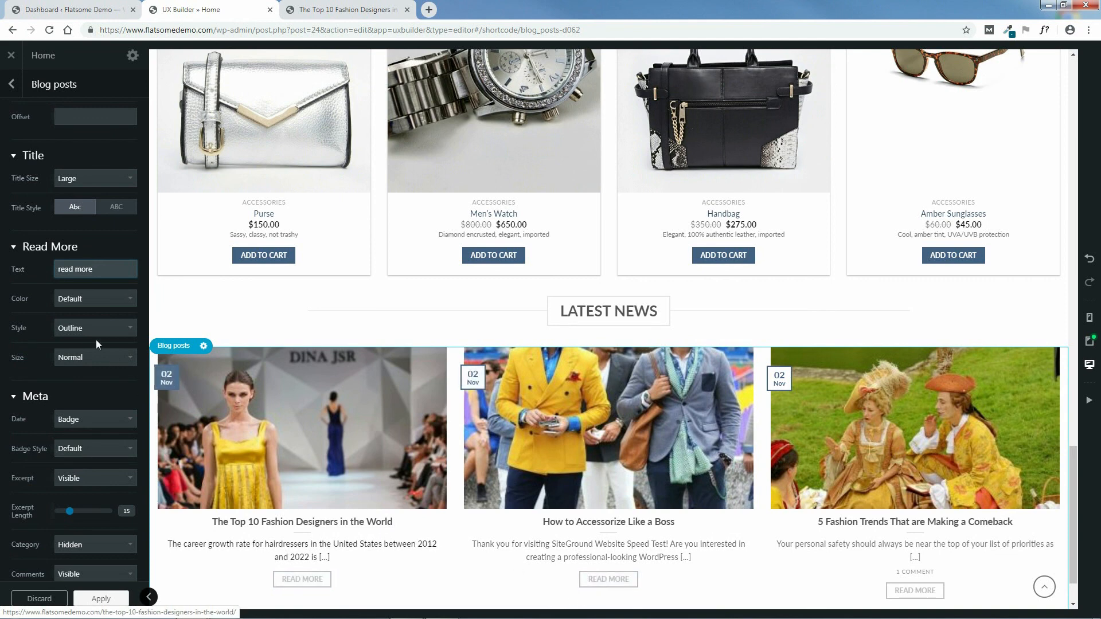
click(91, 300)
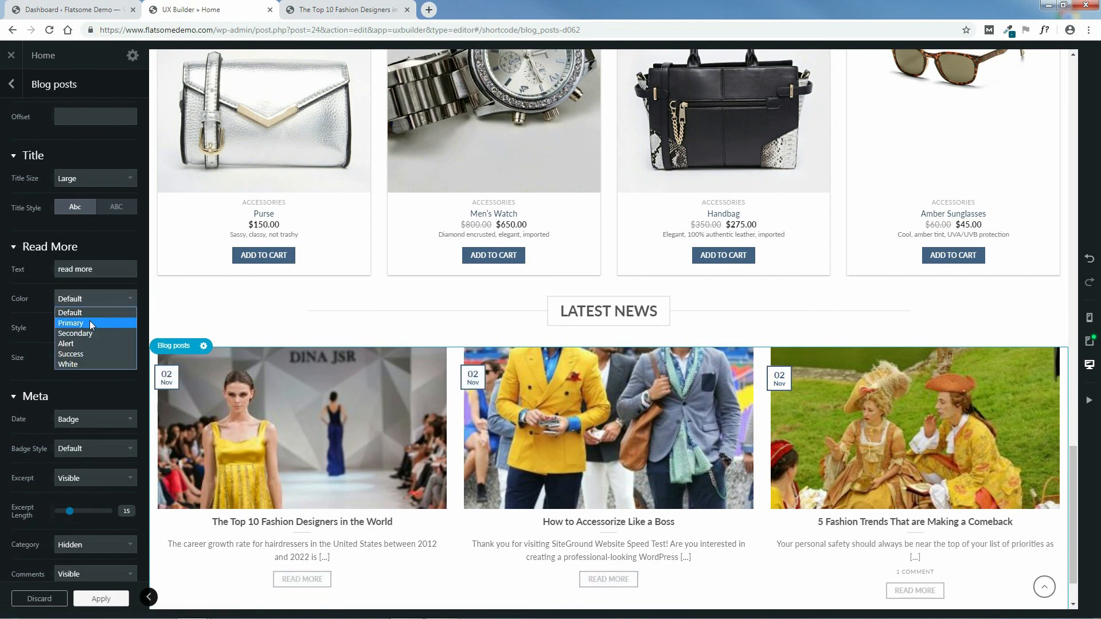
click(90, 321)
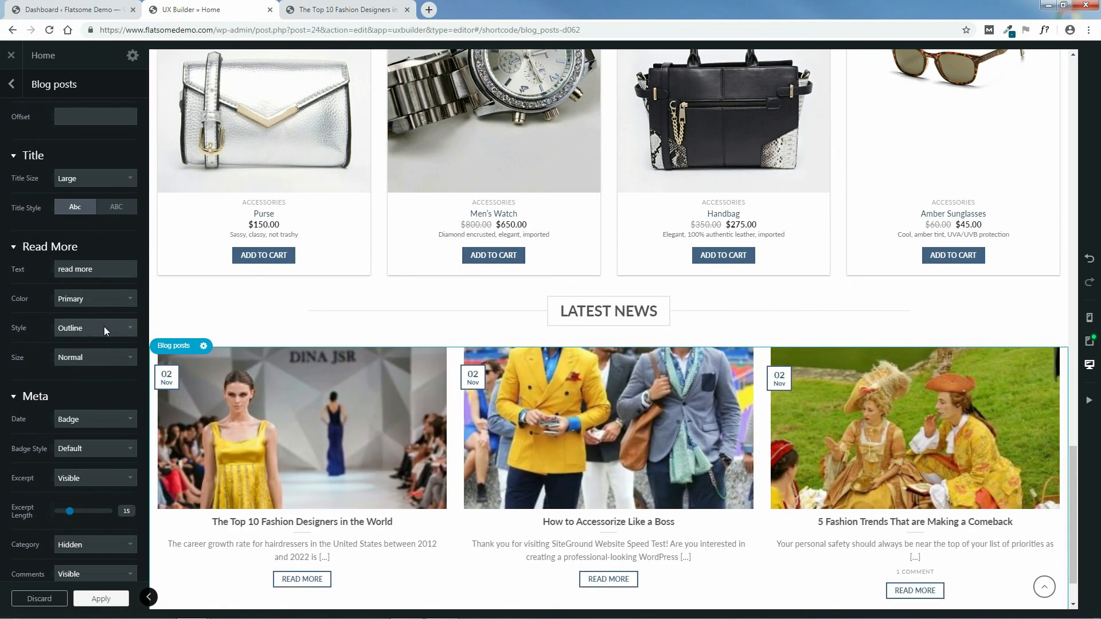
click(106, 325)
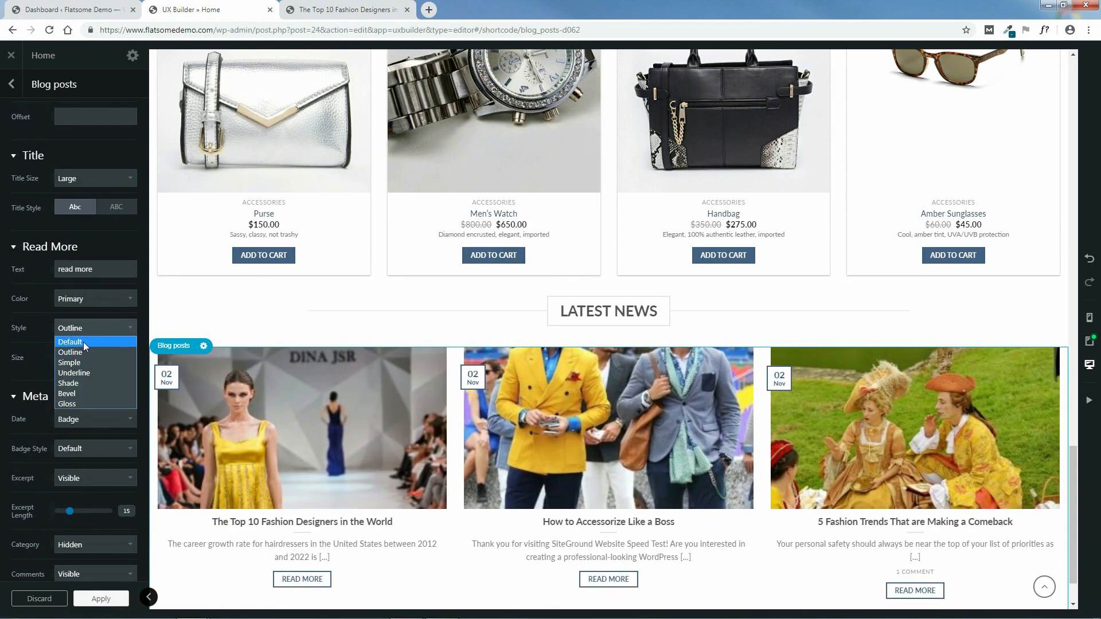
click(84, 342)
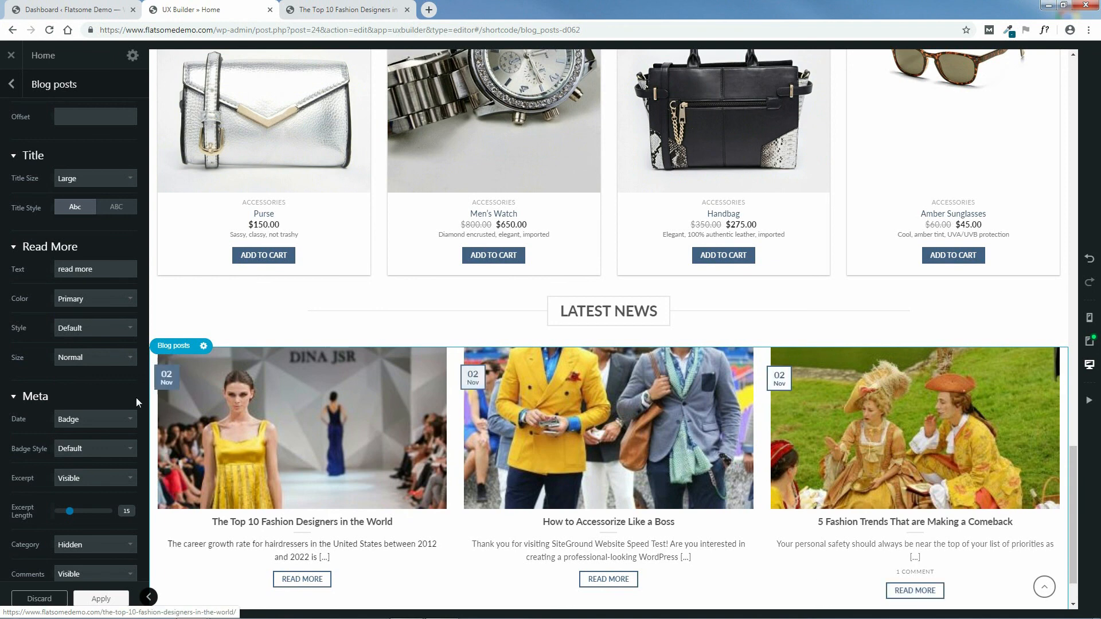
Step: Try the Large size for the read more buttons, and set them back to Normal
click(88, 359)
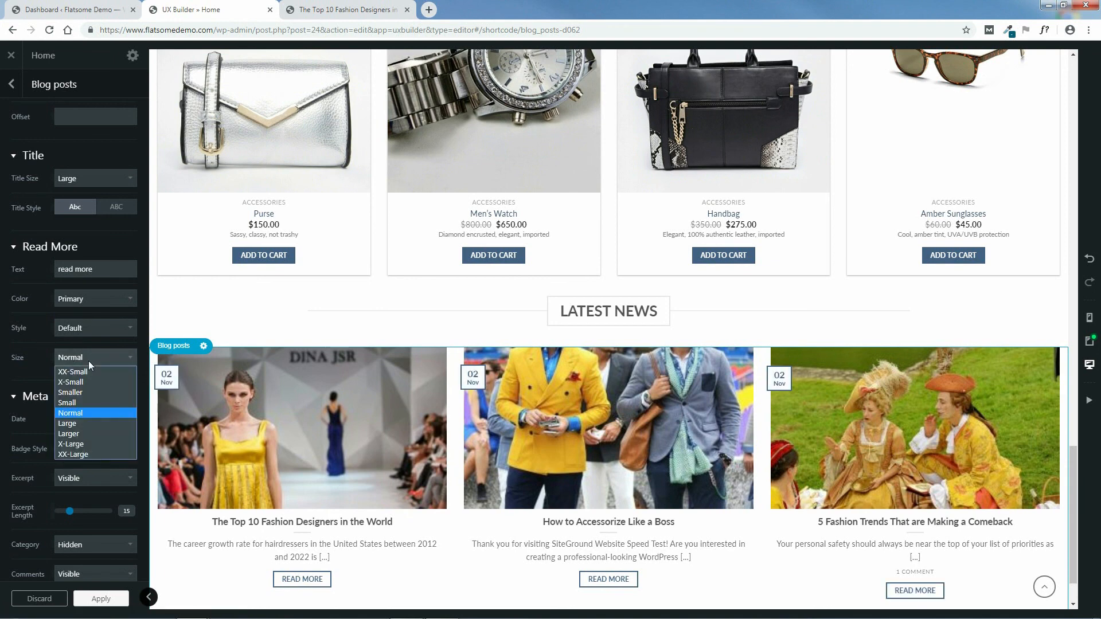
click(73, 423)
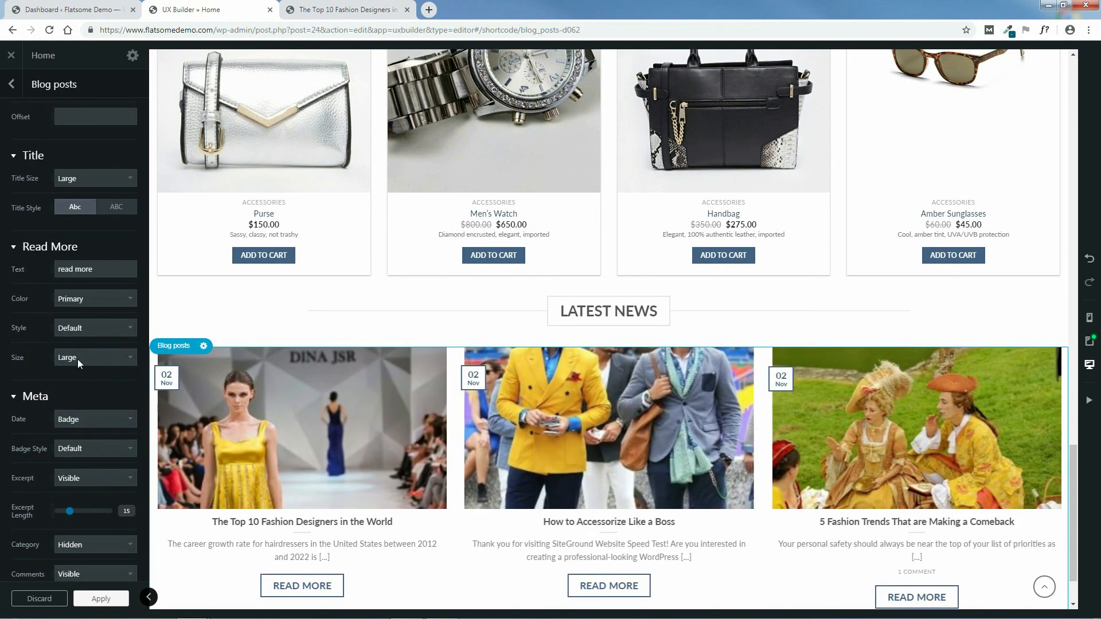
click(77, 358)
click(77, 413)
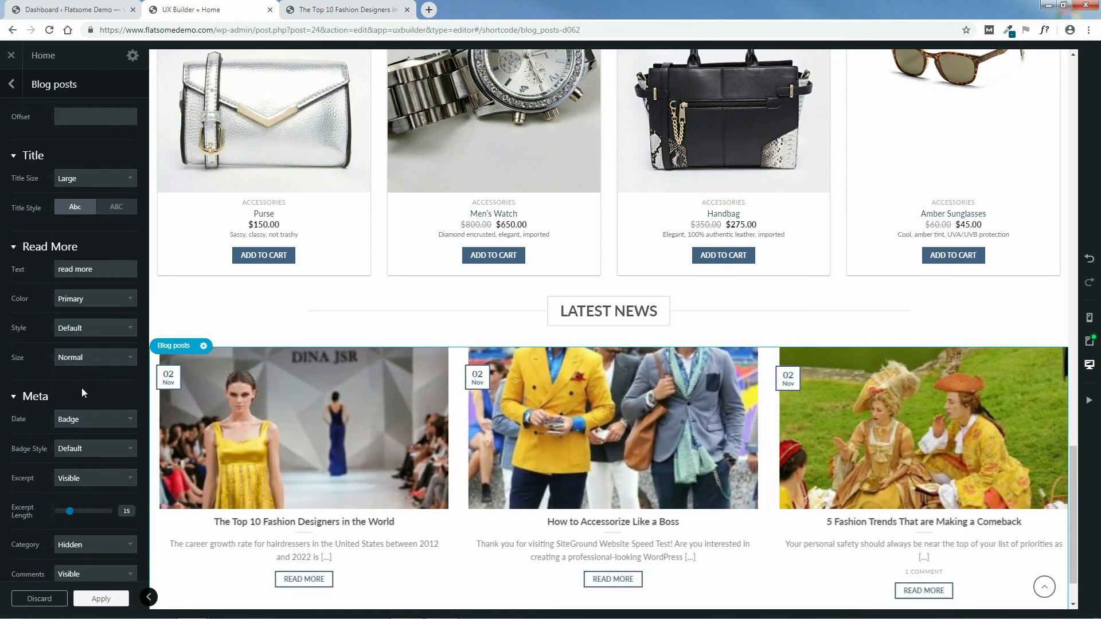
Step: Try showing the blog post dates as Text, and look through the excerpt display options
scroll(121, 398, down, 1)
scroll(121, 401, down, 2)
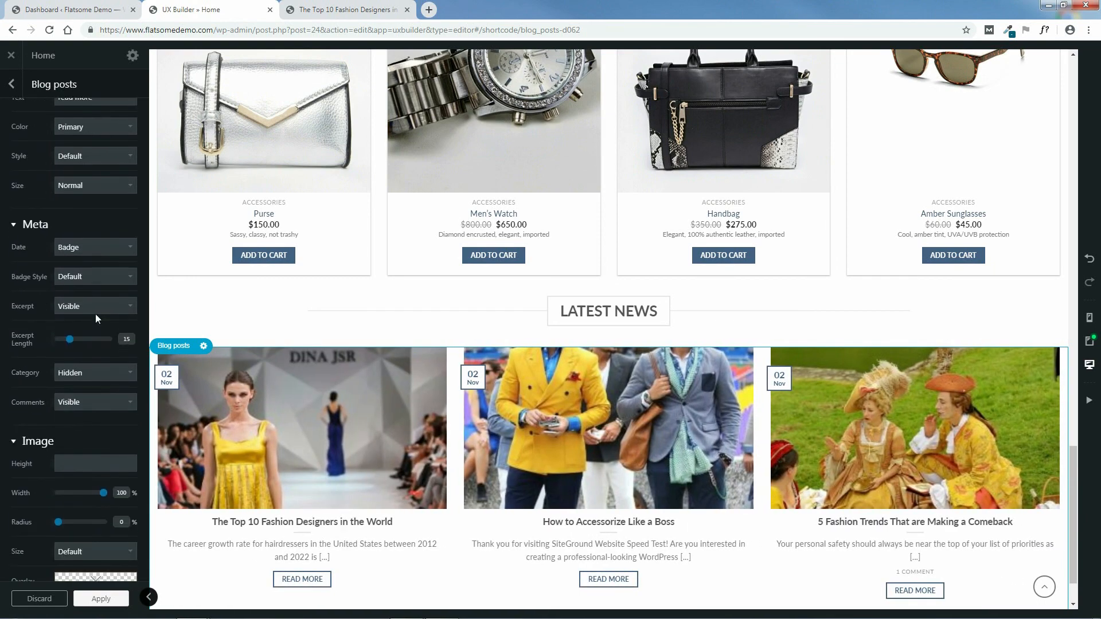
scroll(95, 318, down, 1)
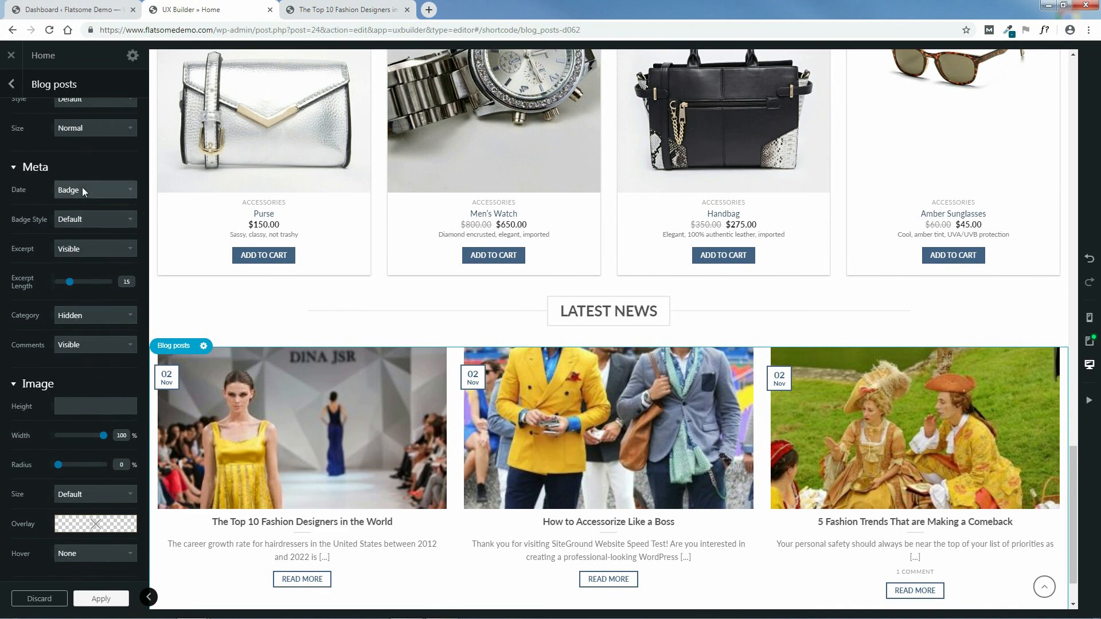
click(81, 189)
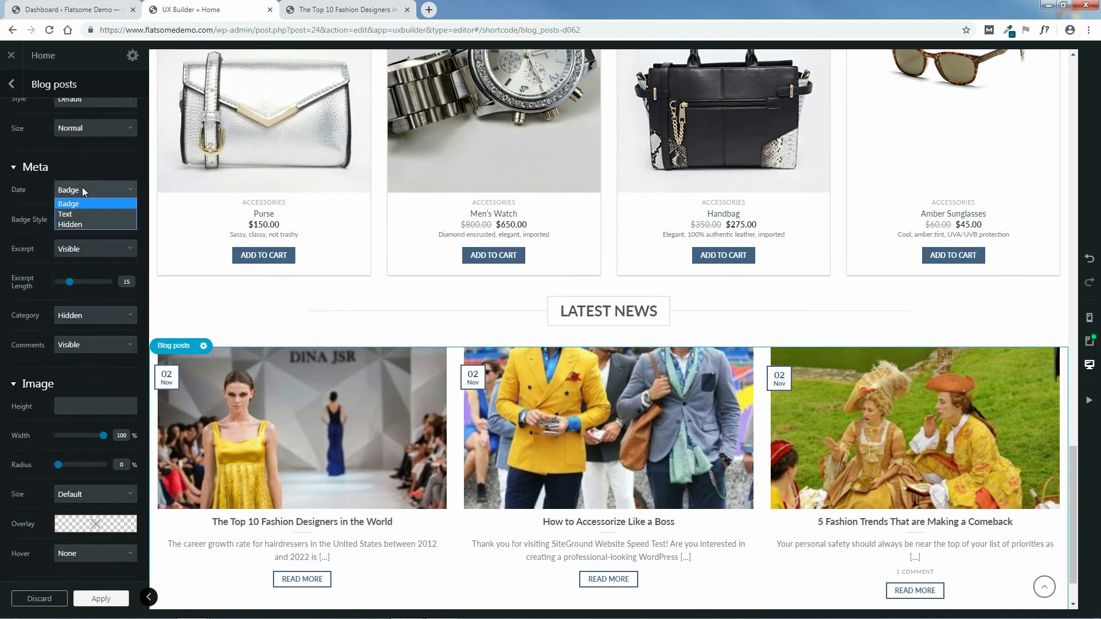
click(81, 187)
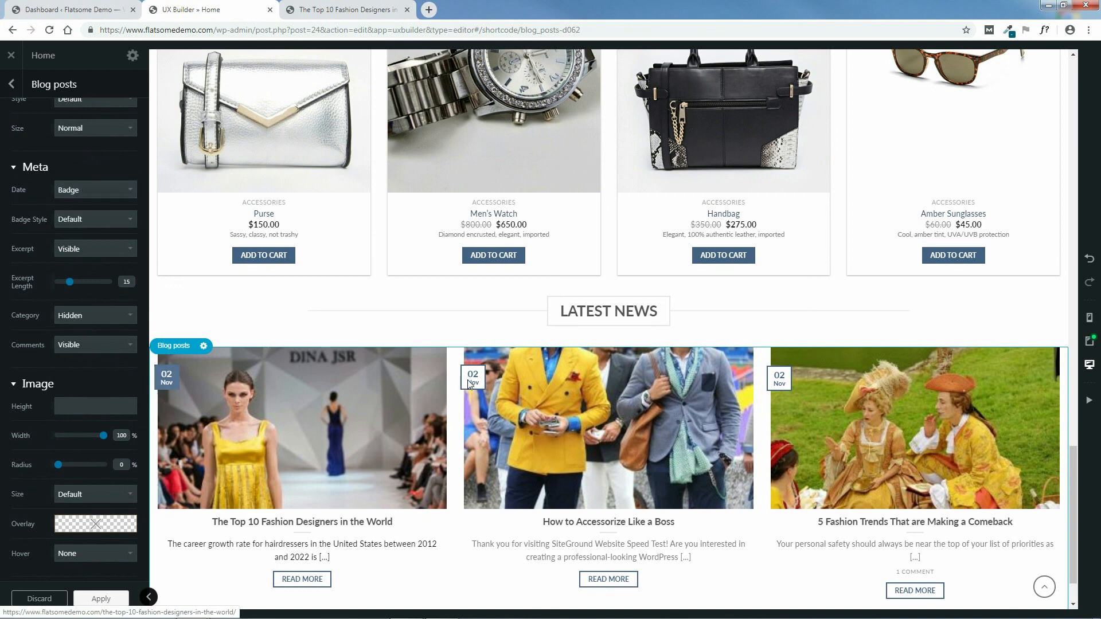
click(95, 190)
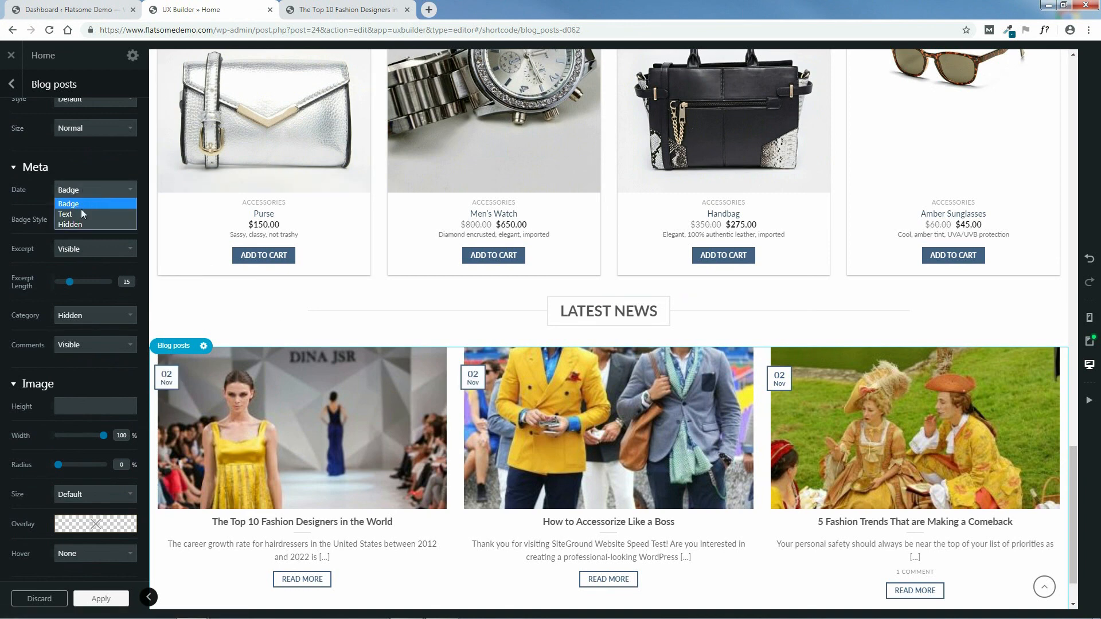
click(78, 214)
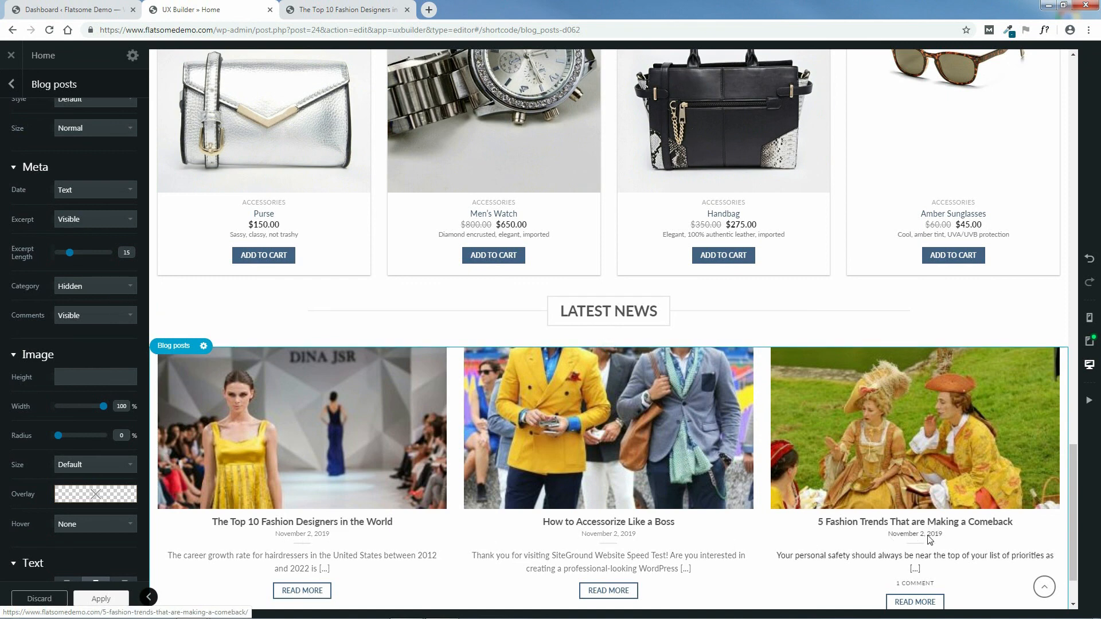
click(82, 220)
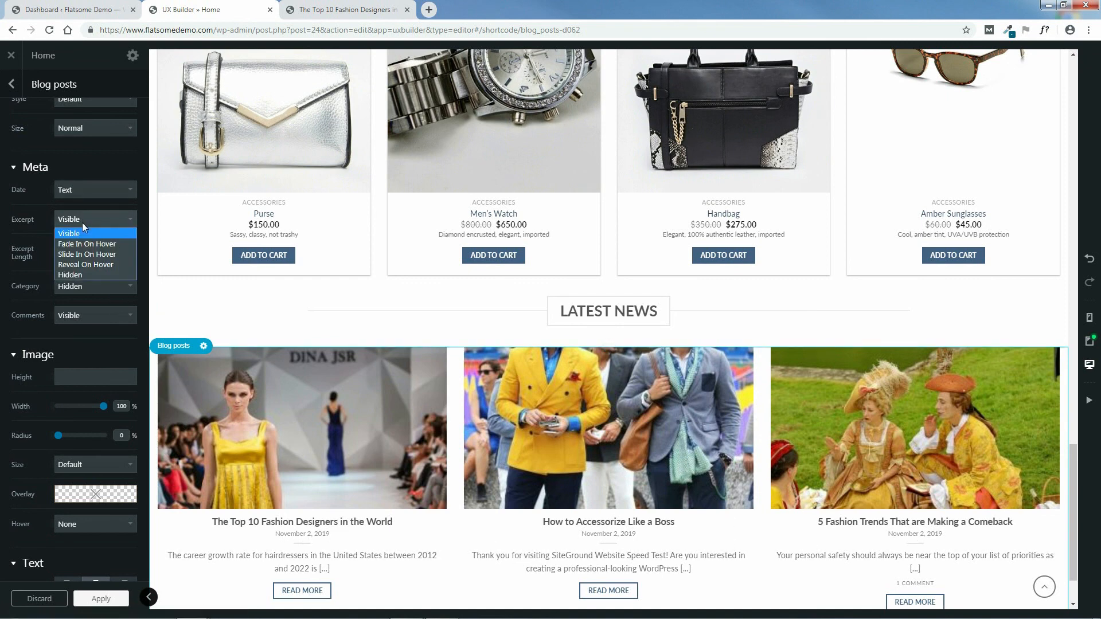
click(101, 185)
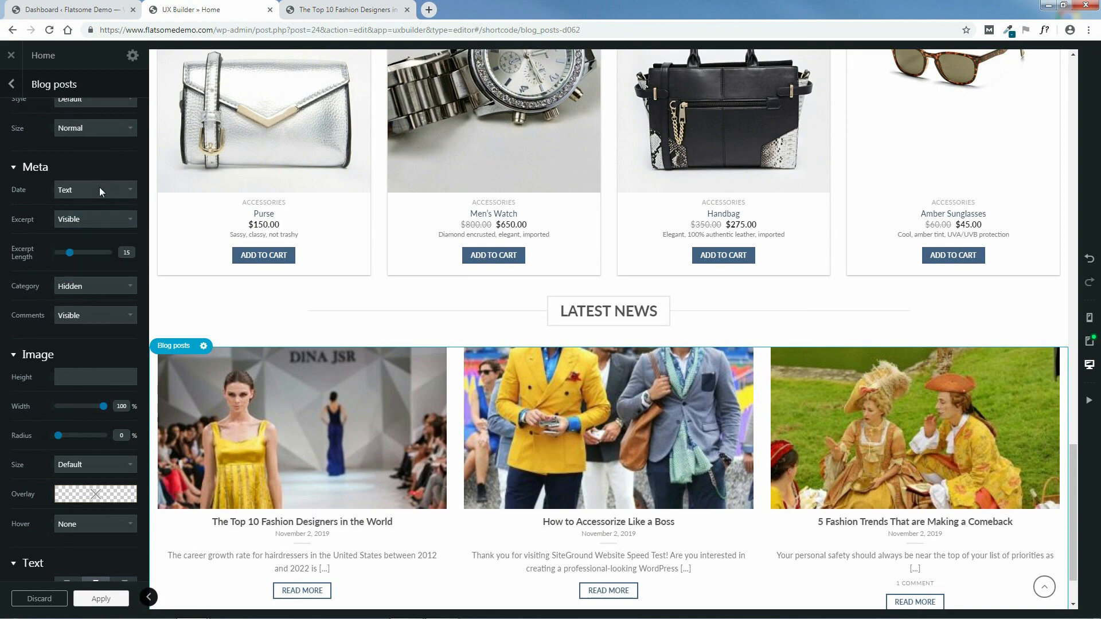
Step: Try the Hidden option for the blog post dates, and switch the date display back to Badge
click(99, 188)
click(88, 221)
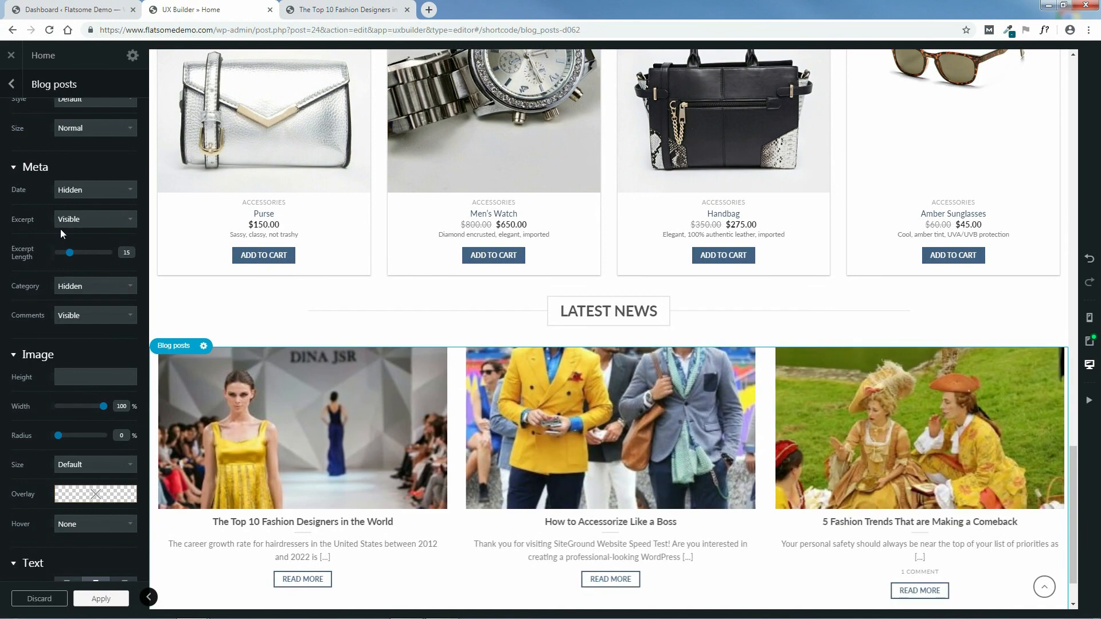
click(87, 190)
click(87, 202)
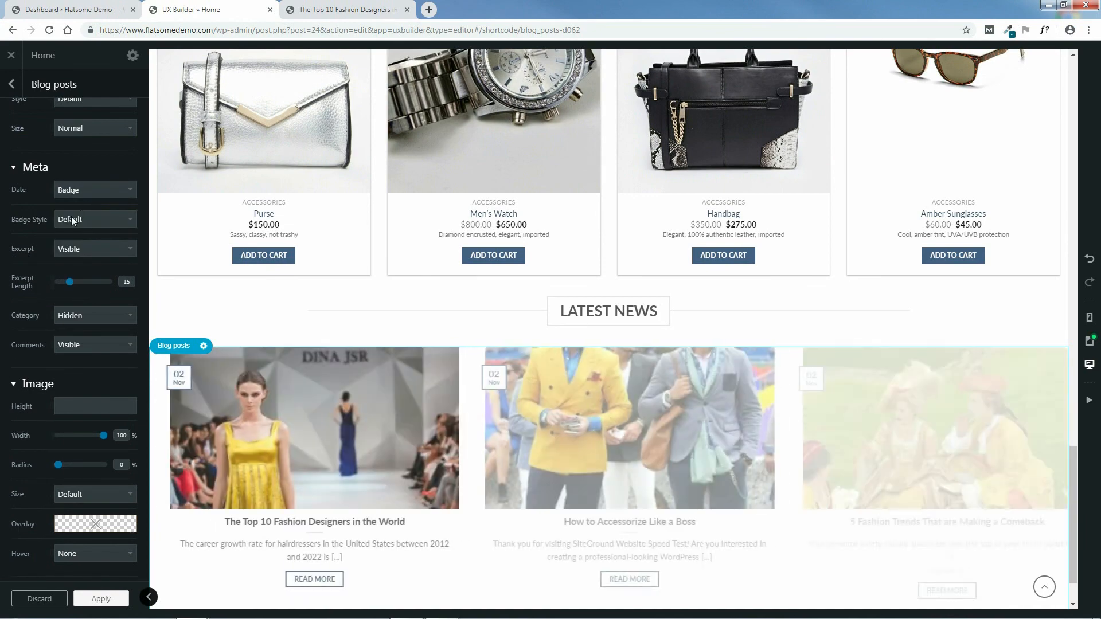
Step: Try the Square style for the date badges, and set the badge style back to Default
click(96, 220)
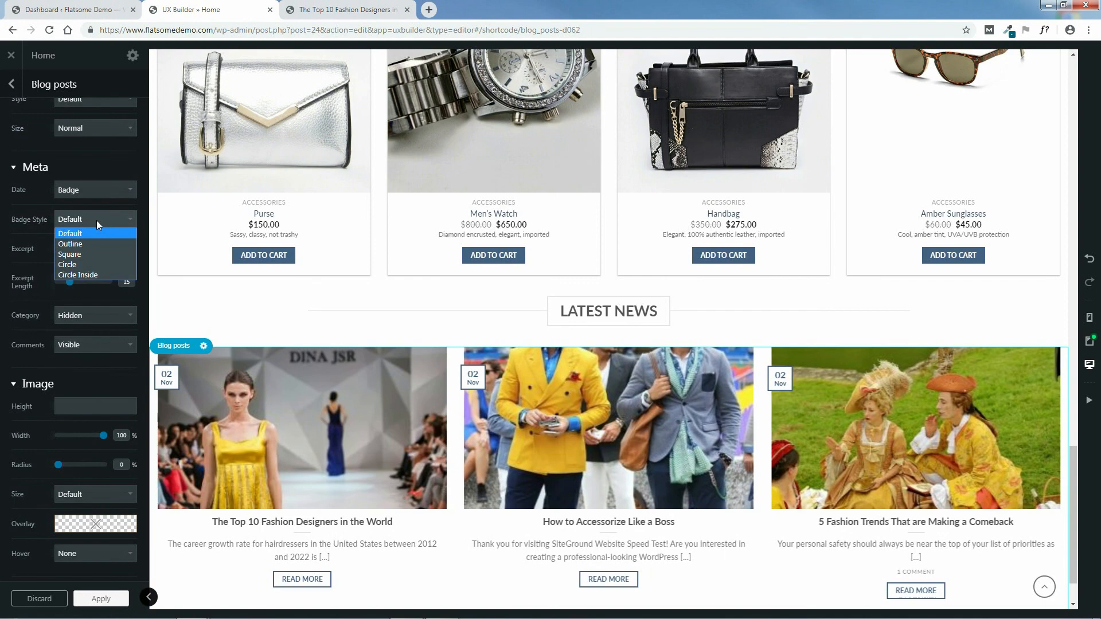
click(70, 254)
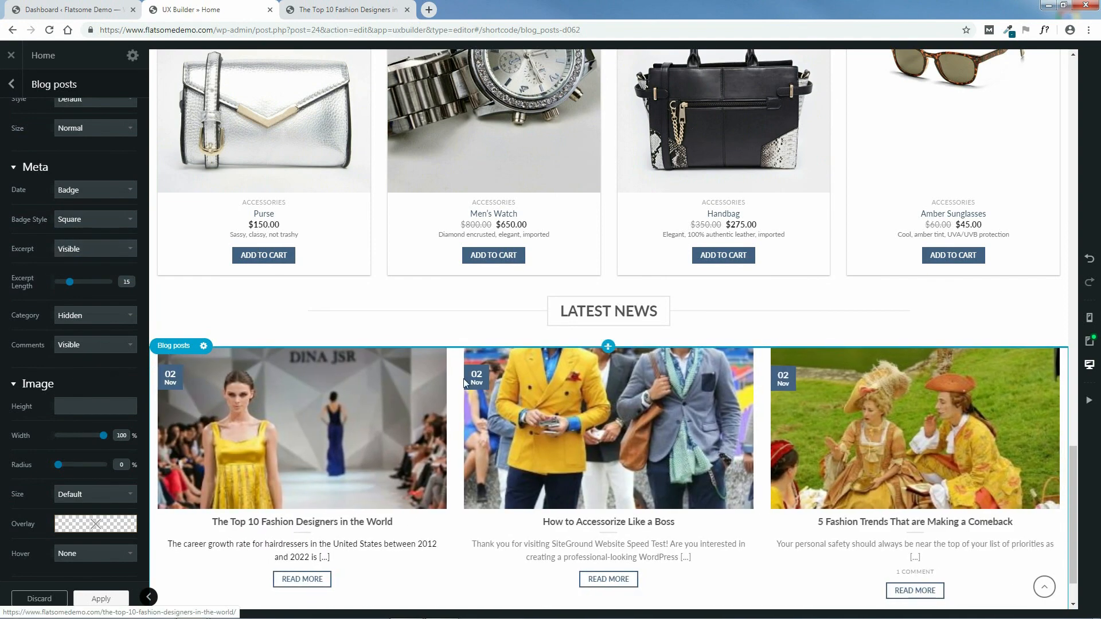
click(95, 219)
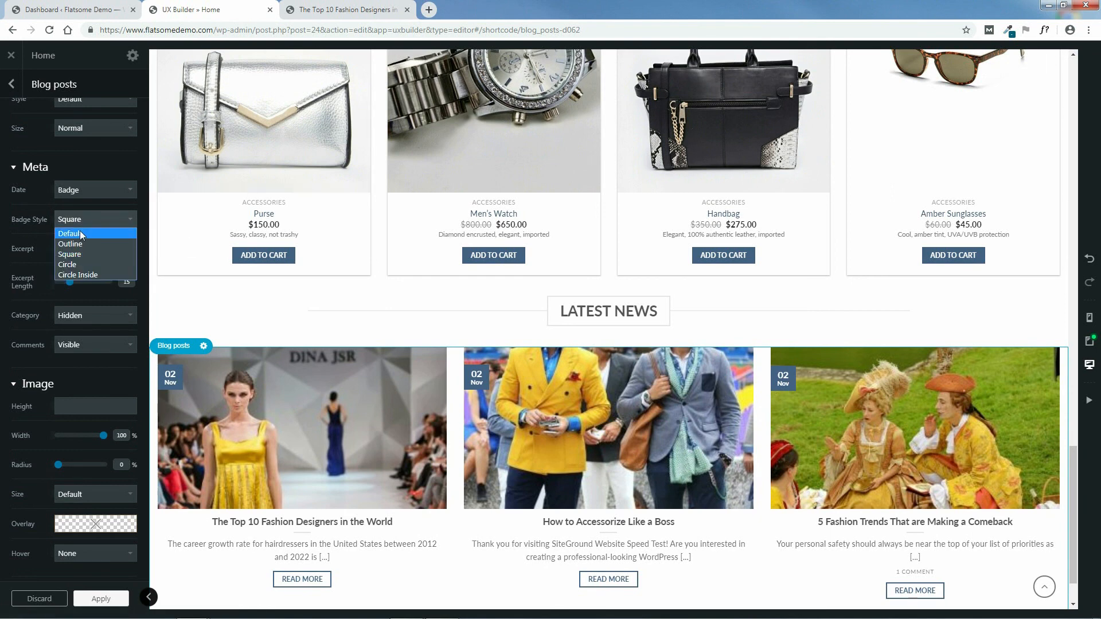
click(79, 235)
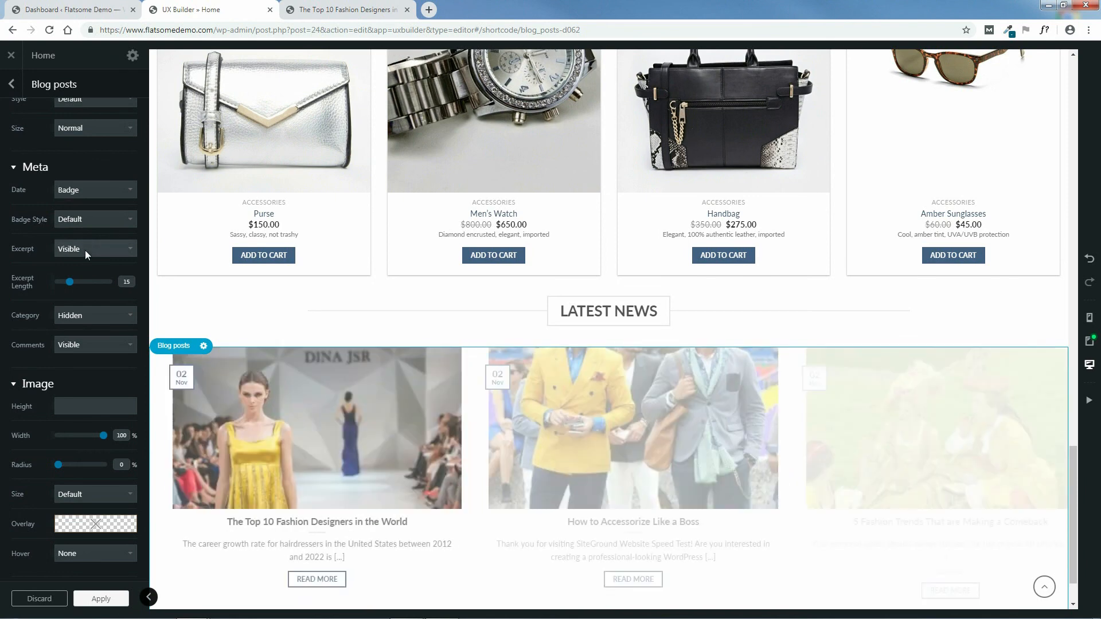
Step: Try the Fade In On Hover and Hidden options for the blog post excerpts, and set the excerpts back to Visible
click(85, 252)
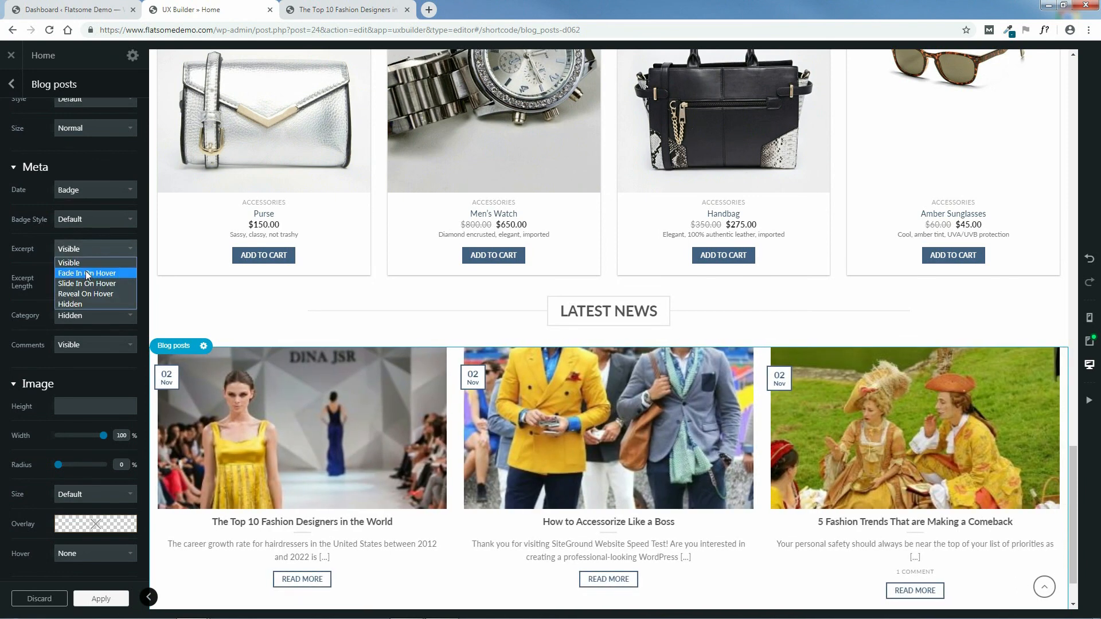
click(89, 273)
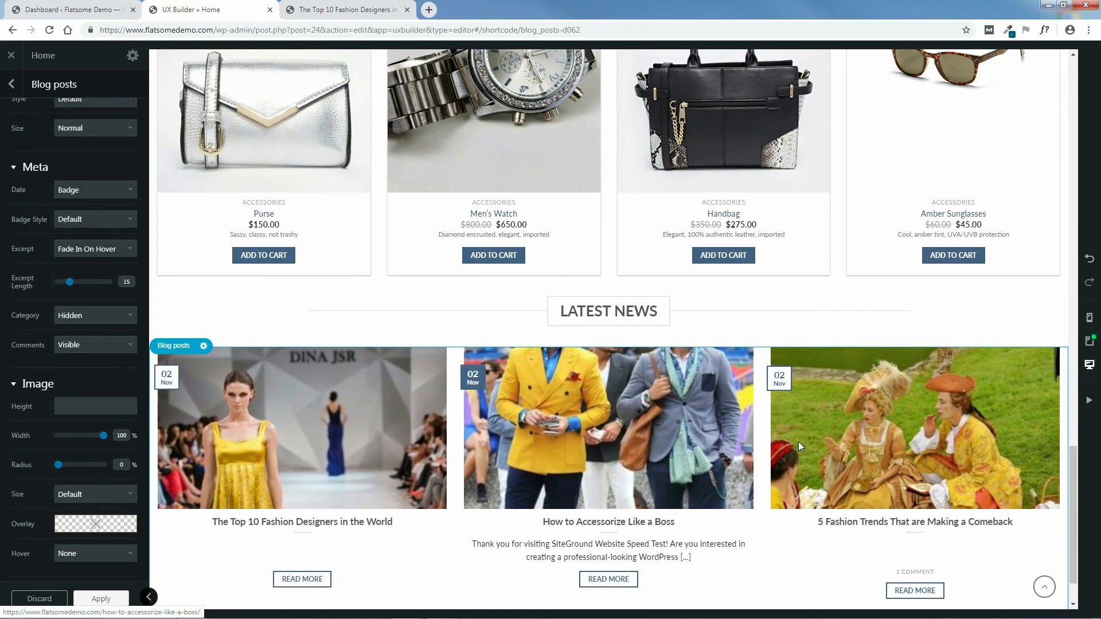
click(90, 252)
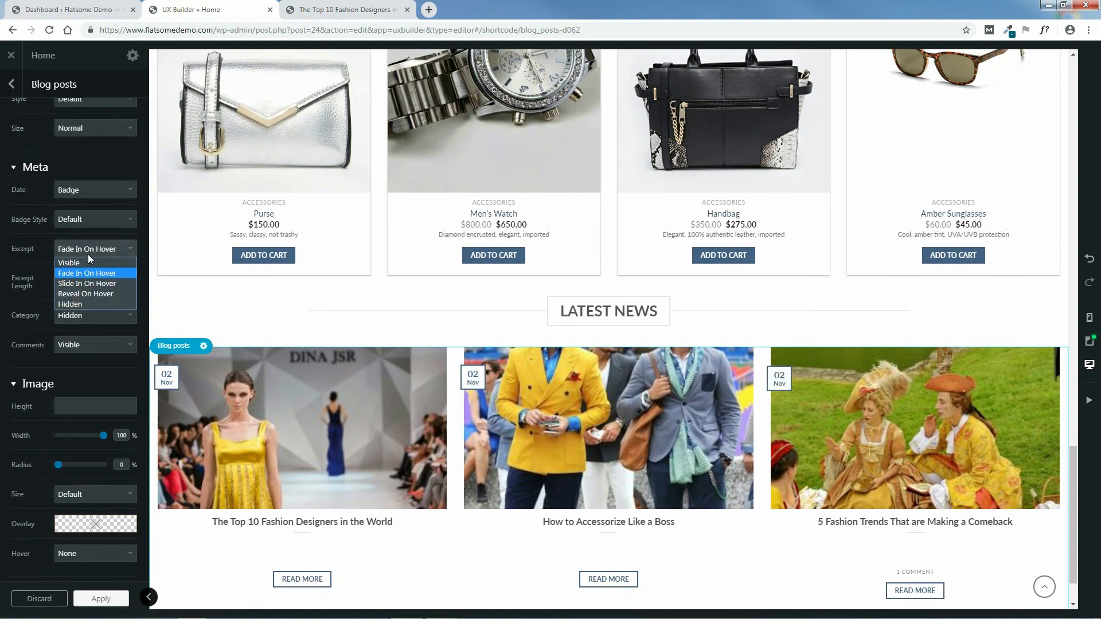
click(83, 263)
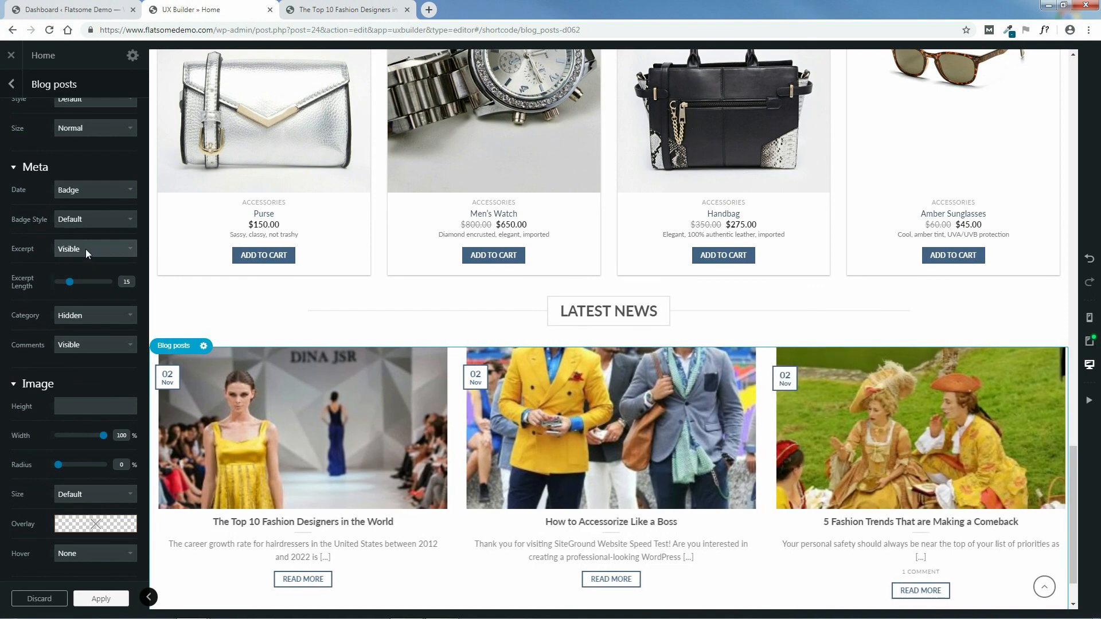
click(87, 250)
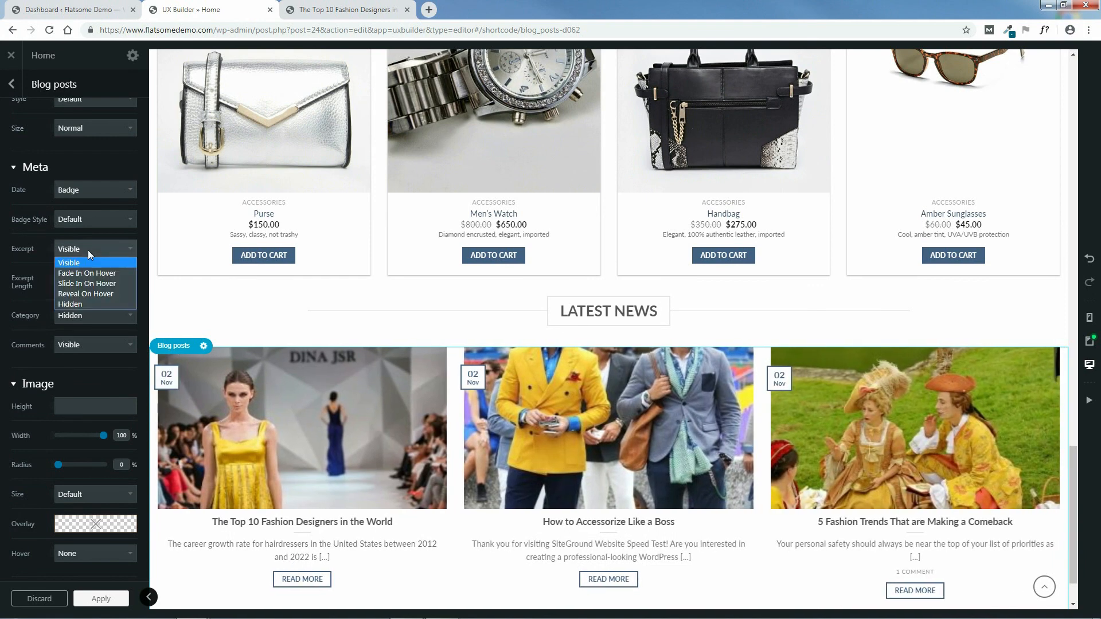
click(82, 304)
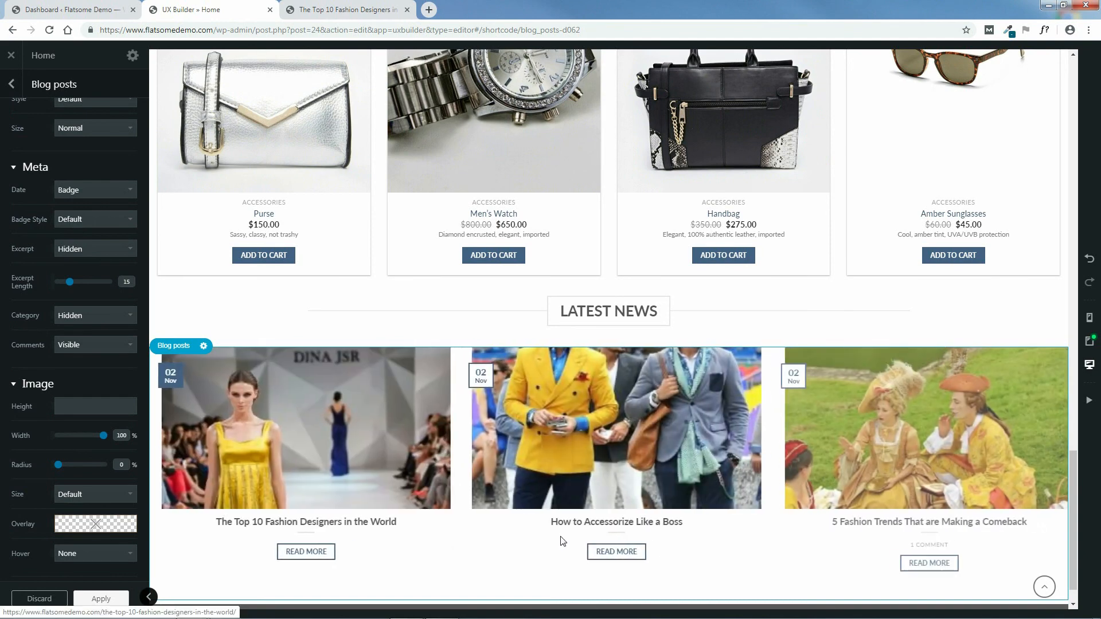
click(94, 250)
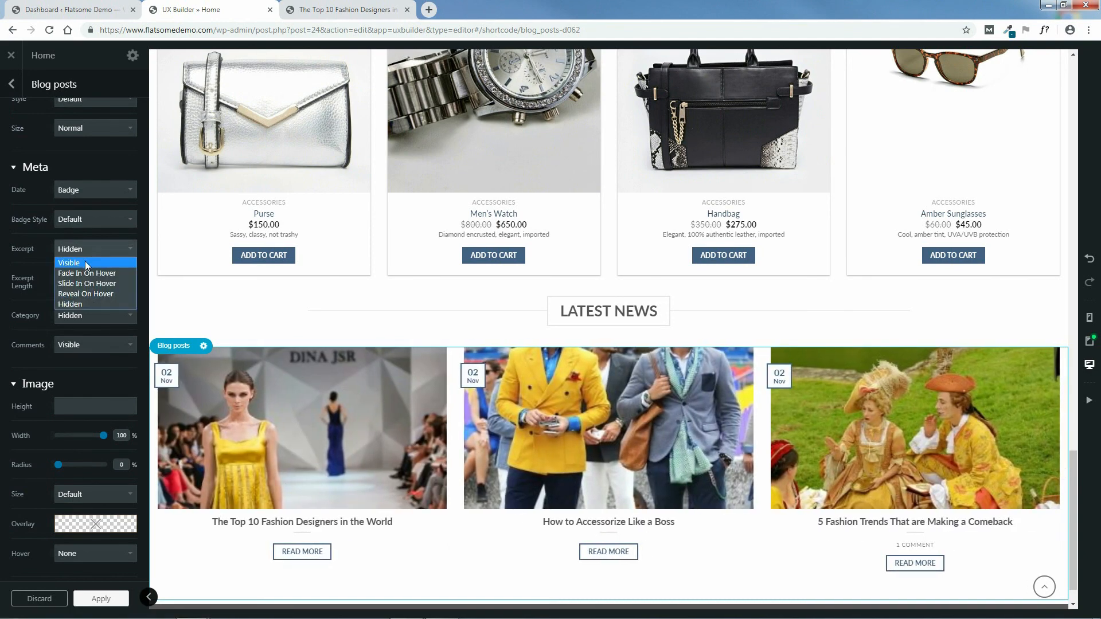
click(85, 262)
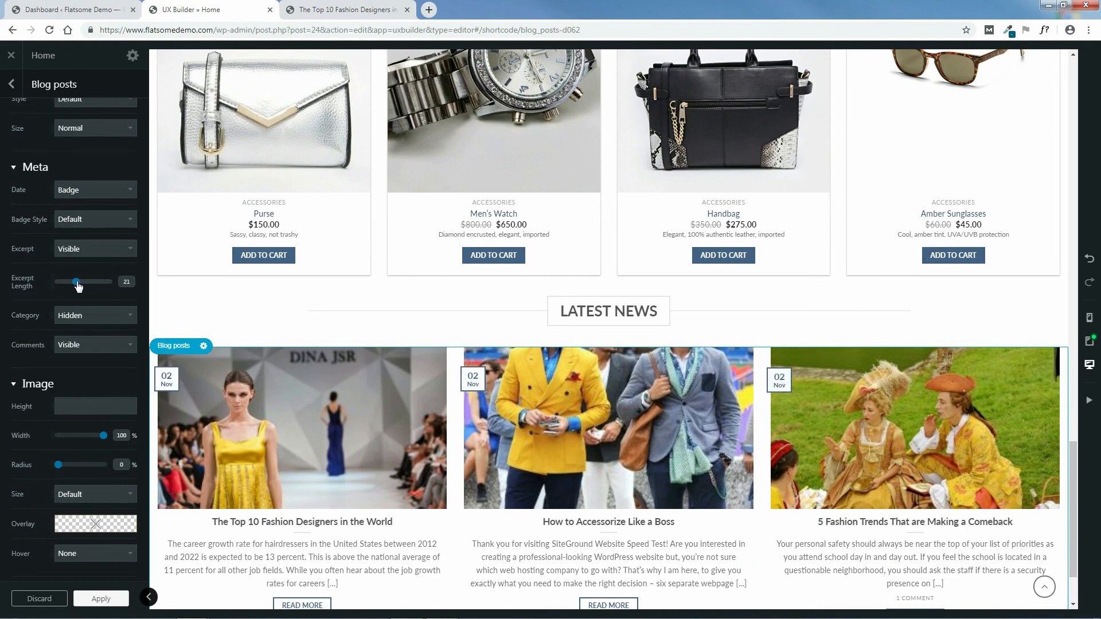
Step: Set the blog post excerpt length to 20 and show the post categories as a Label
drag(78, 285, 78, 286)
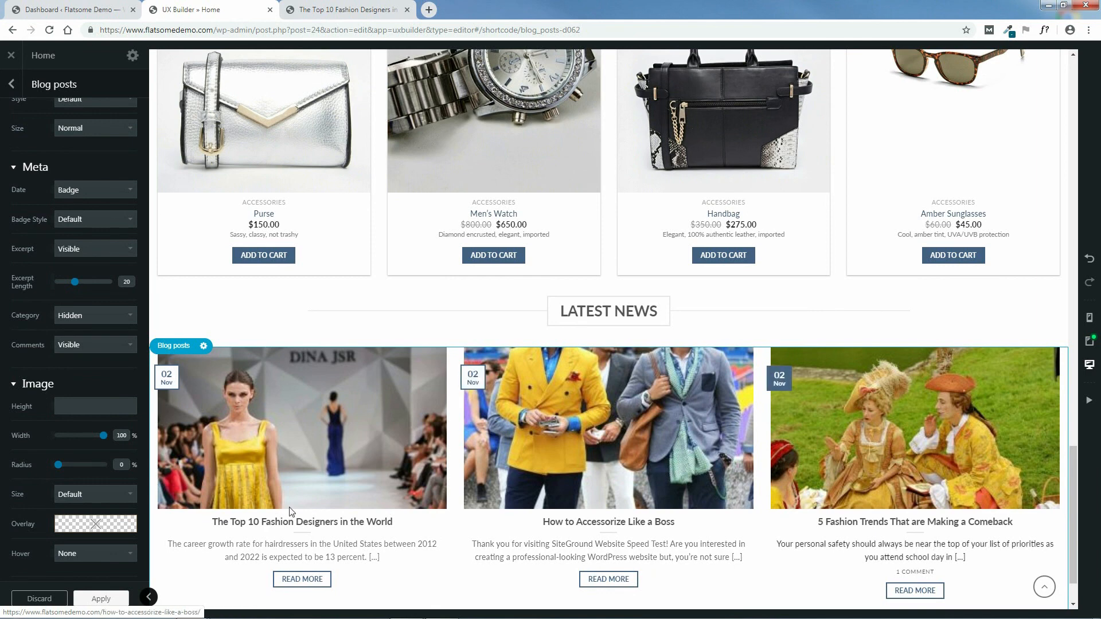
click(100, 319)
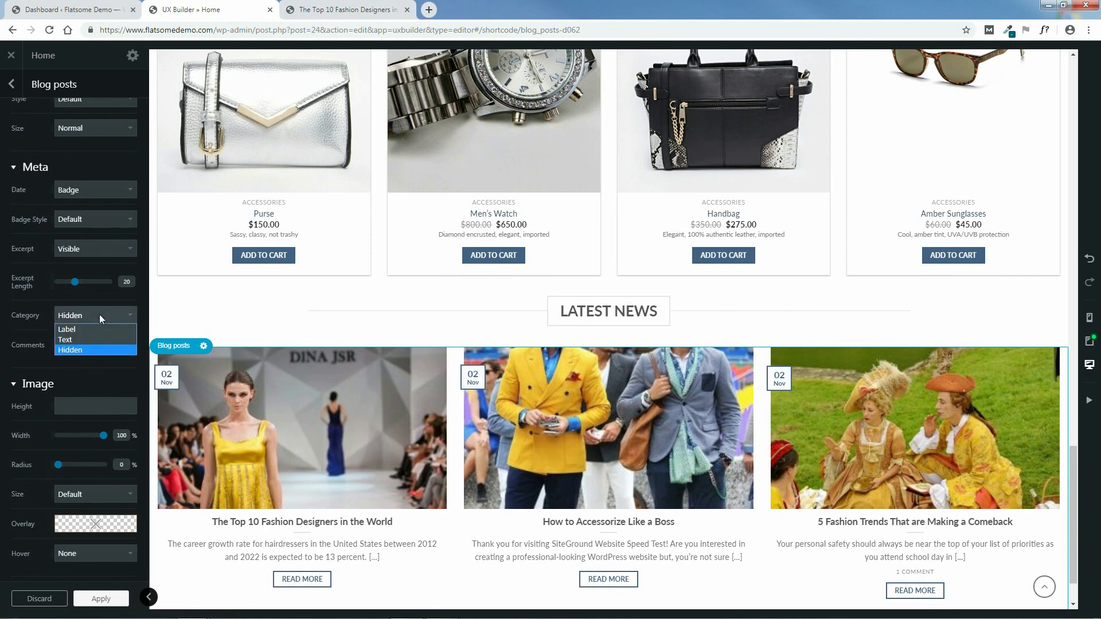
click(73, 328)
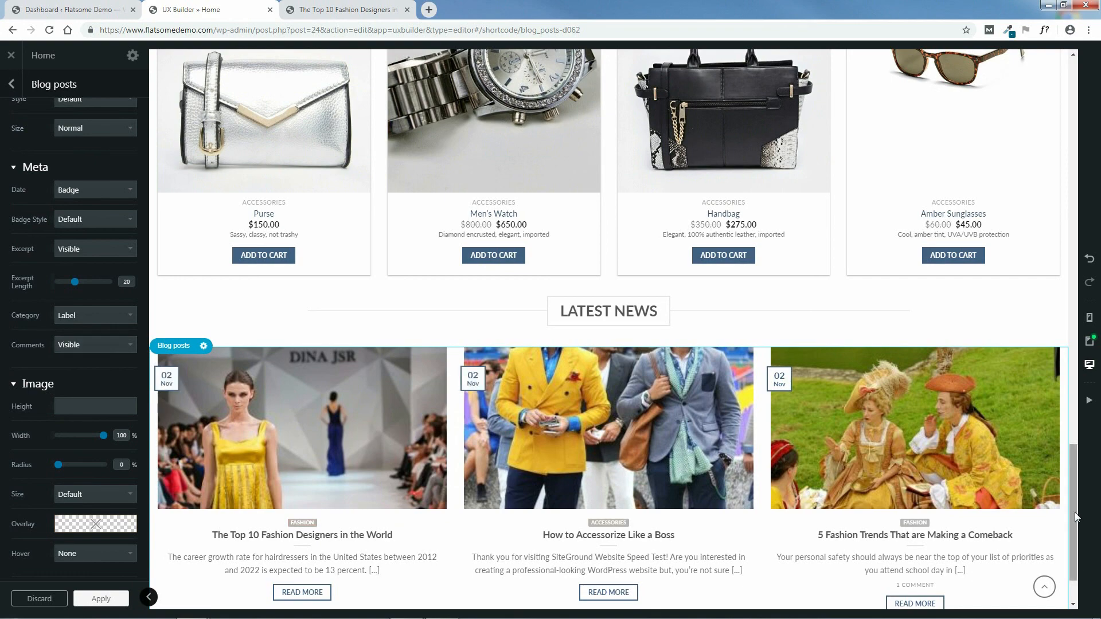
Step: Set the comments on the blog posts to Hidden
scroll(1075, 511, down, 2)
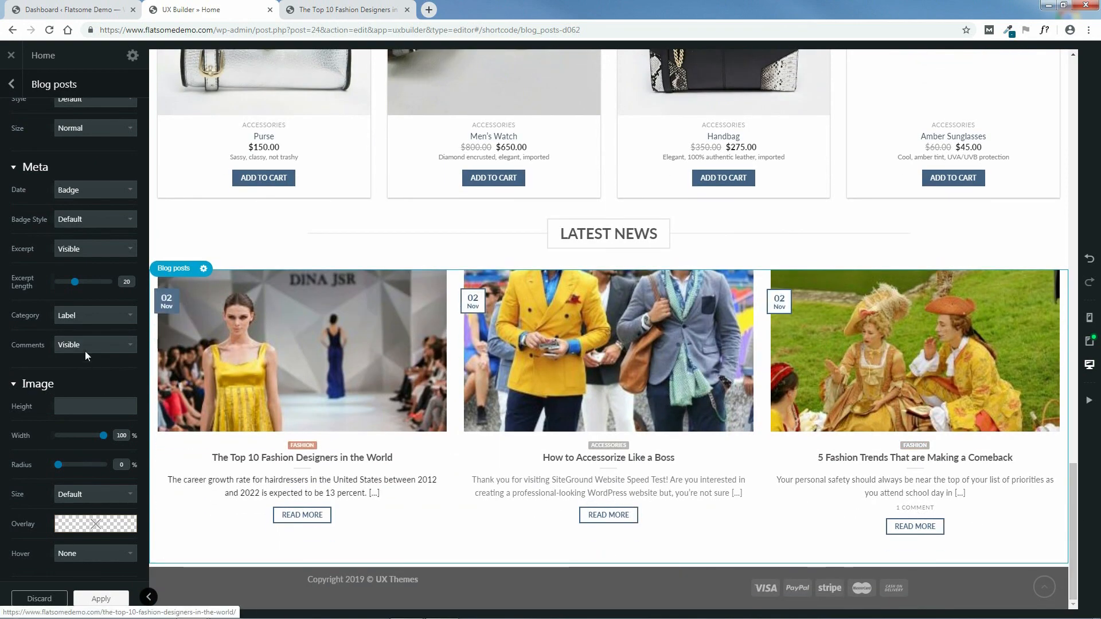
click(85, 347)
click(84, 369)
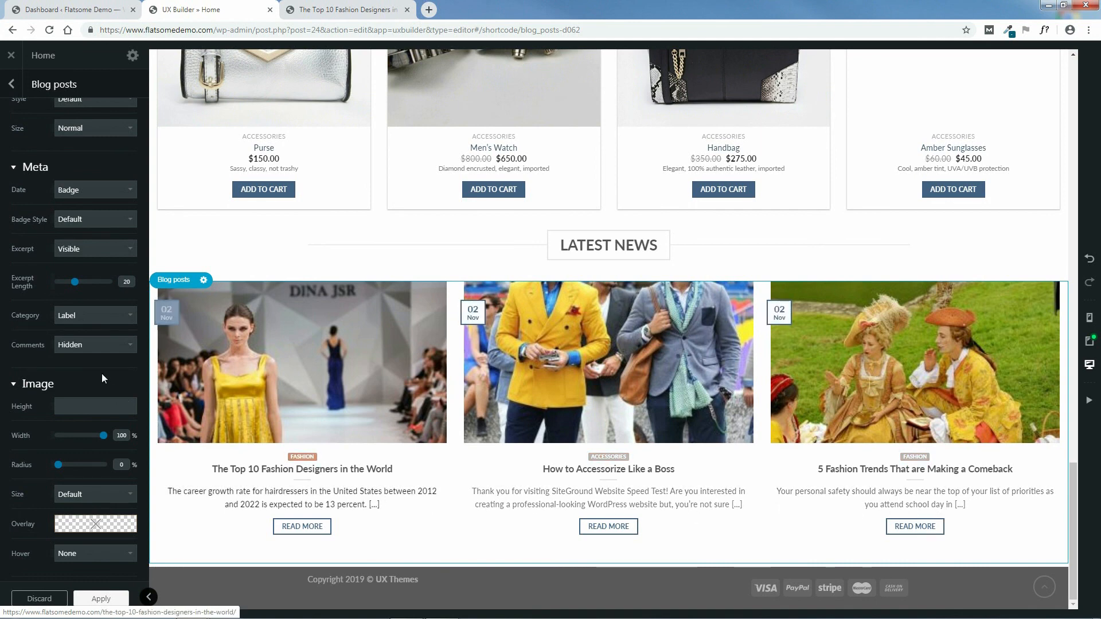
Step: Try the 16:9 ratio for the blog post images, and set the image height to 100%
scroll(108, 378, down, 2)
mouse_move(71, 287)
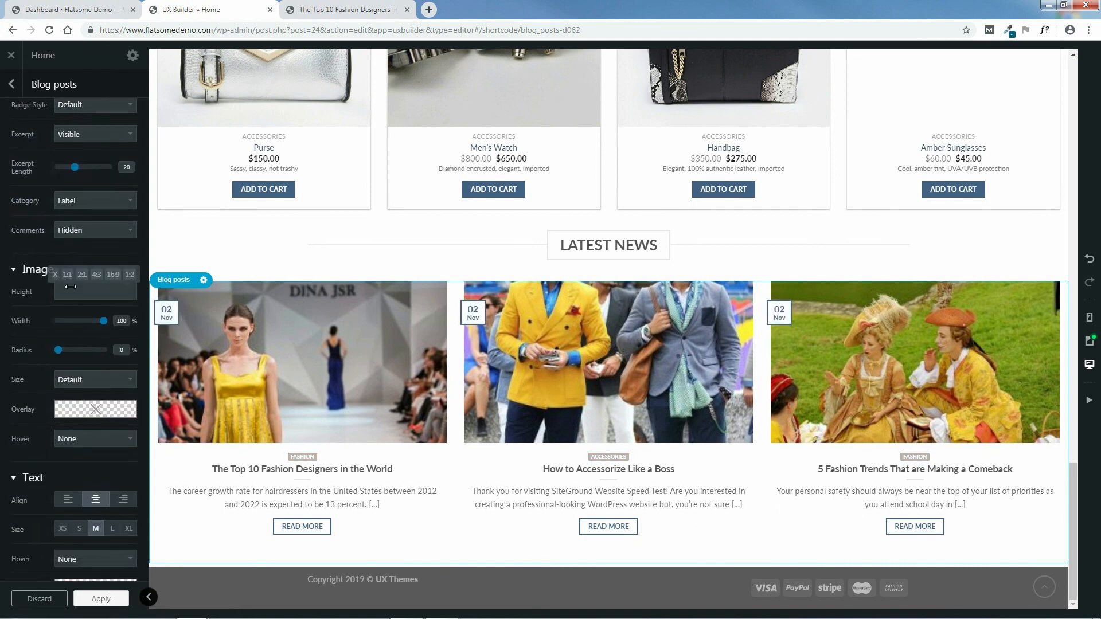
click(113, 275)
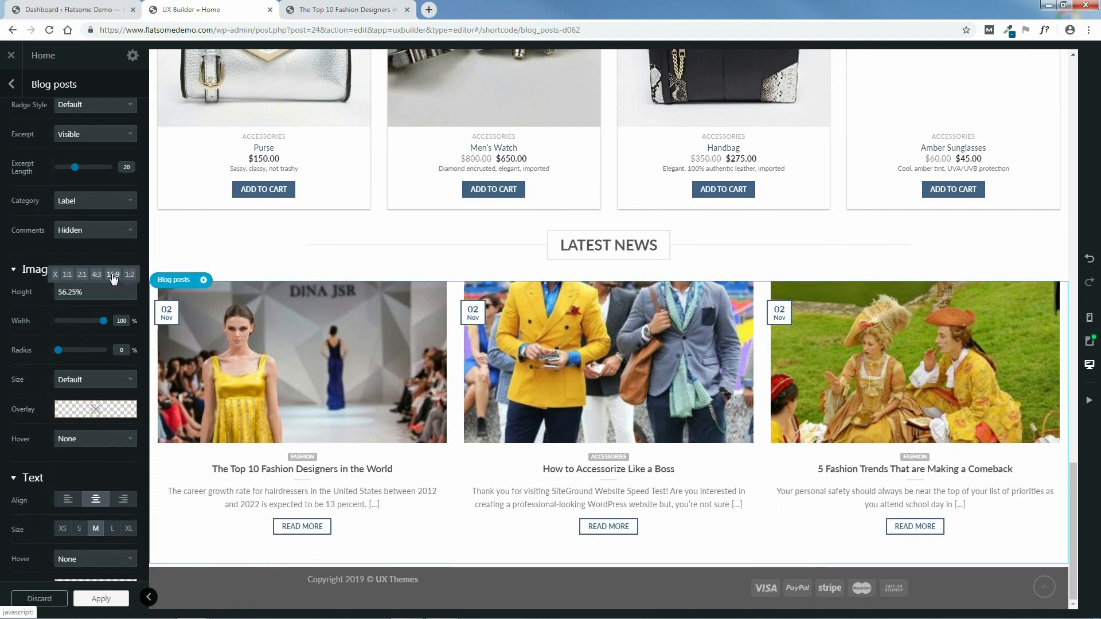
drag(79, 291, 89, 250)
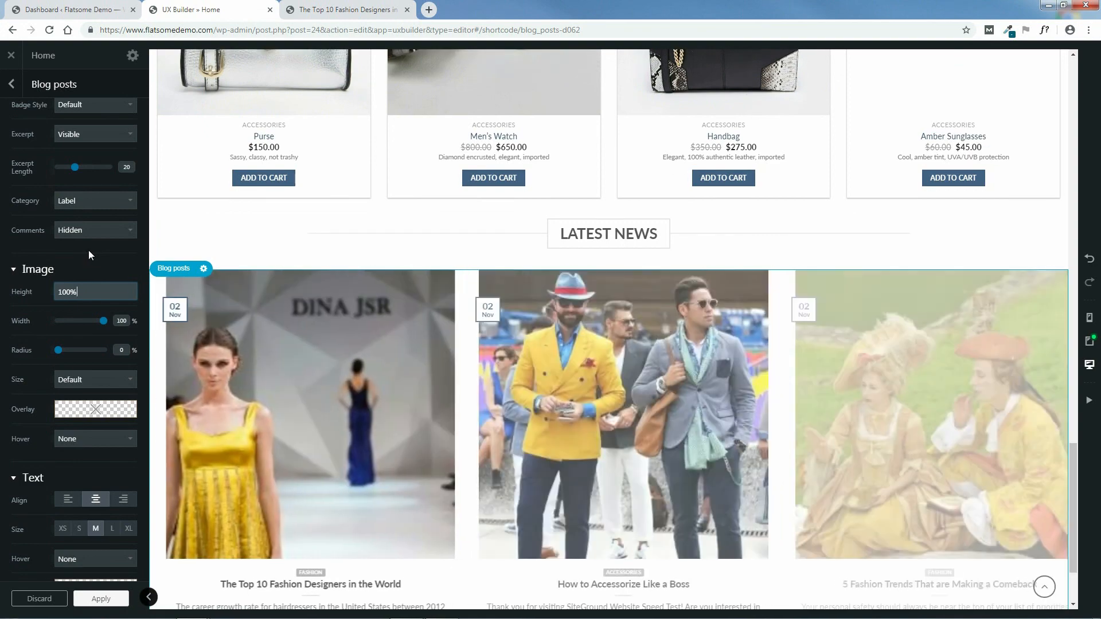
Step: Try adjusting the post image width and a 12% corner radius, ending with the width at 100% and the radius at 0%
mouse_move(104, 323)
mouse_down()
mouse_move(89, 328)
mouse_move(110, 329)
mouse_up()
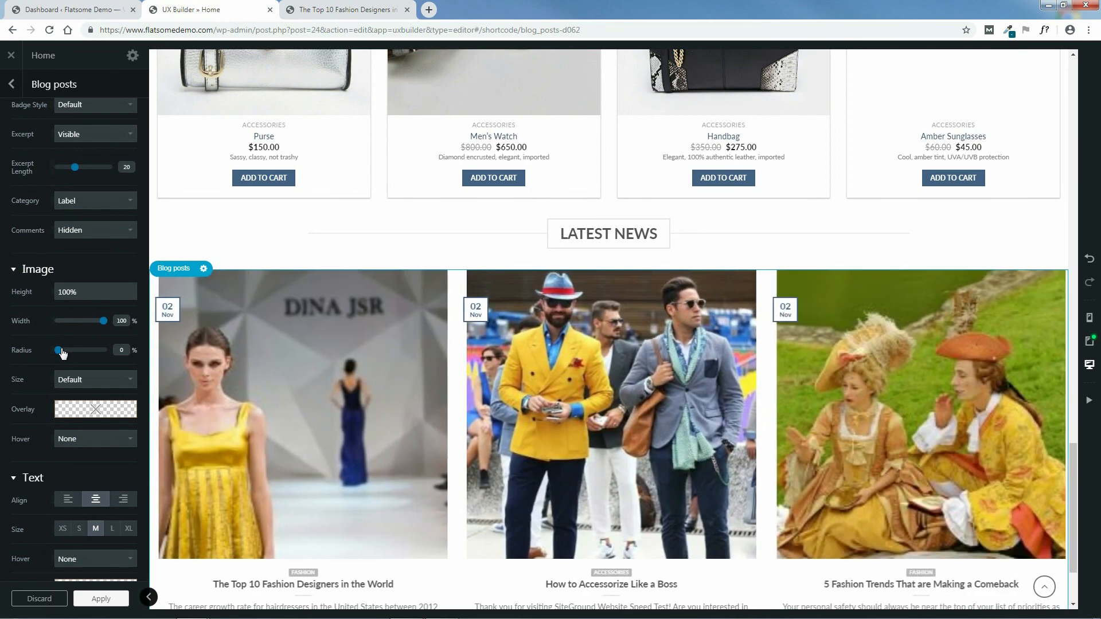
drag(62, 350, 64, 352)
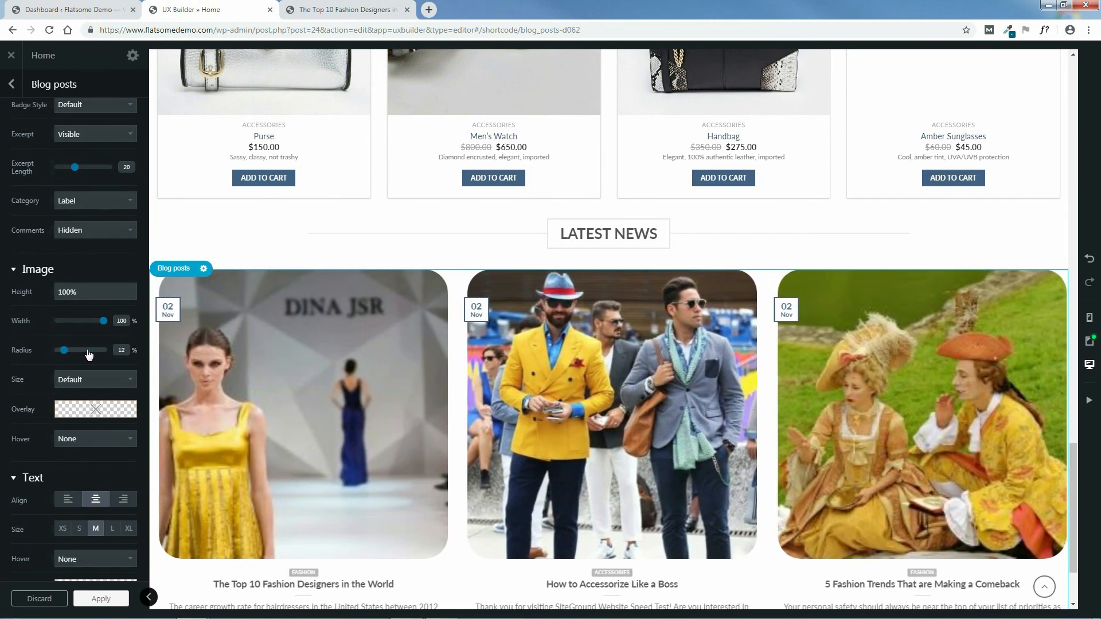
drag(89, 355, 105, 356)
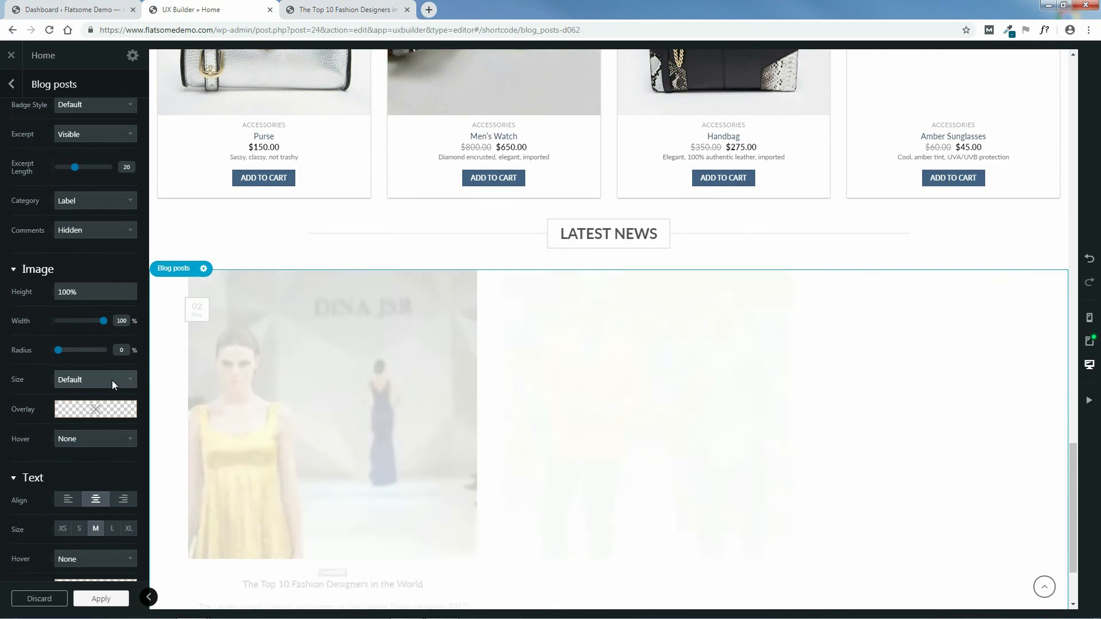
Step: Set the post image size to Original and the image hover effect to Zoom, leaving the alternative hover effect at None
click(112, 380)
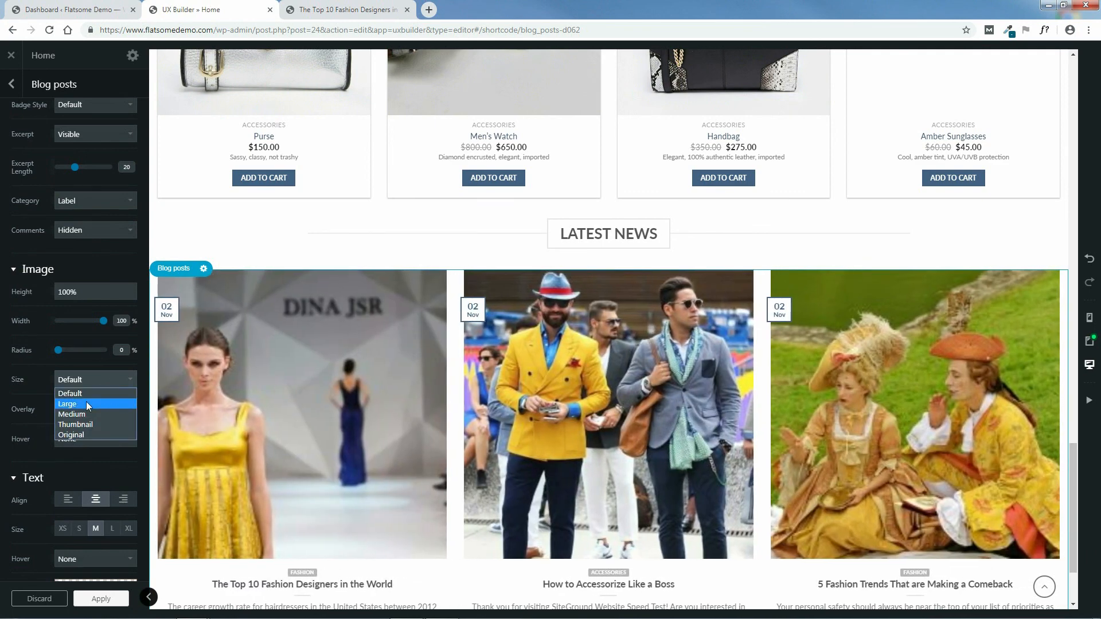
click(75, 435)
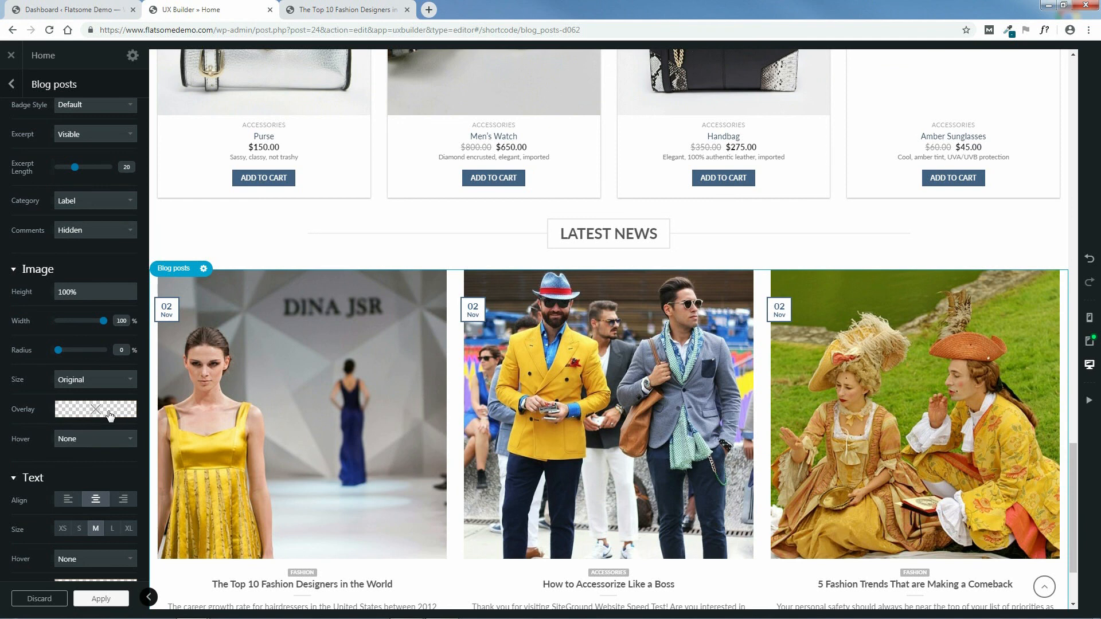
click(93, 440)
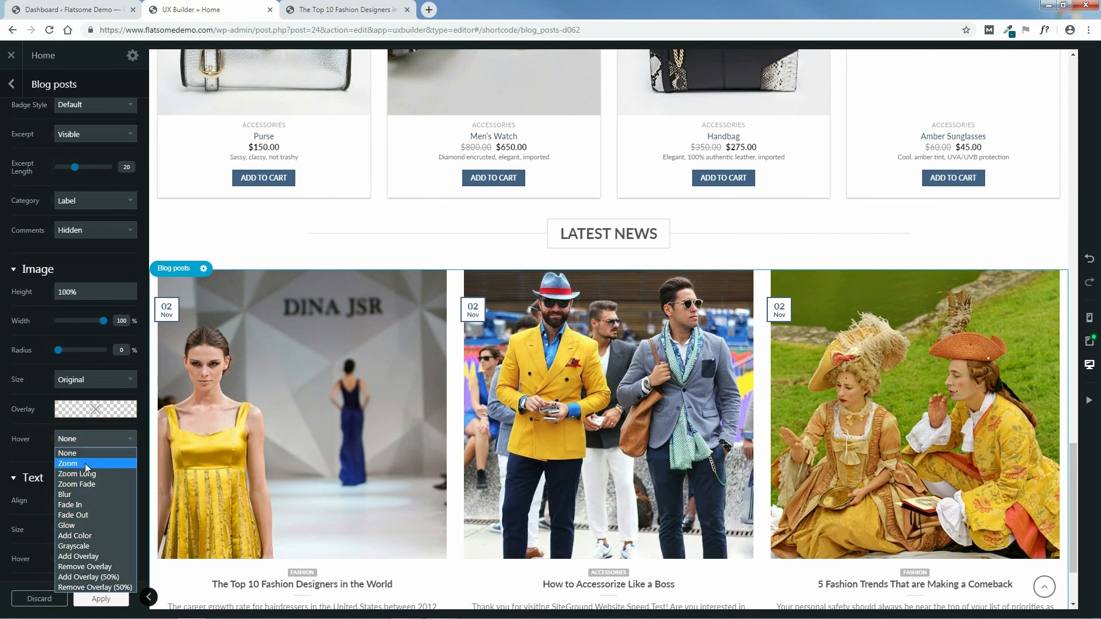
click(85, 464)
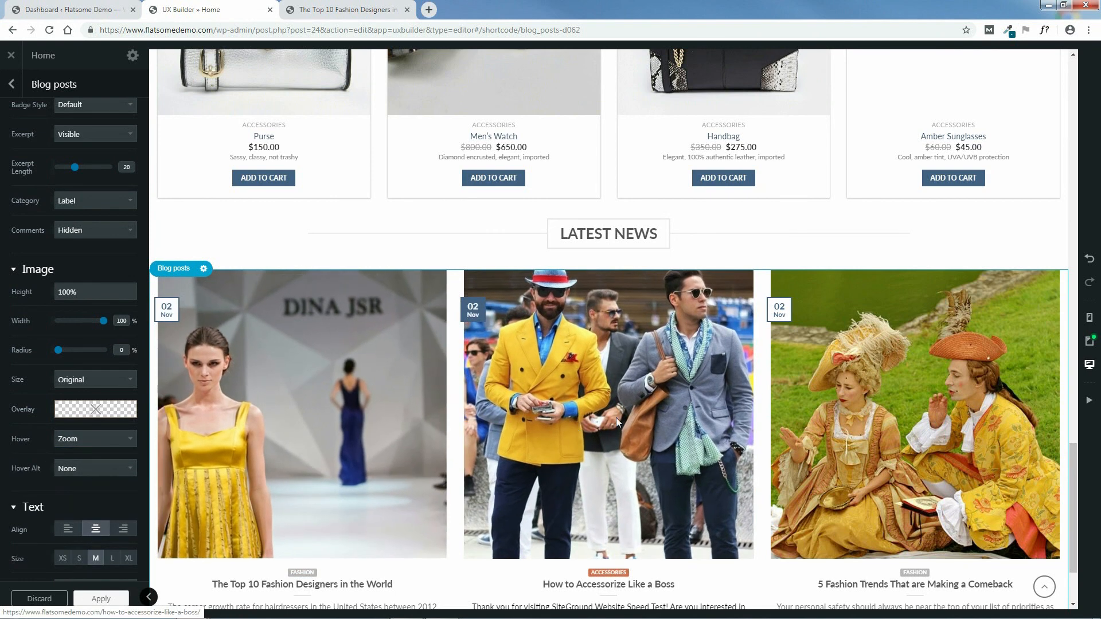
click(94, 471)
click(97, 477)
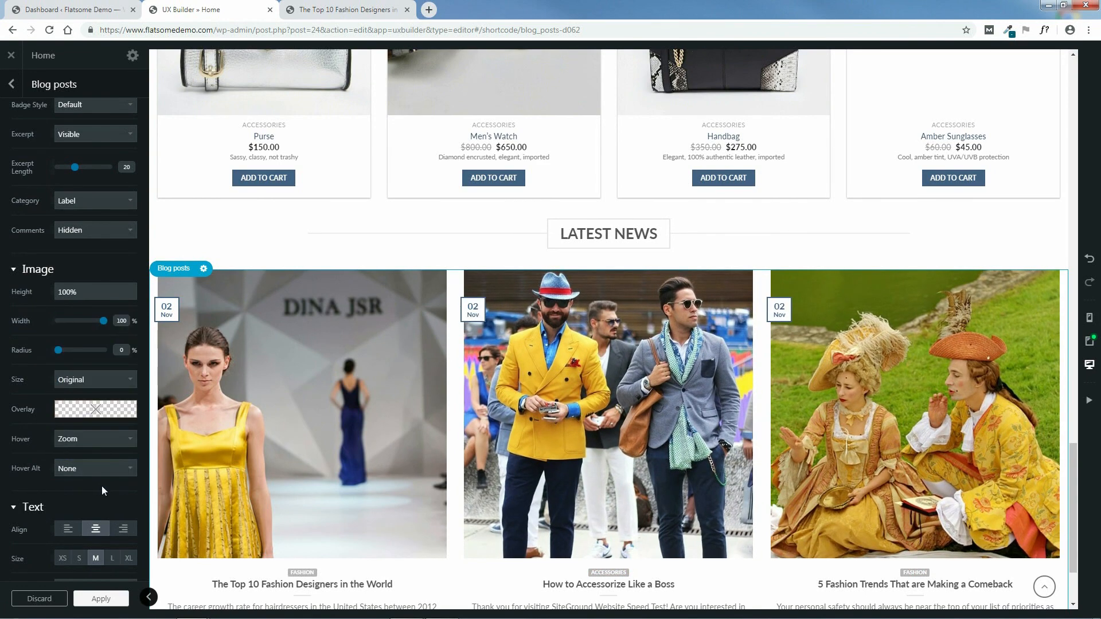
Step: Try left and right alignment for the blog post text, and set the alignment back to centre
scroll(119, 484, down, 2)
scroll(119, 484, down, 2)
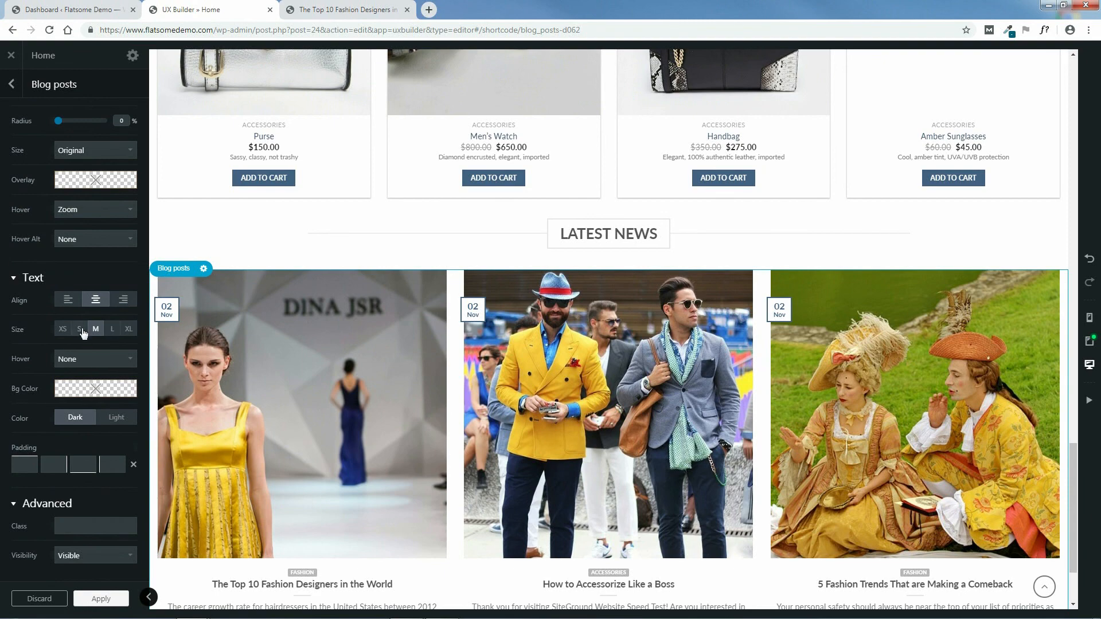
scroll(1081, 508, down, 2)
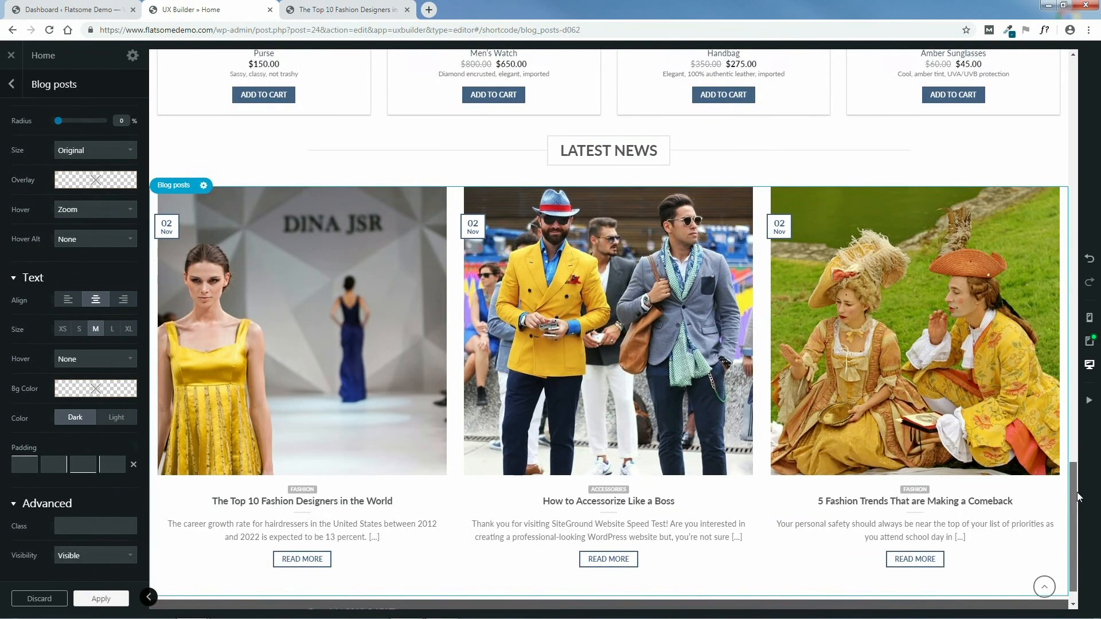
click(68, 301)
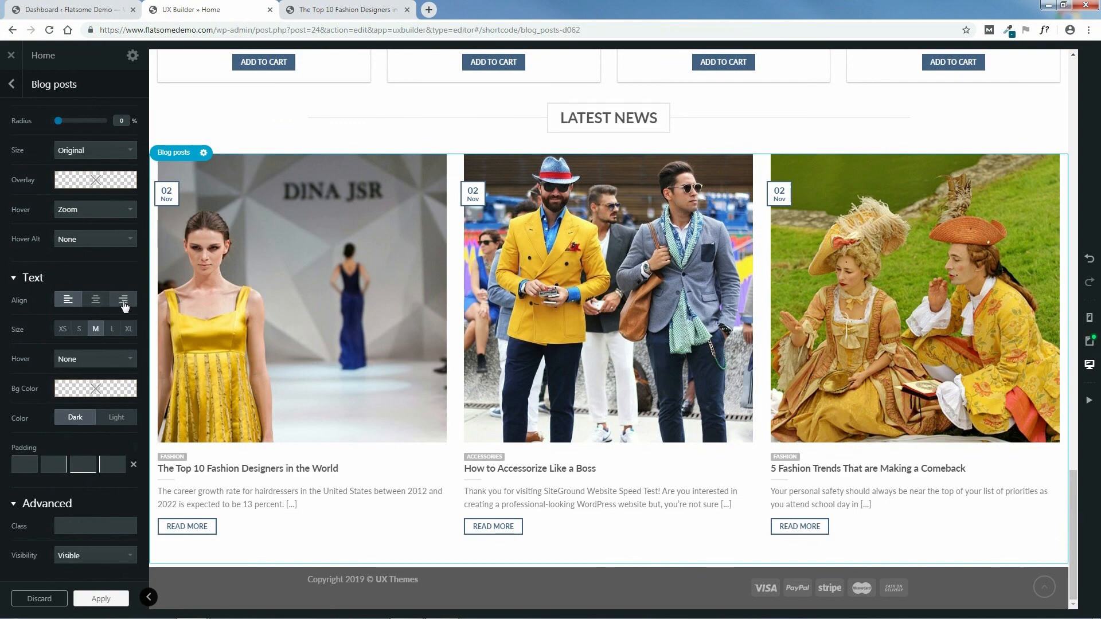
click(123, 300)
click(97, 301)
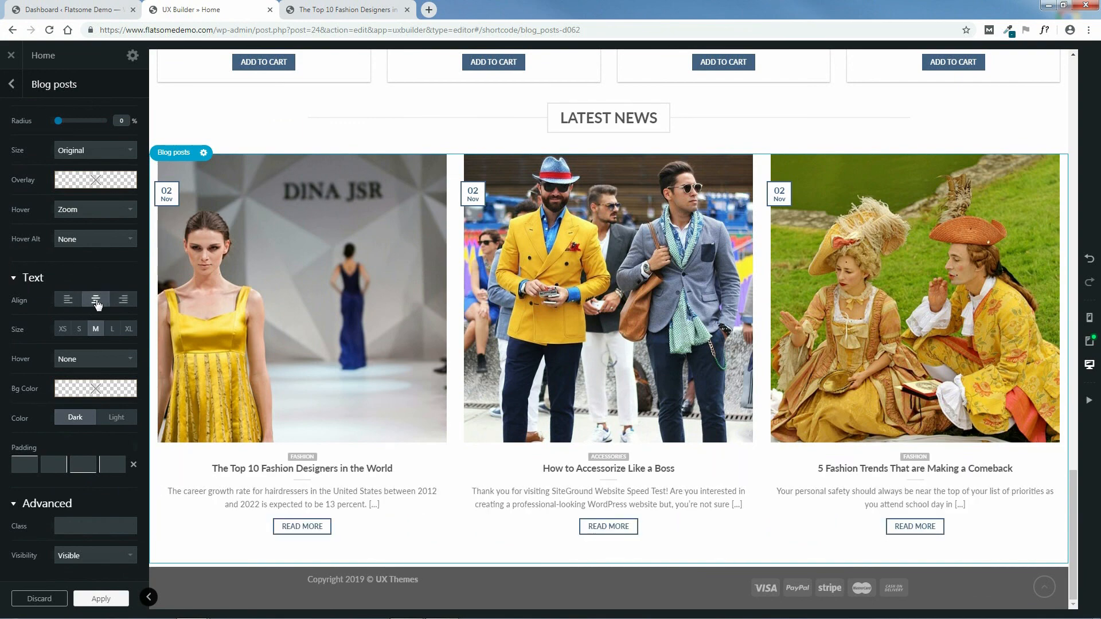
Step: Try the S and XL sizes for the post text, return to M, and look through the text hover effects
click(80, 330)
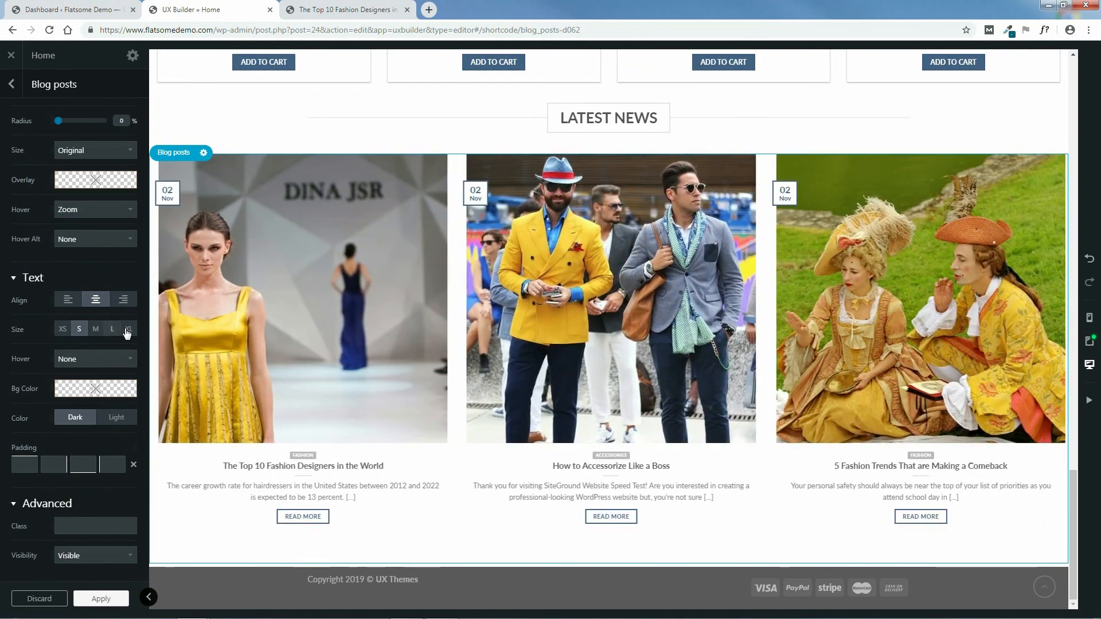
click(127, 331)
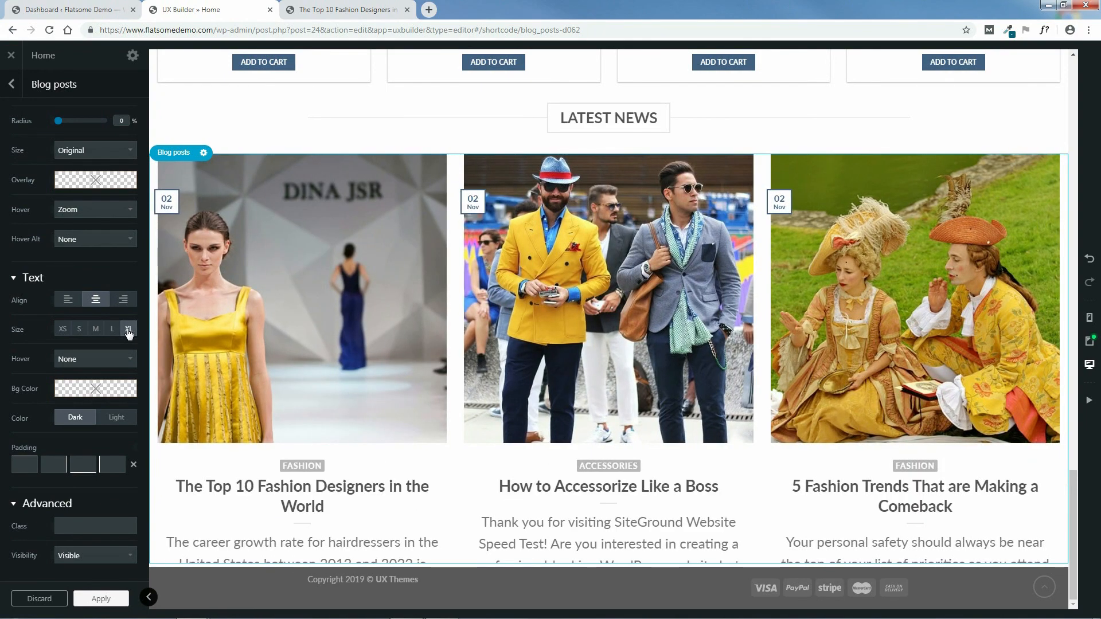
click(95, 330)
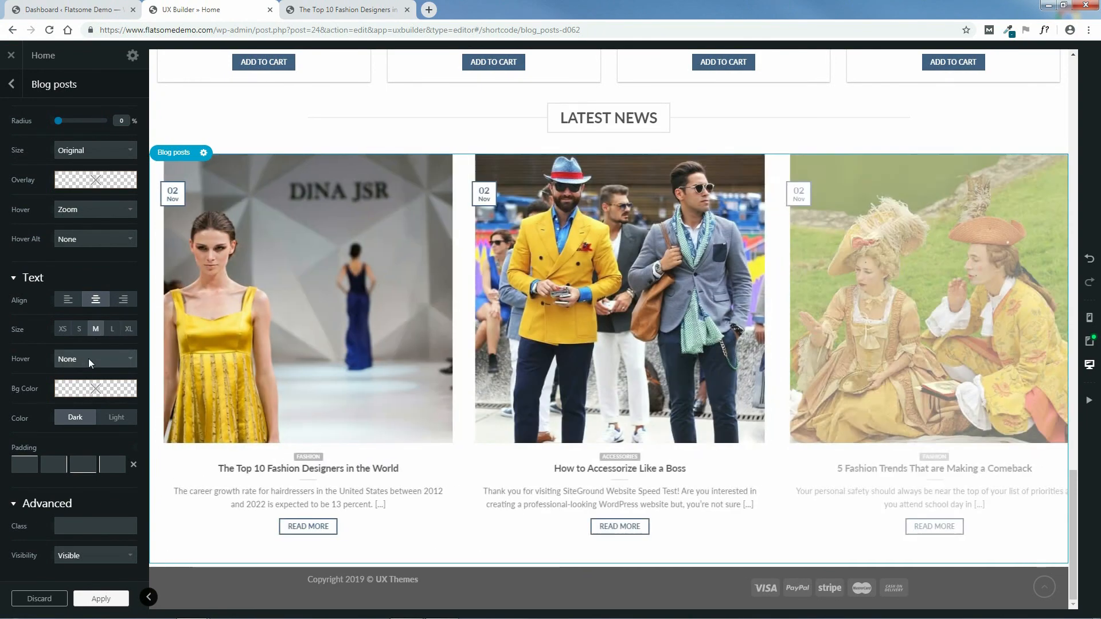
click(88, 359)
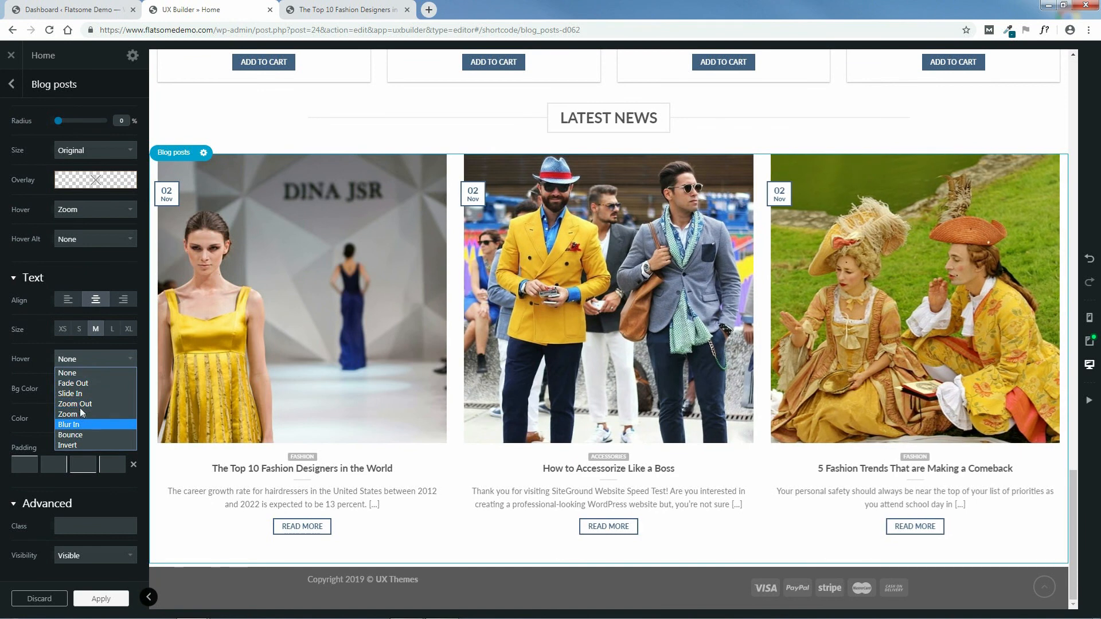
click(141, 352)
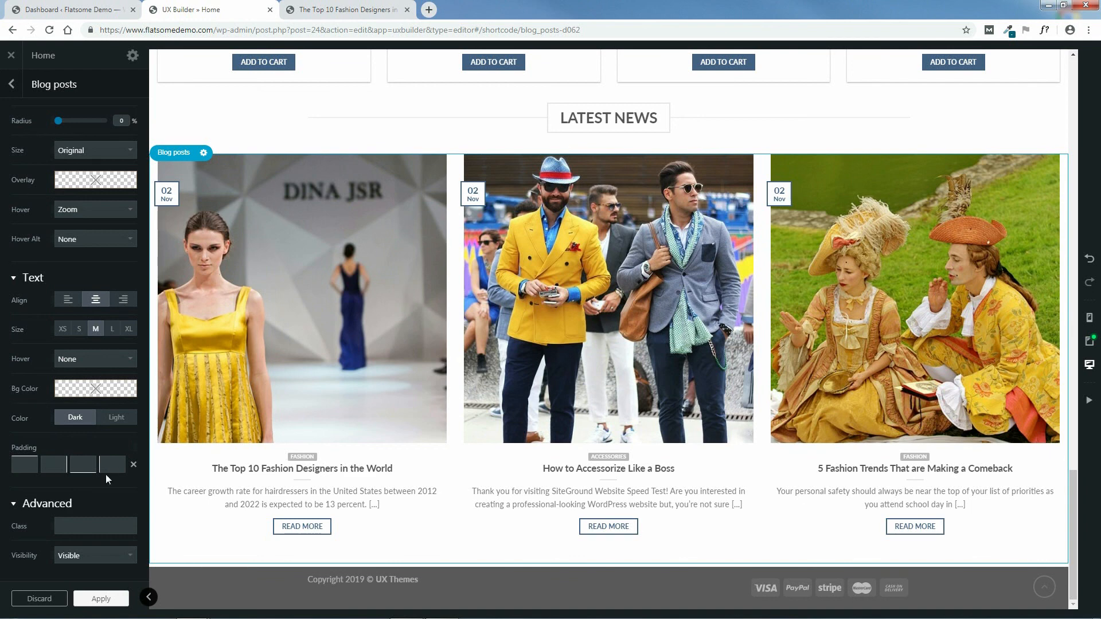
Step: Apply the blog posts settings and update the home page
click(101, 598)
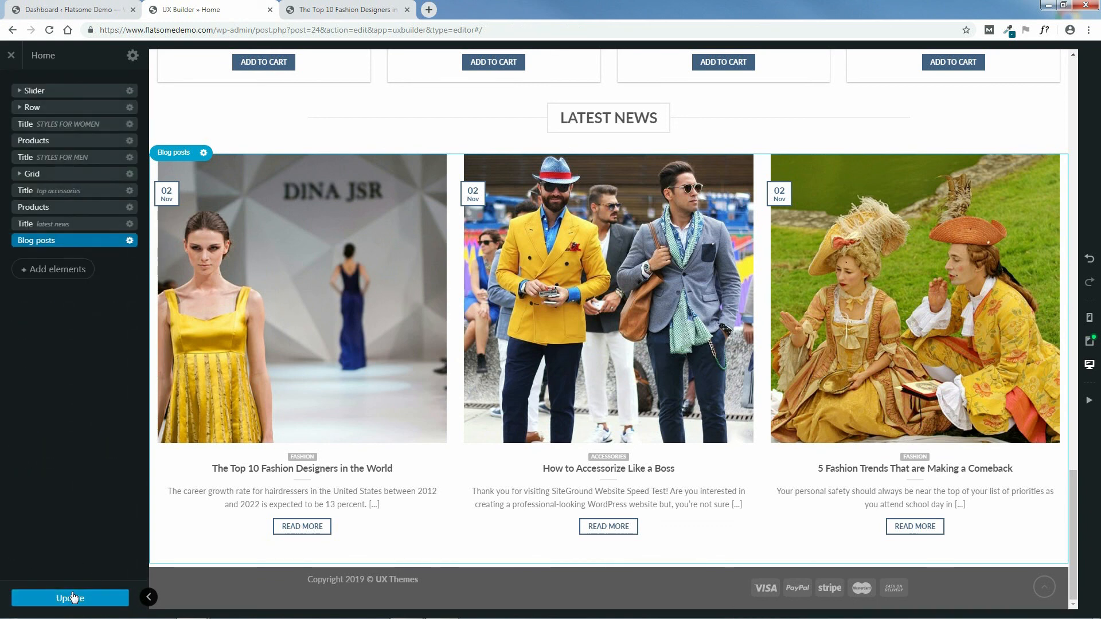
click(72, 600)
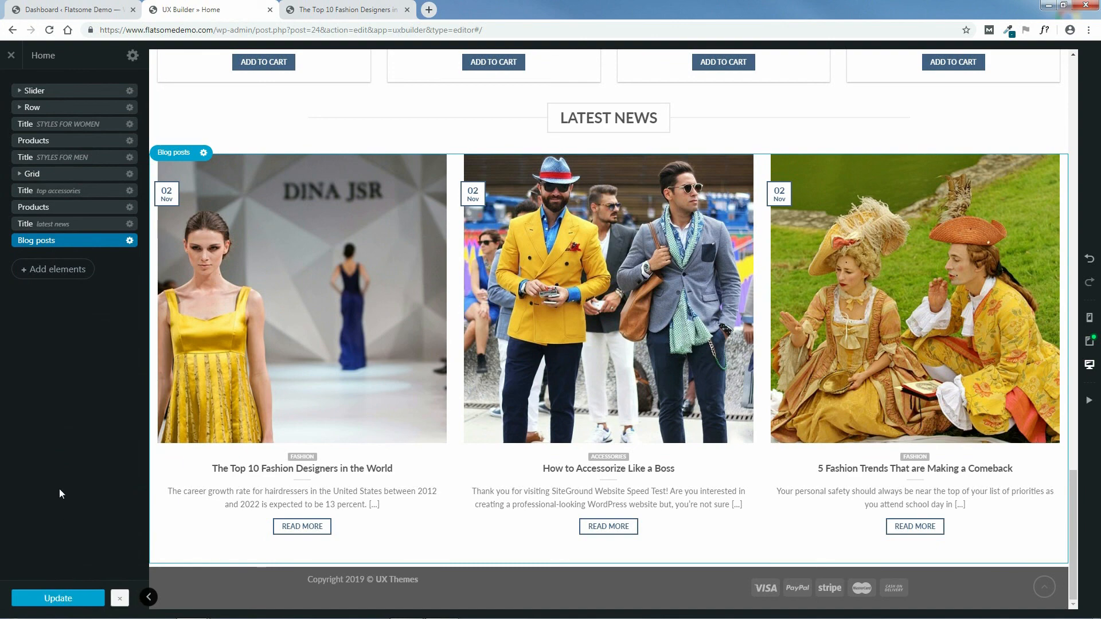
Step: Check the Latest News section on the live home page and open the Top 10 Fashion Designers post from it
click(347, 9)
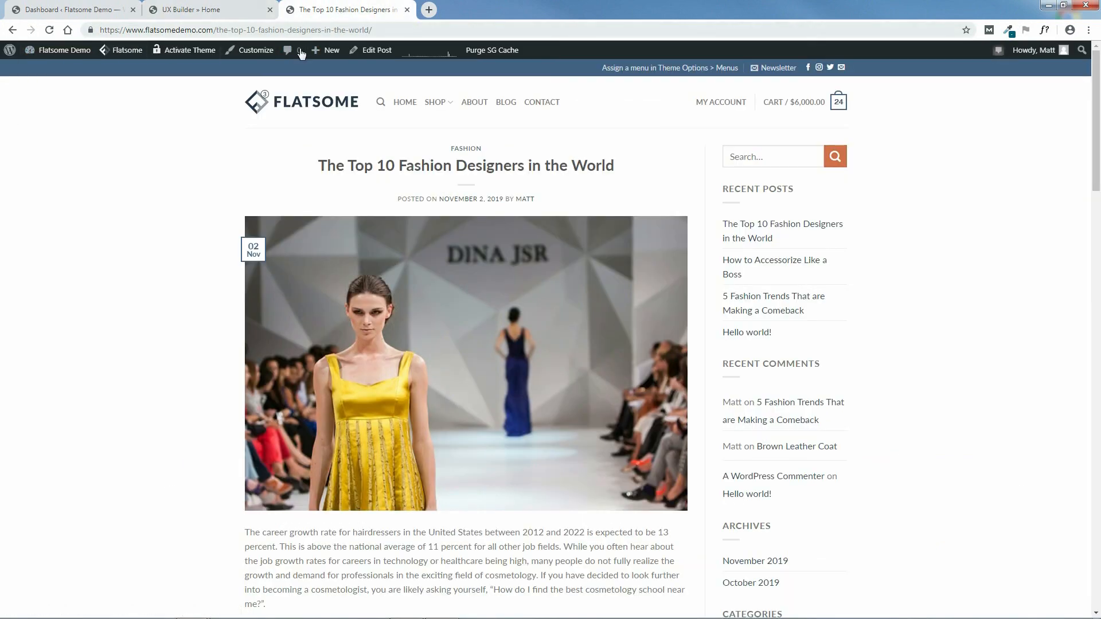
click(405, 103)
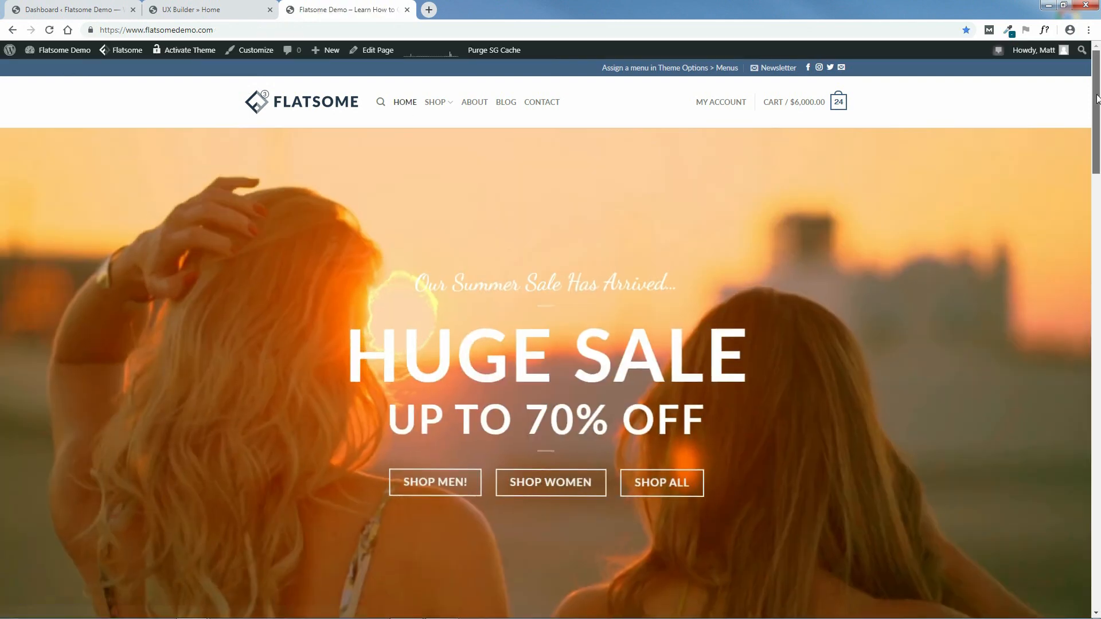
drag(1097, 126, 1099, 521)
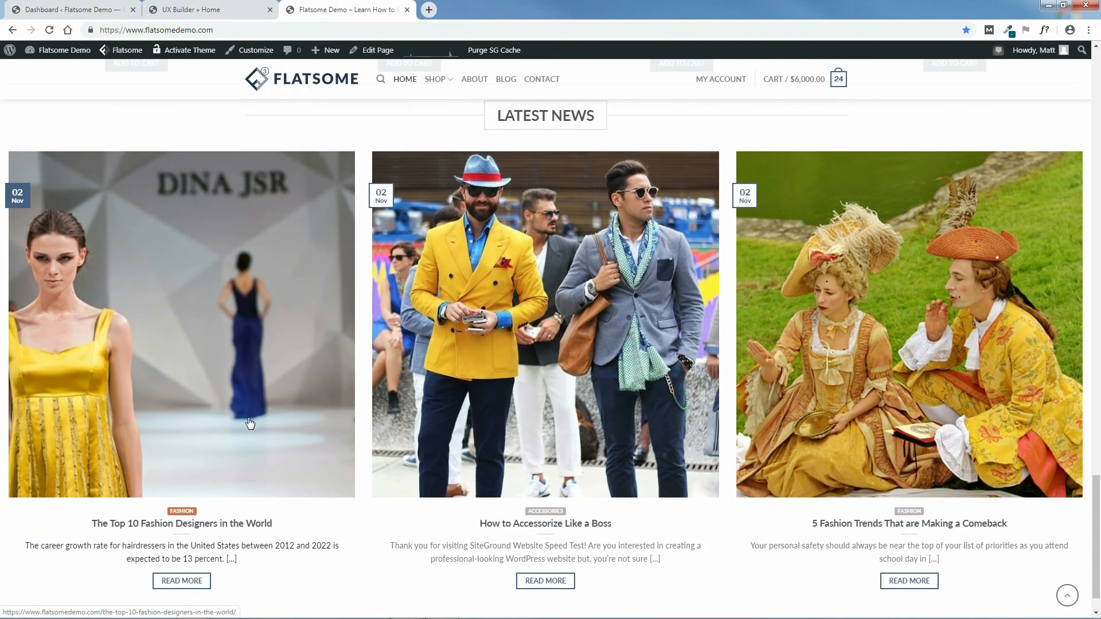
click(181, 582)
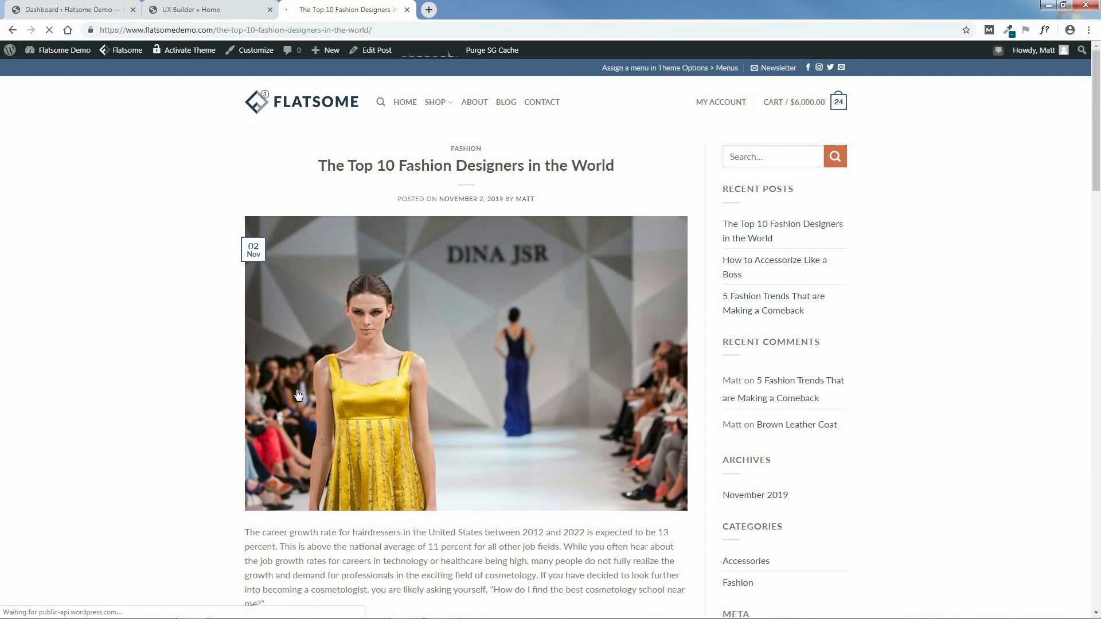
drag(1097, 162, 1072, 117)
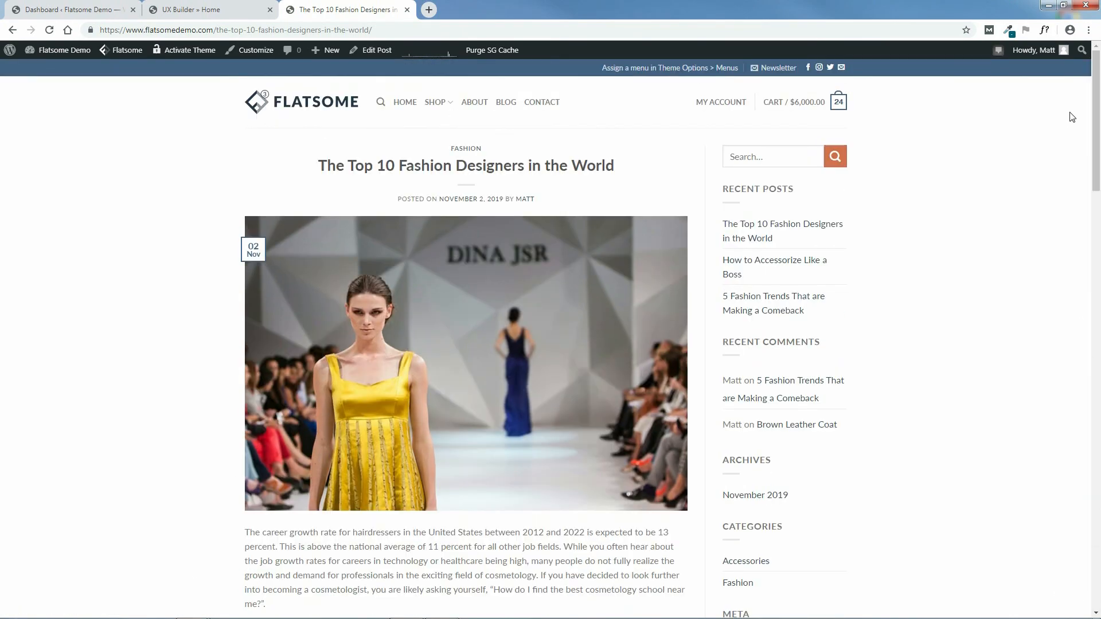
click(12, 30)
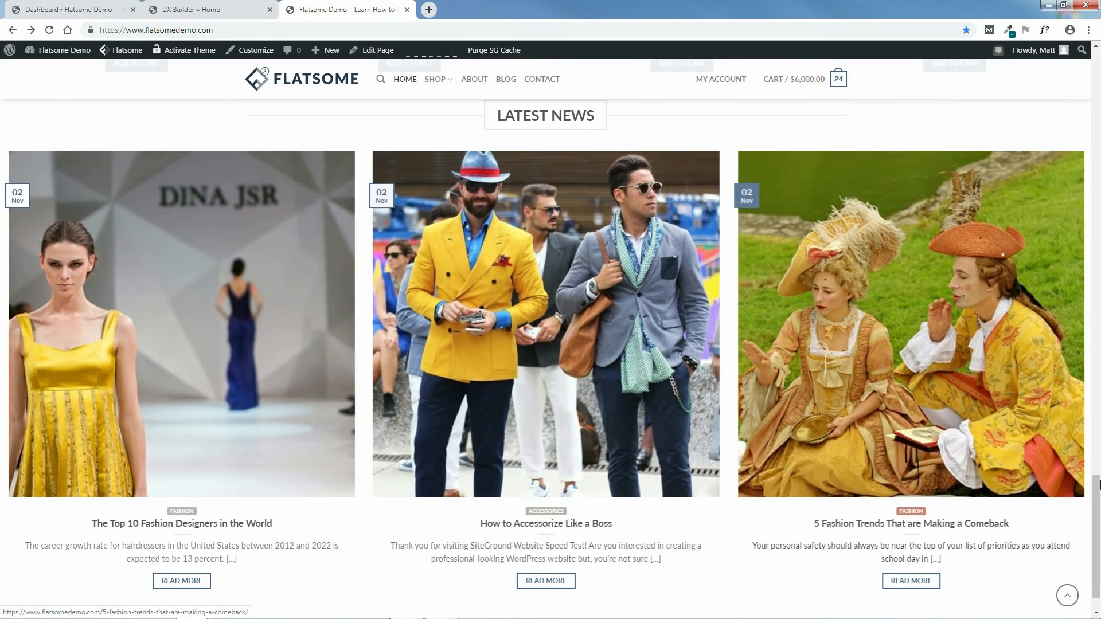
drag(1100, 486, 1099, 502)
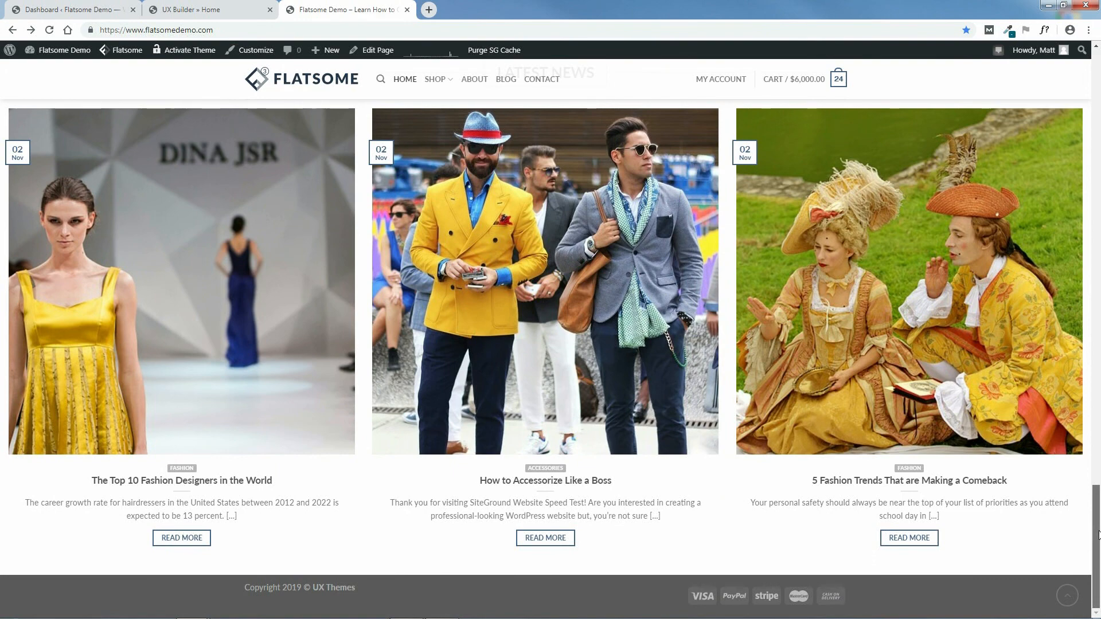
Step: Back in the UX Builder, duplicate the "latest news" title and move the copy below the blog posts
click(200, 8)
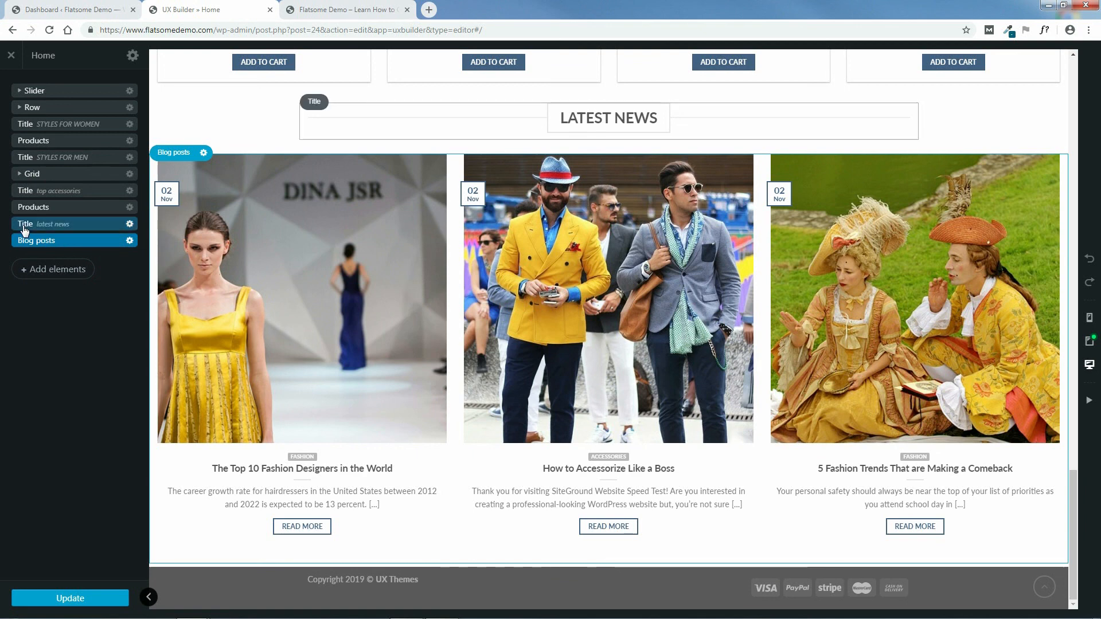
click(130, 225)
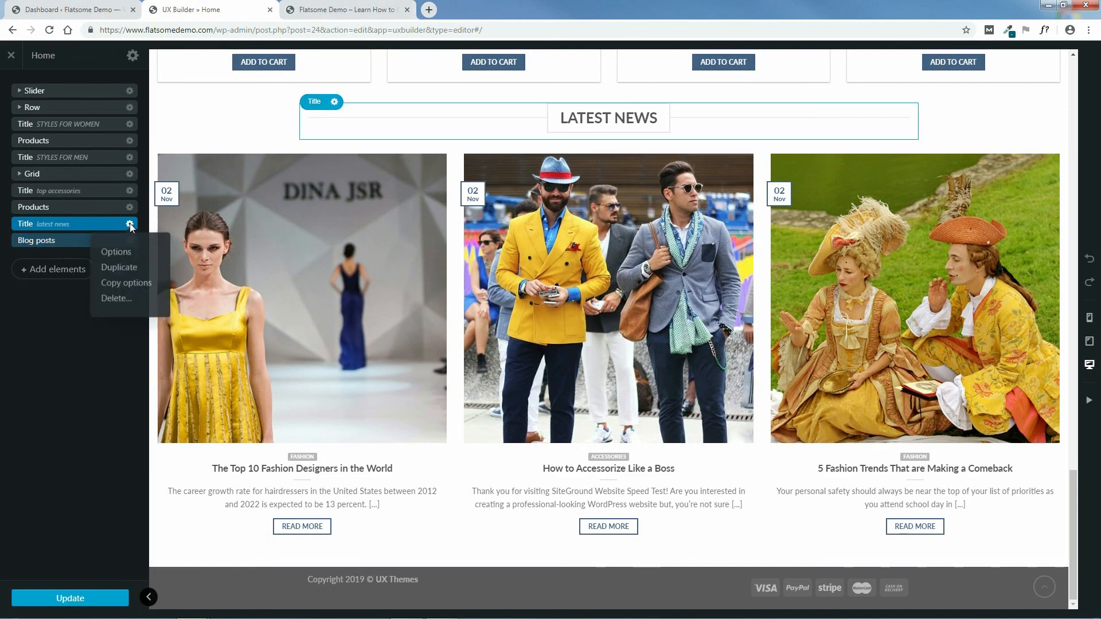
click(120, 269)
click(11, 85)
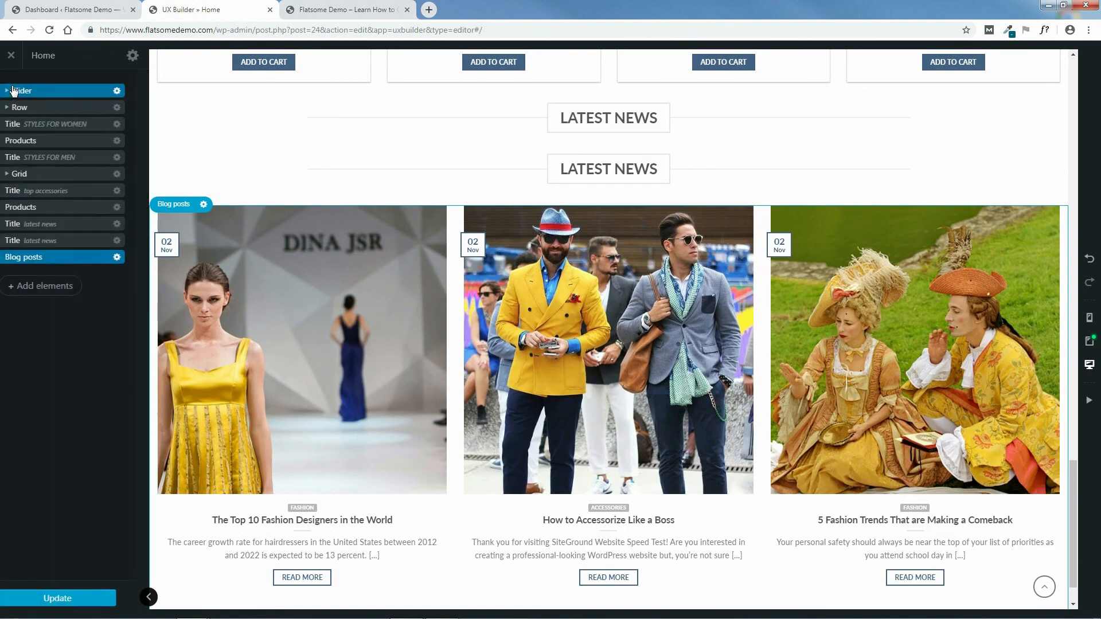
drag(83, 246, 84, 269)
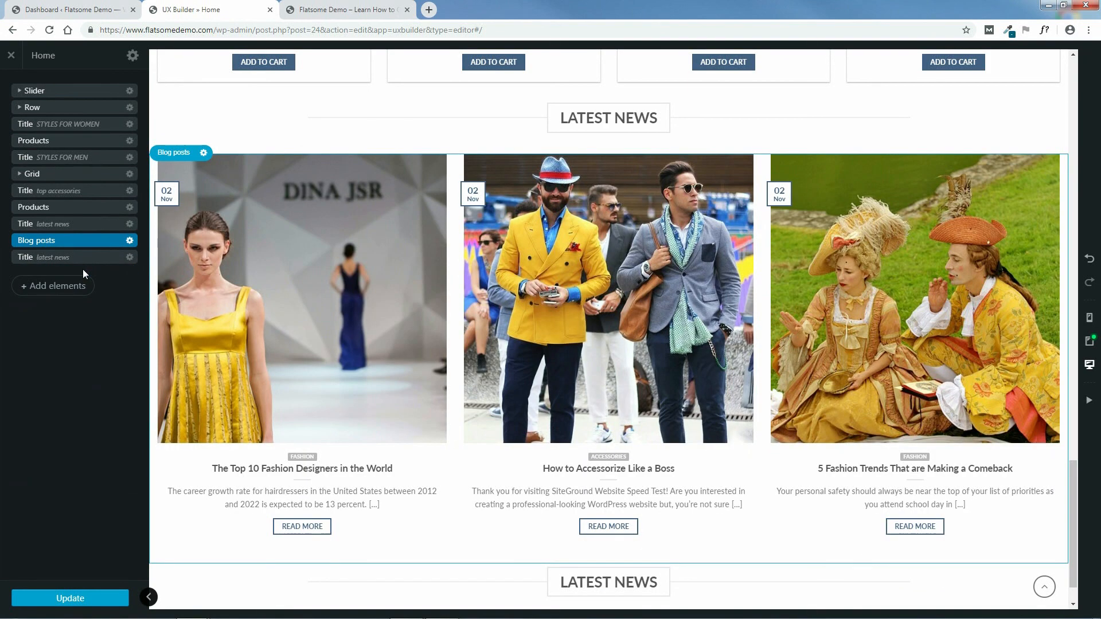
drag(1074, 505, 1074, 531)
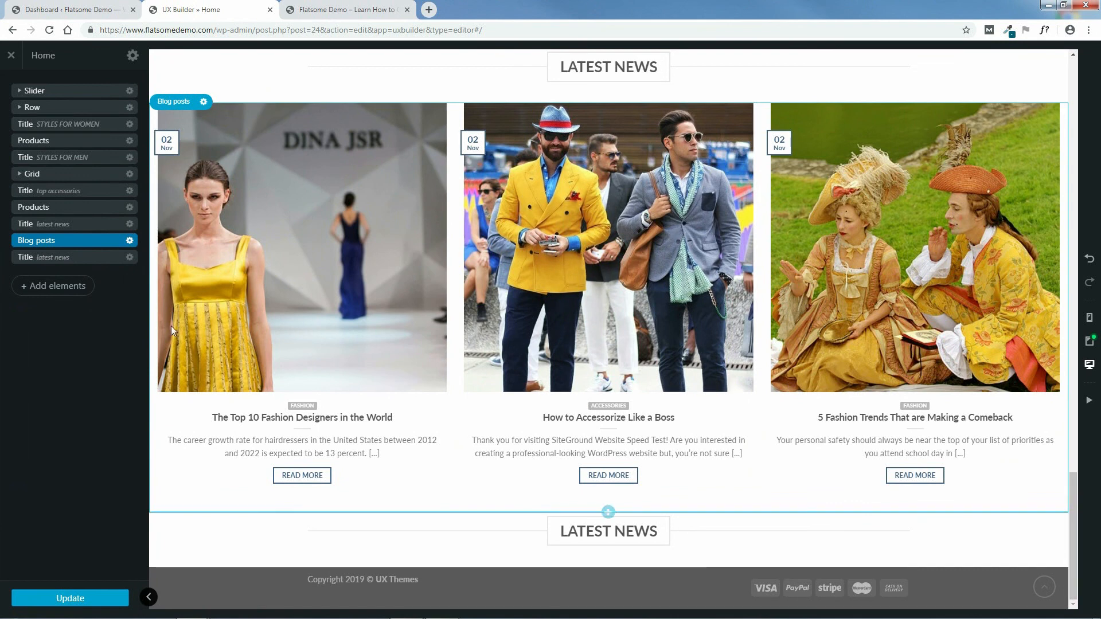
Step: Change the copied title's text to "fresh from the gram", give it the Instagram icon and apply the settings
click(91, 257)
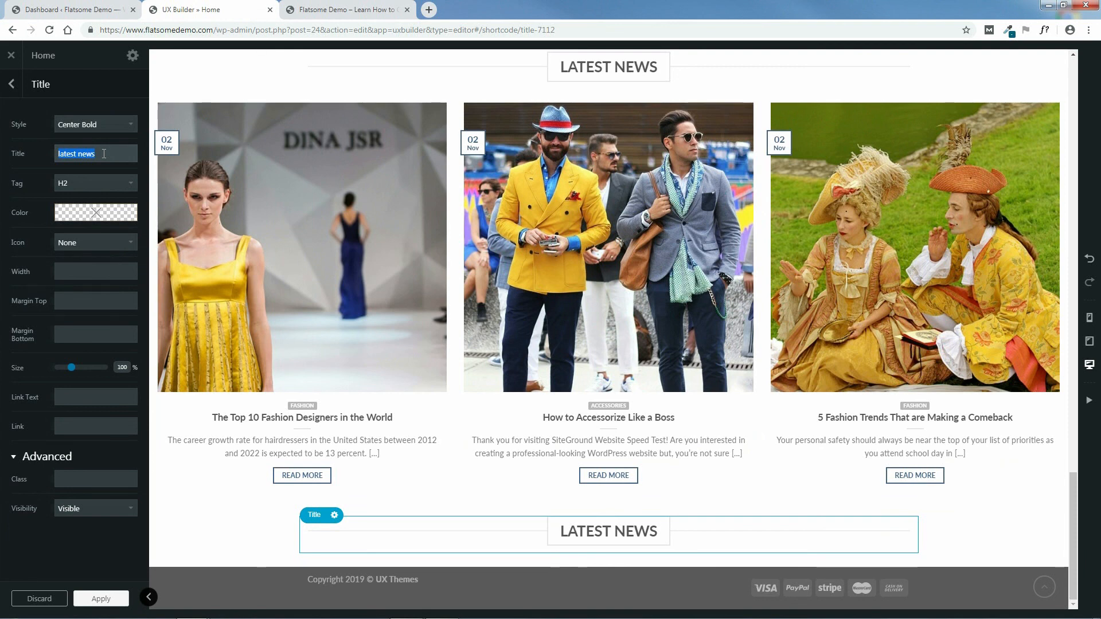
text(f)
text(sh)
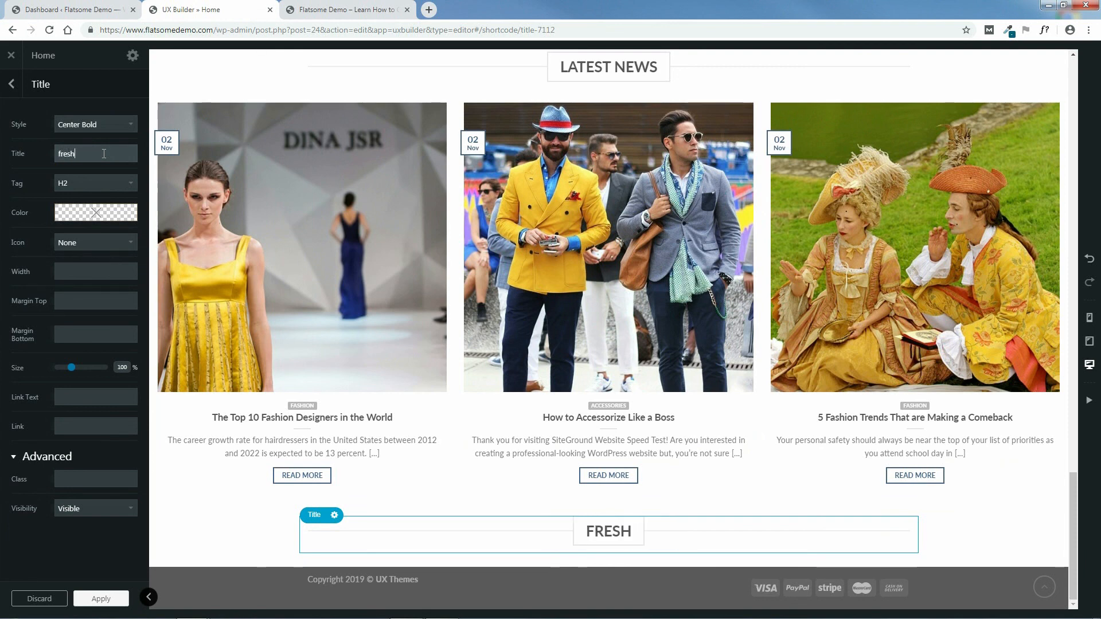
text( from the gram)
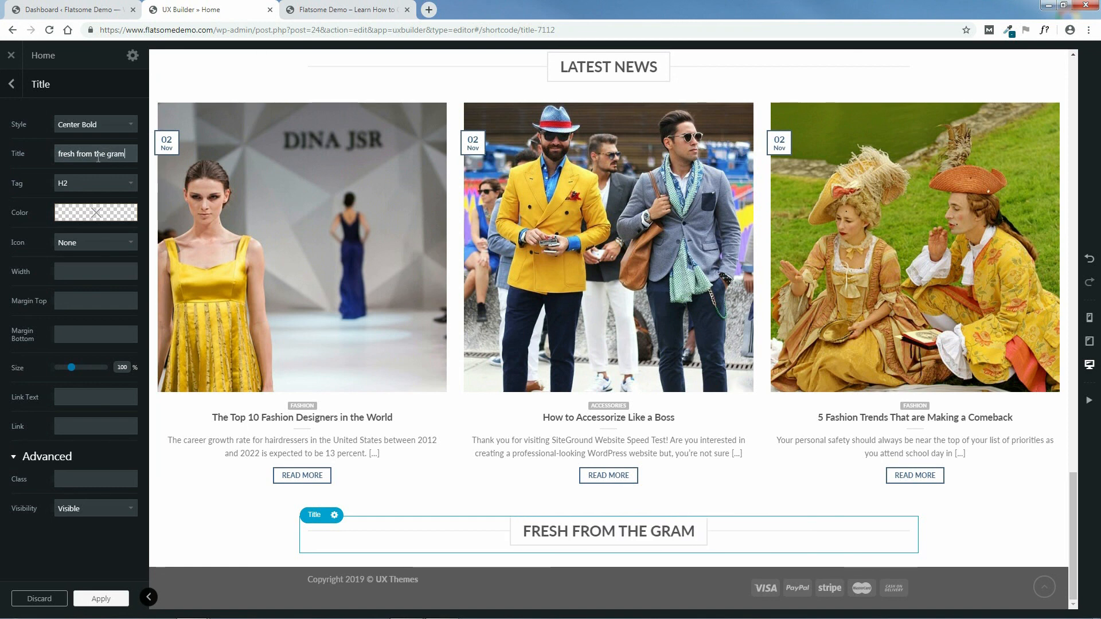
click(85, 242)
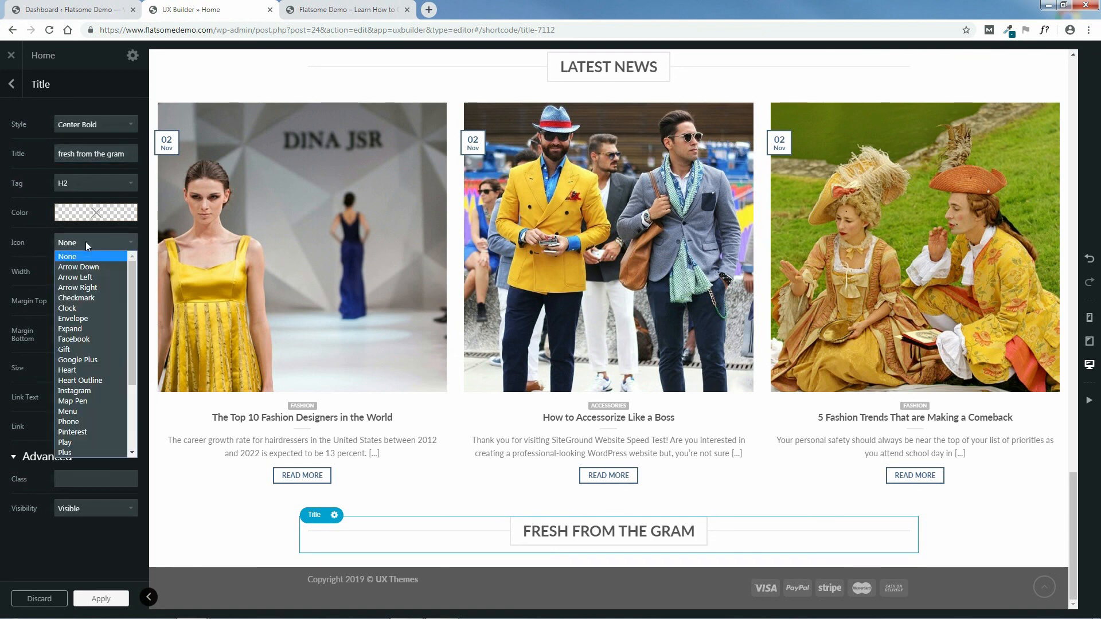
click(74, 390)
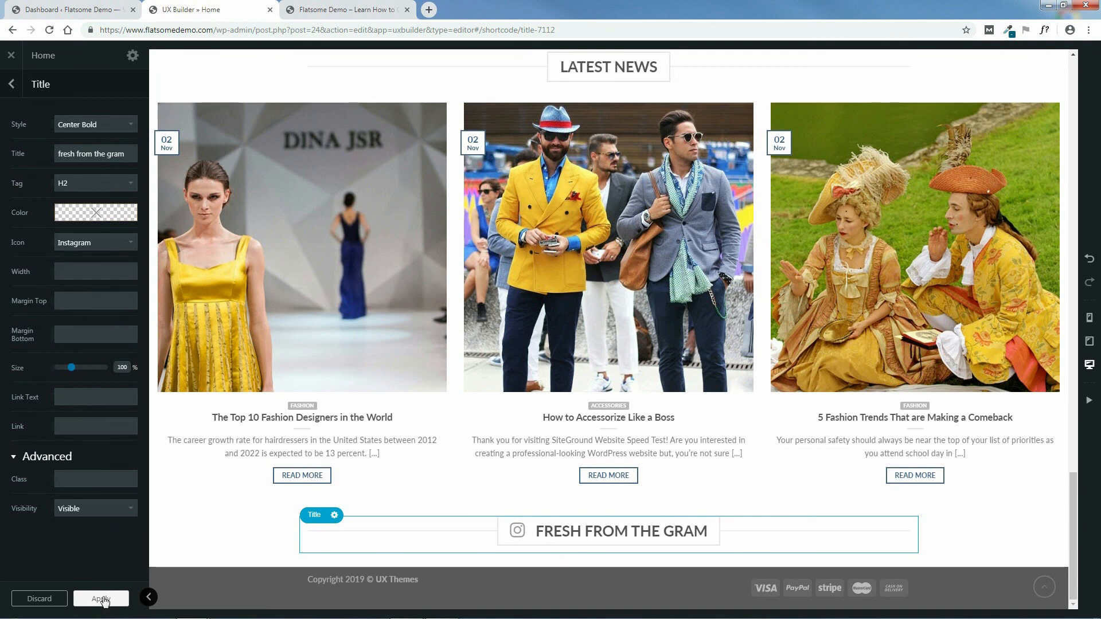
click(103, 599)
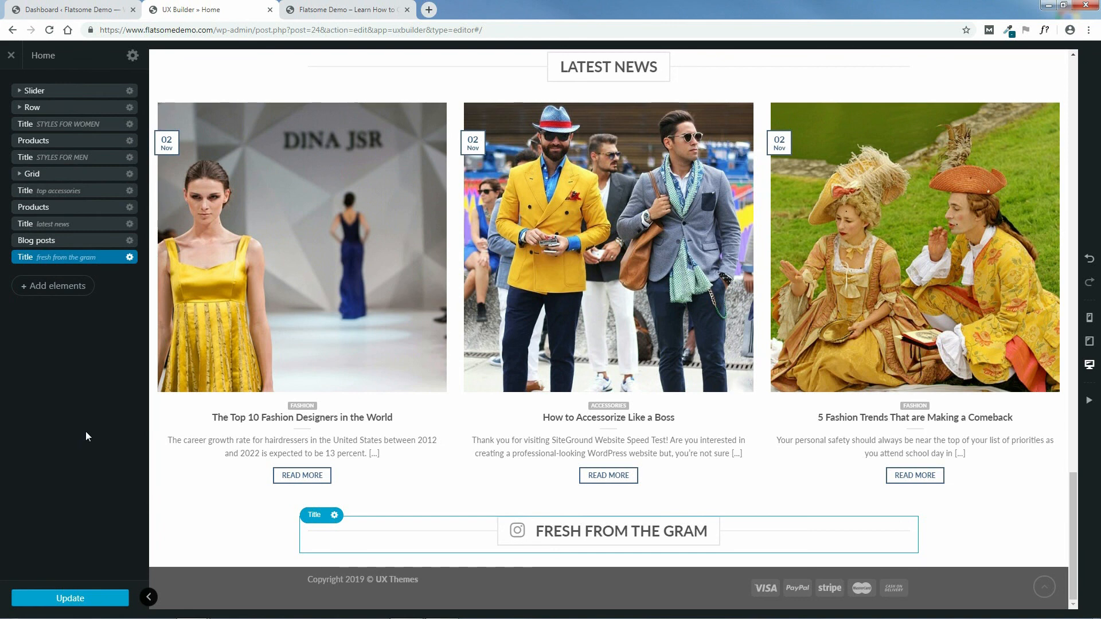
Step: Add an Instagram Feed element with the Default preset below the "fresh from the gram" title
click(58, 286)
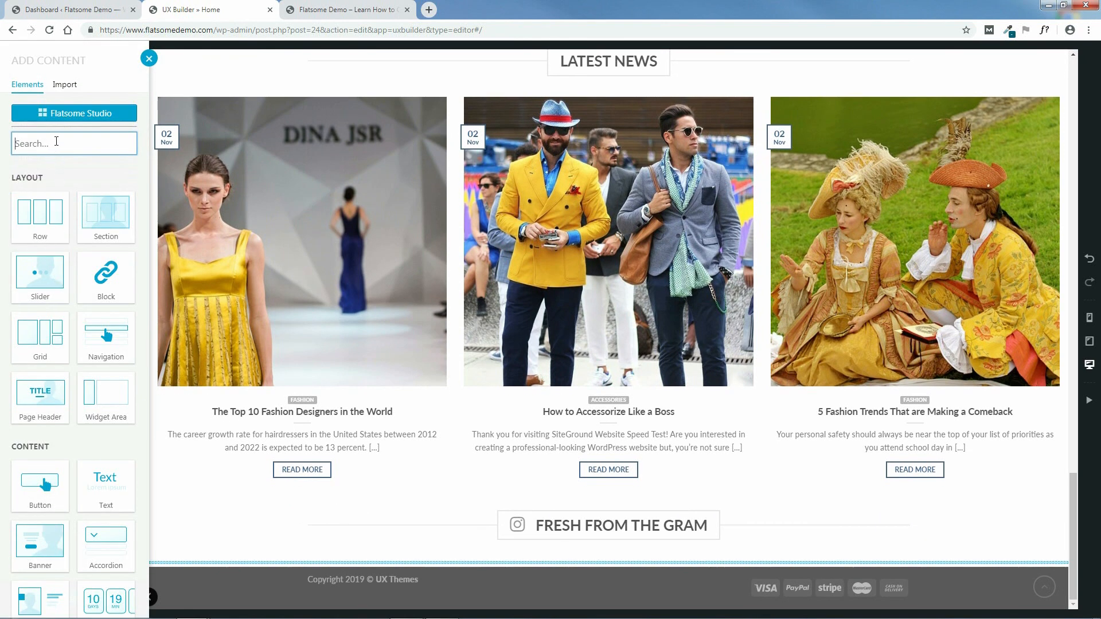
text(insta)
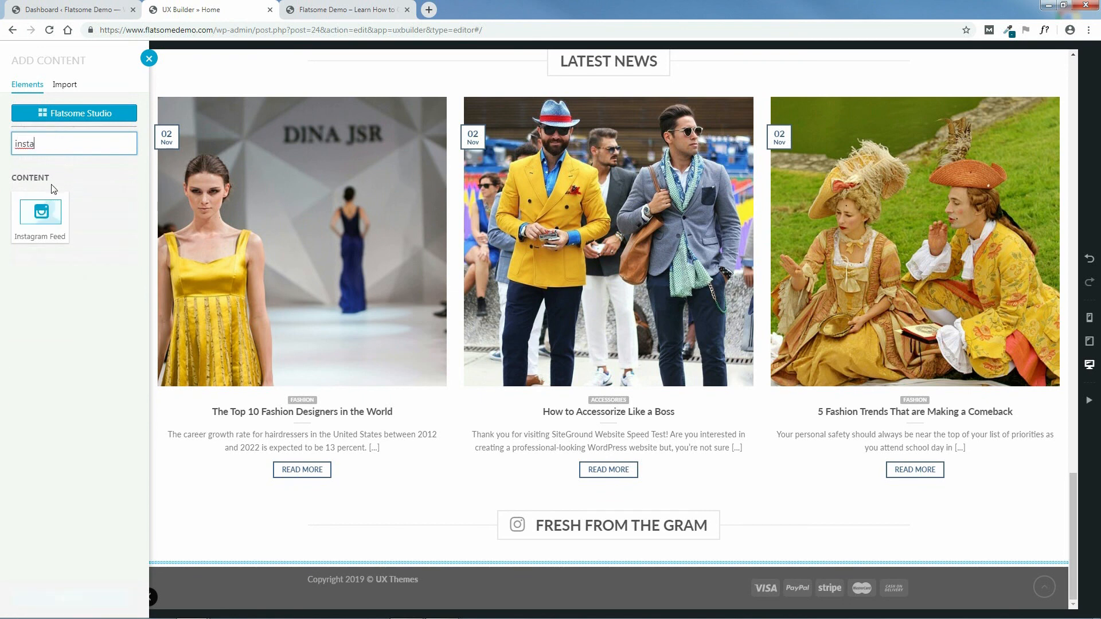
click(41, 223)
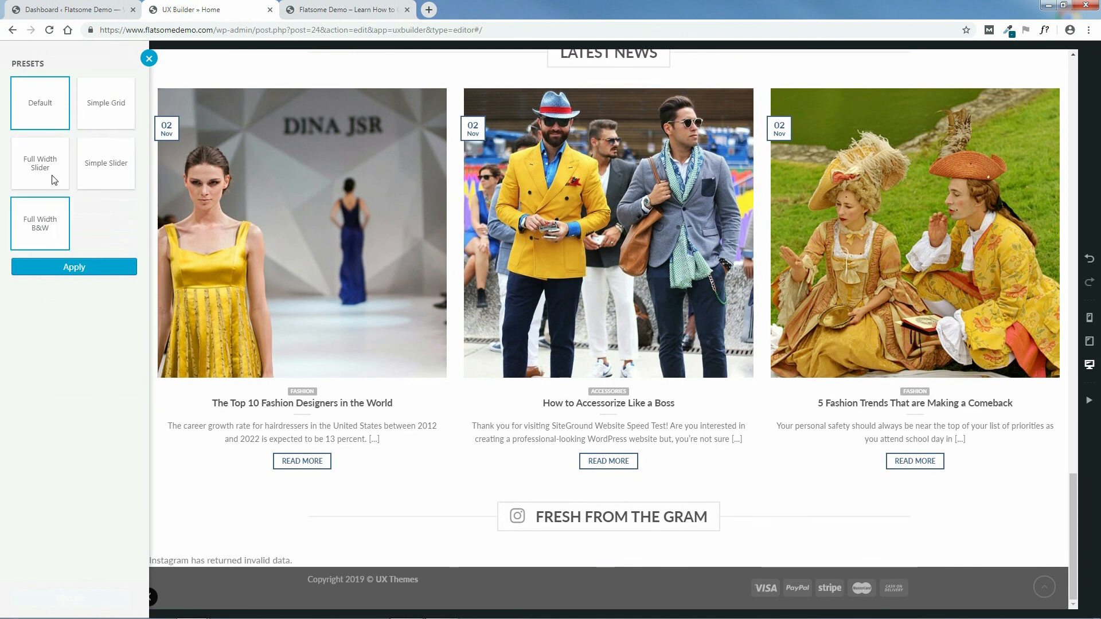
click(77, 270)
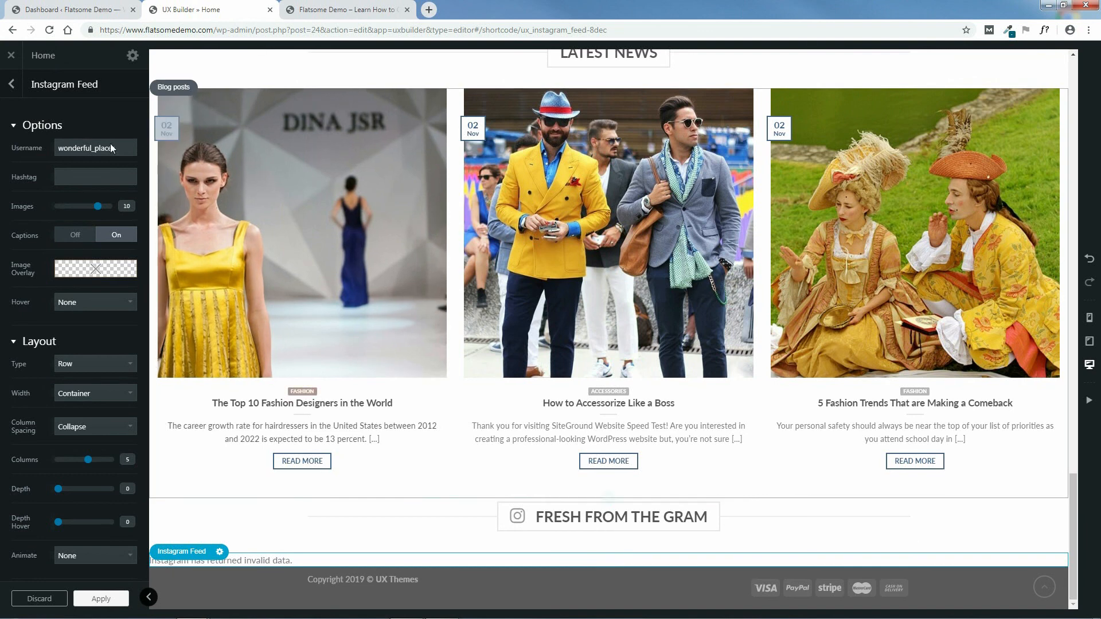
Step: Set the Instagram feed's username to flatsomedemo, apply the settings and update the home page
drag(117, 147, 58, 147)
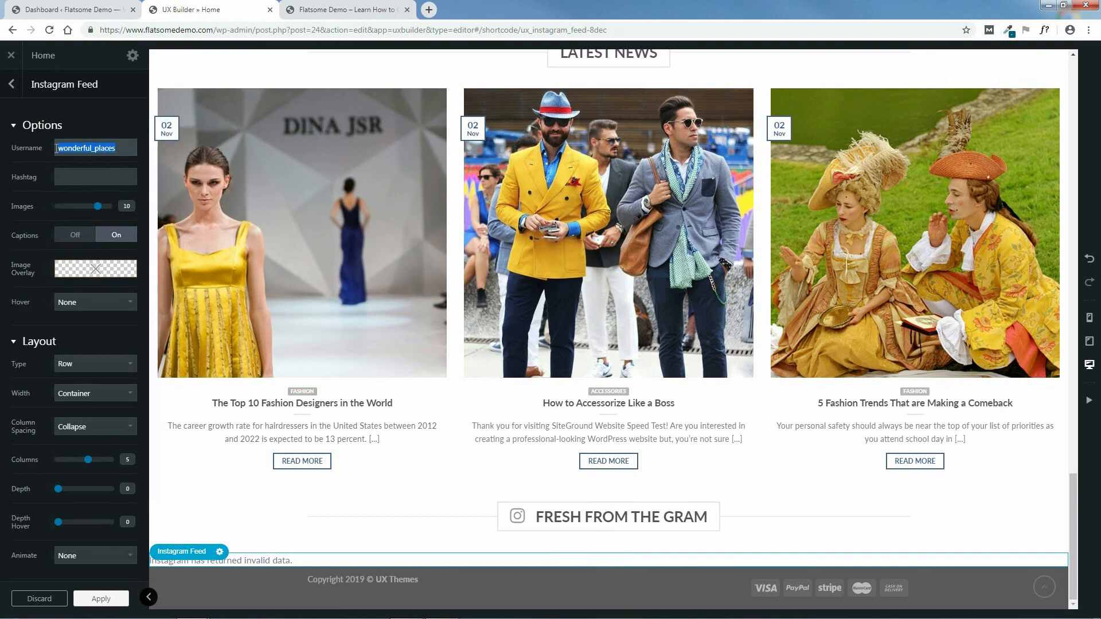
key(BackSpace)
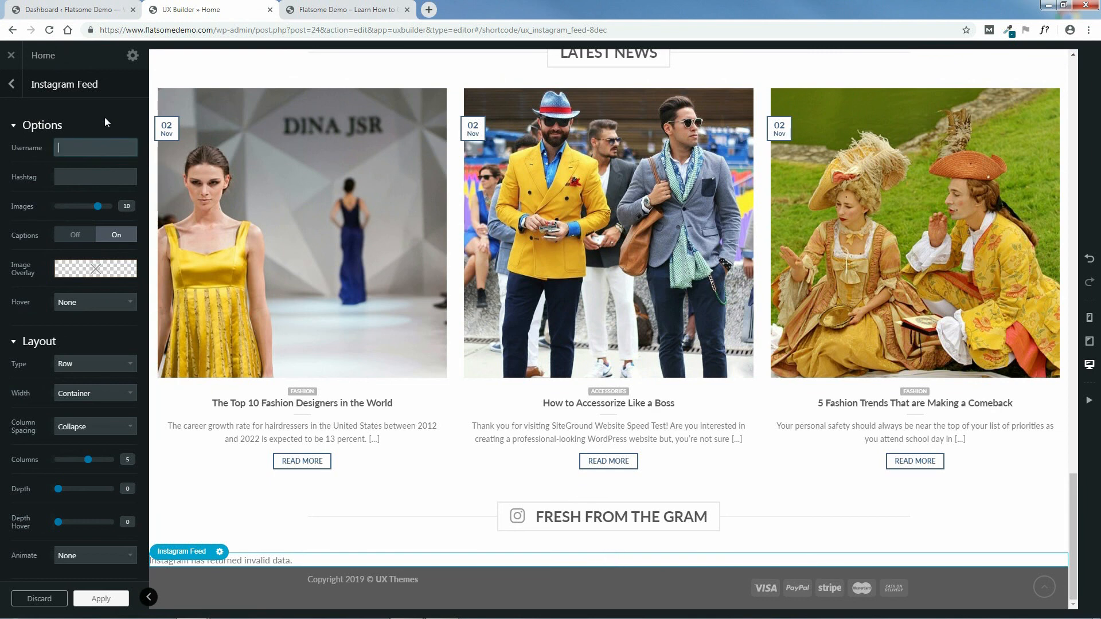
text(flatsomedemo)
click(99, 599)
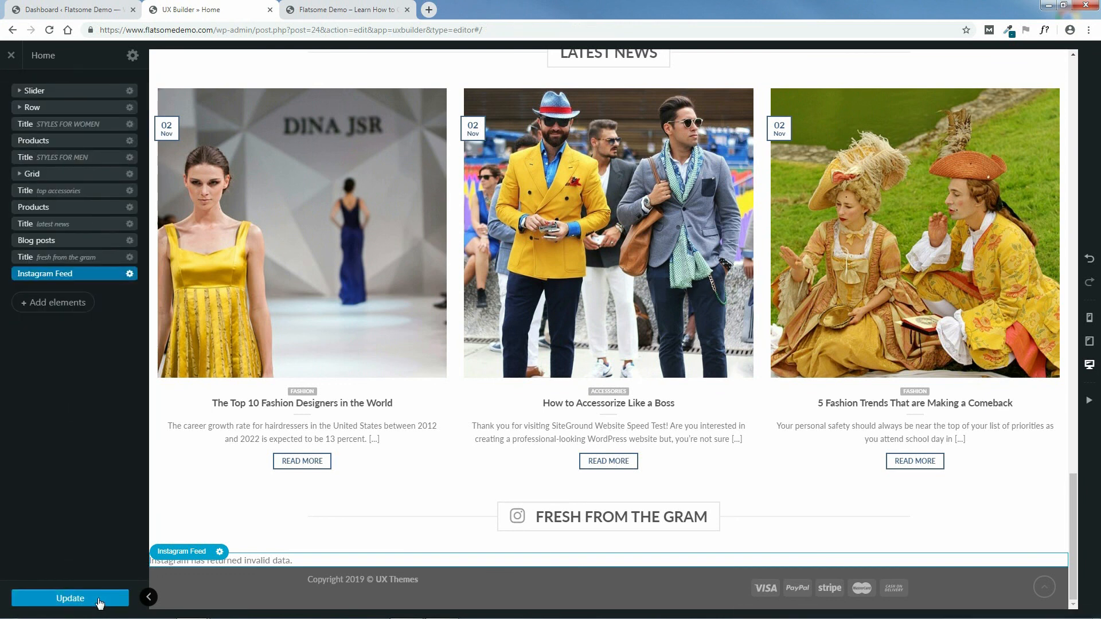
click(72, 600)
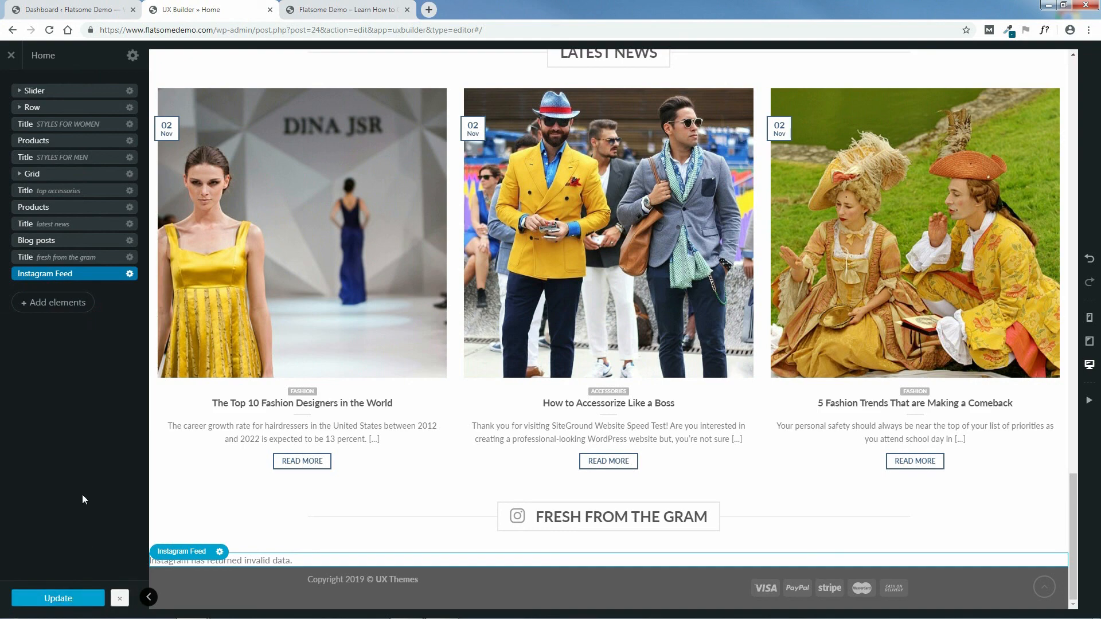
Step: Switch to the WordPress dashboard and open the Instagram settings in Flatsome's advanced options
click(73, 11)
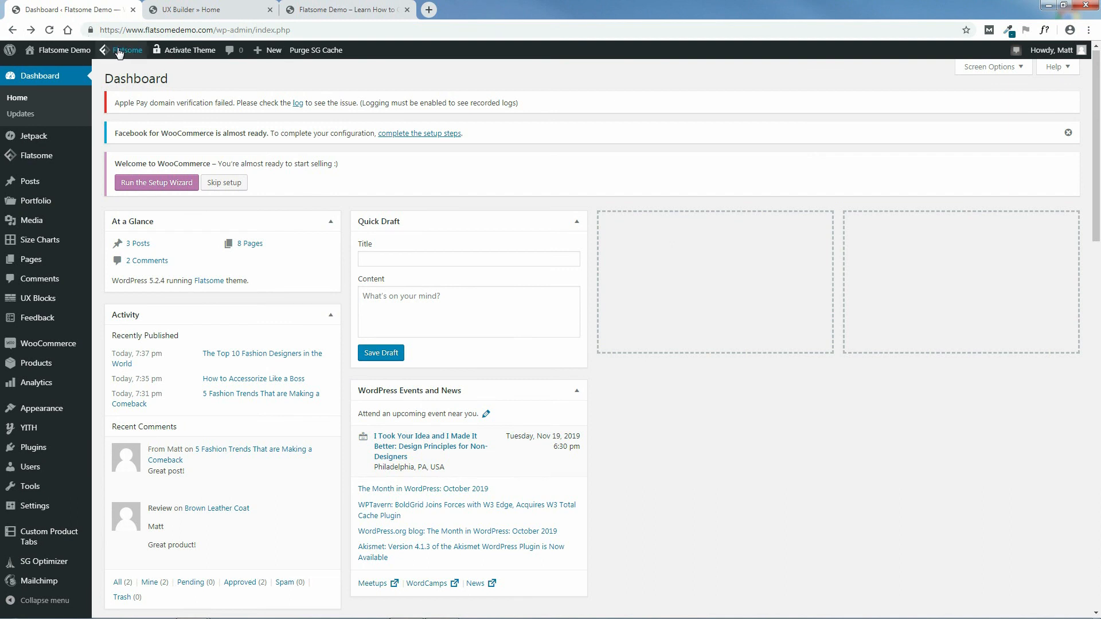
mouse_move(121, 50)
mouse_move(128, 89)
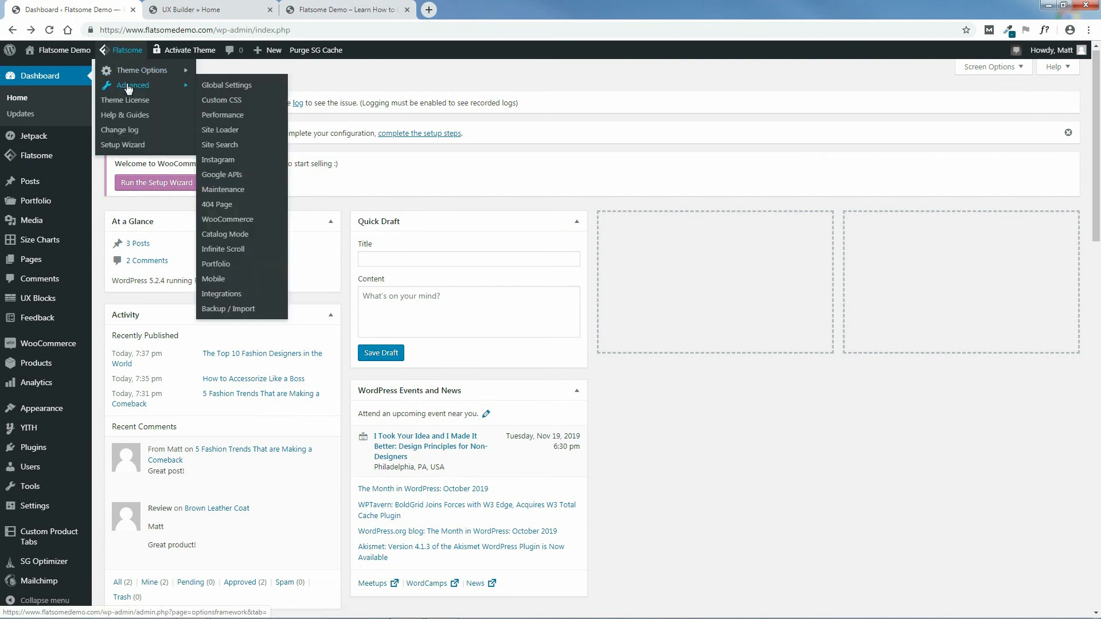
click(220, 162)
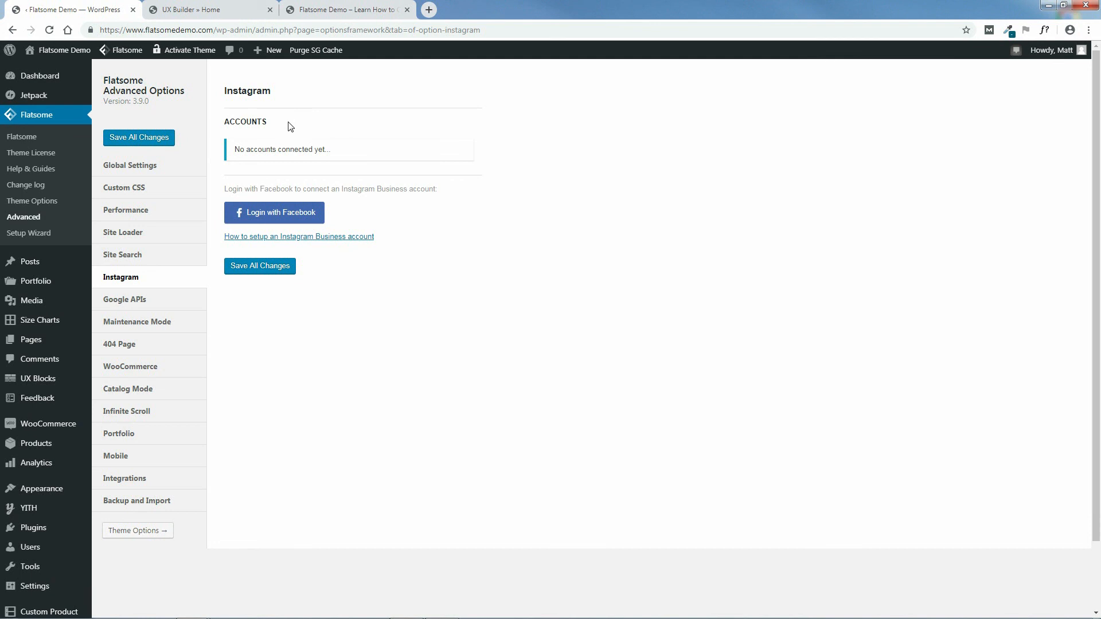
Step: Open the guide on how to set up an Instagram Business account in a new browser tab
right_click(339, 237)
click(357, 245)
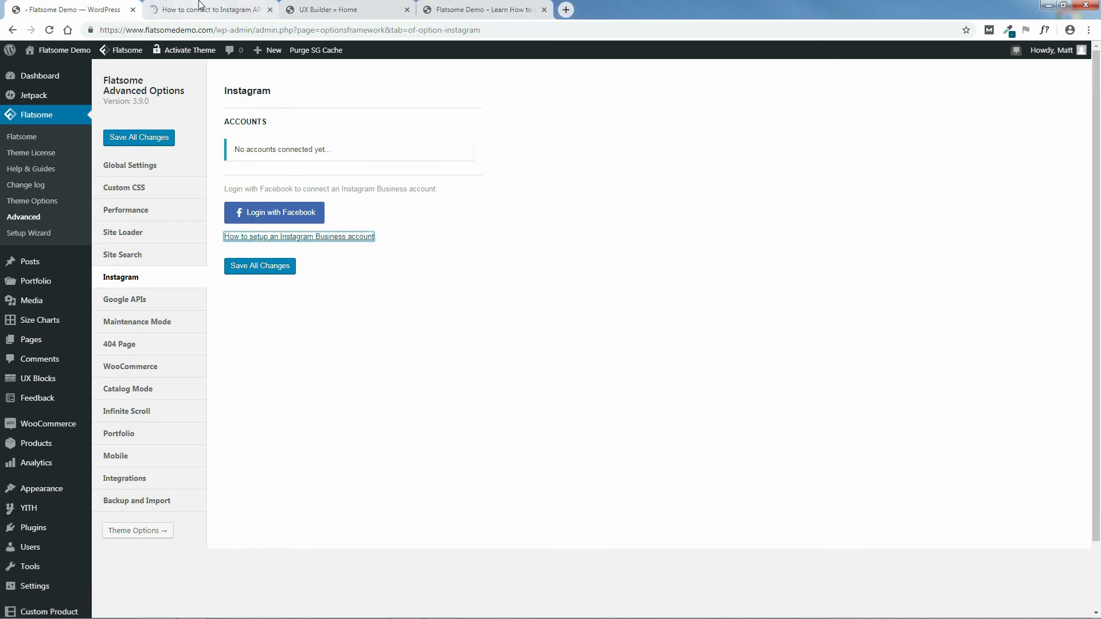
click(199, 6)
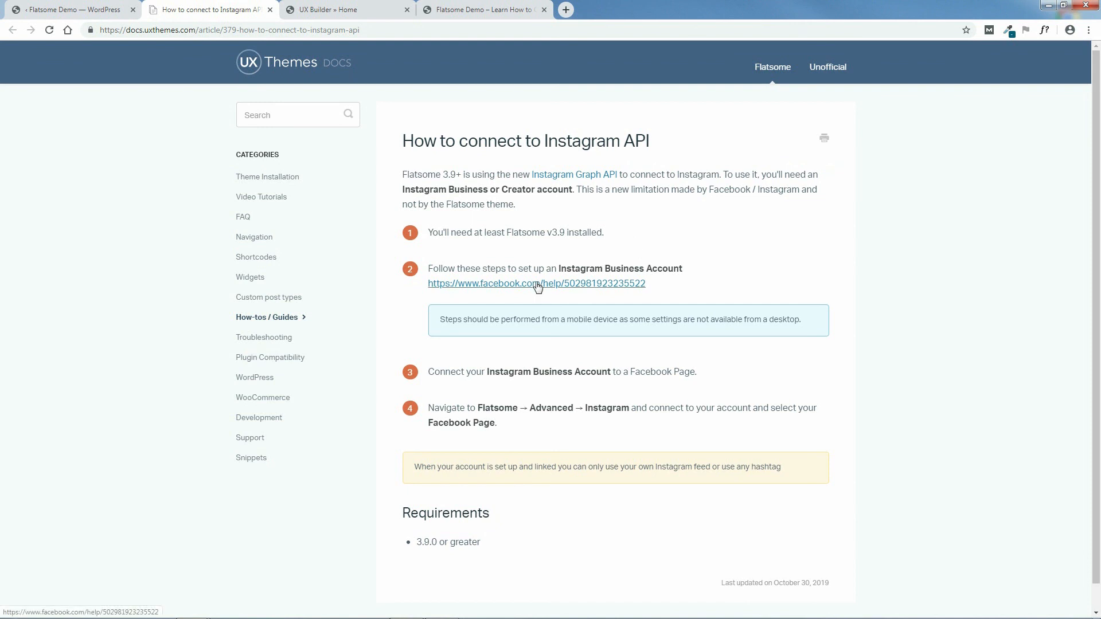
Step: Consult Facebook's help article on setting up a business account, and highlight the guide's note about performing the steps from a mobile device
right_click(536, 285)
click(559, 290)
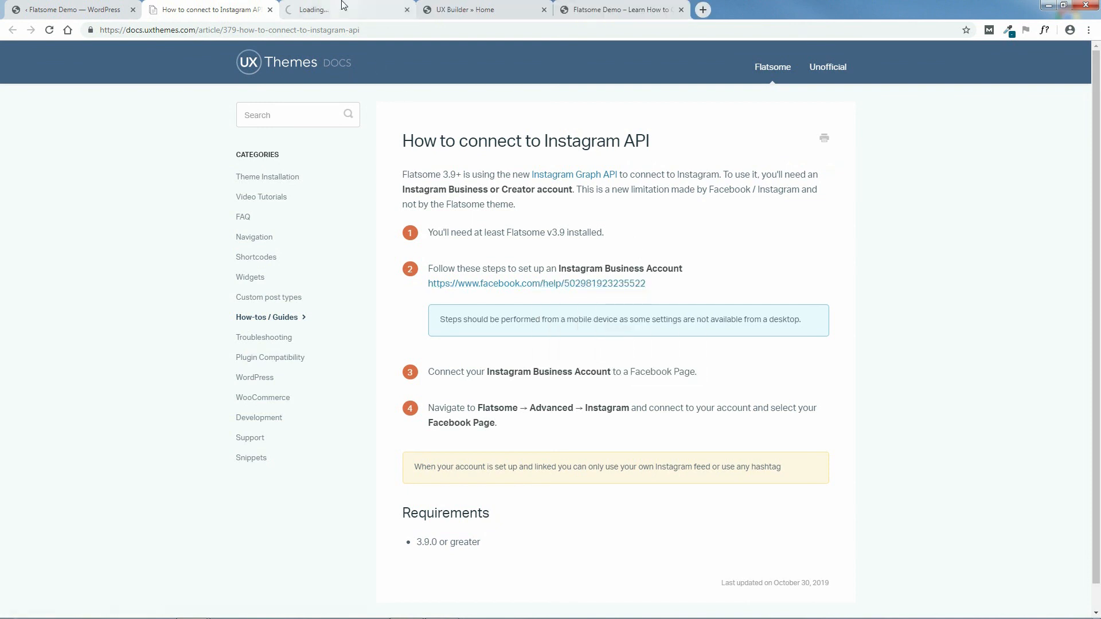
click(344, 10)
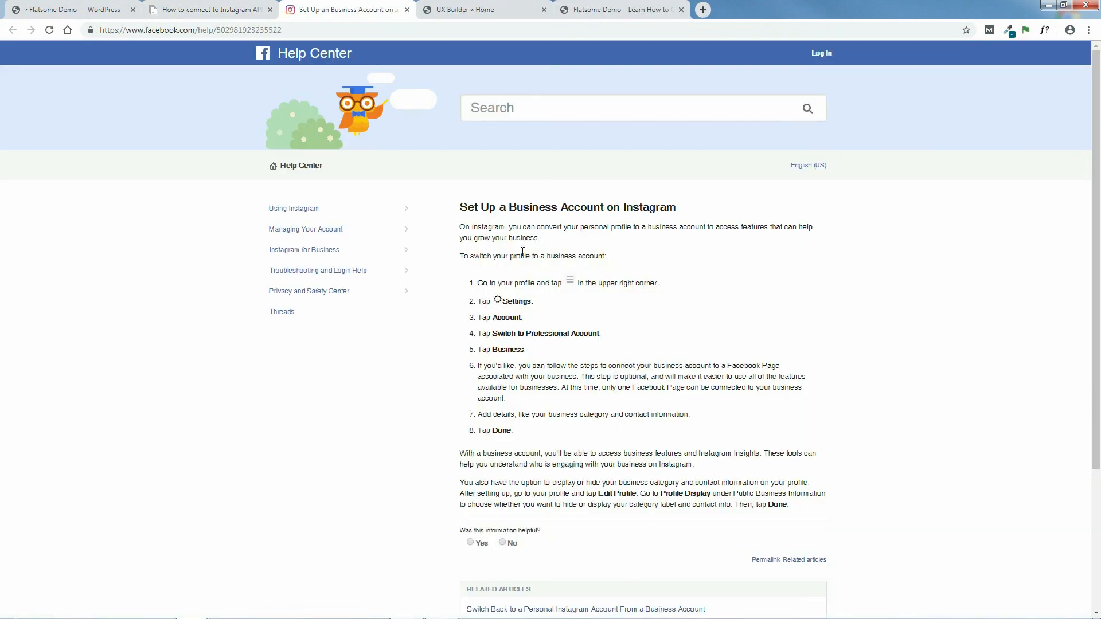
drag(461, 205, 680, 209)
click(692, 213)
click(212, 7)
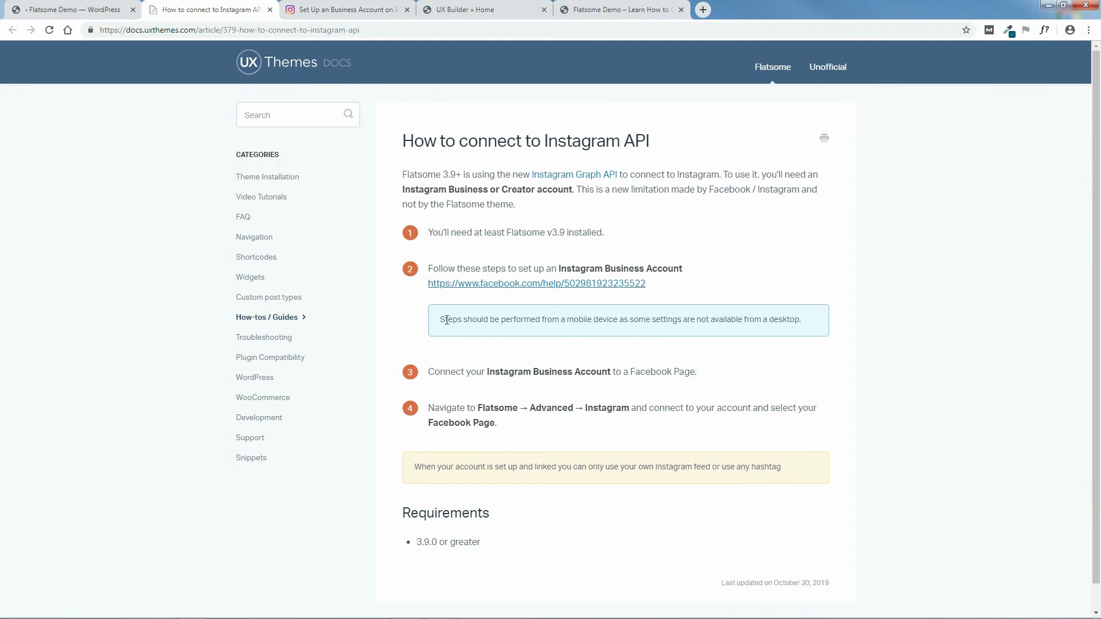
drag(442, 319, 817, 324)
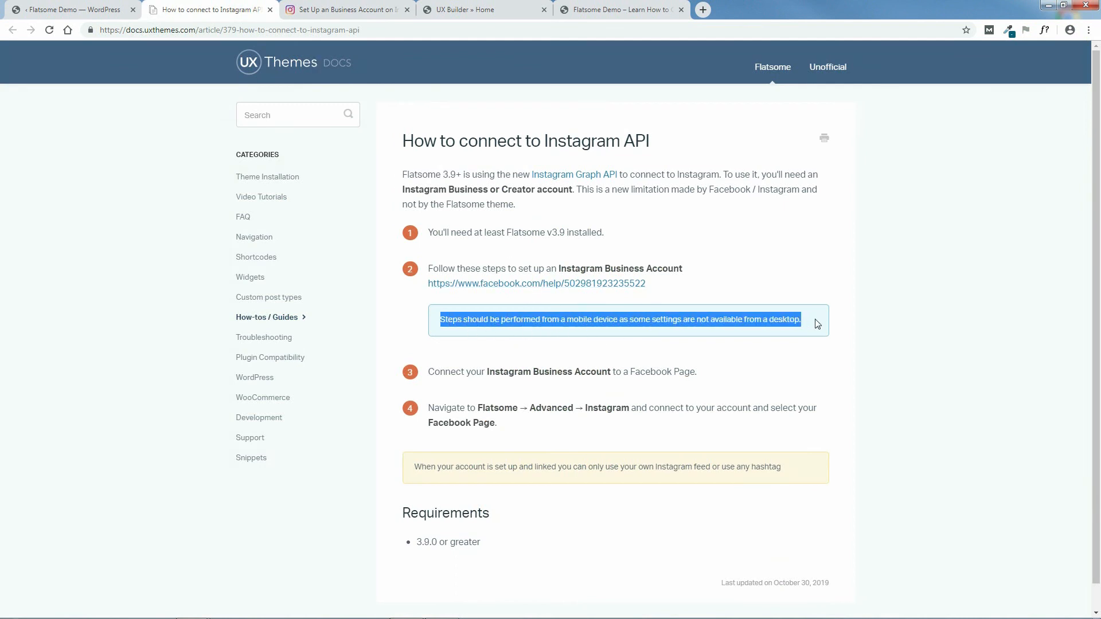
Step: Close the Instagram API guide and Facebook's help article on business accounts
click(784, 352)
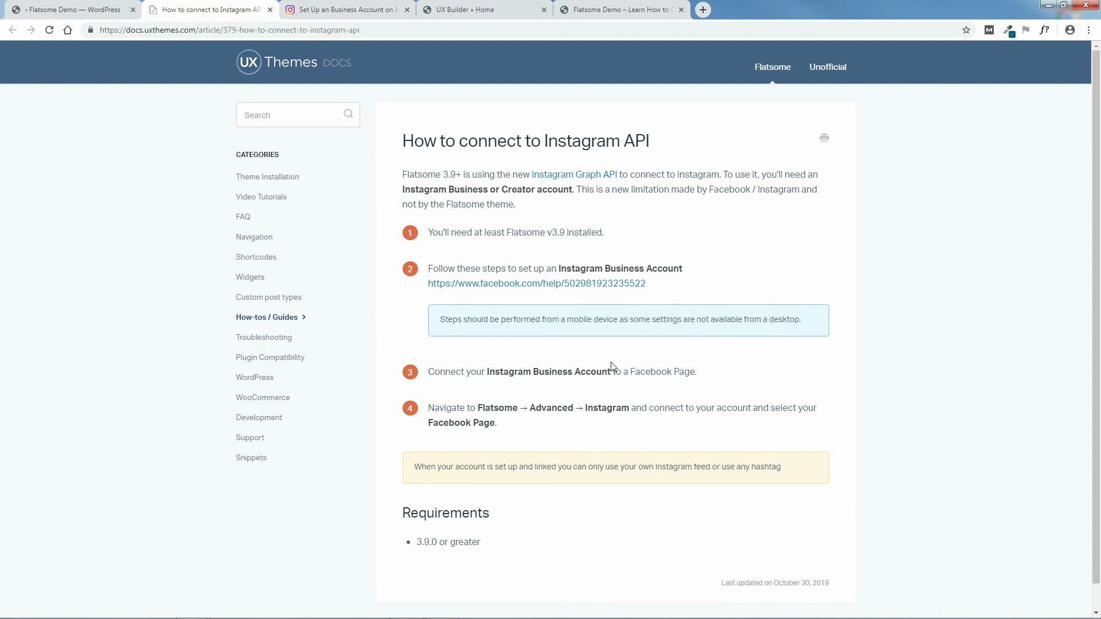
click(270, 10)
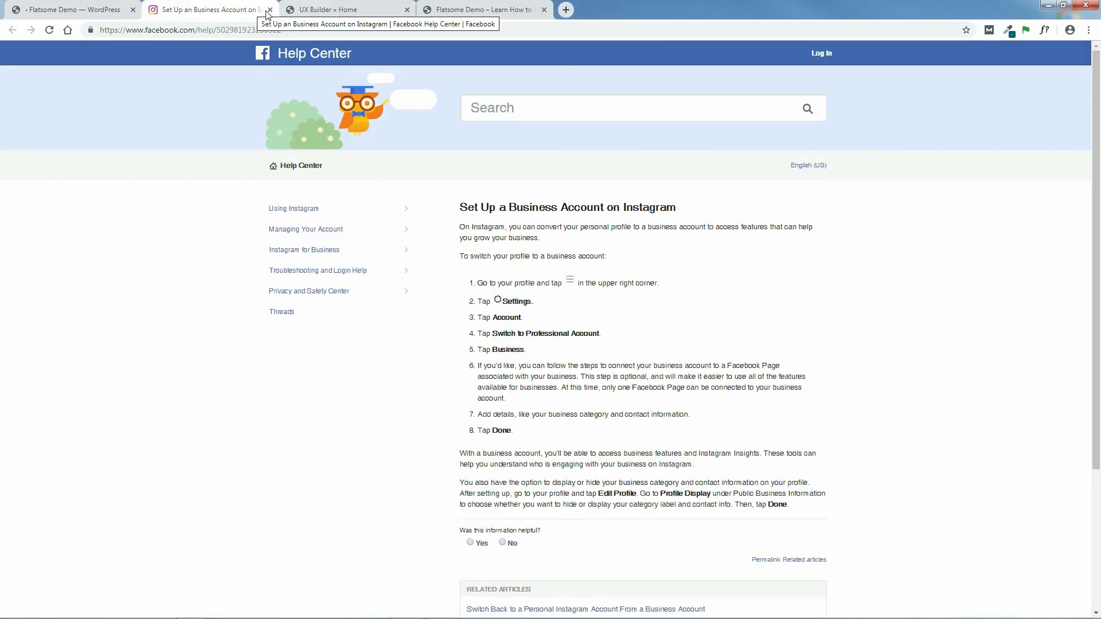
click(270, 10)
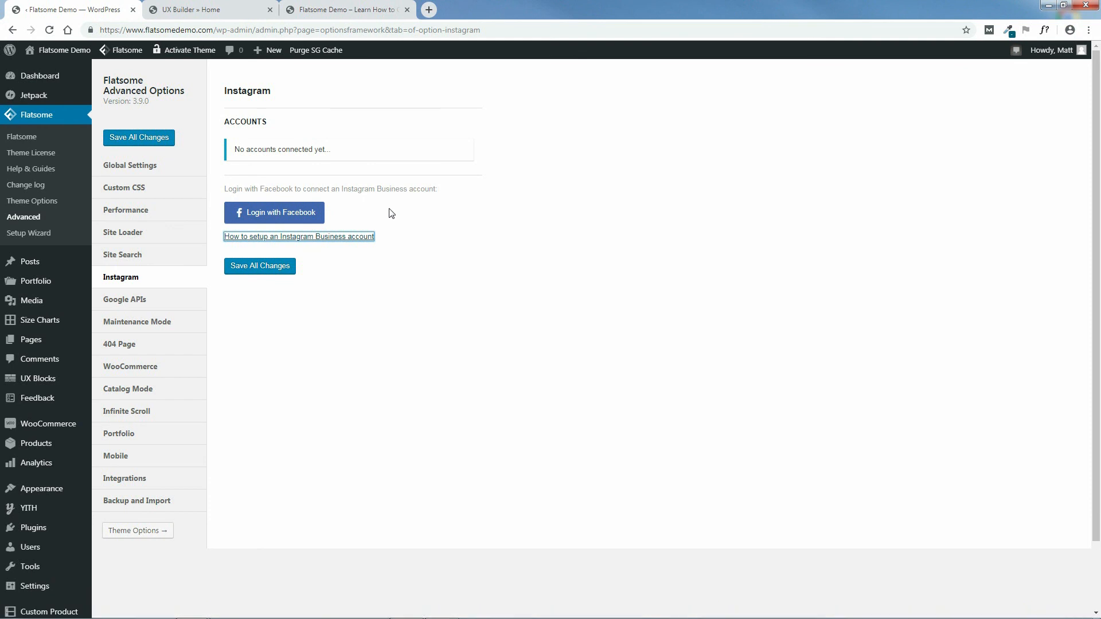
click(274, 218)
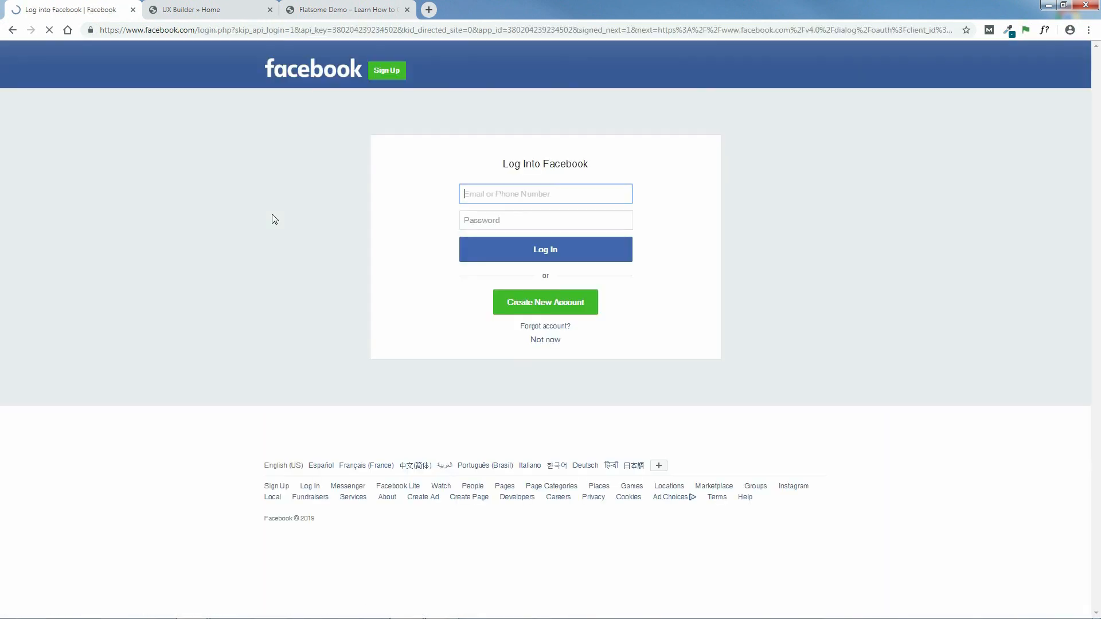
click(543, 253)
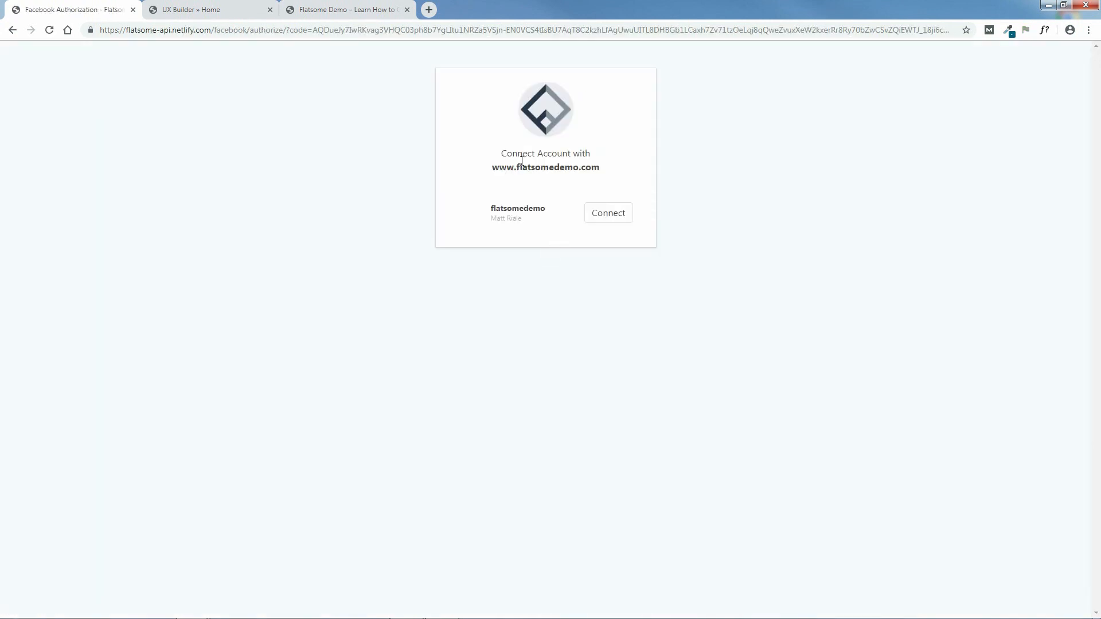
click(608, 216)
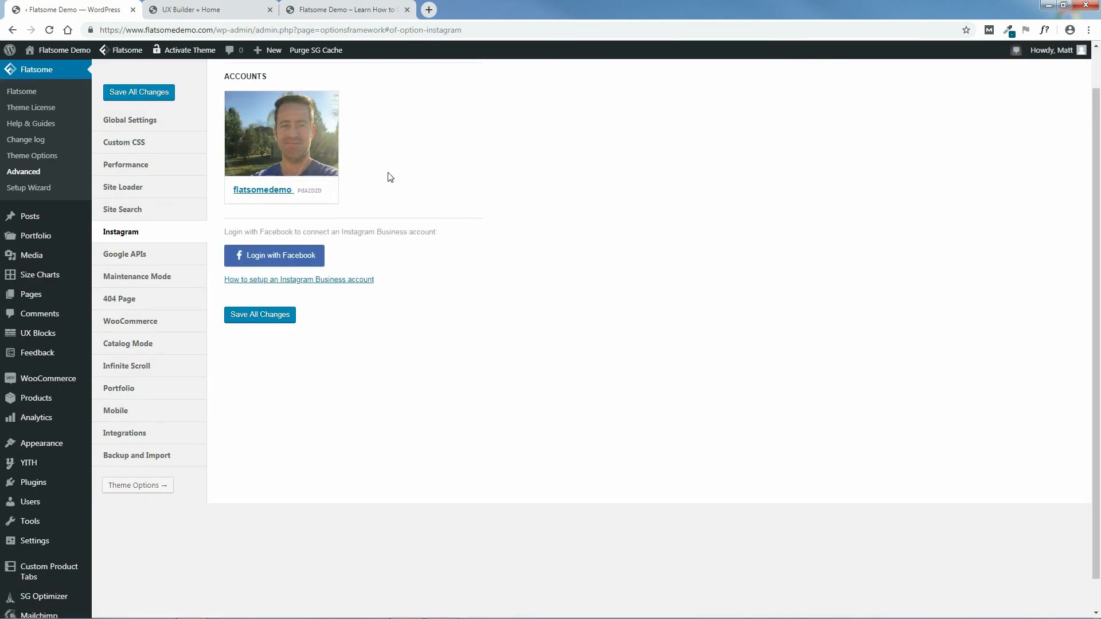
Step: Return to the UX Builder, reapply the Instagram feed's settings, and save and reload the home page
click(199, 12)
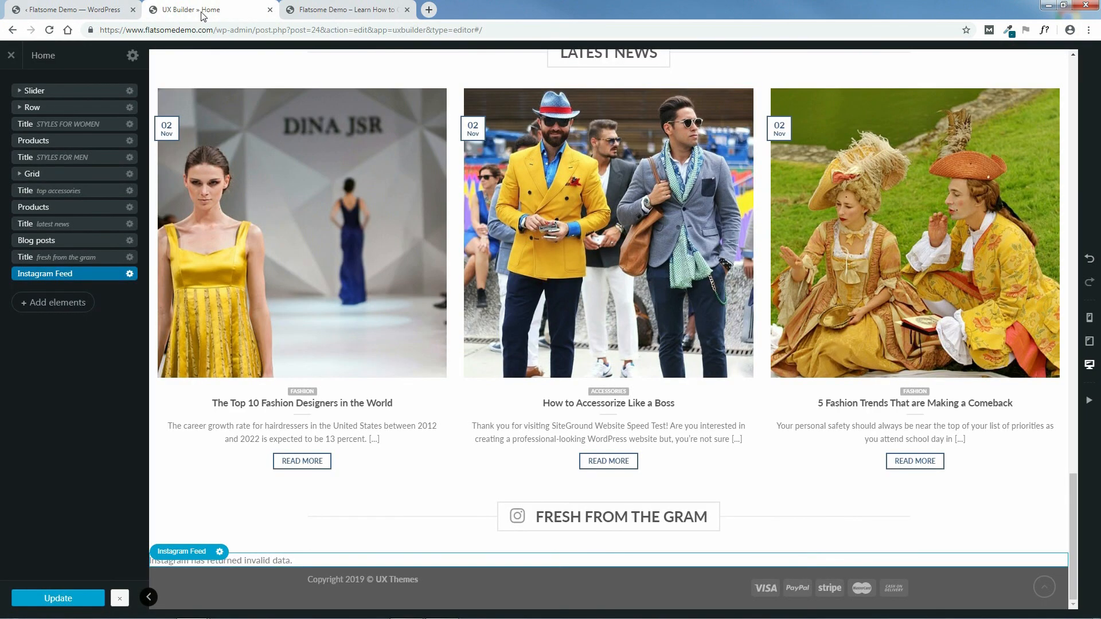
click(99, 277)
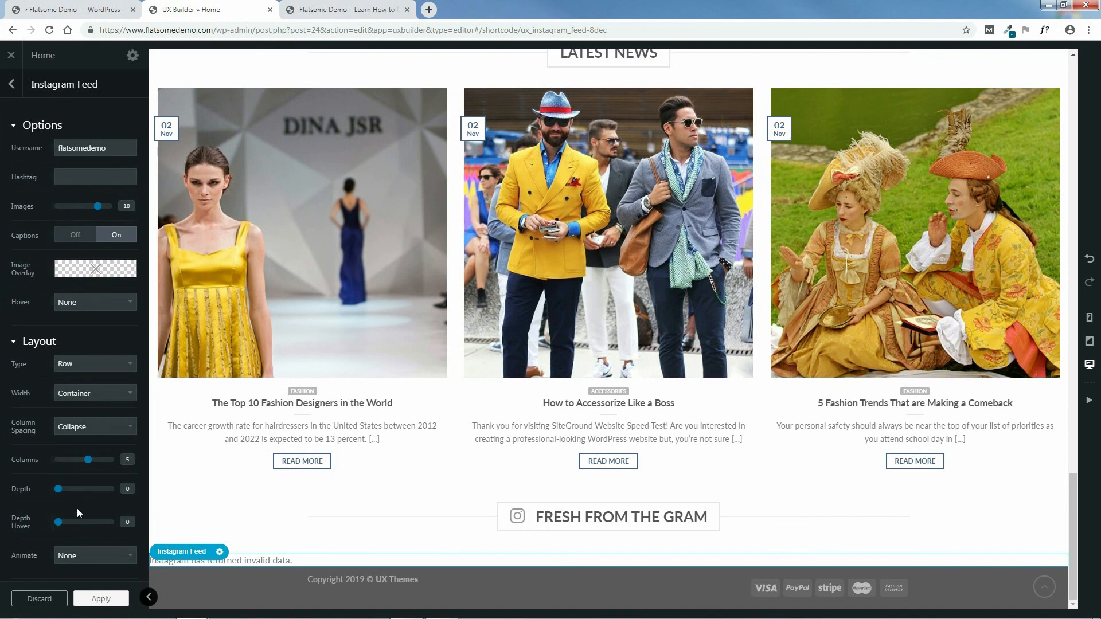
click(100, 600)
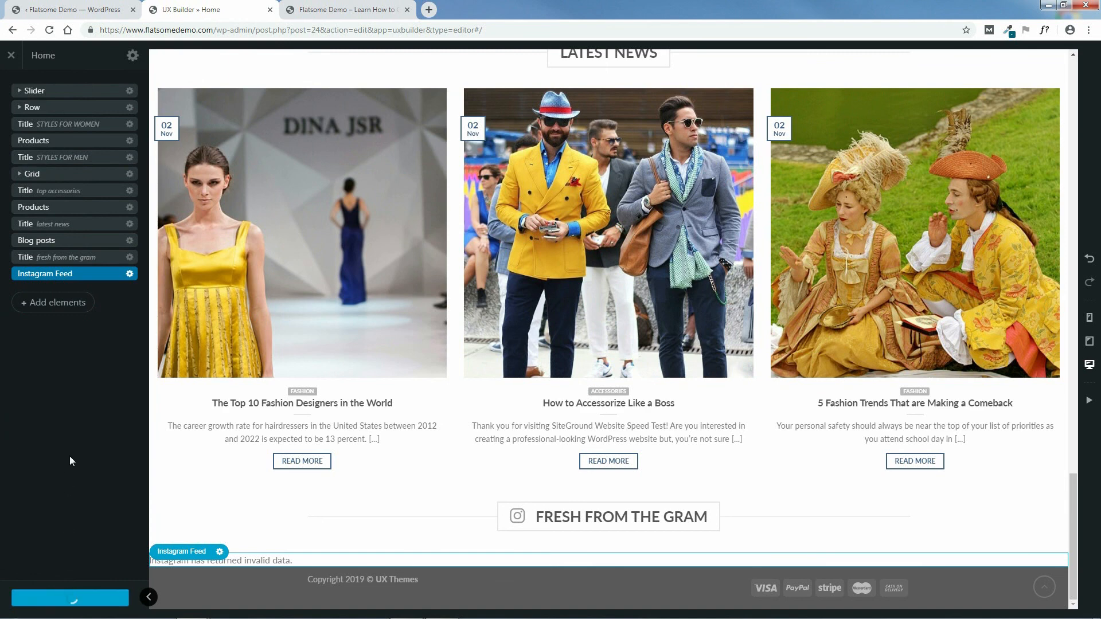
click(49, 30)
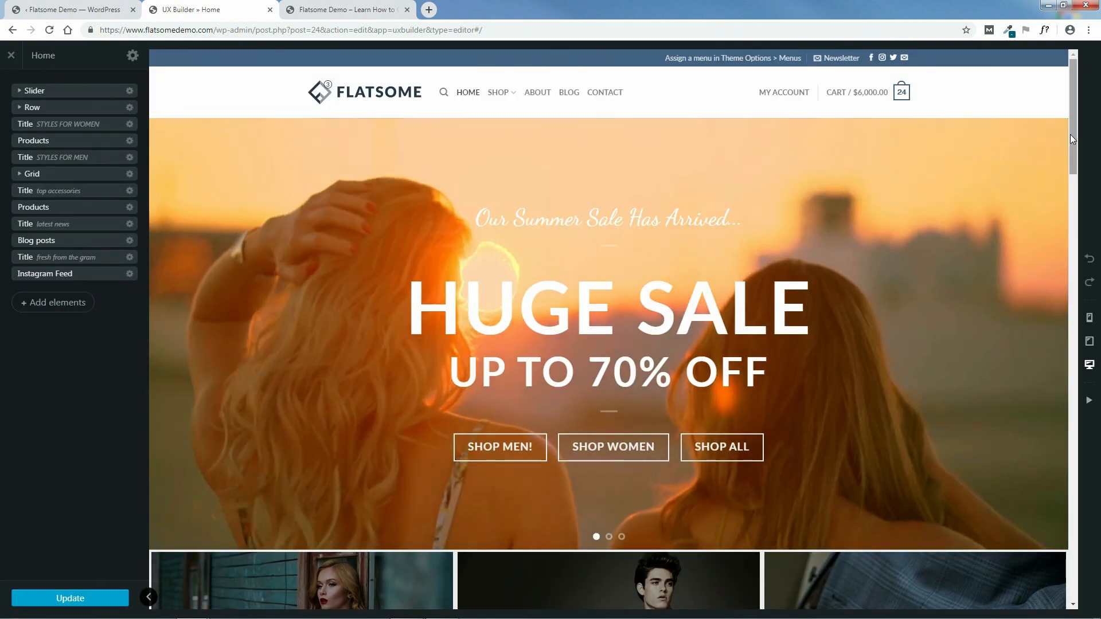
drag(1070, 138, 1096, 591)
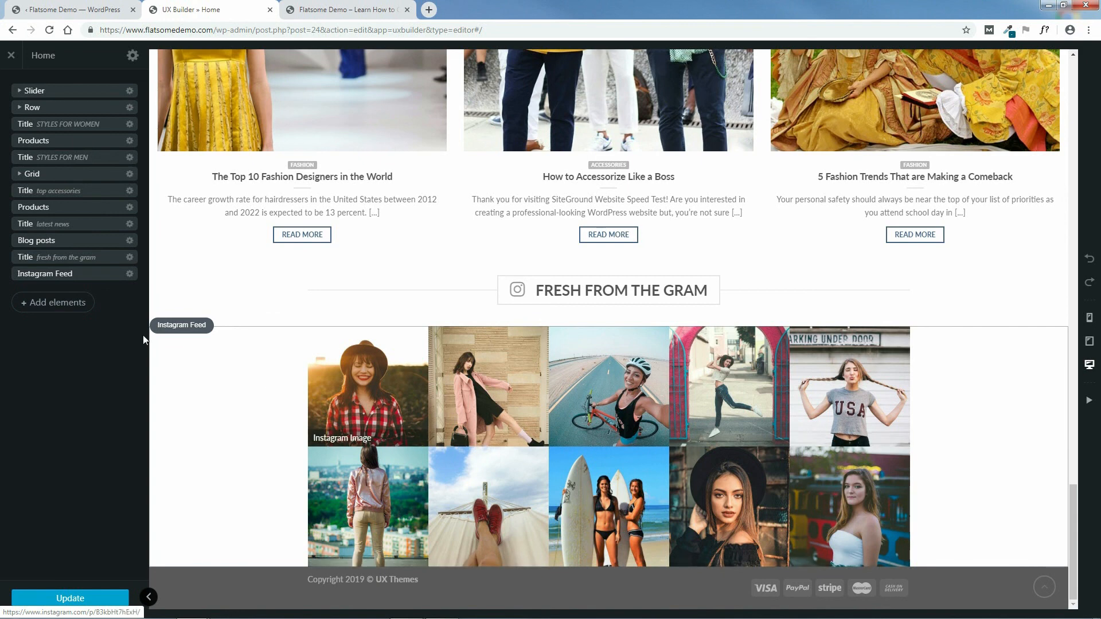
Step: Set the number of images in the Instagram feed to 12
click(94, 278)
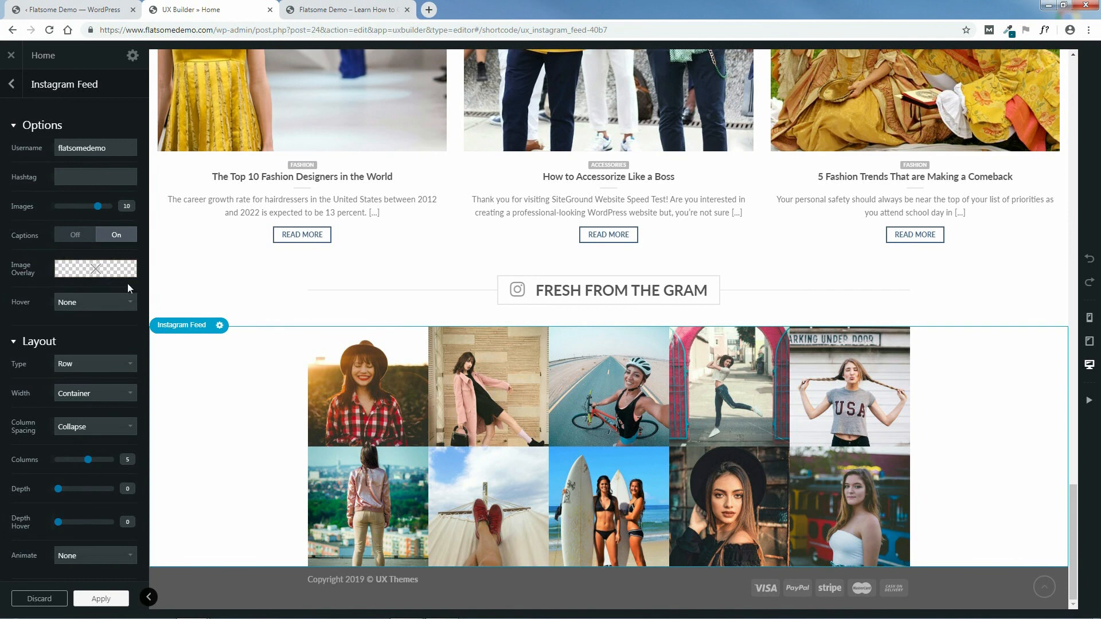
click(71, 177)
drag(98, 210, 112, 213)
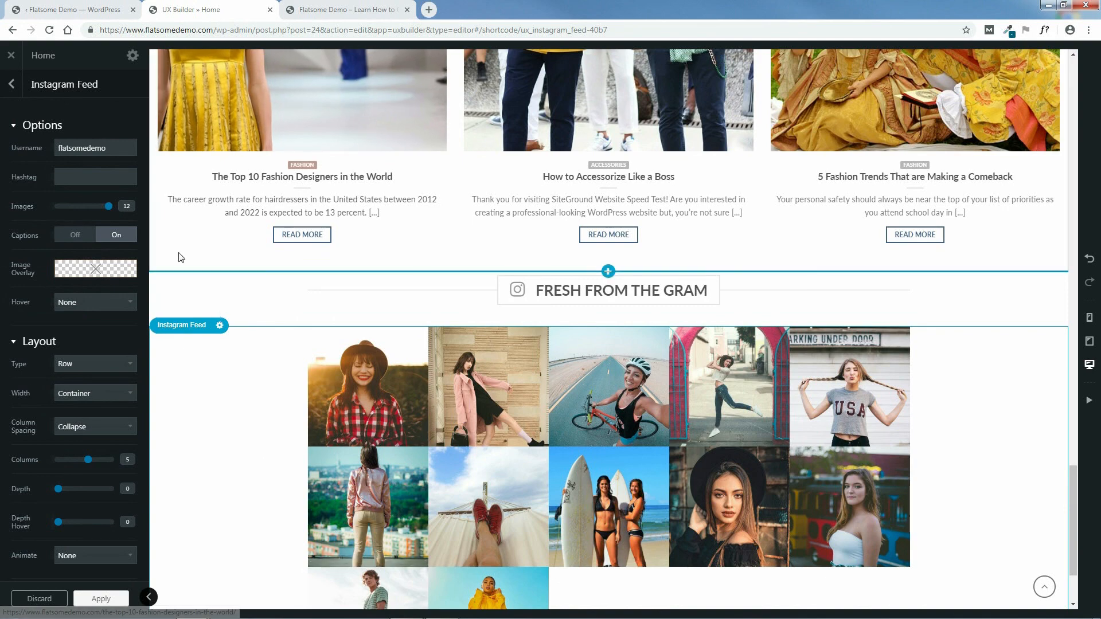
scroll(1074, 481, down, 3)
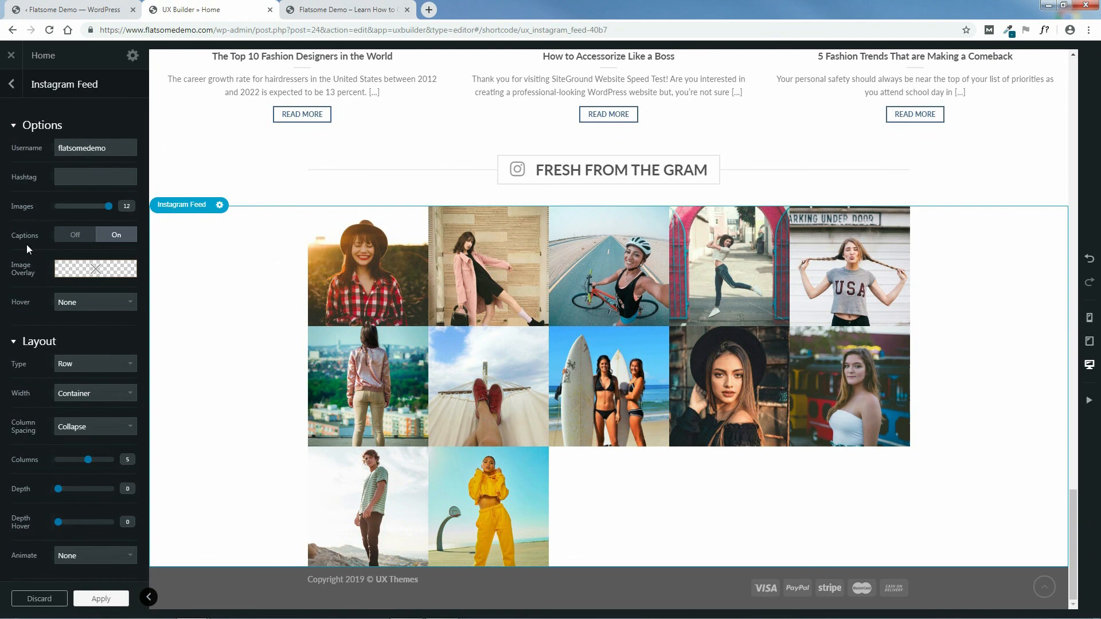
Step: Try toggling the Instagram feed's captions and adding a semi-transparent grey overlay to its images
click(79, 238)
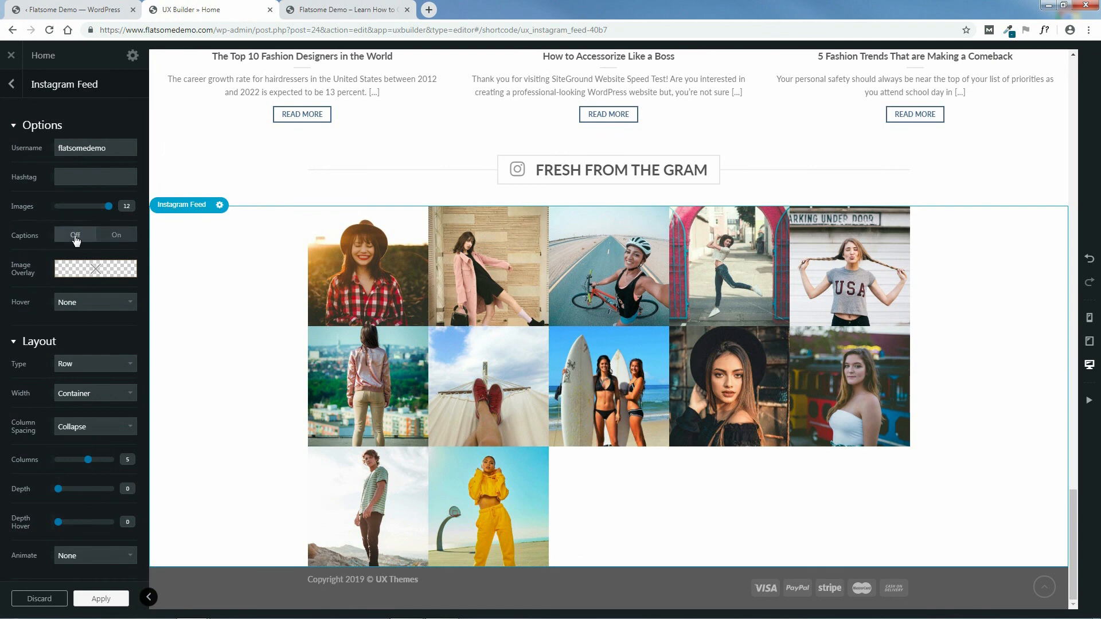
click(109, 240)
click(96, 273)
drag(72, 300, 56, 340)
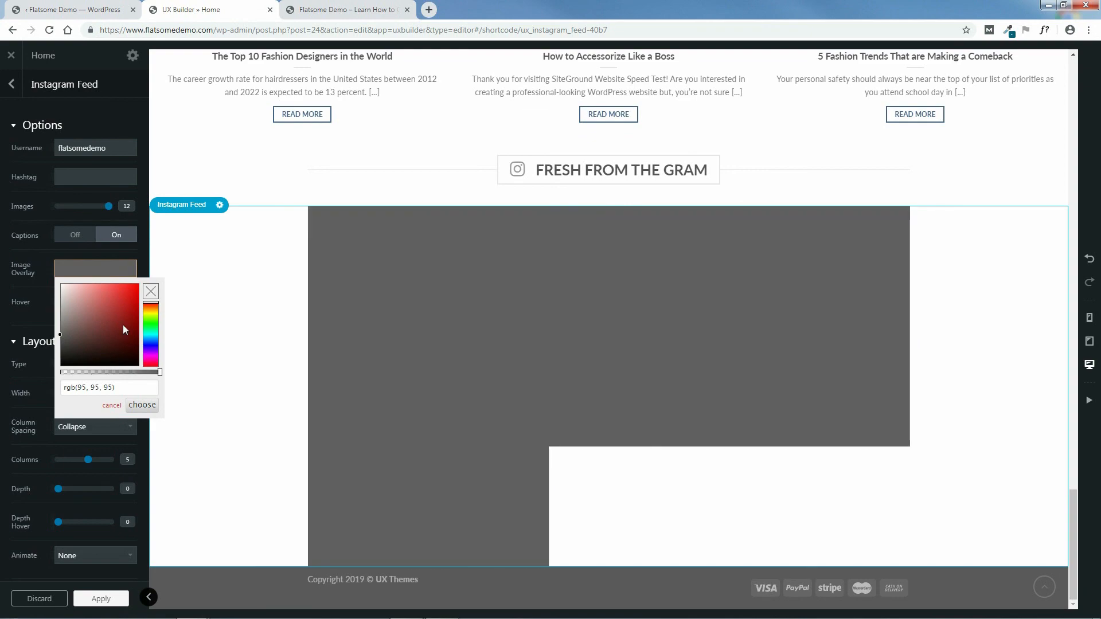
drag(159, 375, 110, 374)
click(151, 291)
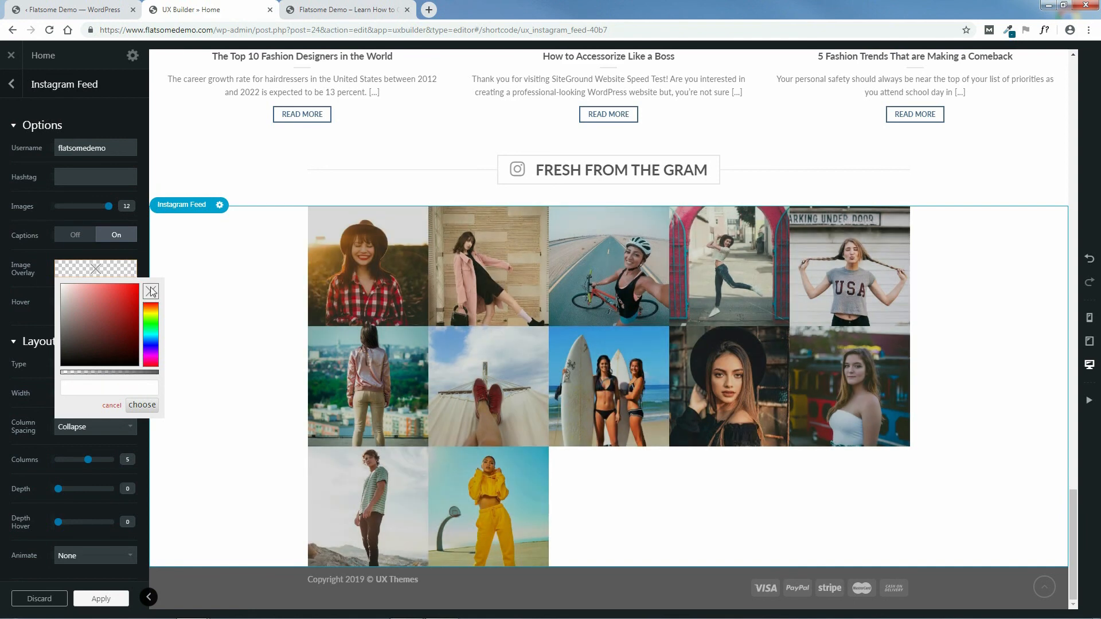
click(109, 405)
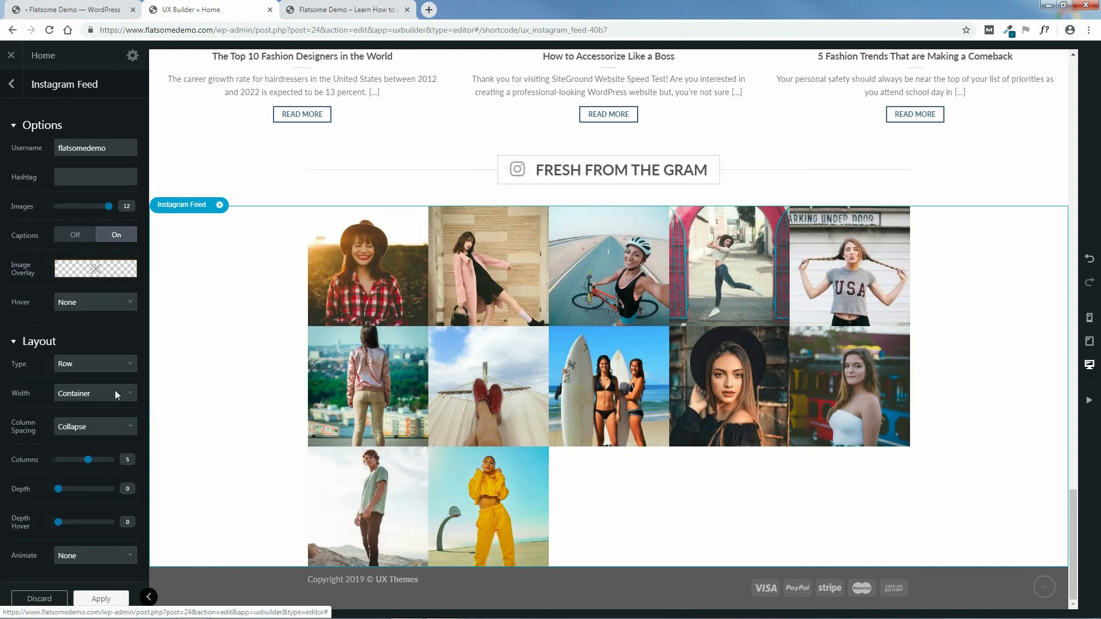
Step: Set the Instagram feed's hover effect to Zoom and its layout type to Slider, paging through the images to check it
click(102, 304)
click(83, 329)
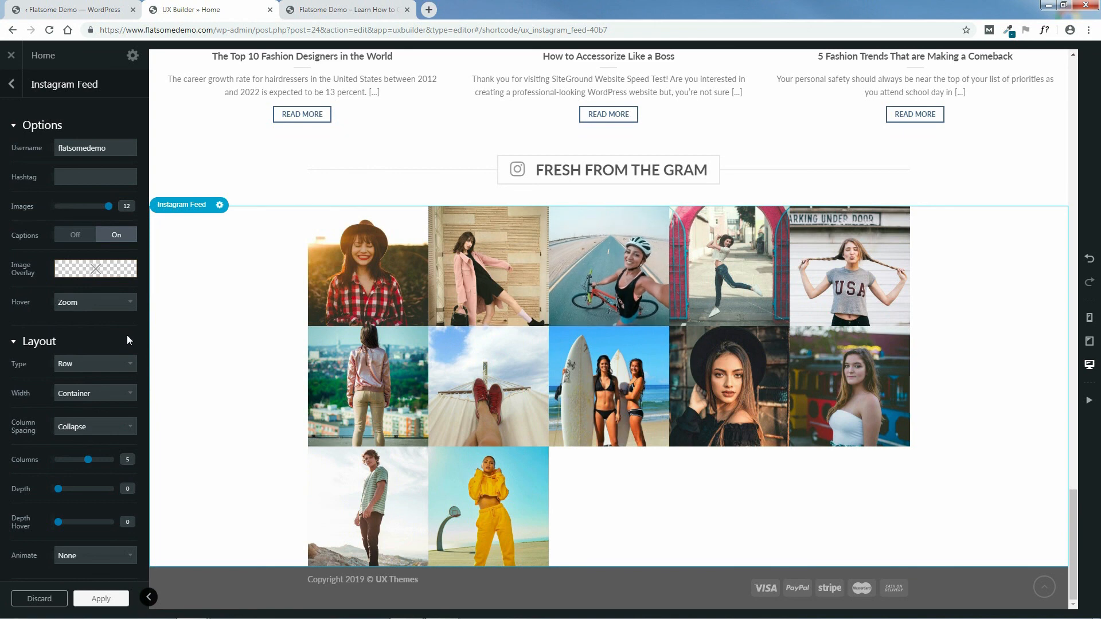
scroll(126, 335, down, 3)
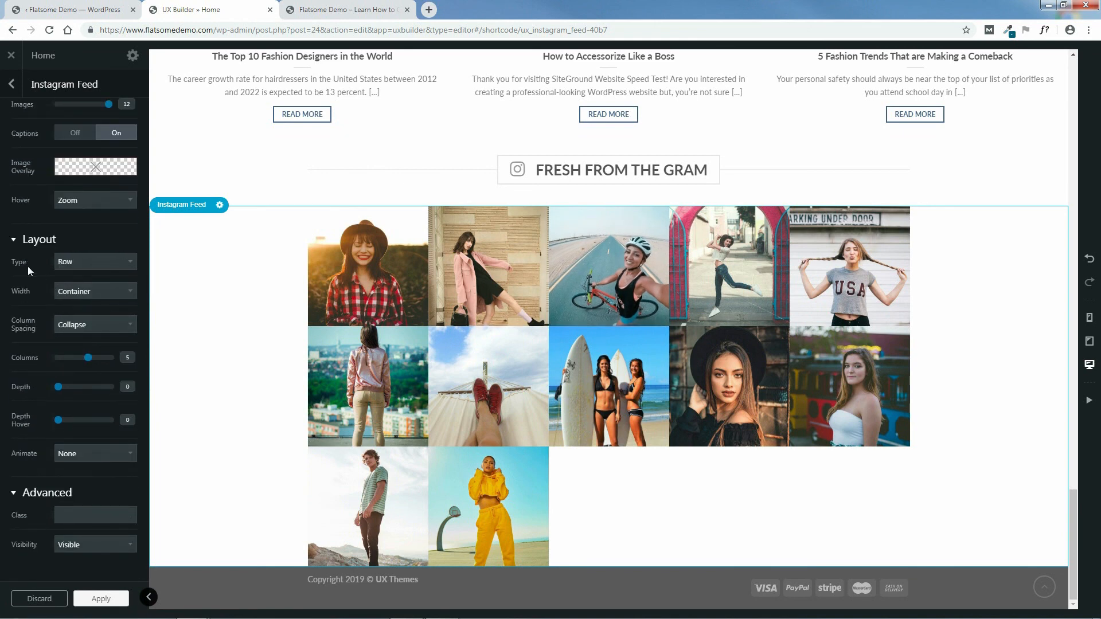
click(95, 263)
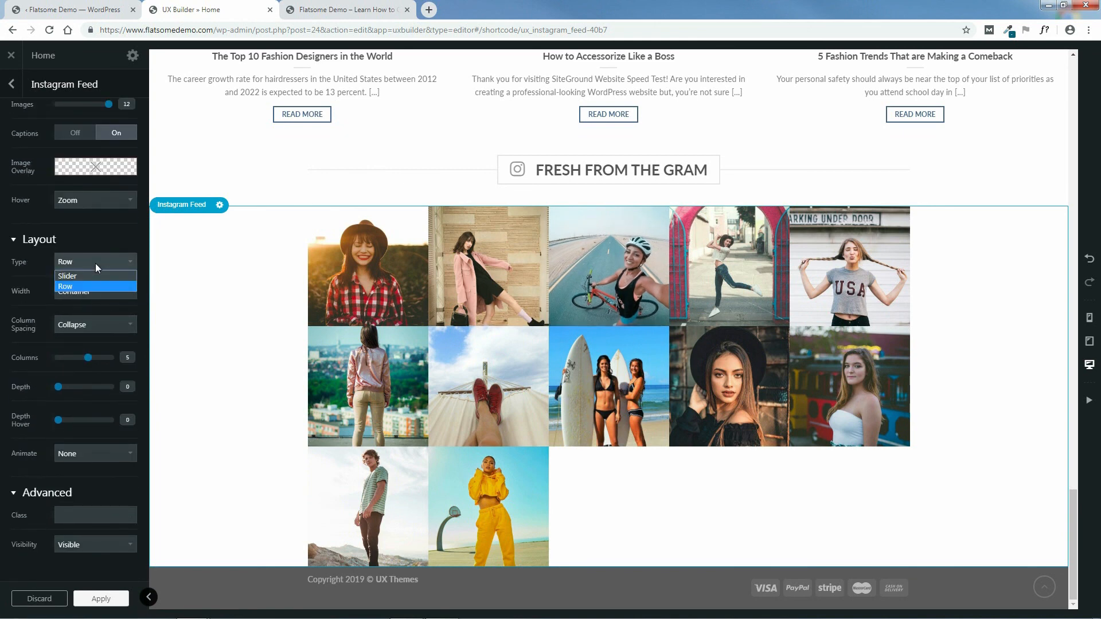
click(94, 276)
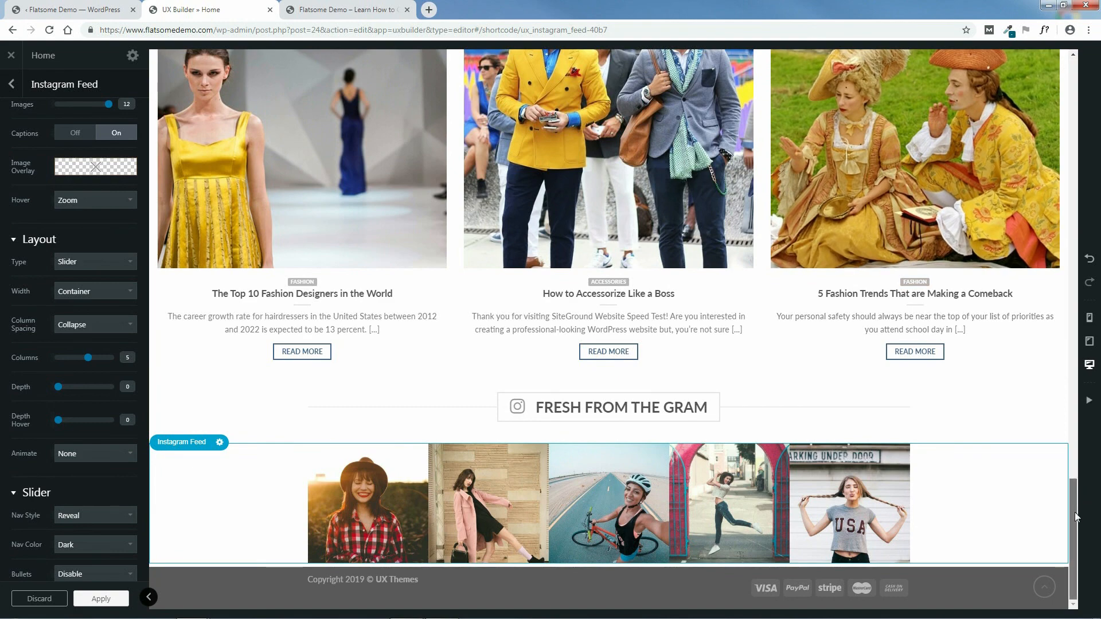
mouse_move(874, 500)
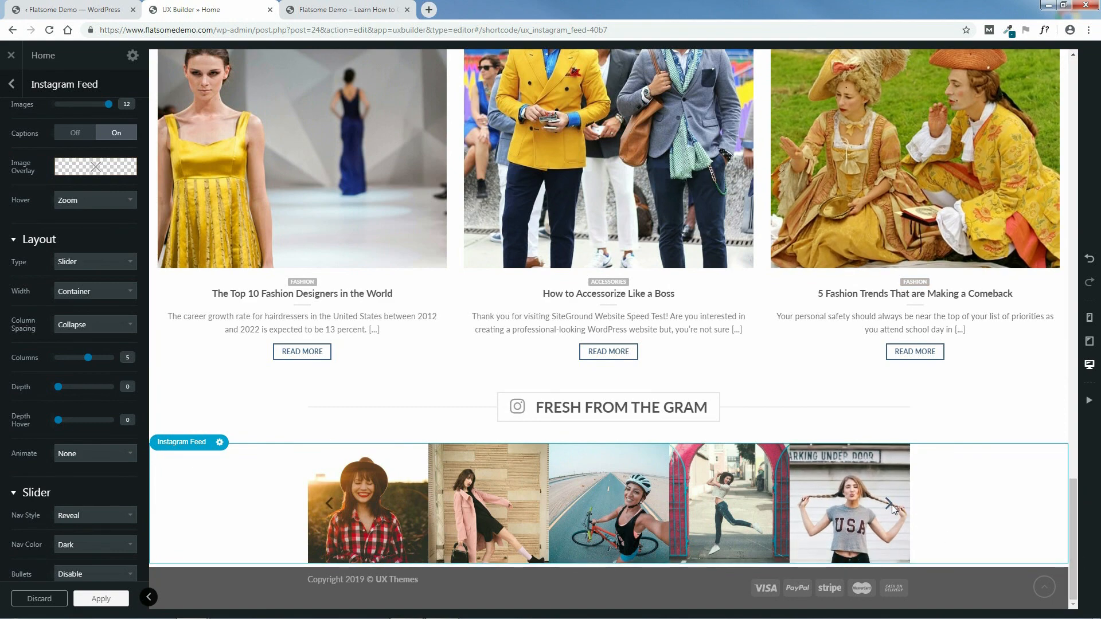
click(890, 503)
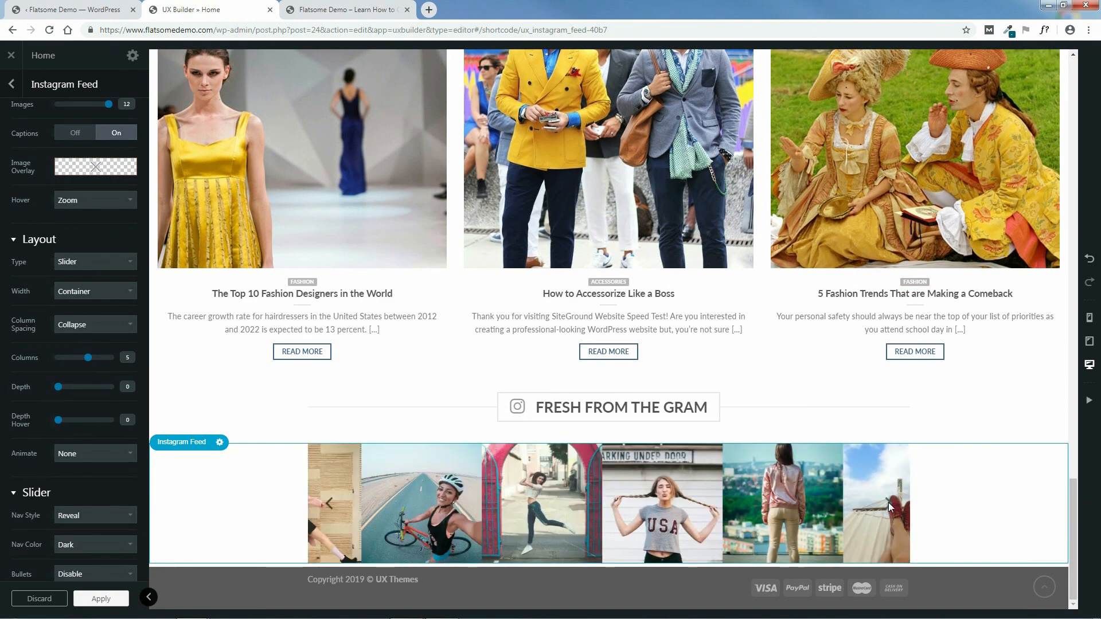
click(890, 503)
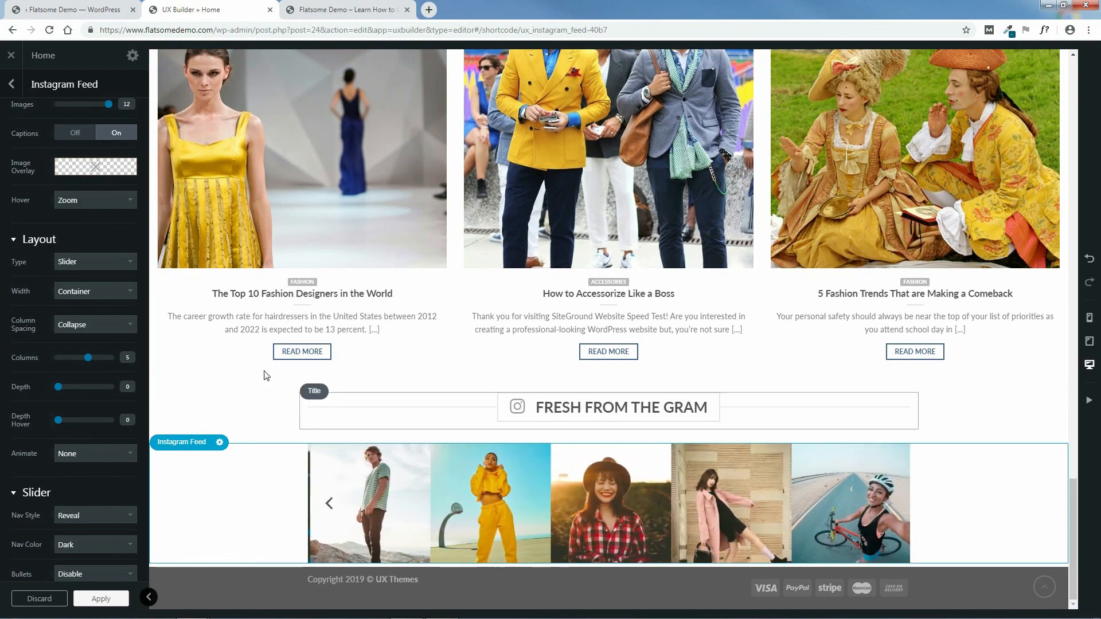
Step: Set the Instagram slider's width to Full Width and advance it to the next set of images
click(95, 296)
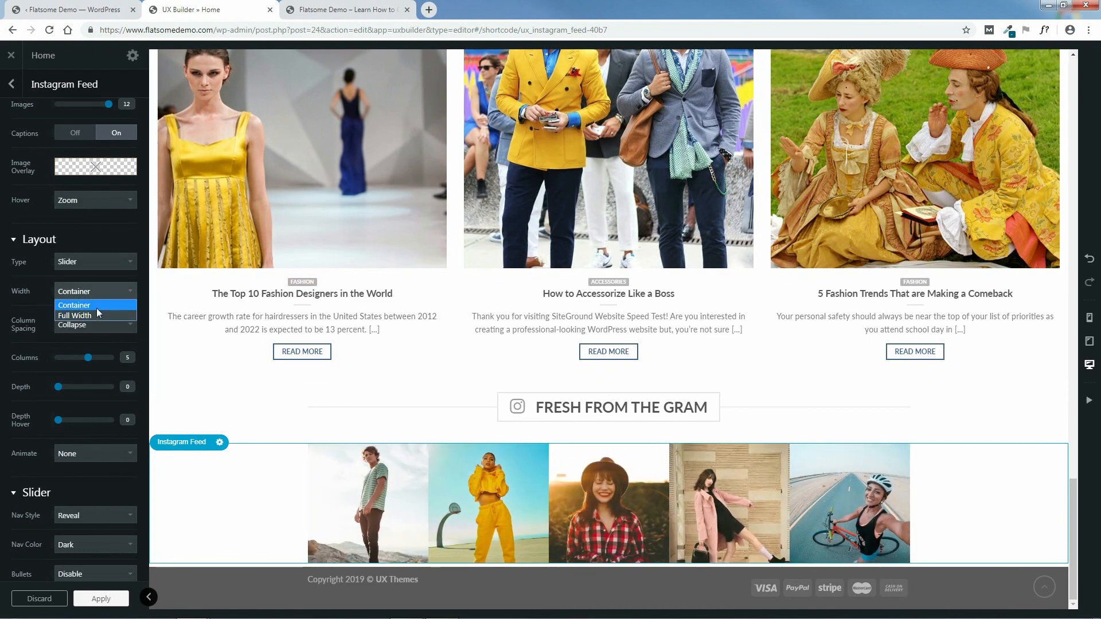
click(97, 316)
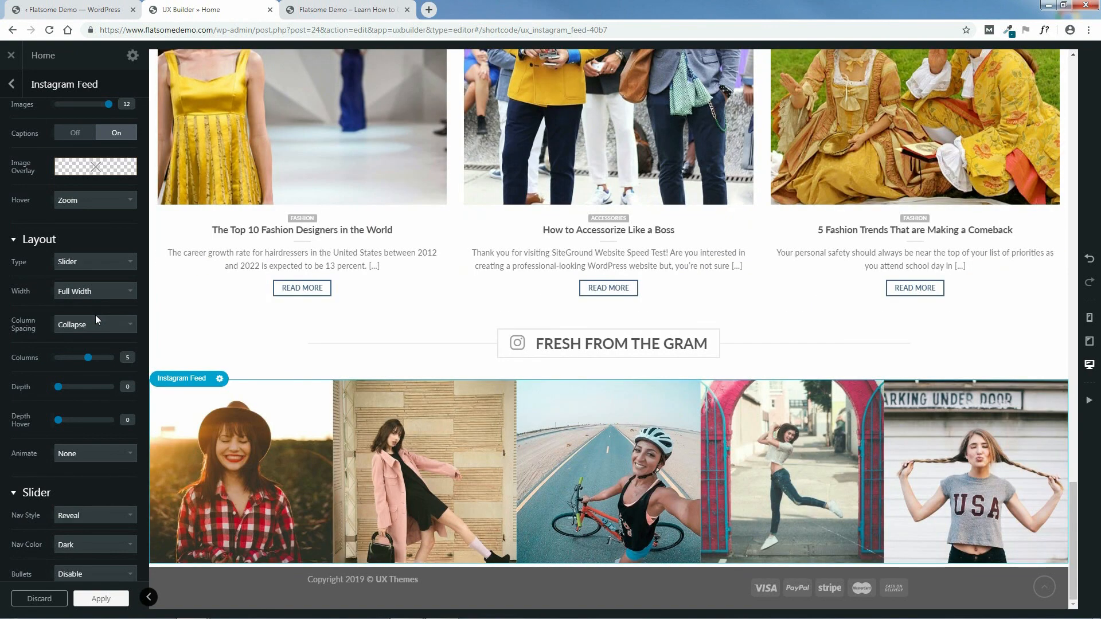
click(1041, 471)
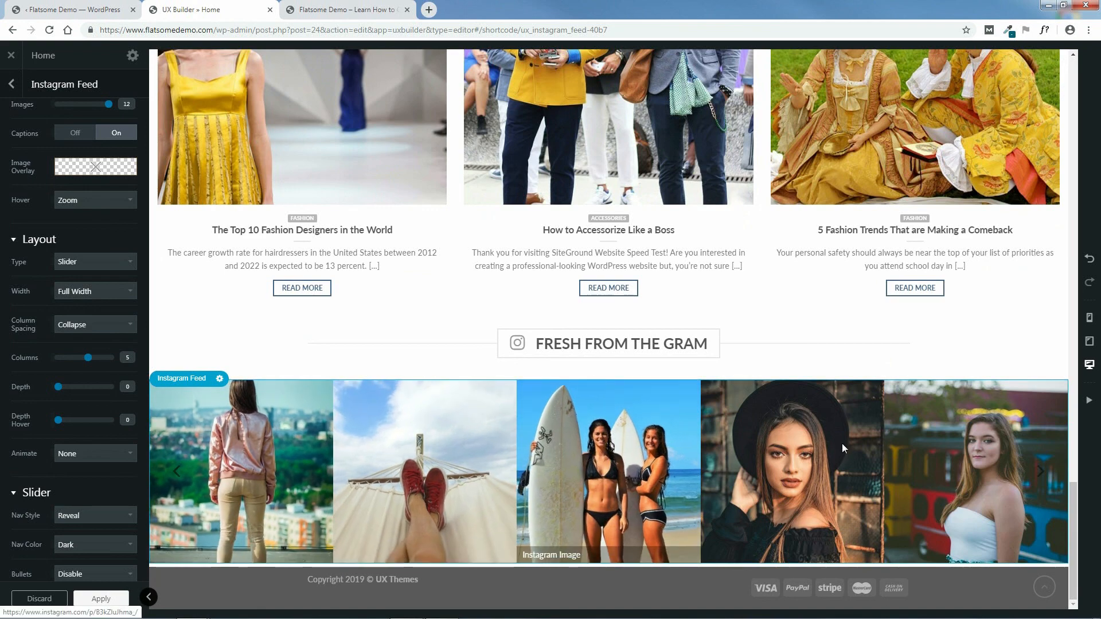
Step: Try the X Small, Normal and Large column spacings on the Instagram feed, and return the spacing to Collapse
click(92, 325)
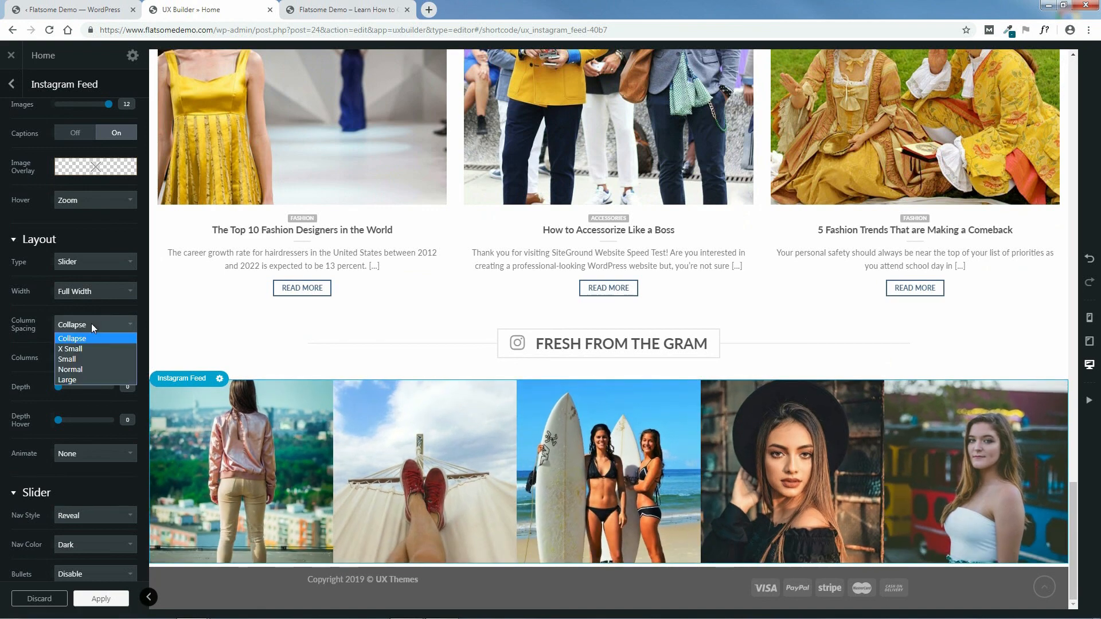
click(75, 349)
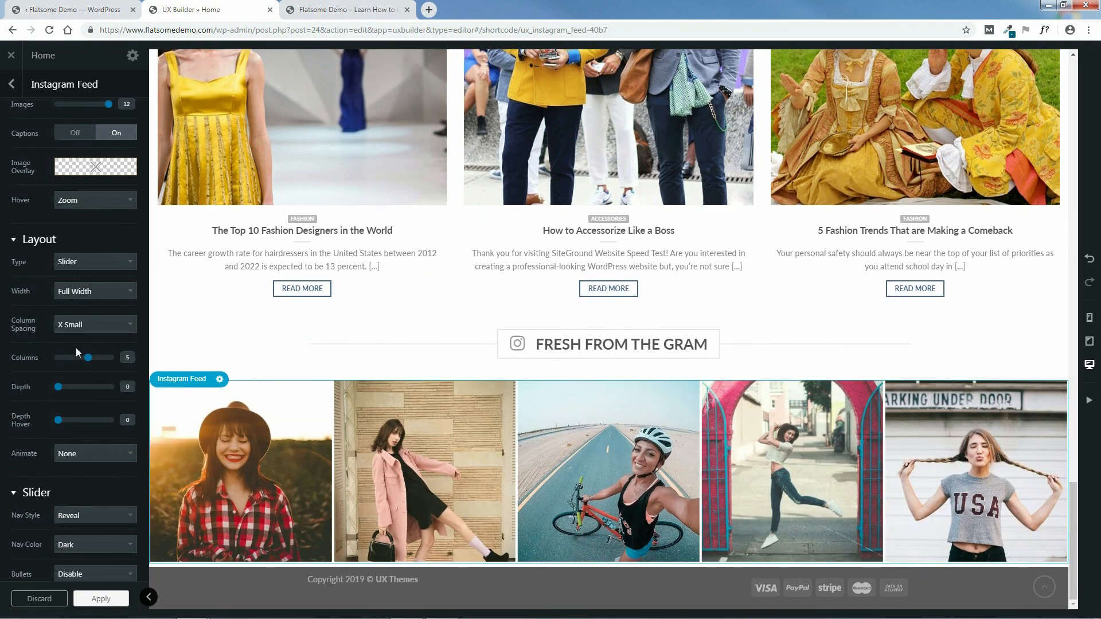
click(92, 325)
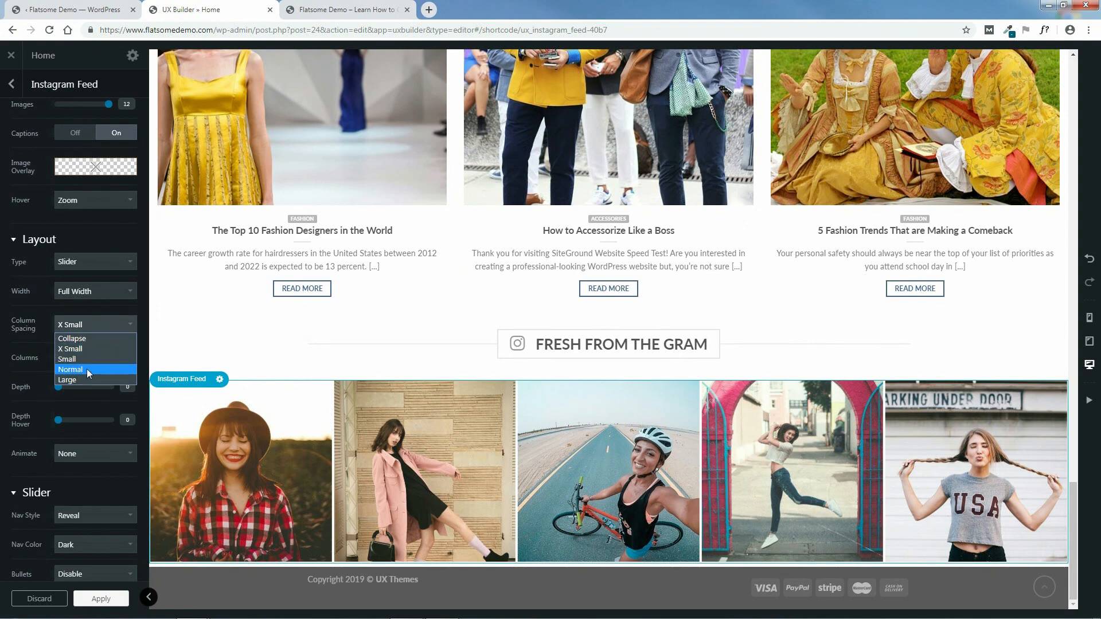
click(87, 369)
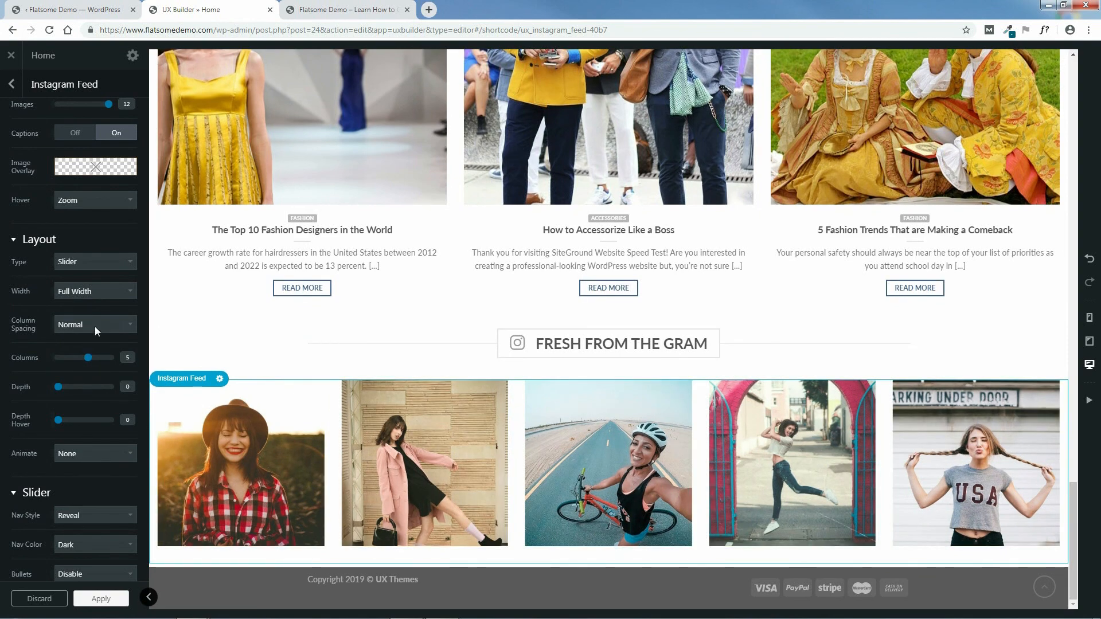
click(95, 325)
click(87, 380)
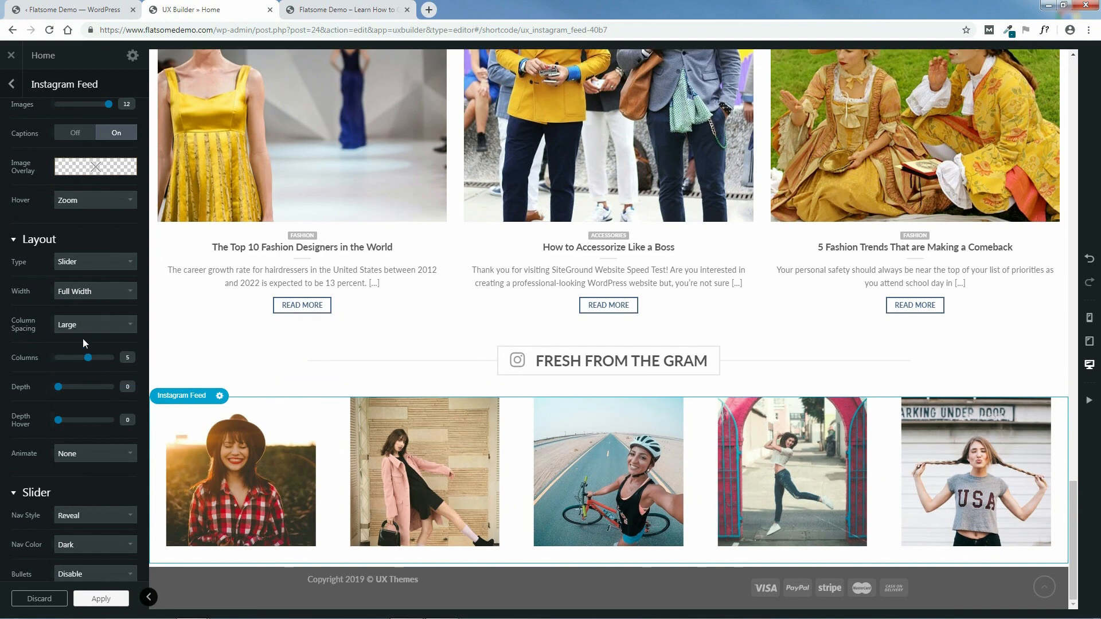
click(79, 327)
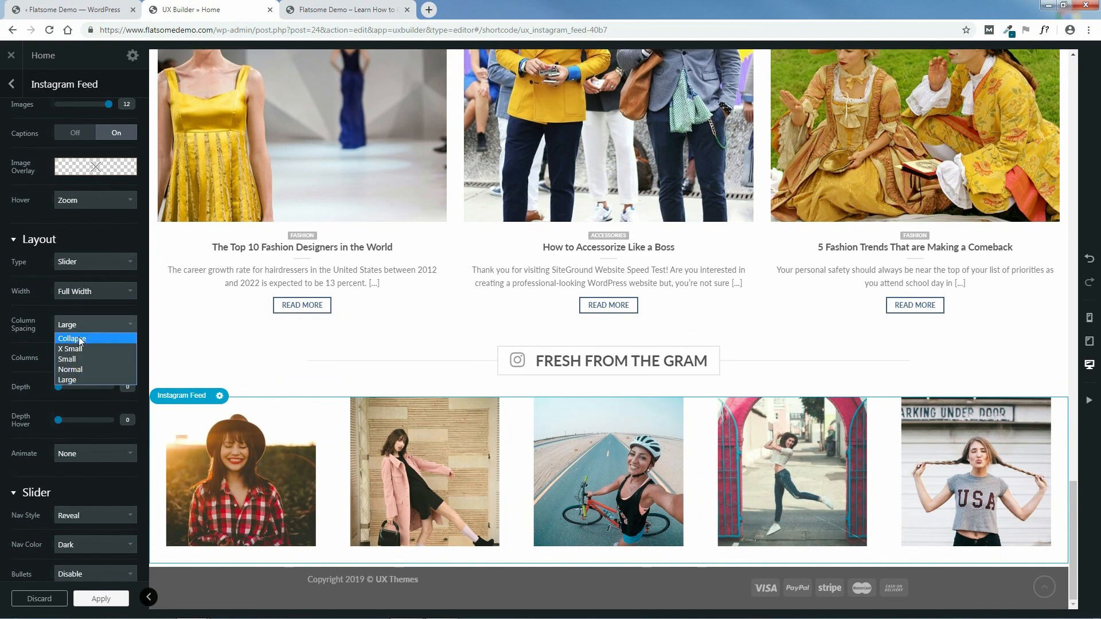
click(78, 338)
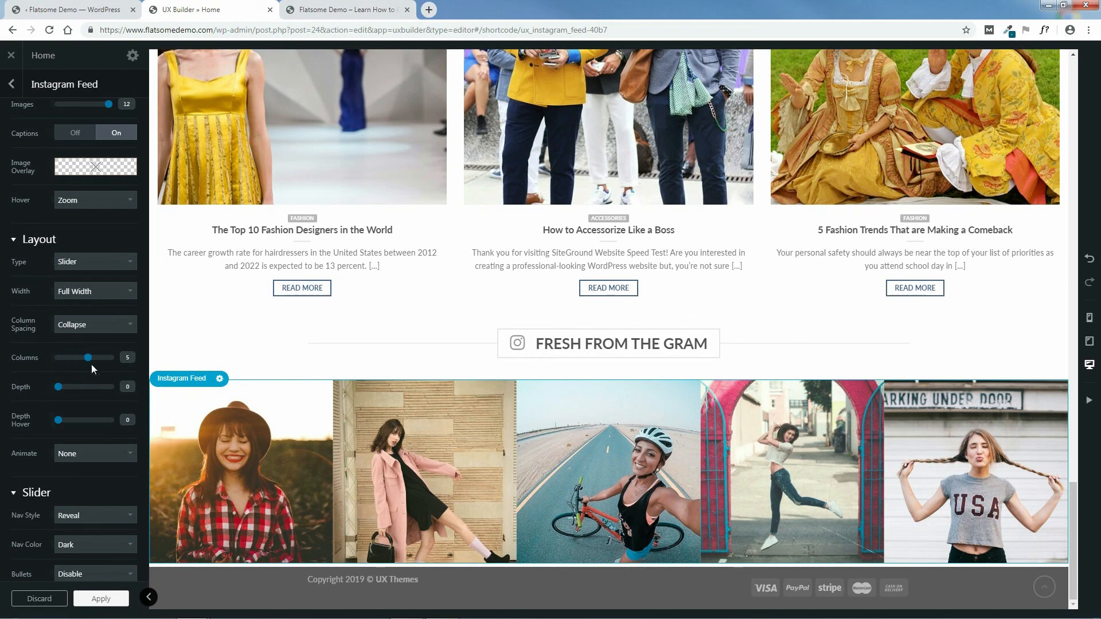
Step: Set the Instagram feed slider to 6 columns
drag(89, 360, 96, 361)
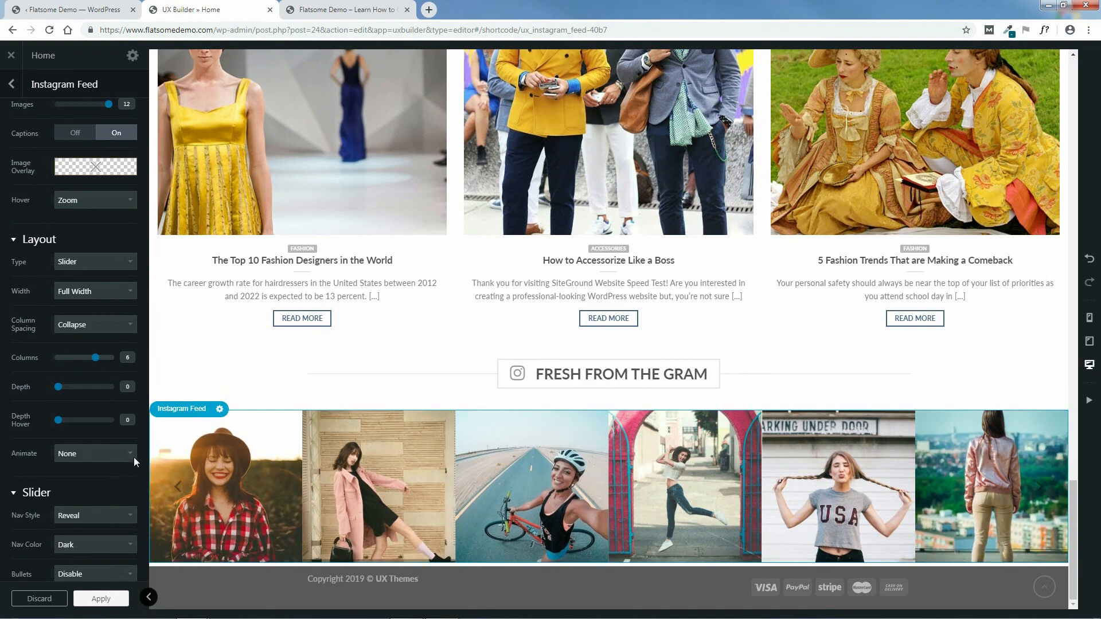
mouse_move(98, 361)
mouse_down()
mouse_move(121, 370)
mouse_move(100, 362)
mouse_up()
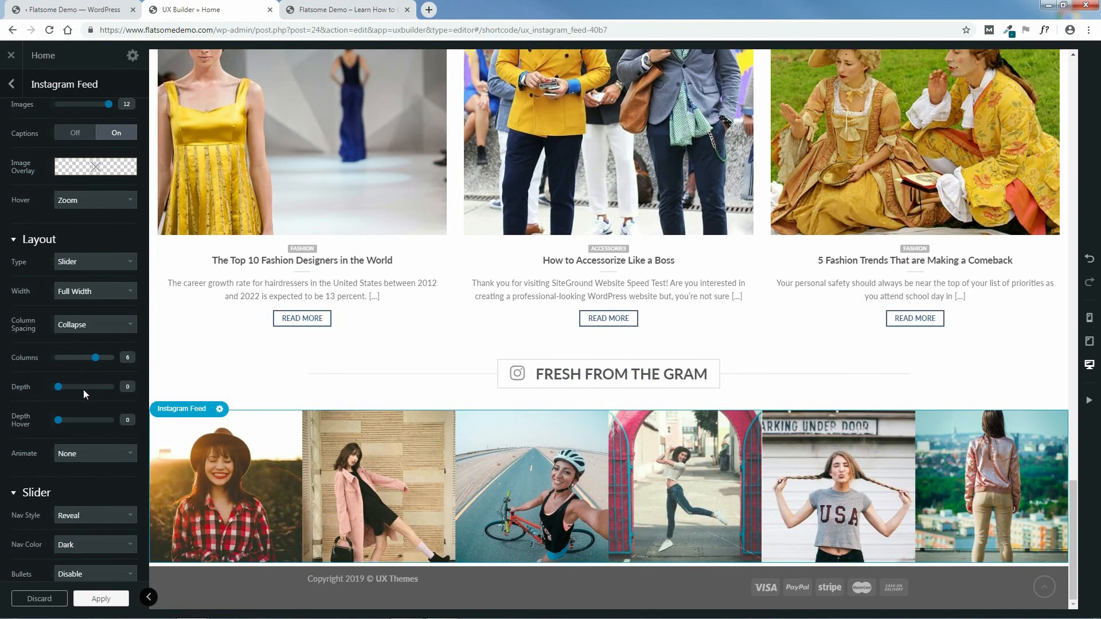
Step: Try a depth of 2 and a hover depth of 3 on the Instagram feed, and return both to 0
drag(58, 387, 84, 392)
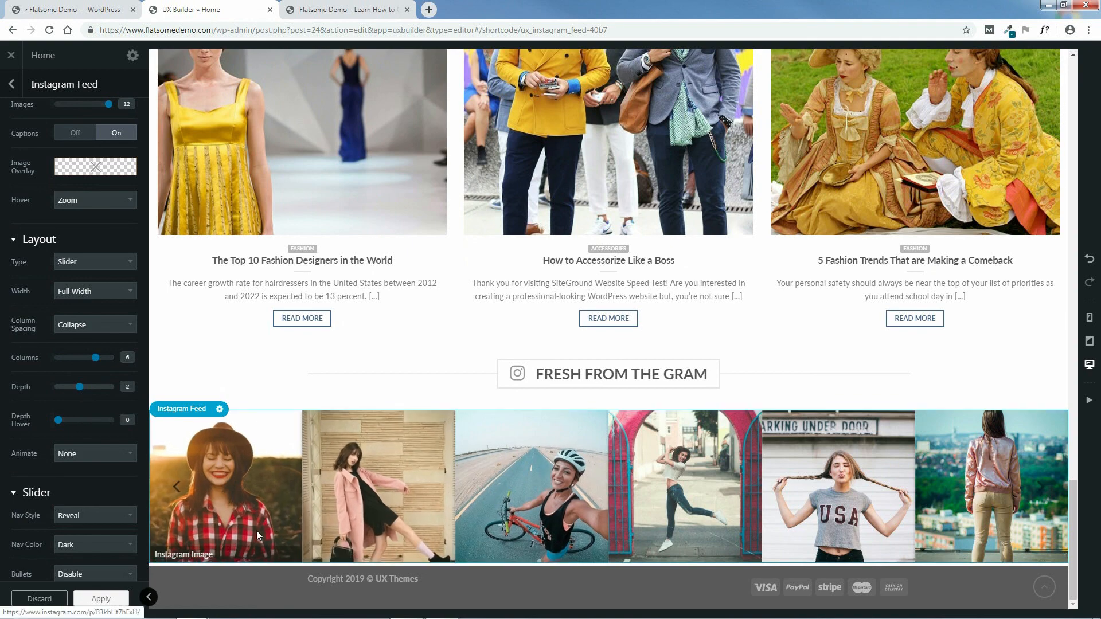
drag(60, 422, 93, 431)
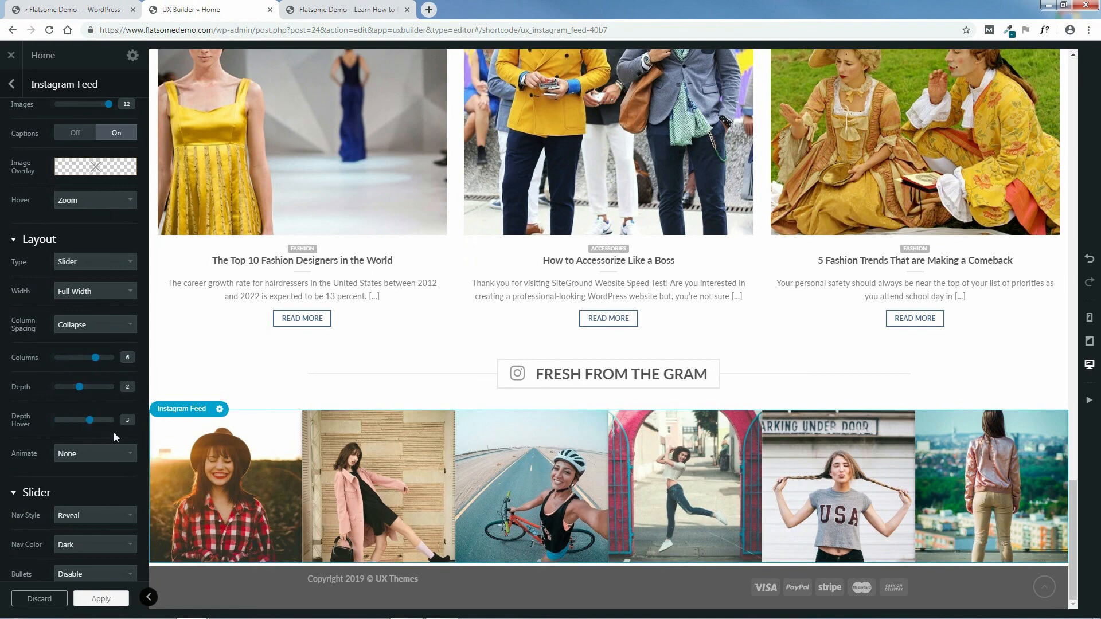
drag(90, 422, 51, 393)
click(116, 448)
click(111, 454)
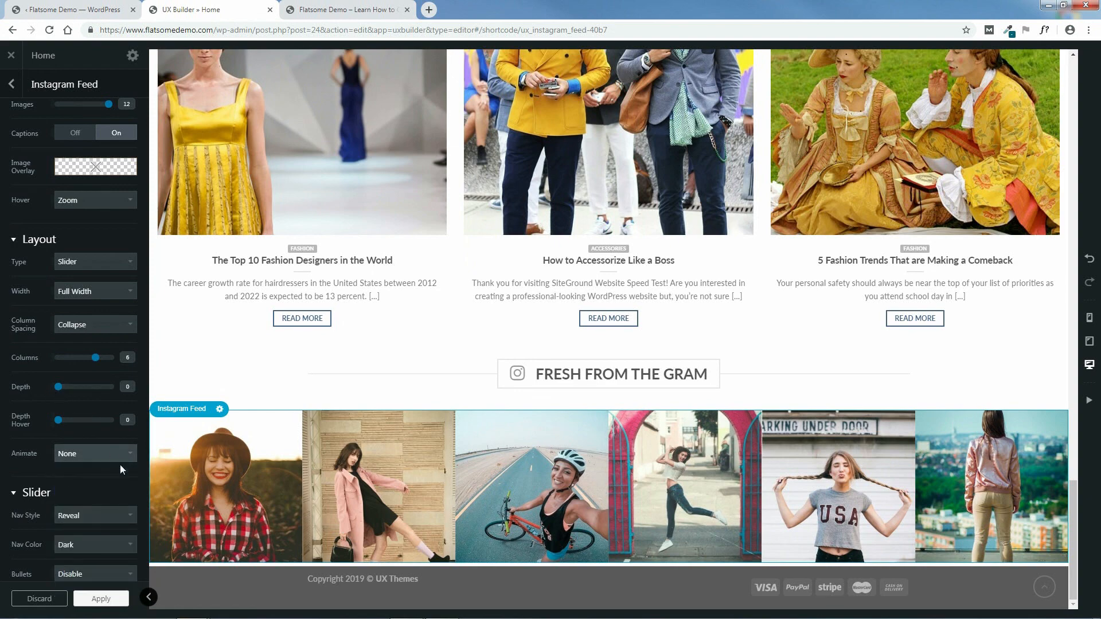
Step: Try the Circle and Reveal navigation styles on the Instagram slider, and set the style to Simple
scroll(120, 465, down, 3)
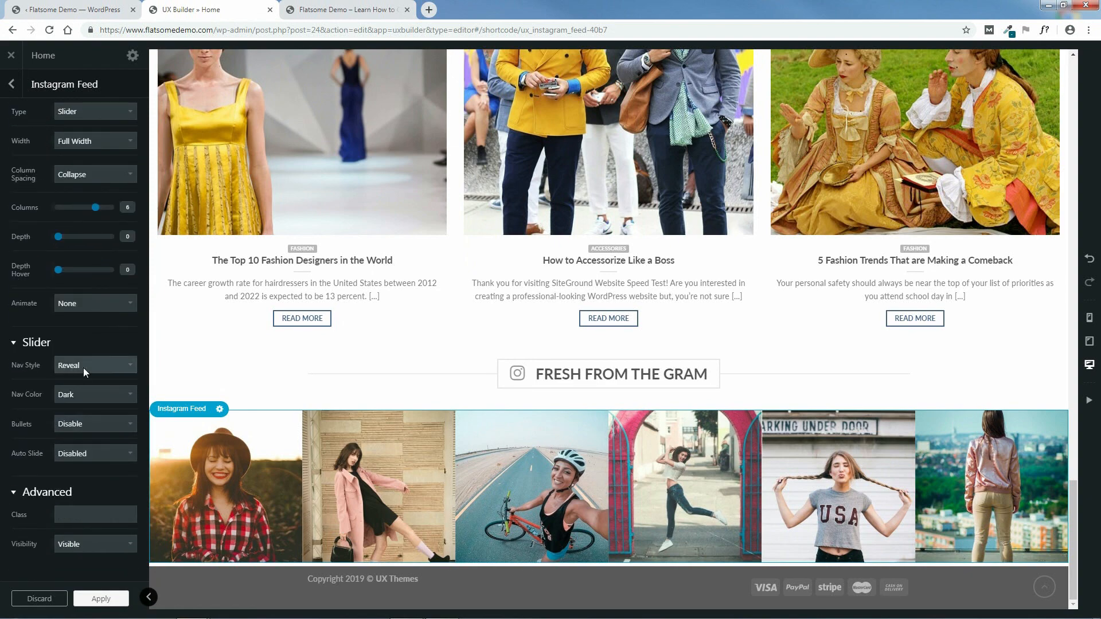
mouse_move(188, 507)
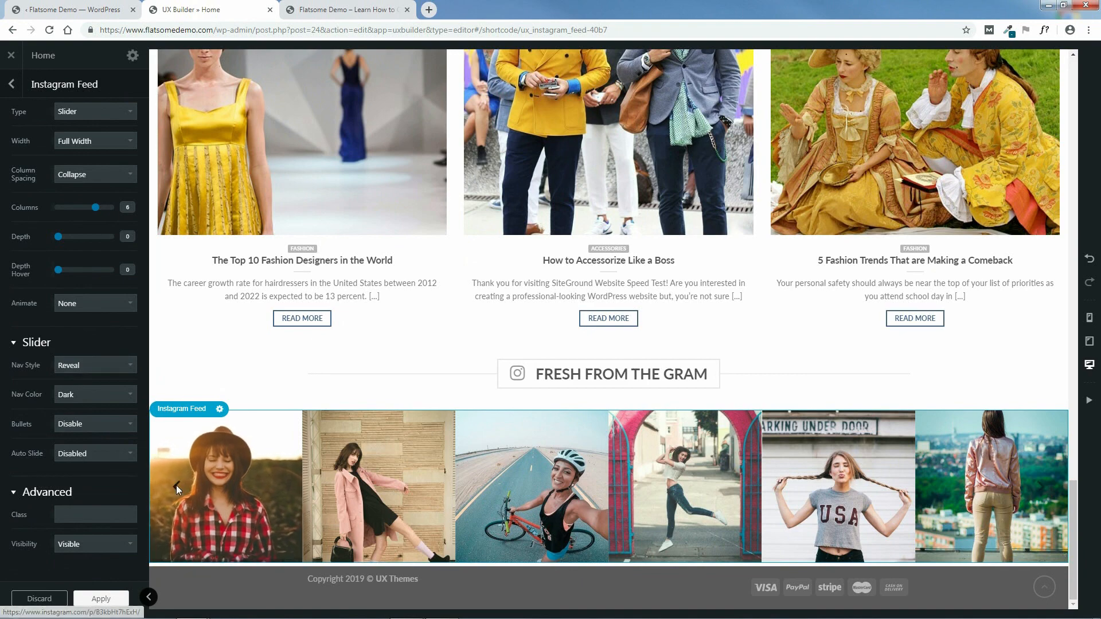
click(101, 366)
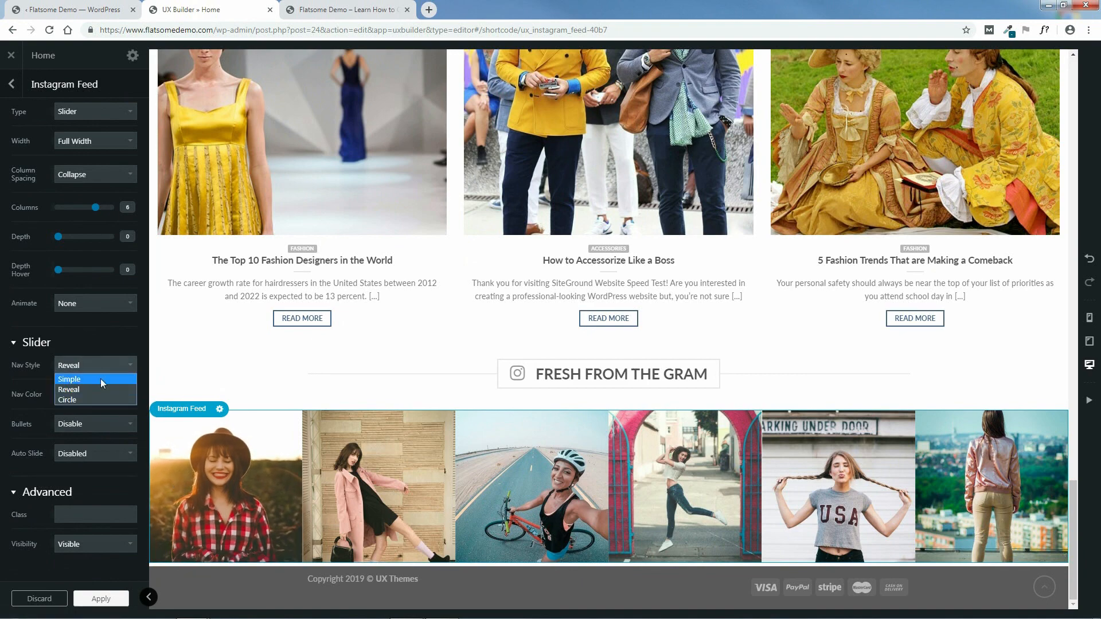
click(97, 399)
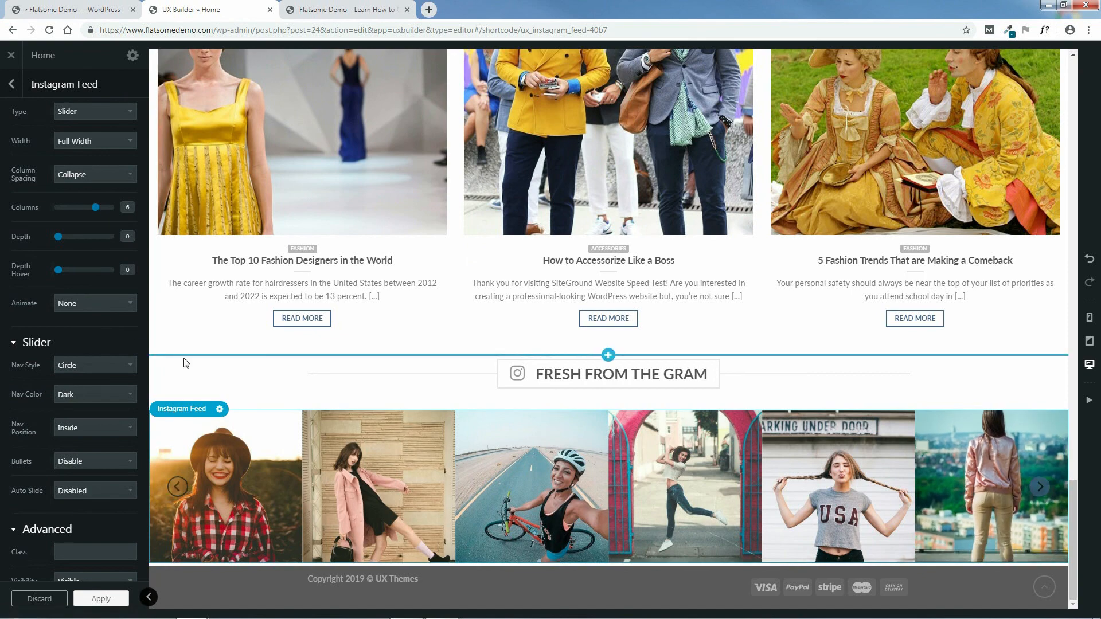
click(97, 364)
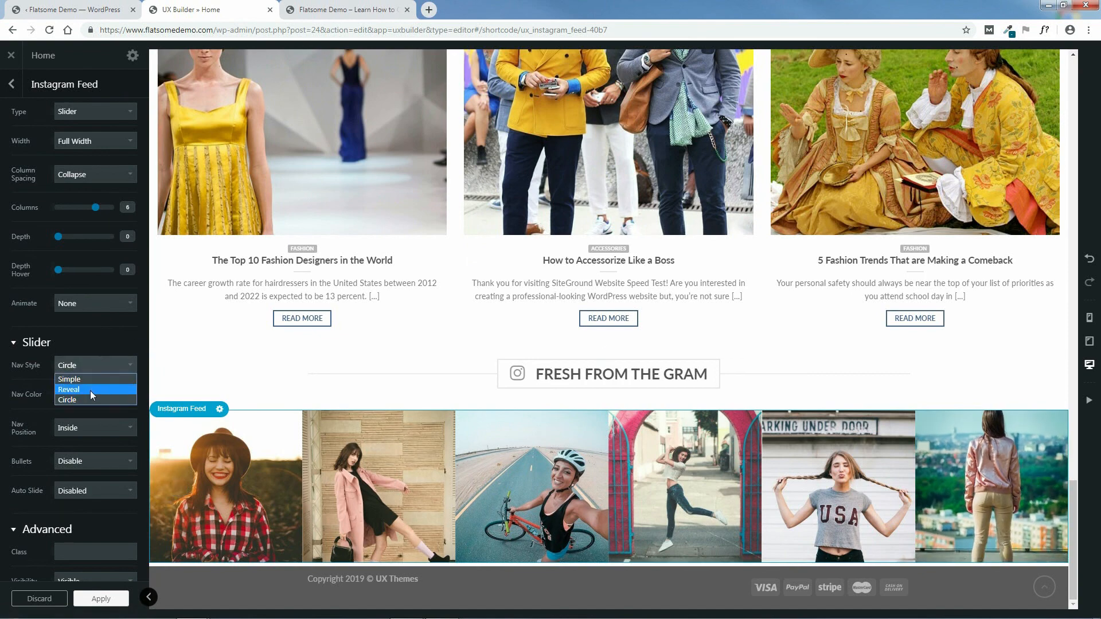
click(91, 391)
click(87, 364)
click(88, 379)
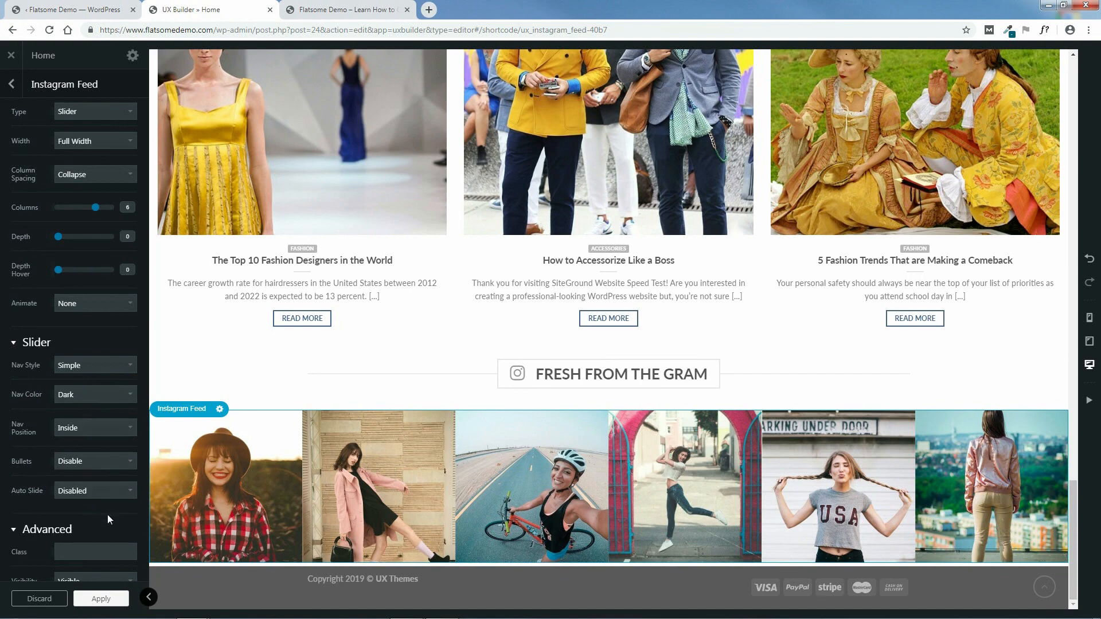
Step: Try the Row layout type on the Instagram feed, and return it to Slider
scroll(107, 515, down, 1)
scroll(89, 435, up, 8)
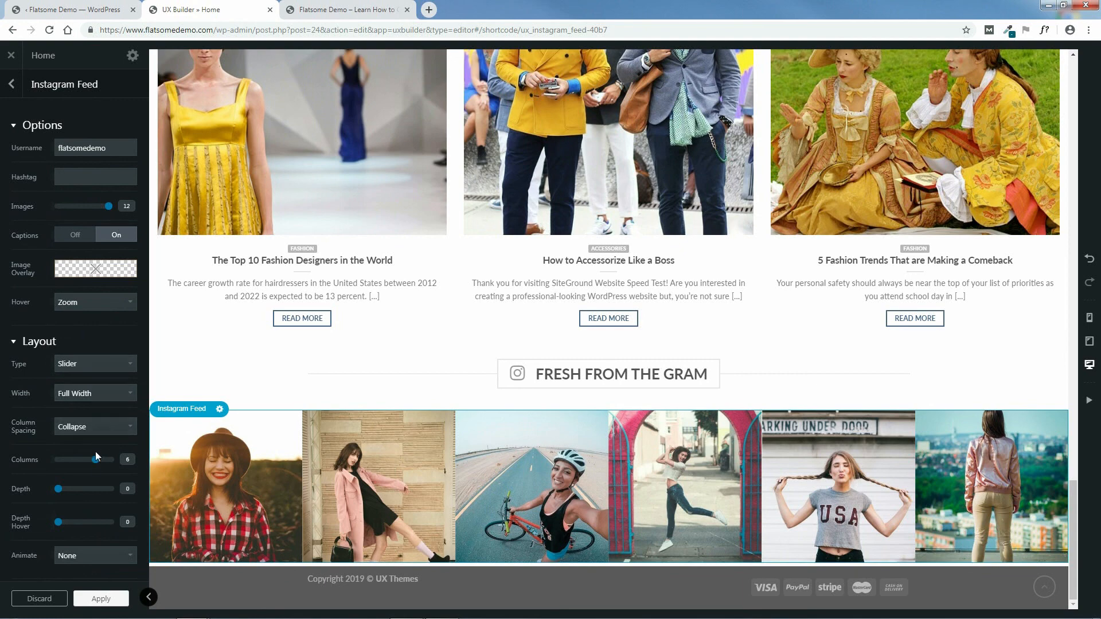
click(95, 361)
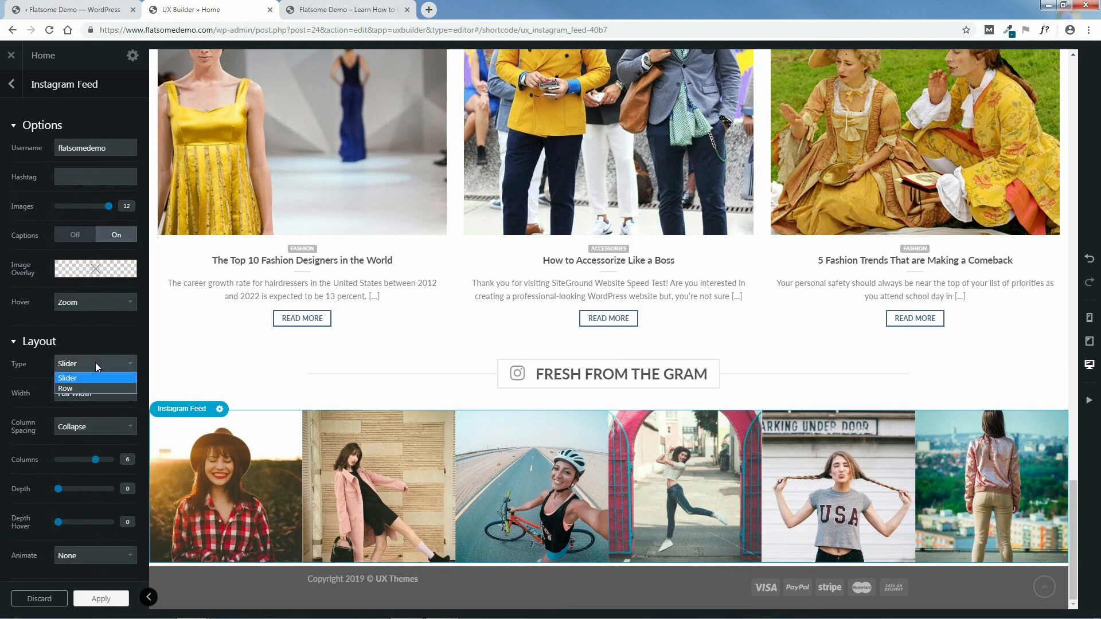
click(85, 385)
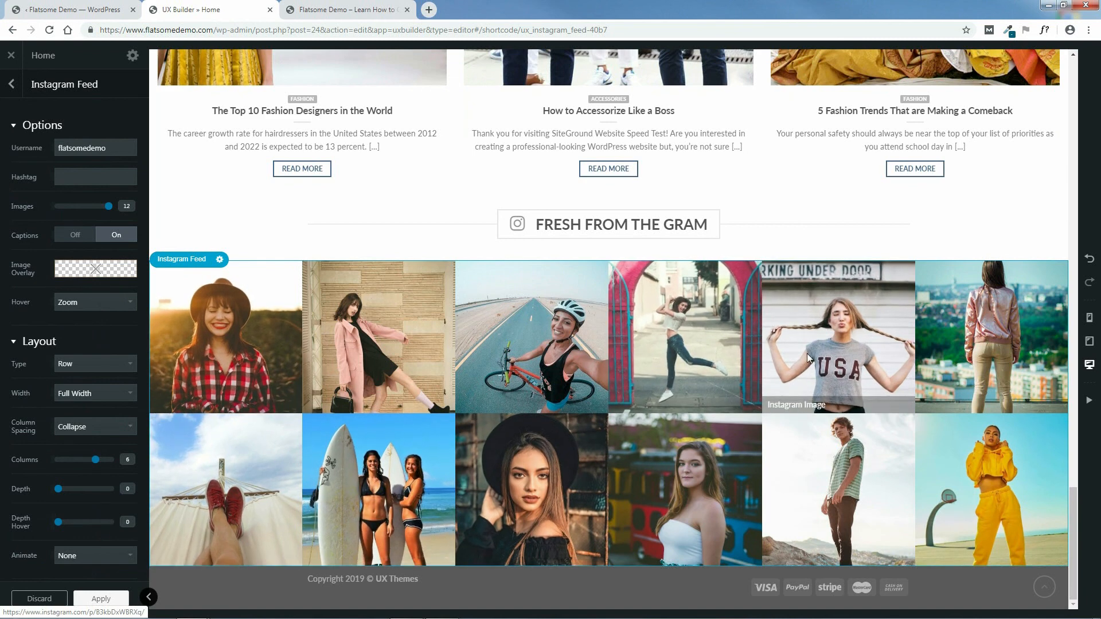
click(99, 365)
click(95, 377)
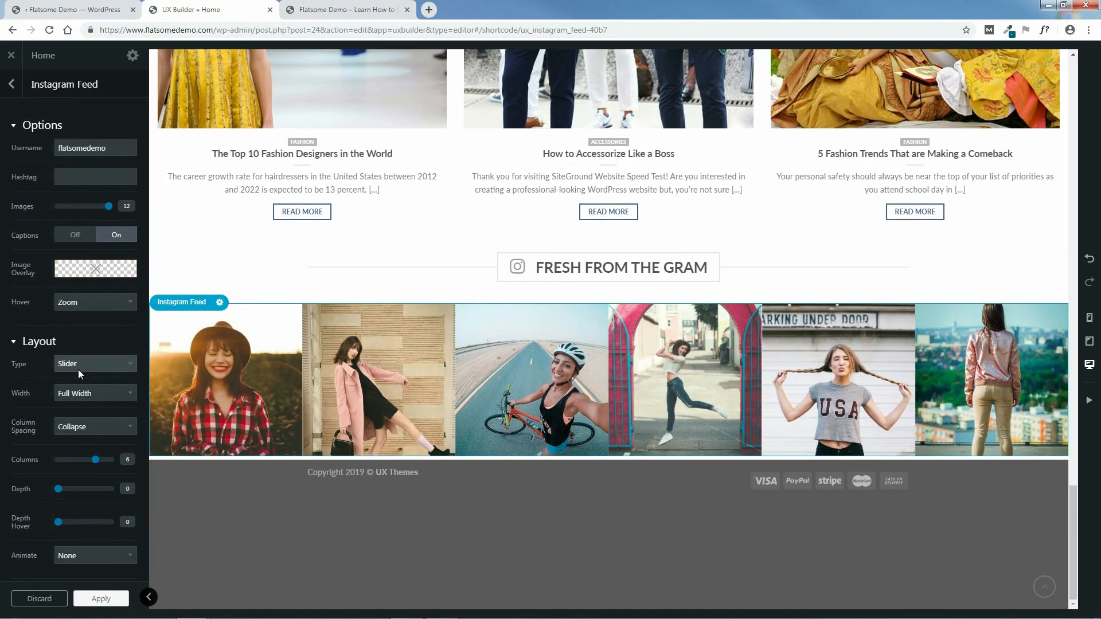
Step: Save the Instagram feed settings to the page and check the slider on the reloaded live home page
click(102, 601)
click(68, 600)
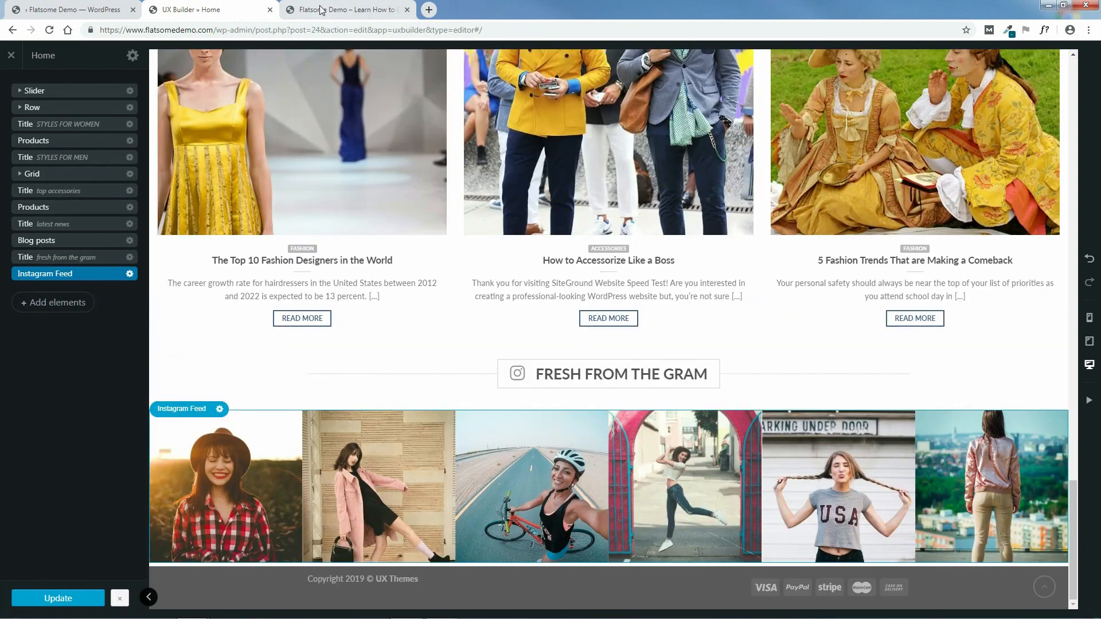
click(322, 10)
click(49, 31)
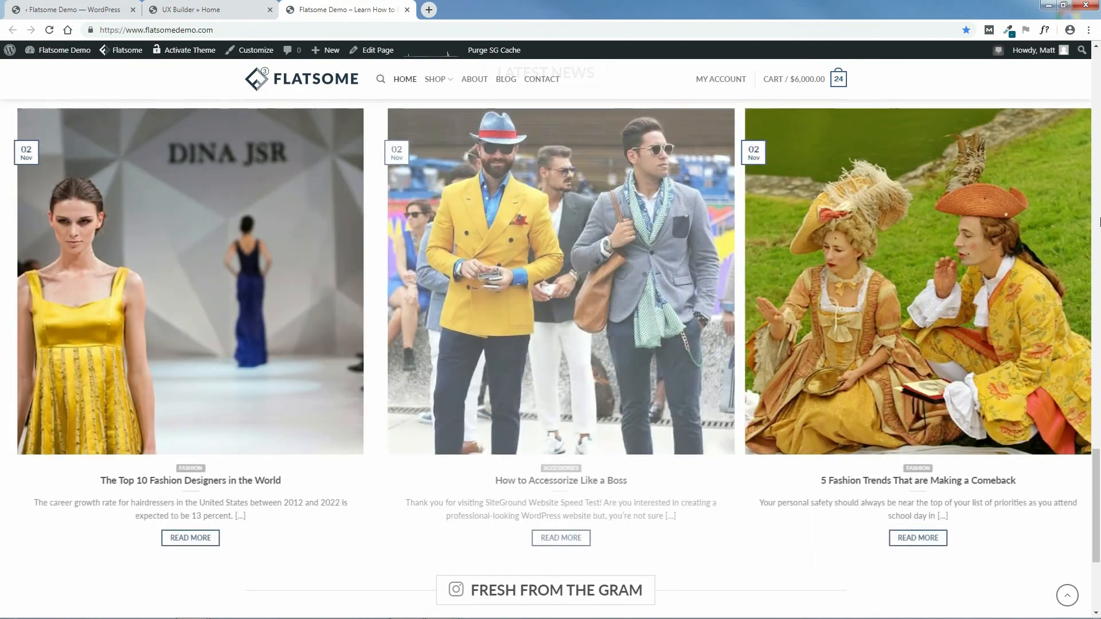
scroll(1100, 538, down, 4)
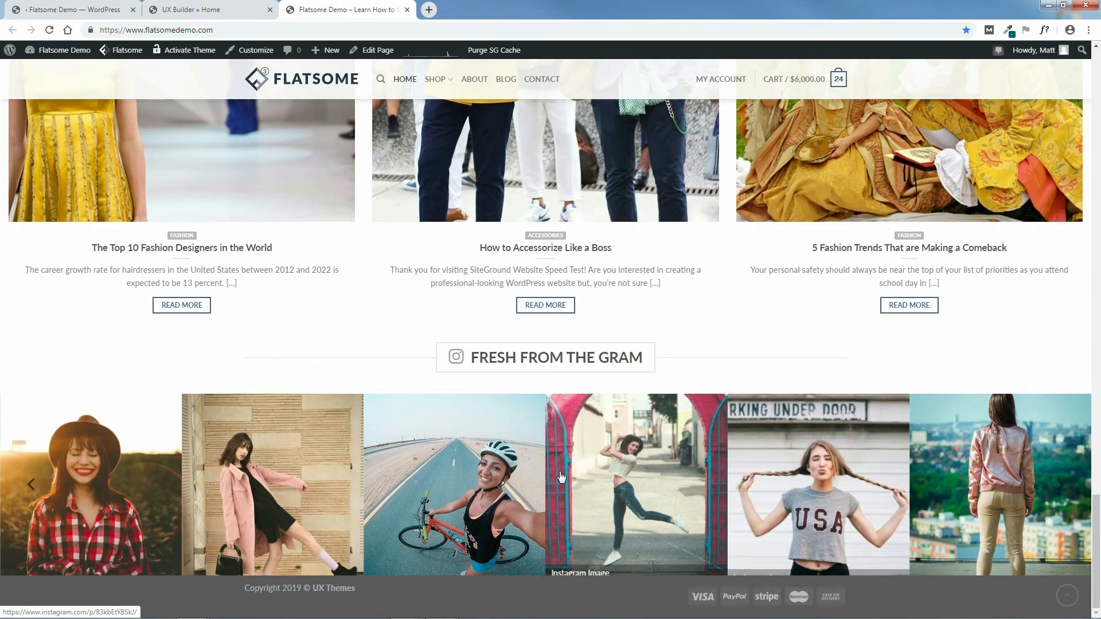
click(32, 487)
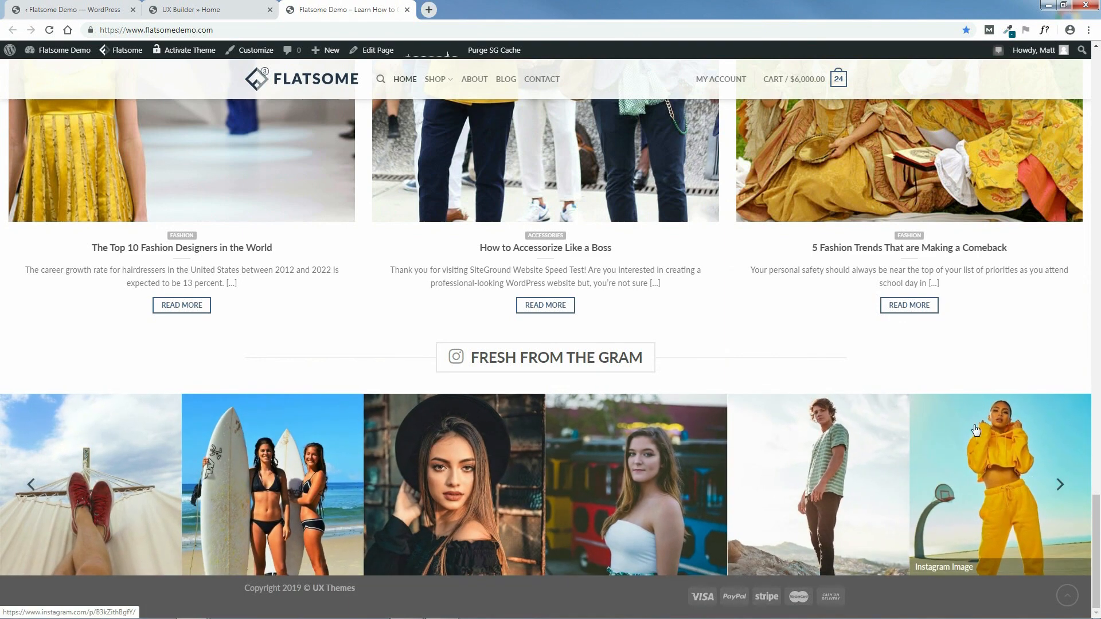
Step: Set the width of the products under Top Accessories to Container, and save the page
drag(1099, 524, 1100, 397)
drag(1100, 382, 1100, 384)
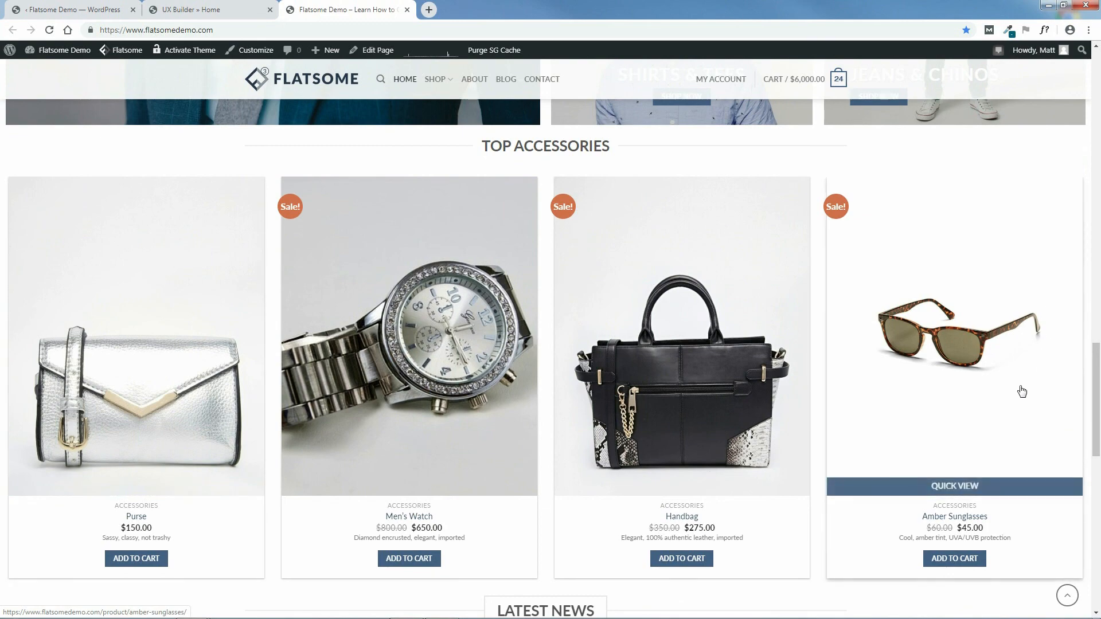
click(206, 7)
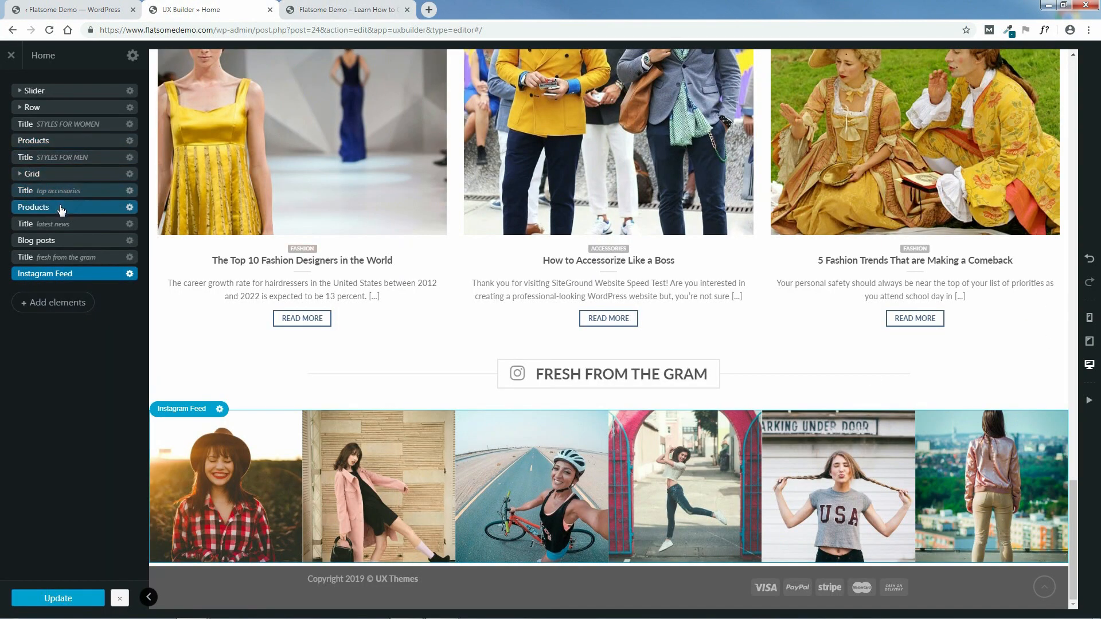
click(93, 208)
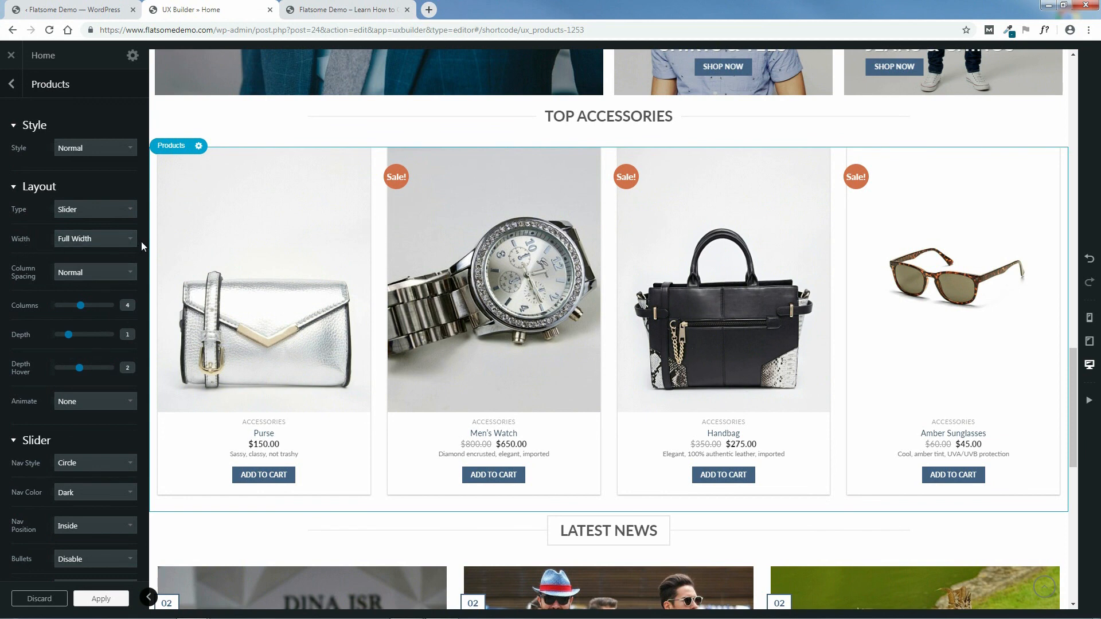
click(113, 237)
click(98, 252)
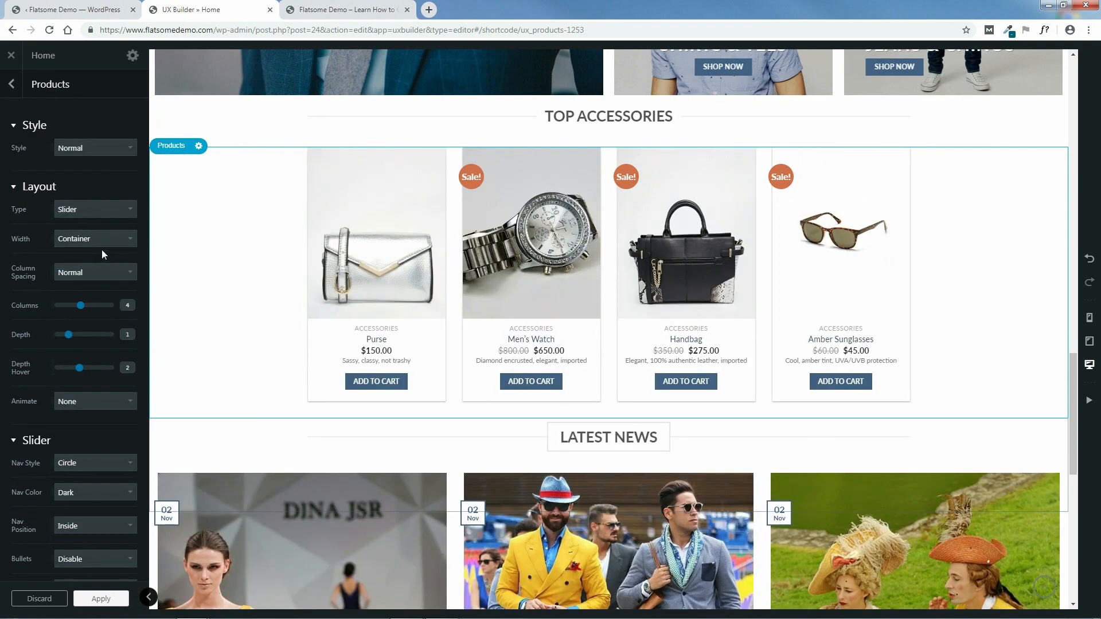
click(101, 599)
click(69, 600)
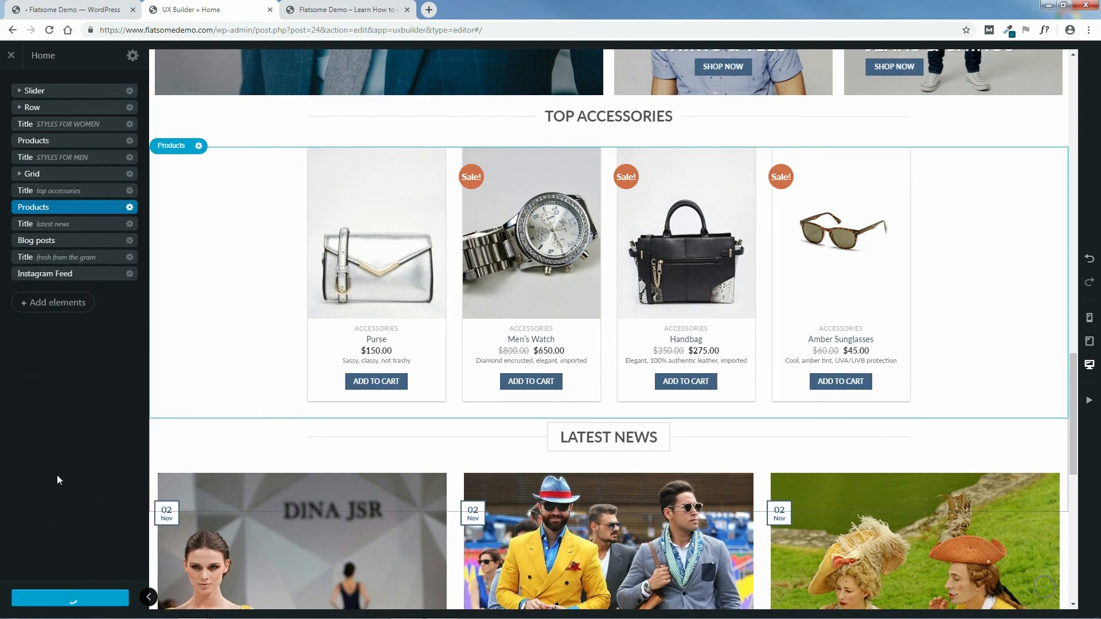
Step: Check the accessories and Instagram sections on the reloaded live home page, and return to the Instagram feed in the UX Builder
click(338, 10)
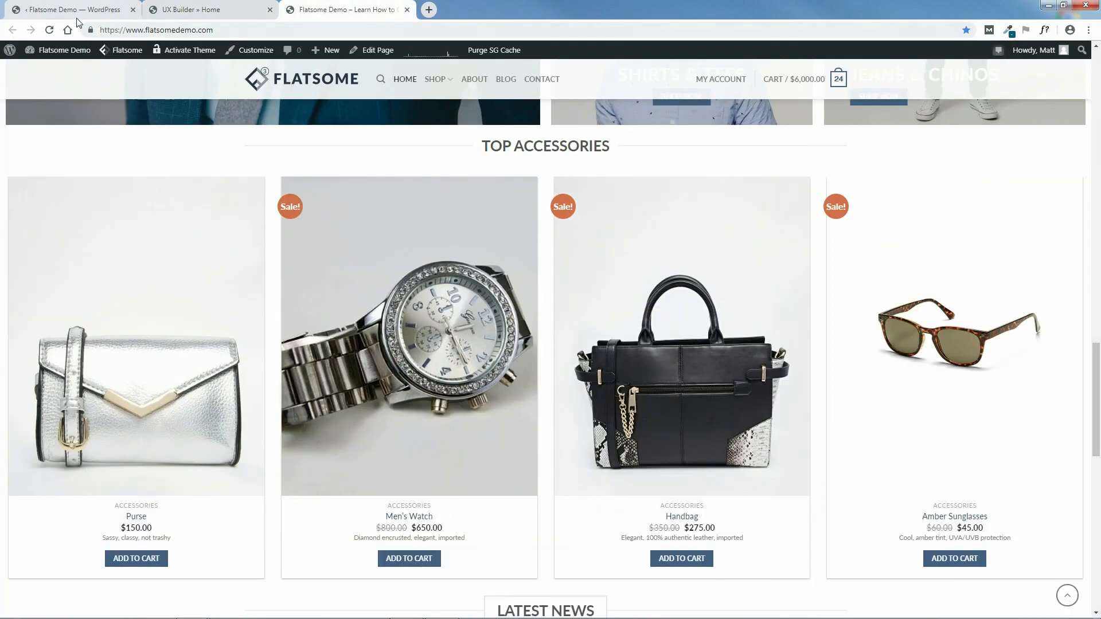
click(50, 31)
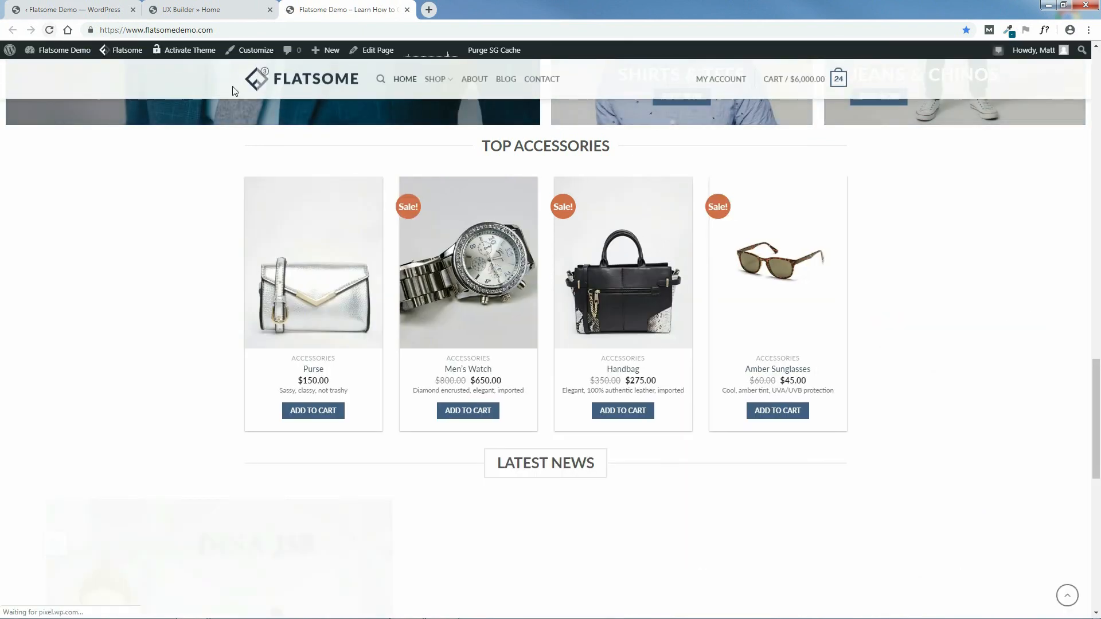
drag(1096, 416, 1099, 581)
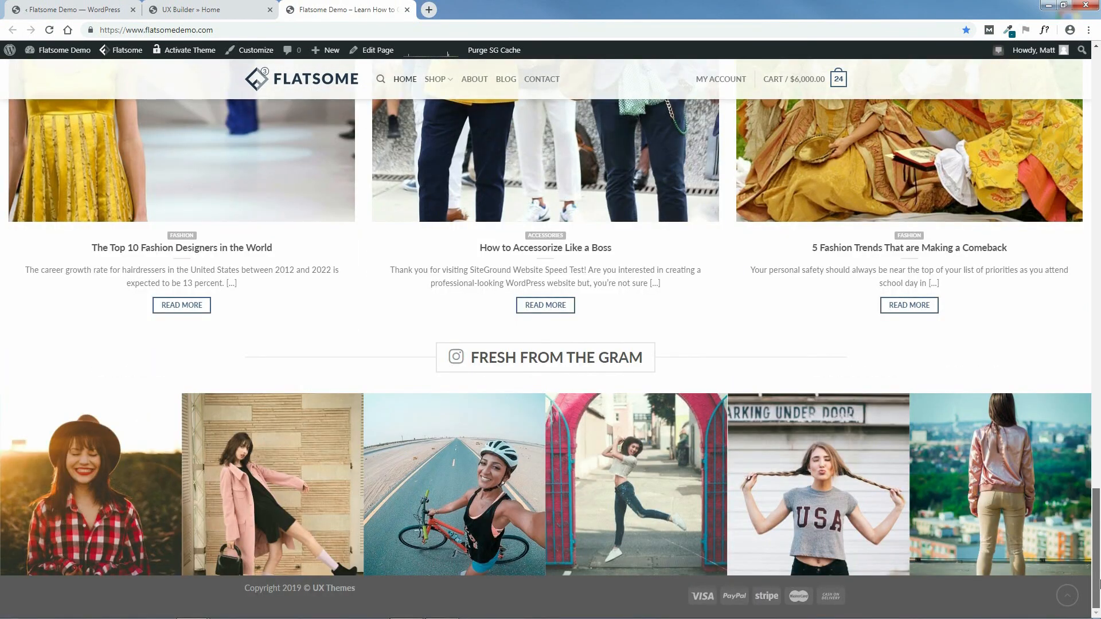
click(195, 10)
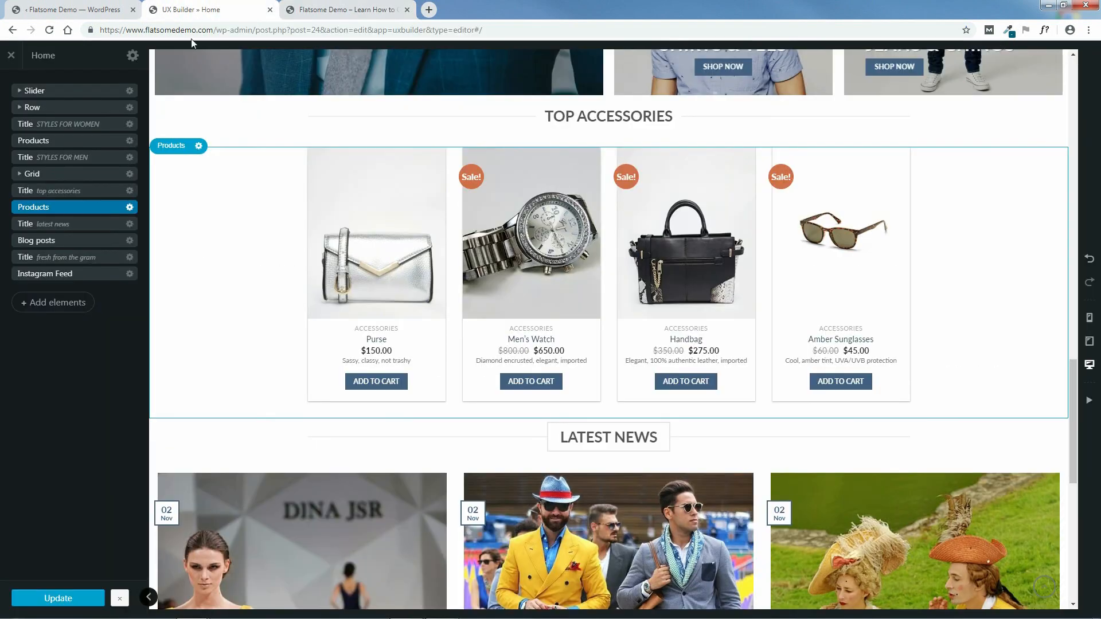
click(101, 275)
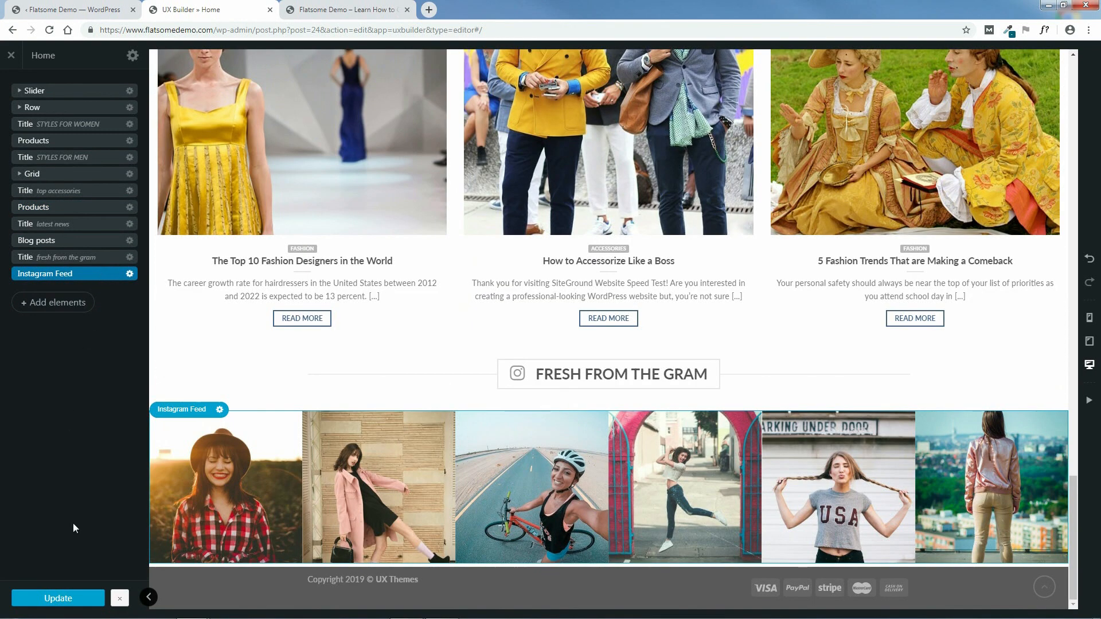